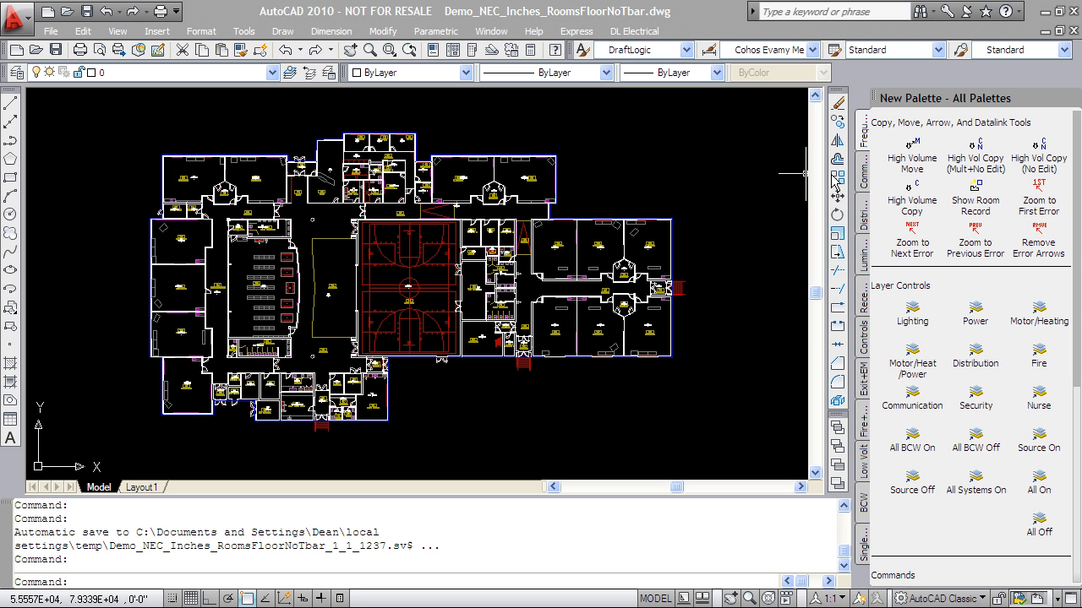
Step: Place mass ceiling grids in all T-Bar rooms, 24 horizontal by 48 vertical, at 0 rotation, declining the first room's middle for all rooms
left_click(862, 182)
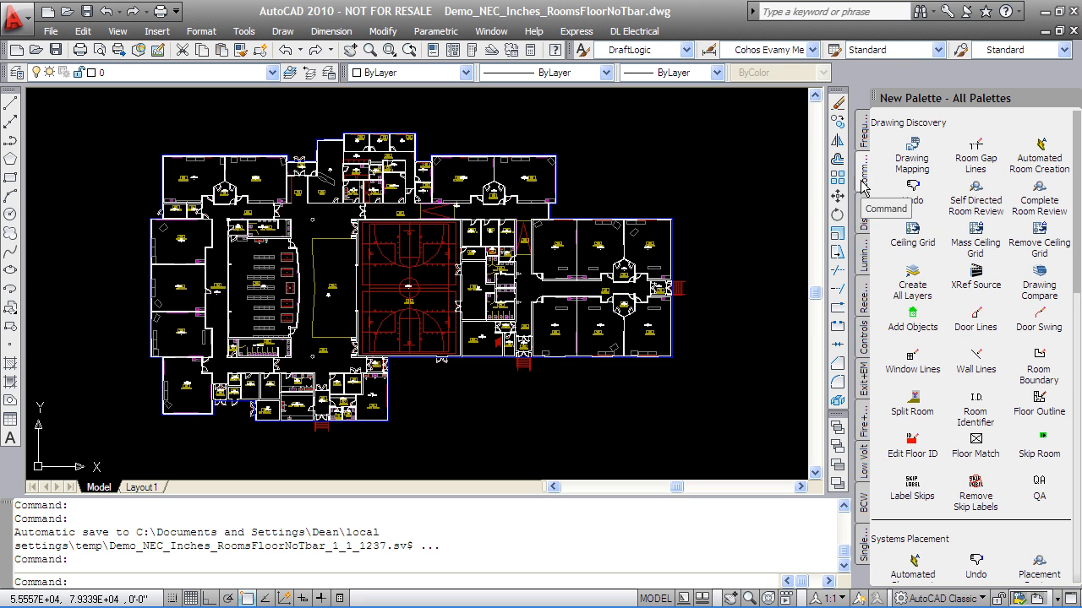
left_click(977, 230)
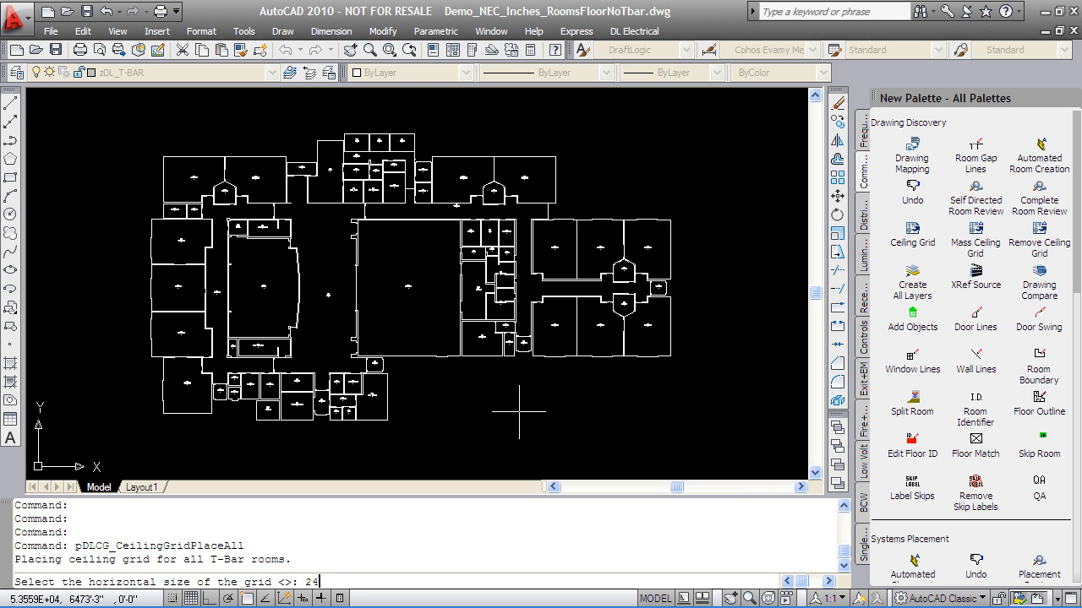
type("24")
key("Return")
type("48")
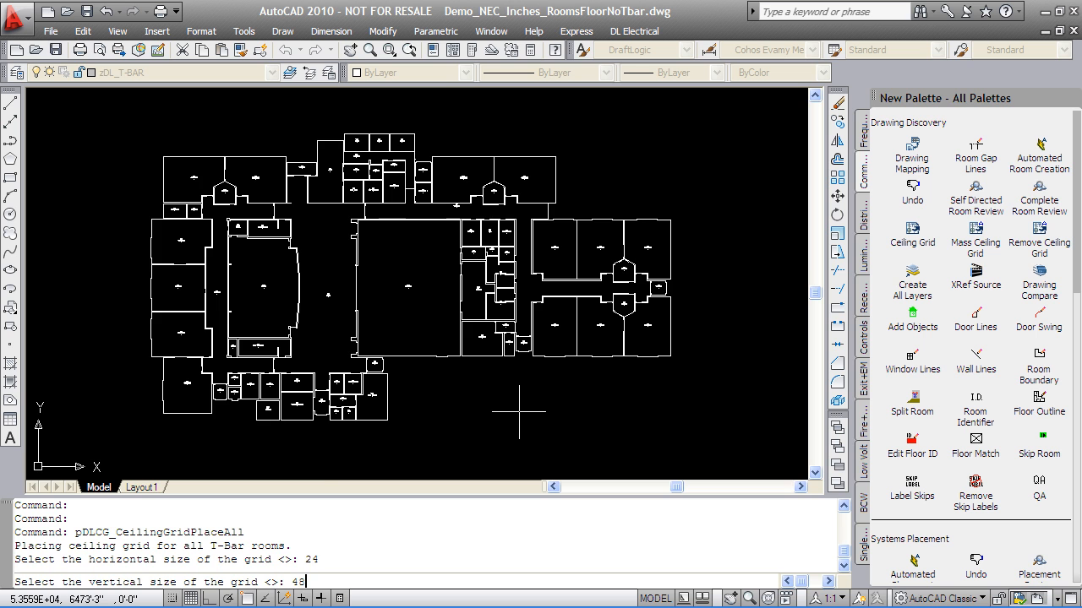
key("Return")
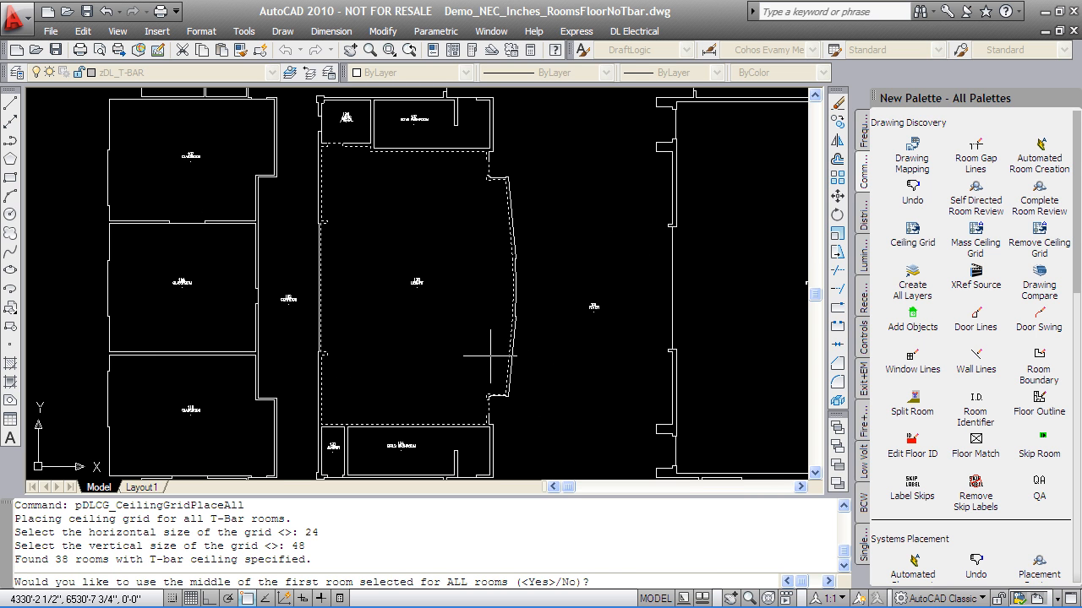
type("n")
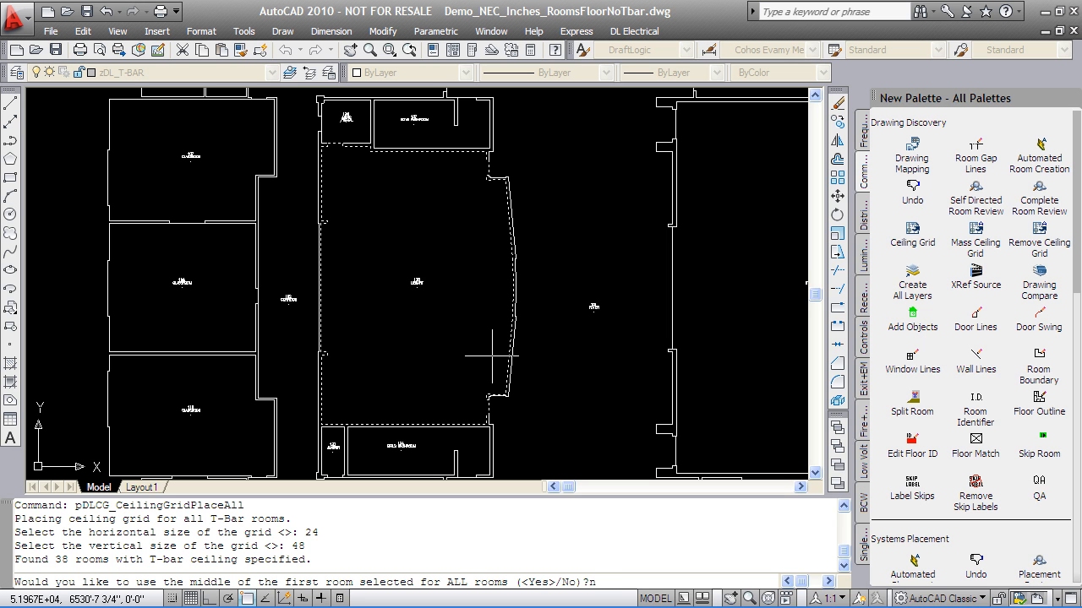
key("Return")
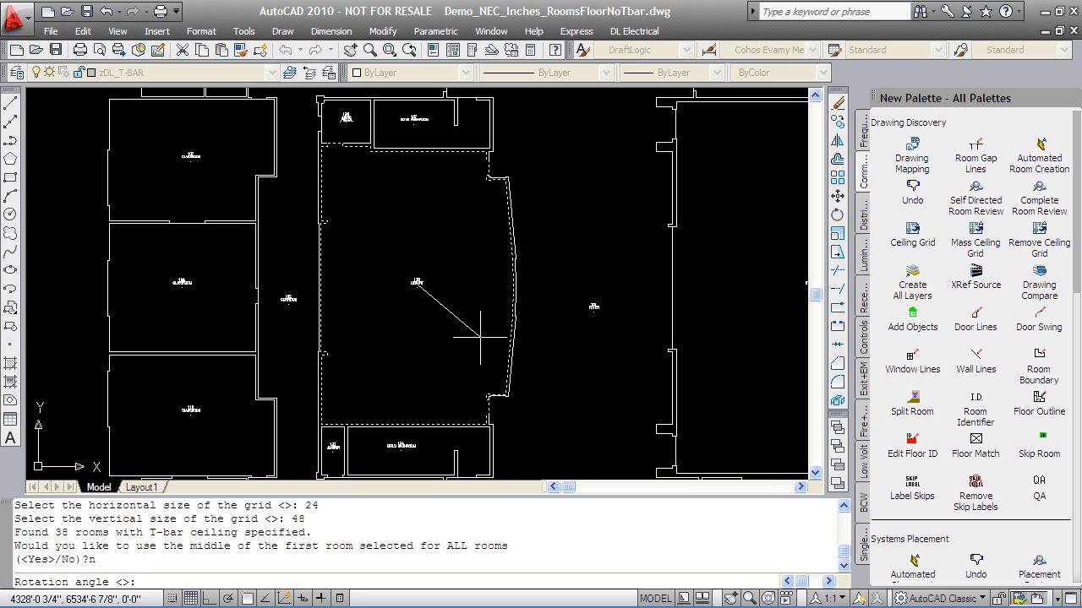
type("0")
key("Return")
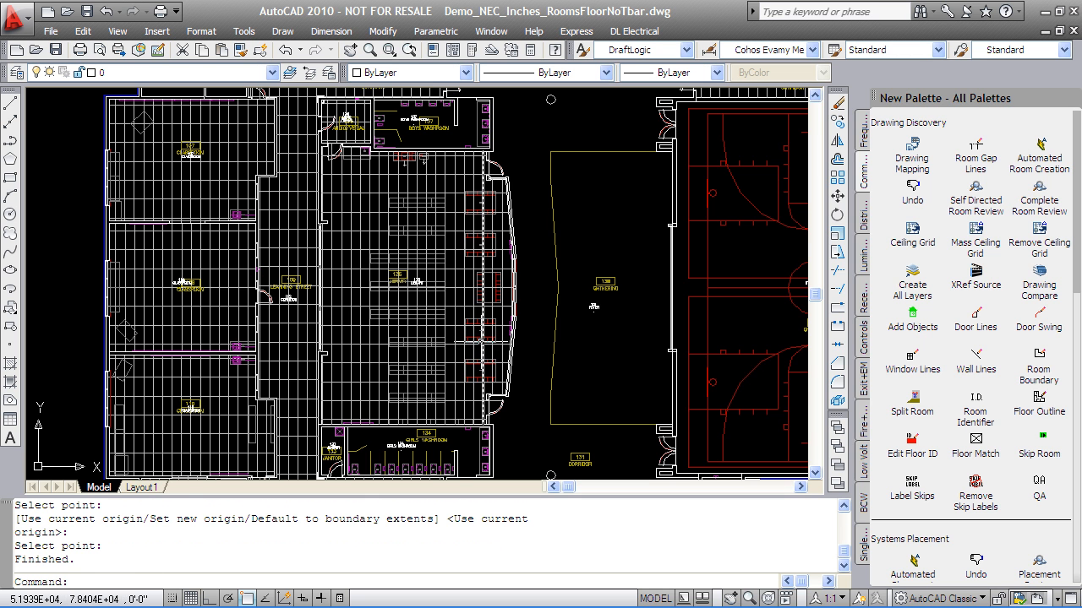
Step: Inspect the ceiling grids across the floor plan and check the ceiling type in classroom 111's room identifier
scroll(499, 382, "down", 6)
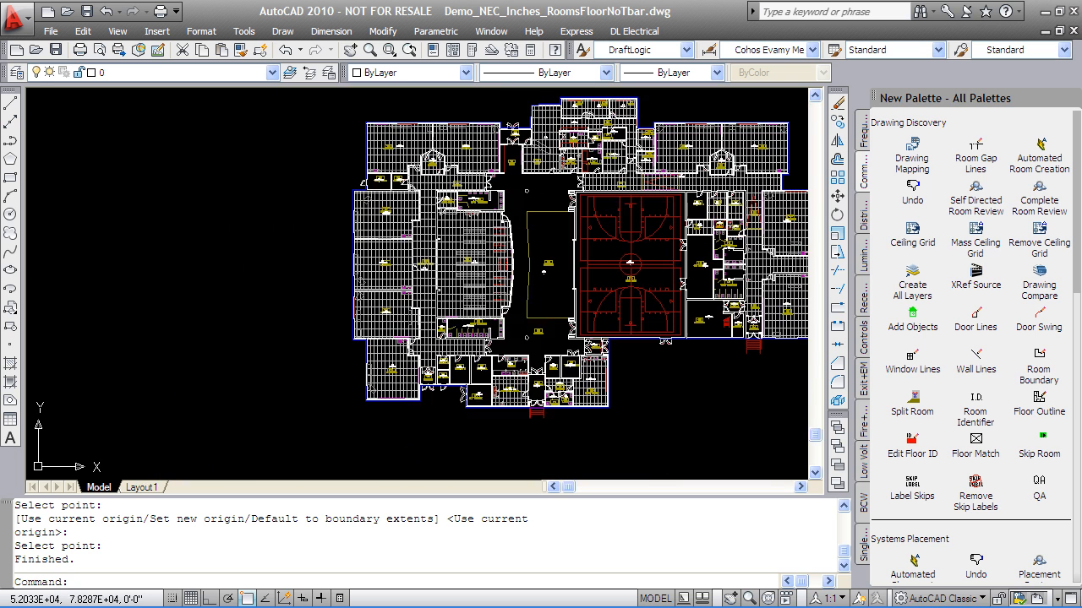
scroll(431, 329, "up", 2)
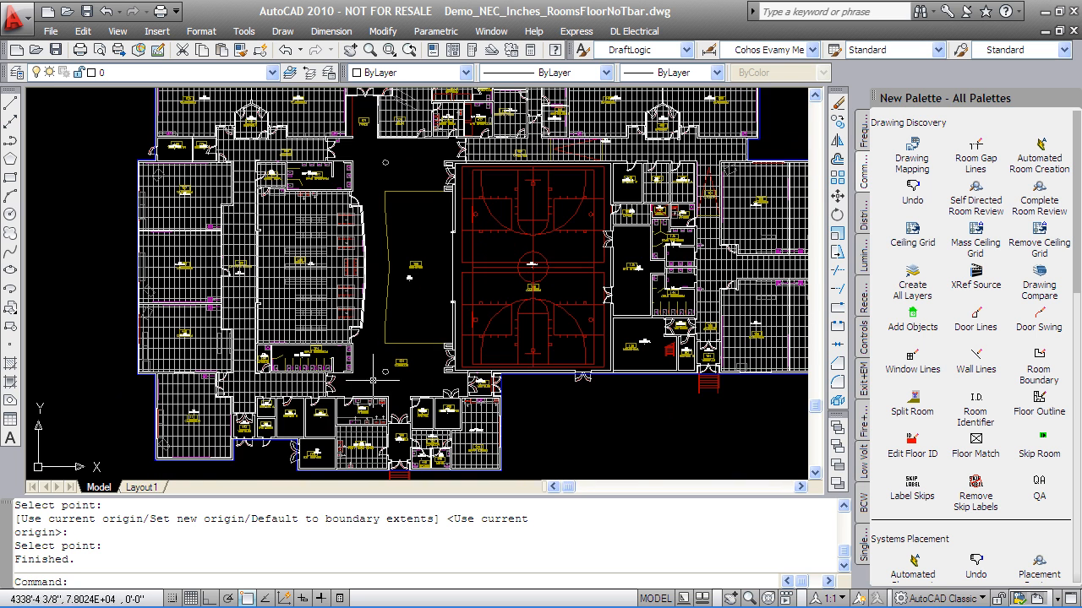
scroll(154, 413, "up", 5)
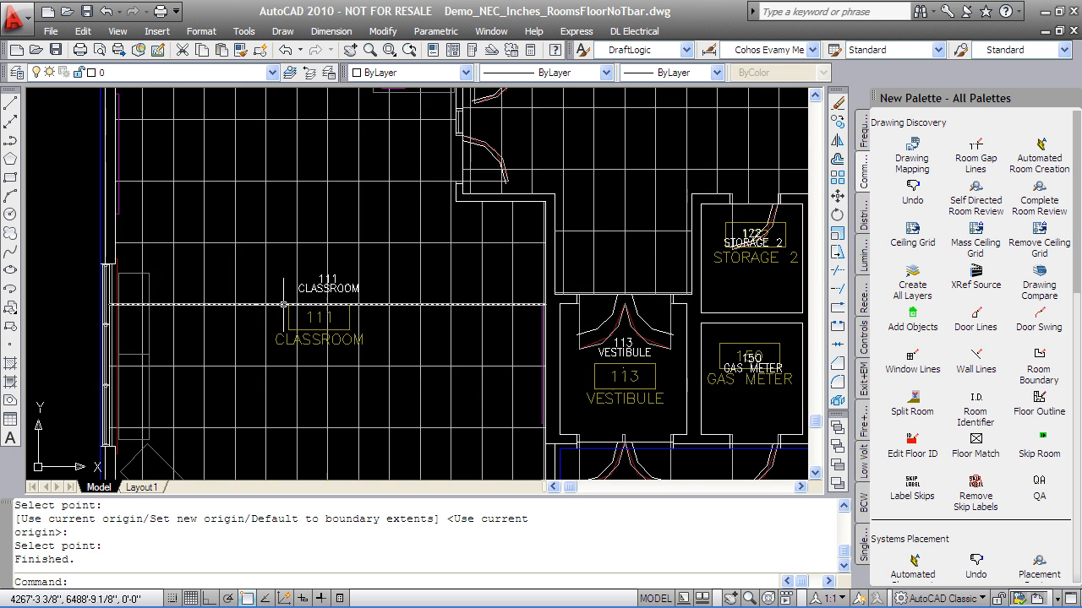
scroll(314, 294, "down", 1)
double_click(314, 293)
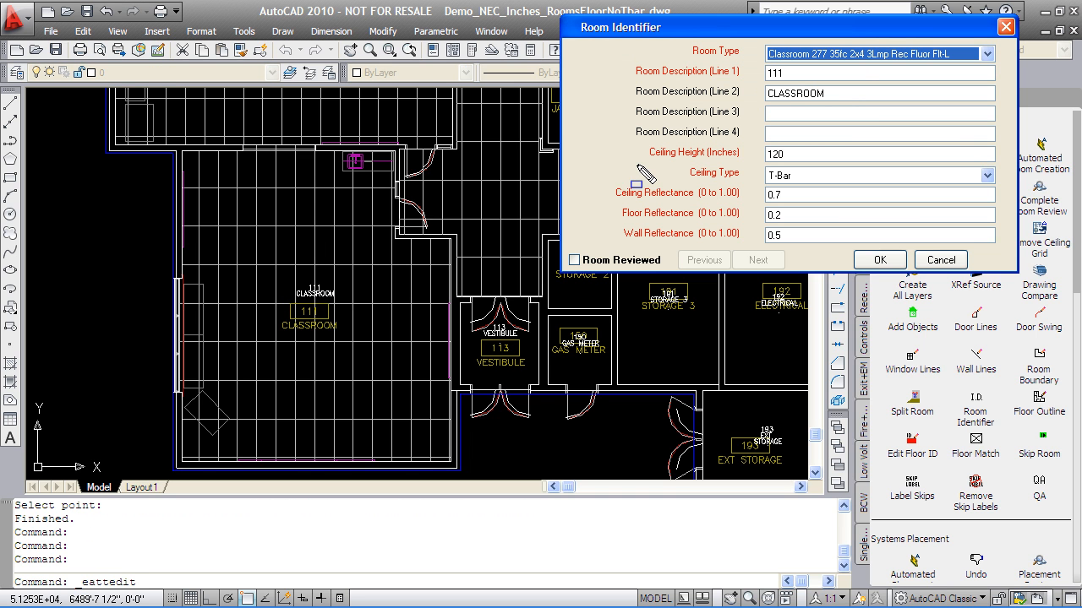
mouse_move(662, 165)
left_mouse_down()
mouse_move(775, 137)
mouse_move(832, 177)
mouse_move(834, 191)
left_mouse_up()
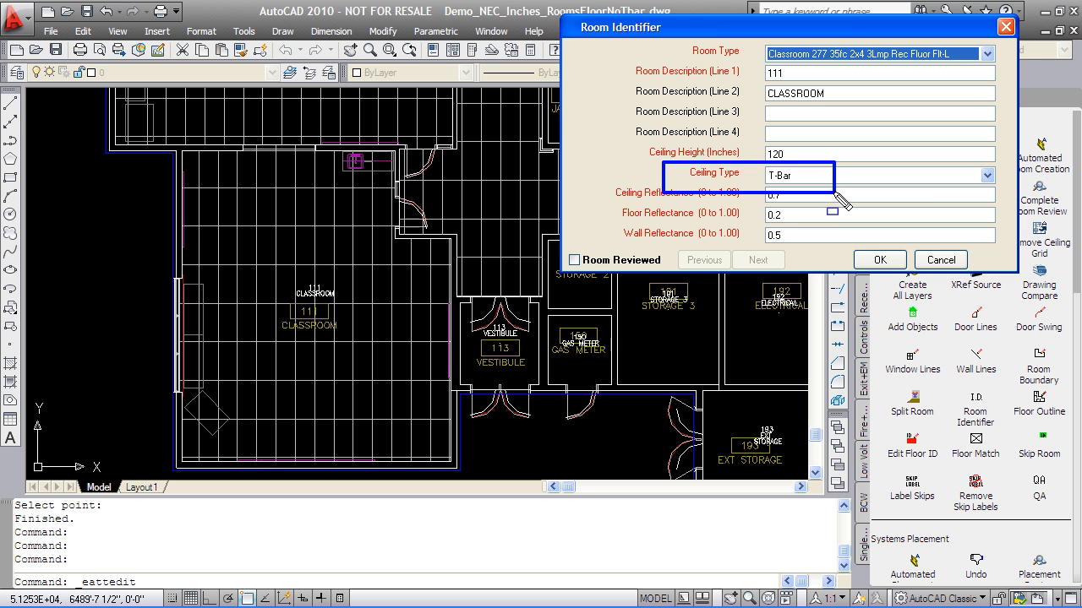
key("Escape")
Step: Check the ceiling type in vestibule 113's room identifier and browse the available room types
double_click(512, 341)
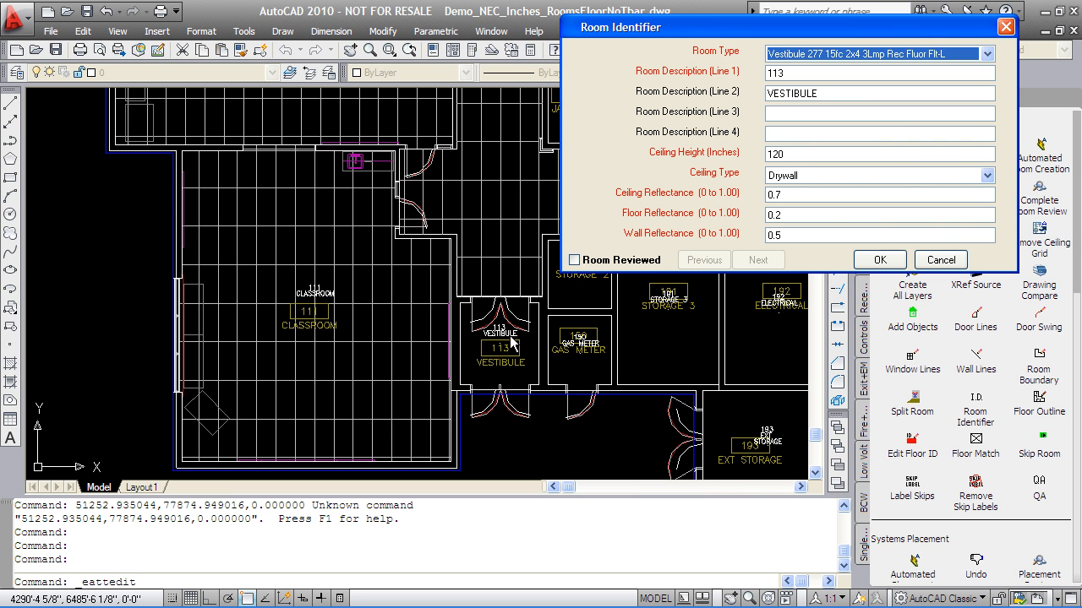
left_click_drag(817, 191, 677, 148)
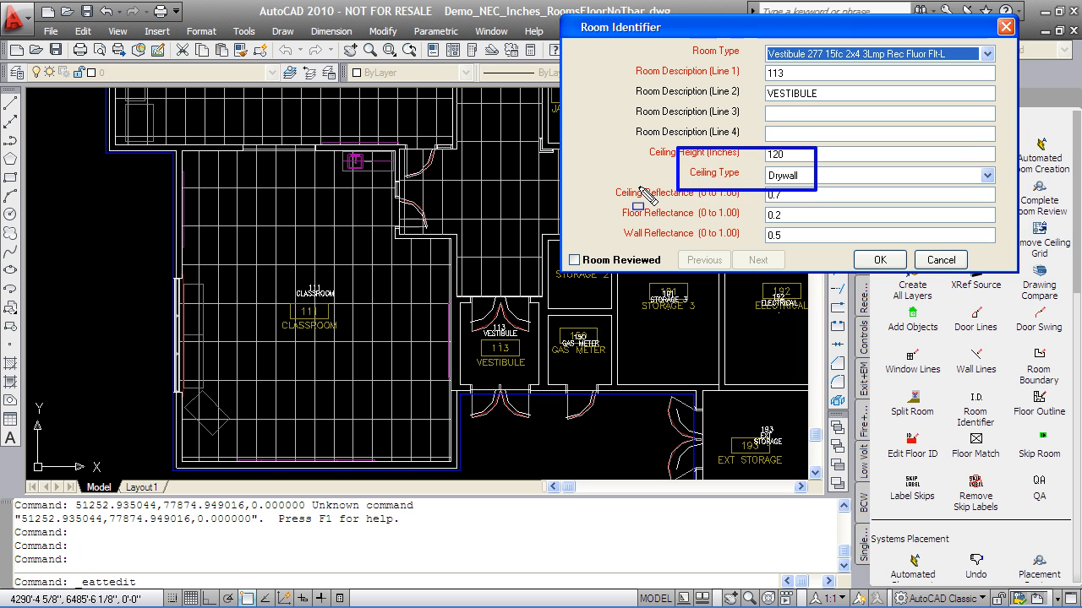
key("Escape")
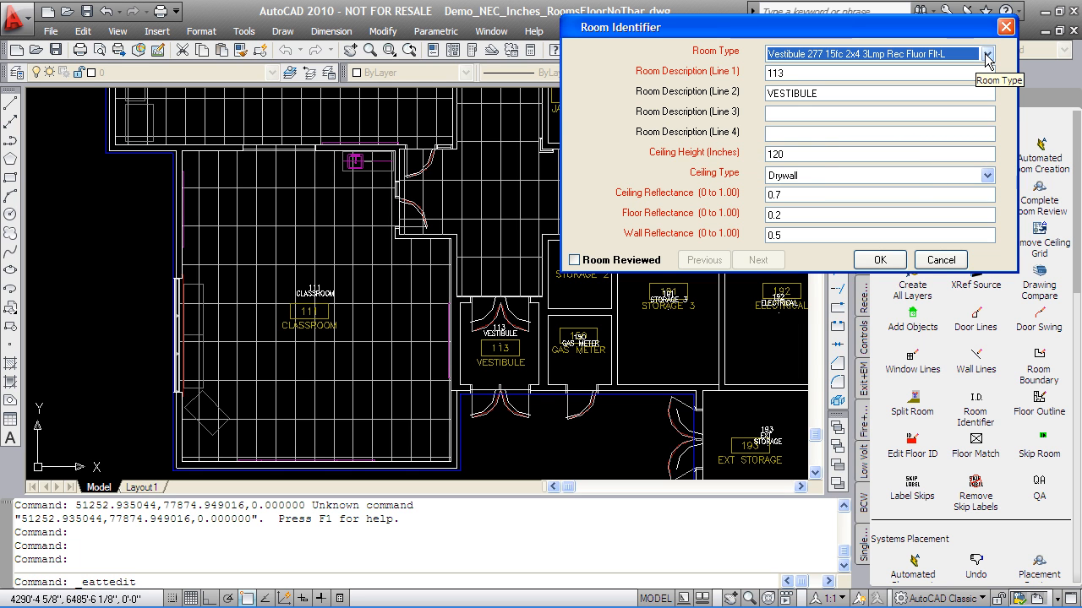
left_click(986, 55)
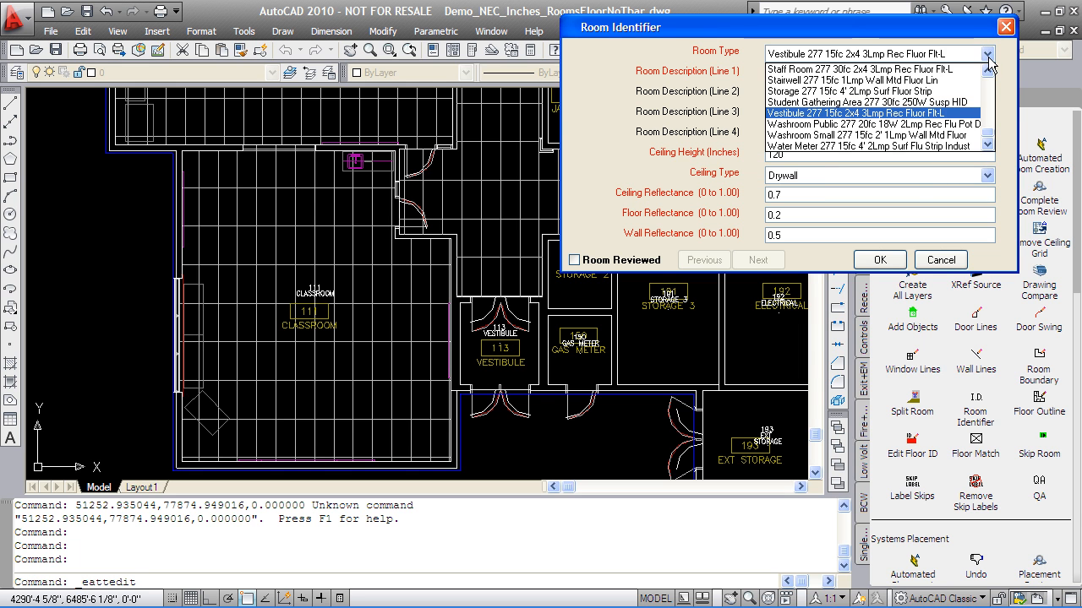
left_click_drag(987, 139, 986, 89)
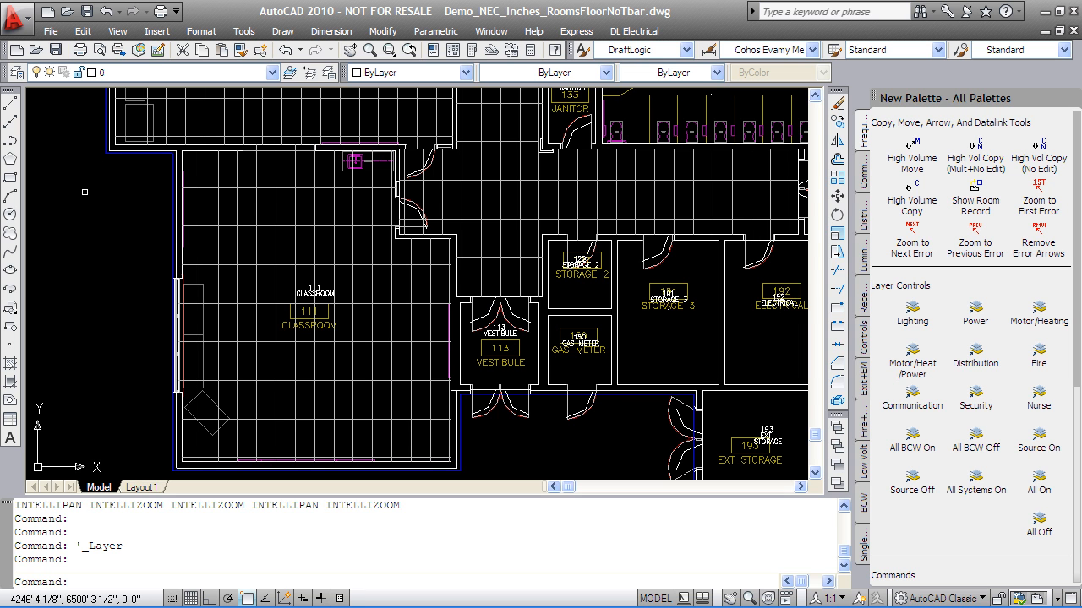
Step: Run Automated Placement for all rooms with the Fixtures and Receptacles systems and maximize the drawing window
left_click(864, 178)
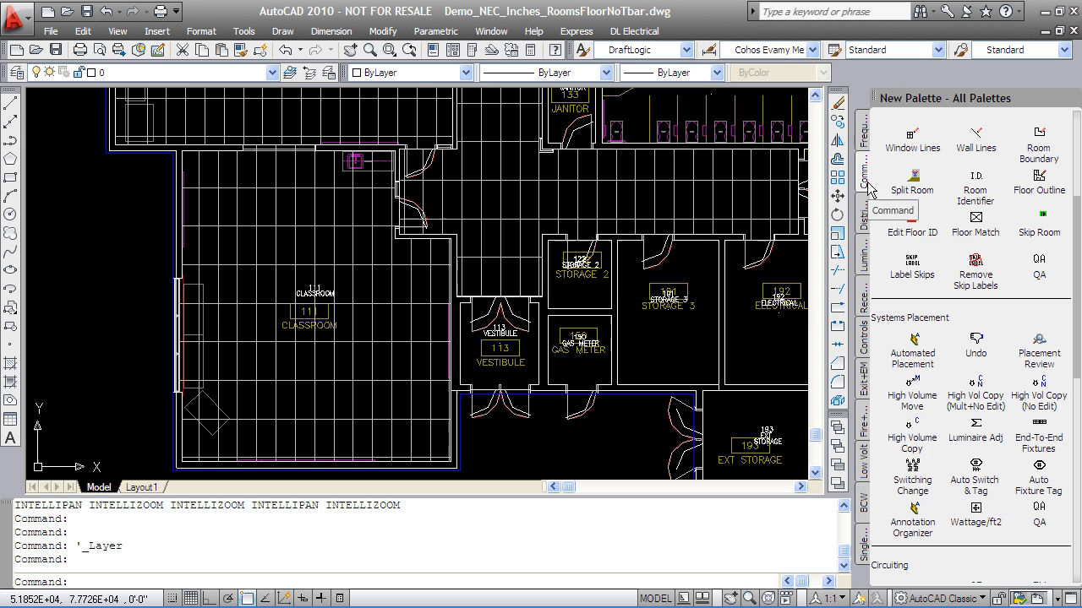
left_click(913, 347)
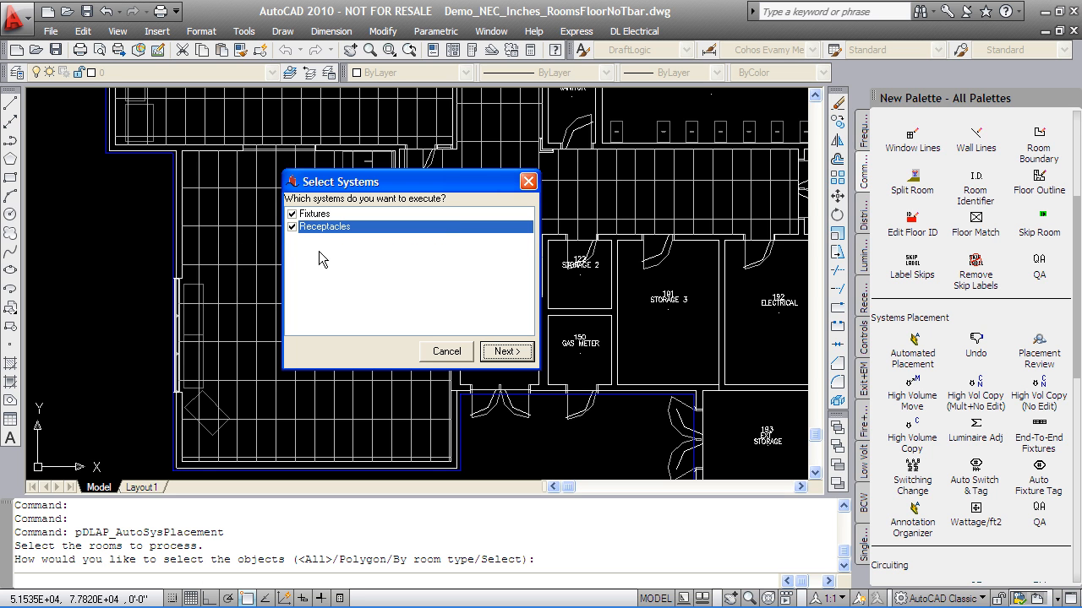
left_click(503, 351)
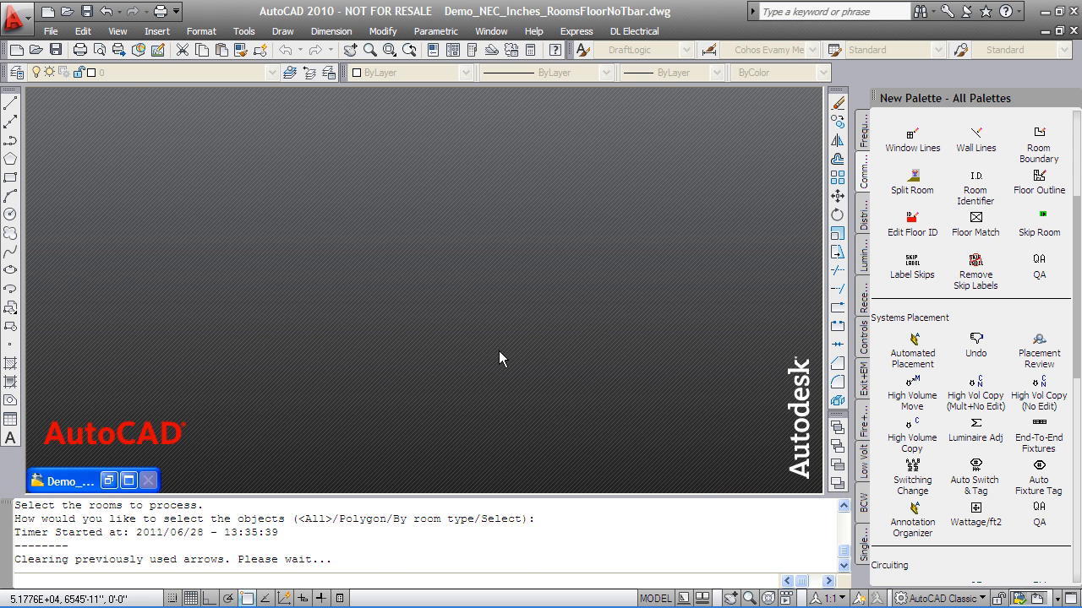
left_click(128, 481)
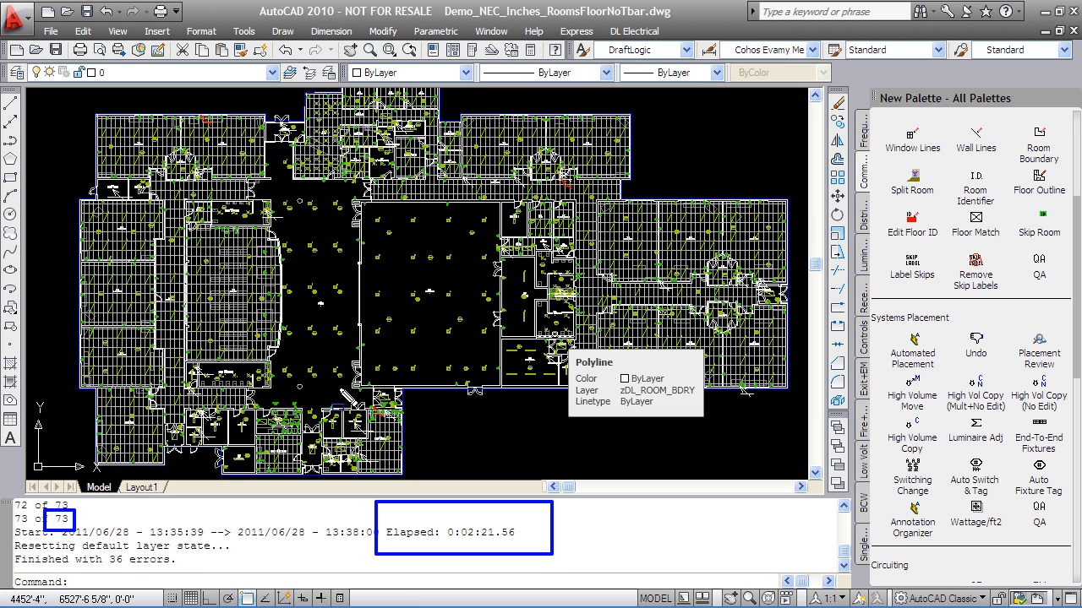
Step: Examine the placement error arrows and their labels at the receptacle beside the doorway
scroll(575, 227, "up", 10)
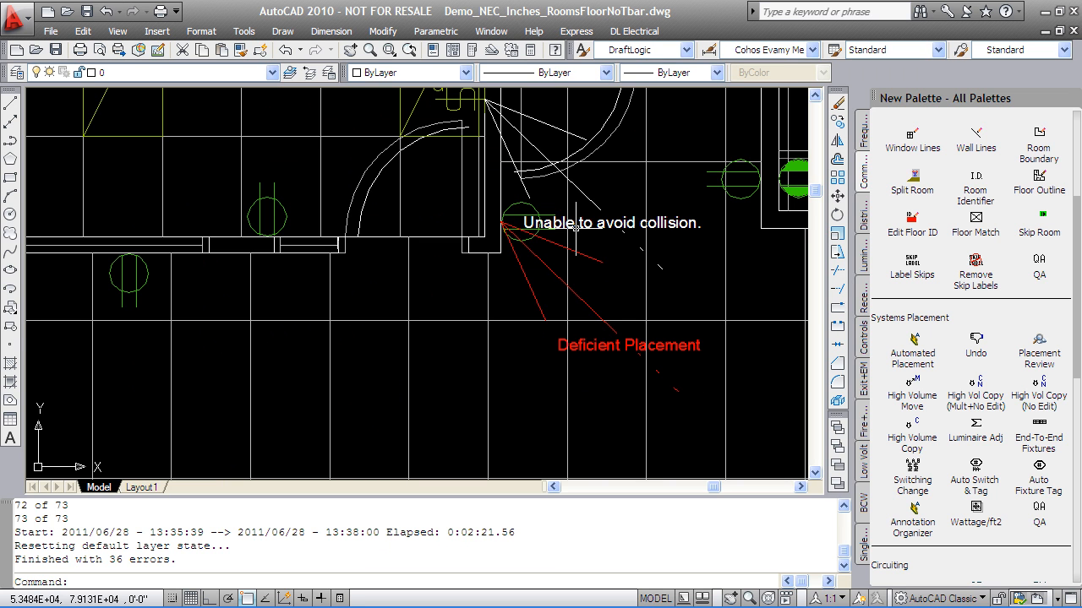
scroll(576, 227, "up", 2)
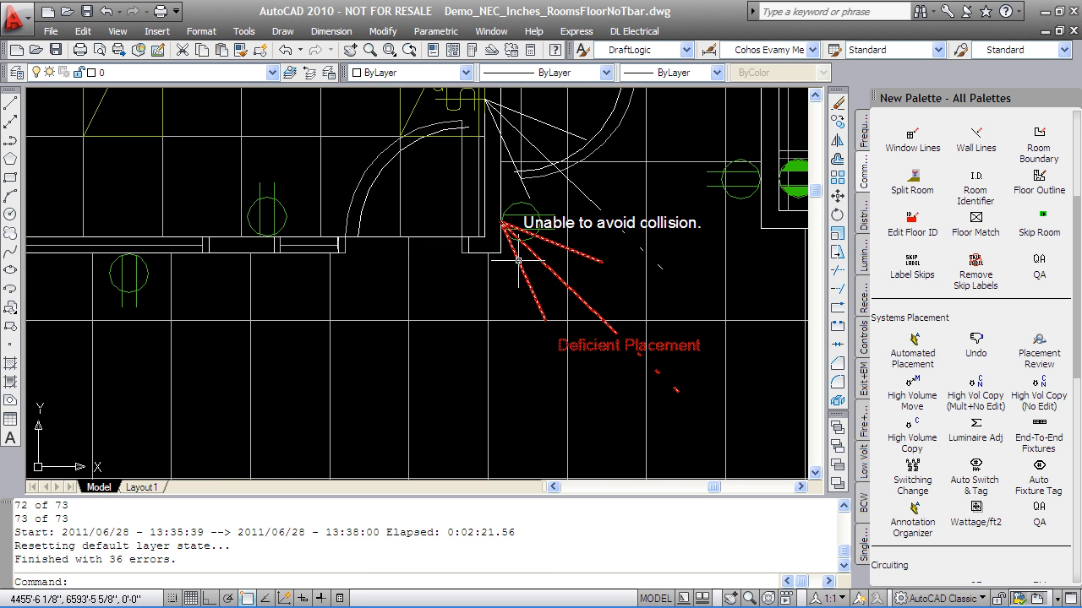
scroll(607, 329, "down", 2)
scroll(650, 330, "up", 2)
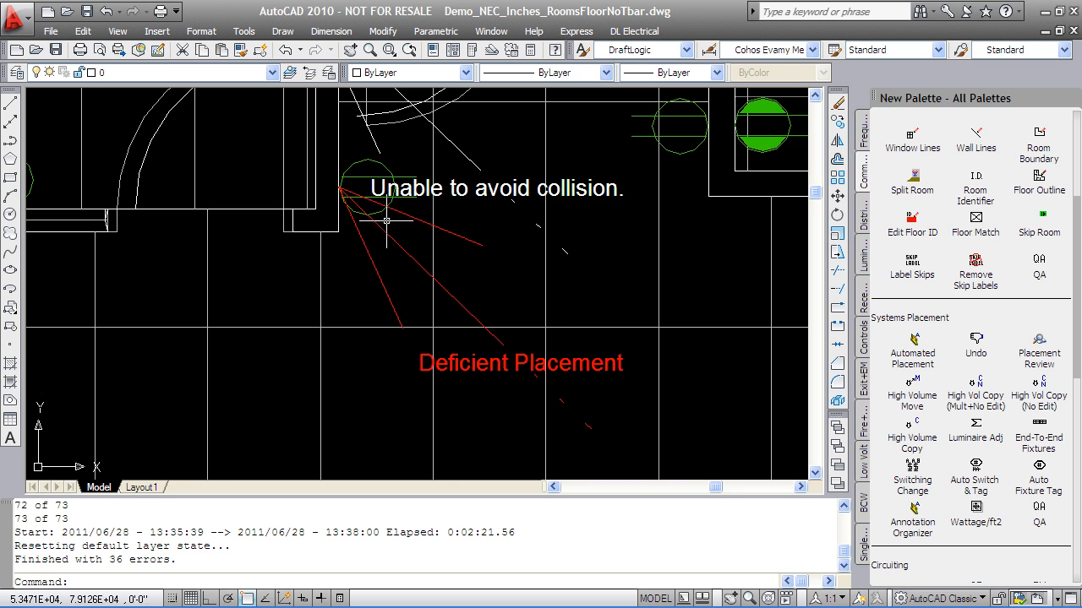
scroll(418, 292, "down", 5)
scroll(418, 335, "down", 4)
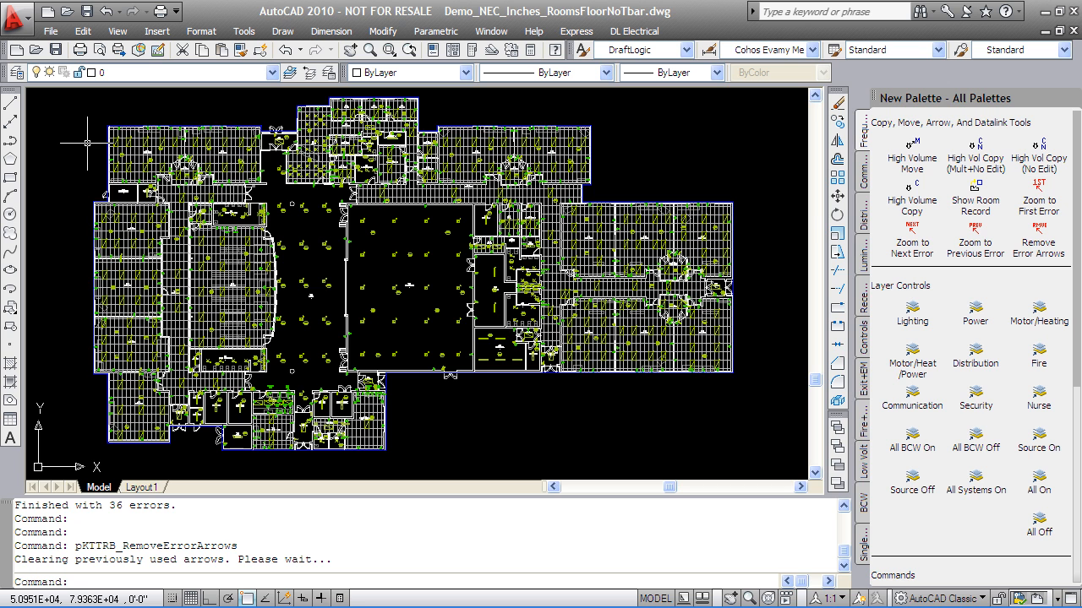
Step: Show the room library record for classroom 105
scroll(87, 143, "up", 7)
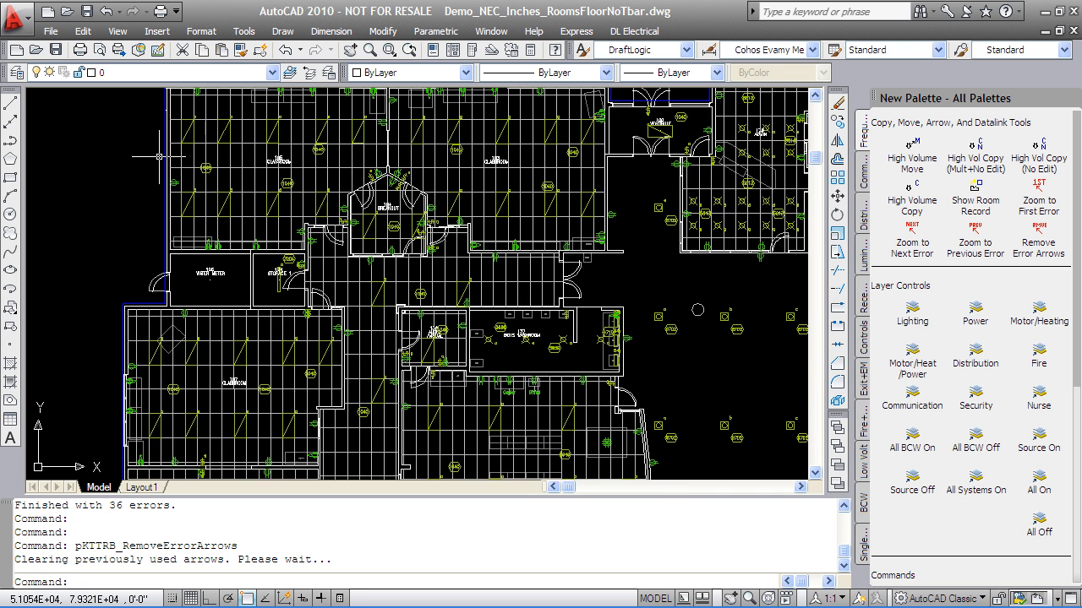
middle_click_drag(173, 289, 209, 216)
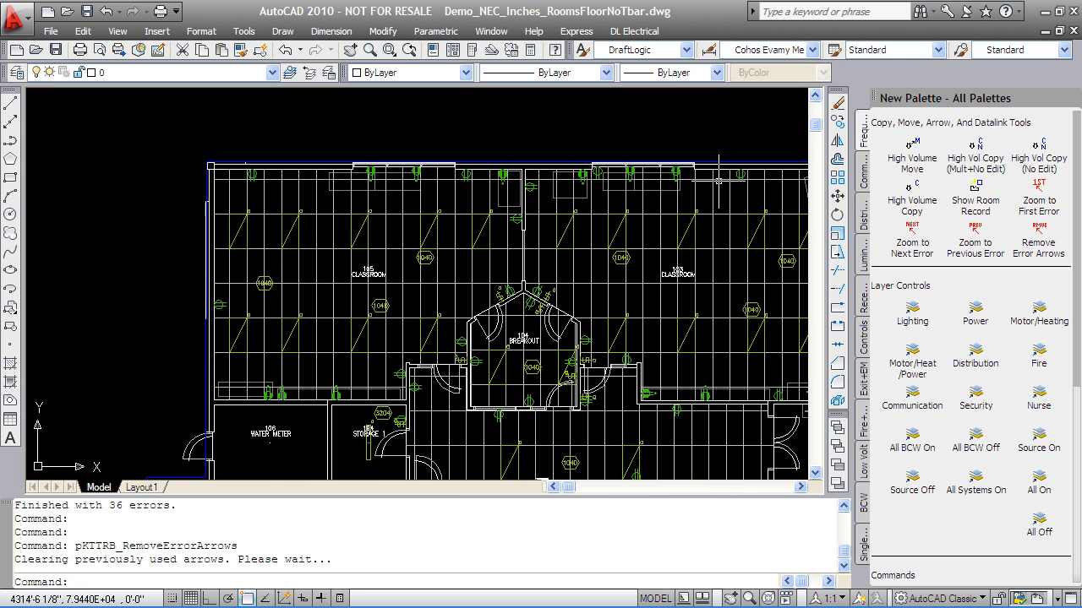
left_click(972, 191)
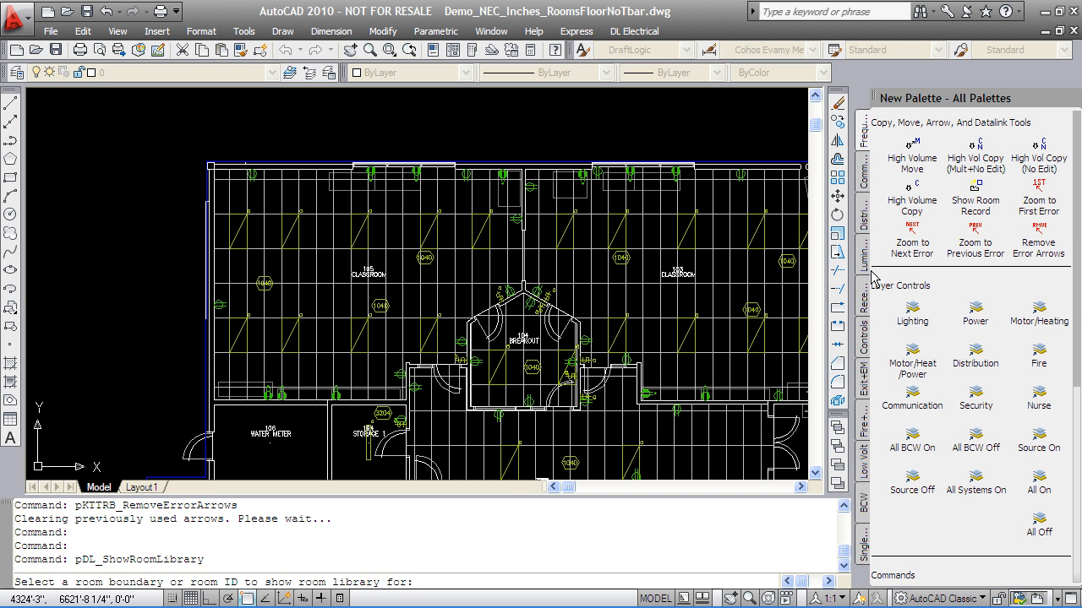
left_click(381, 305)
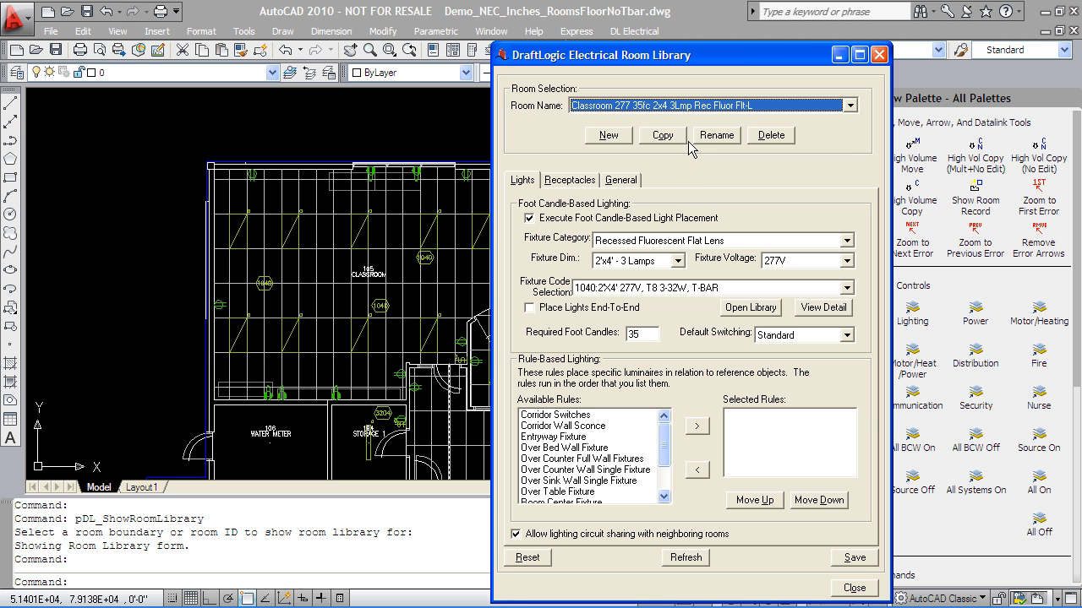
Step: Browse the library's room names and review the classroom's required foot candles and lighting fixture detail
left_click(850, 107)
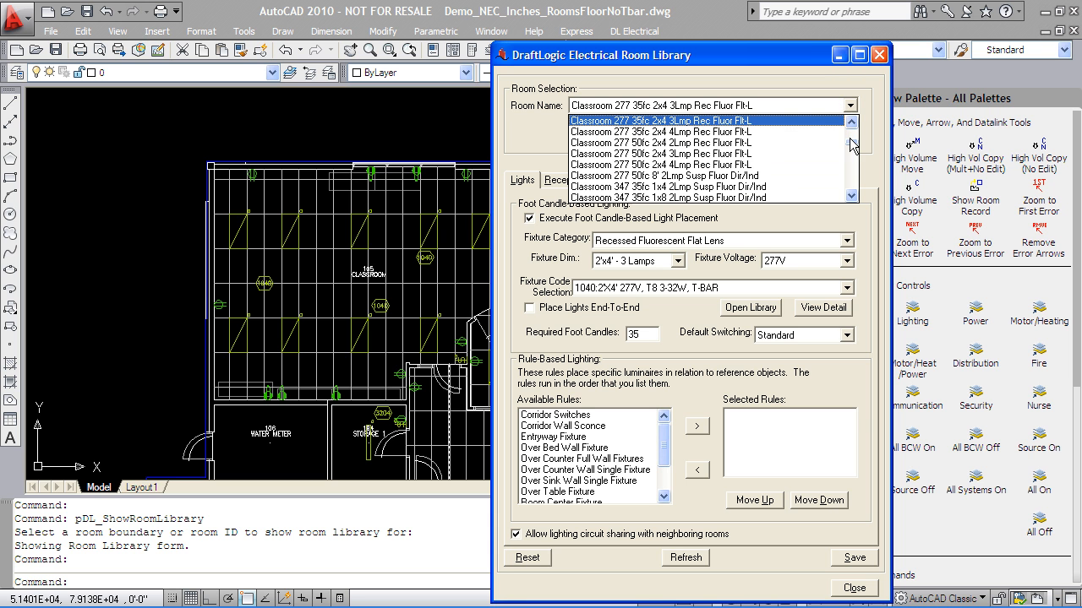
scroll(850, 148, "up", 10)
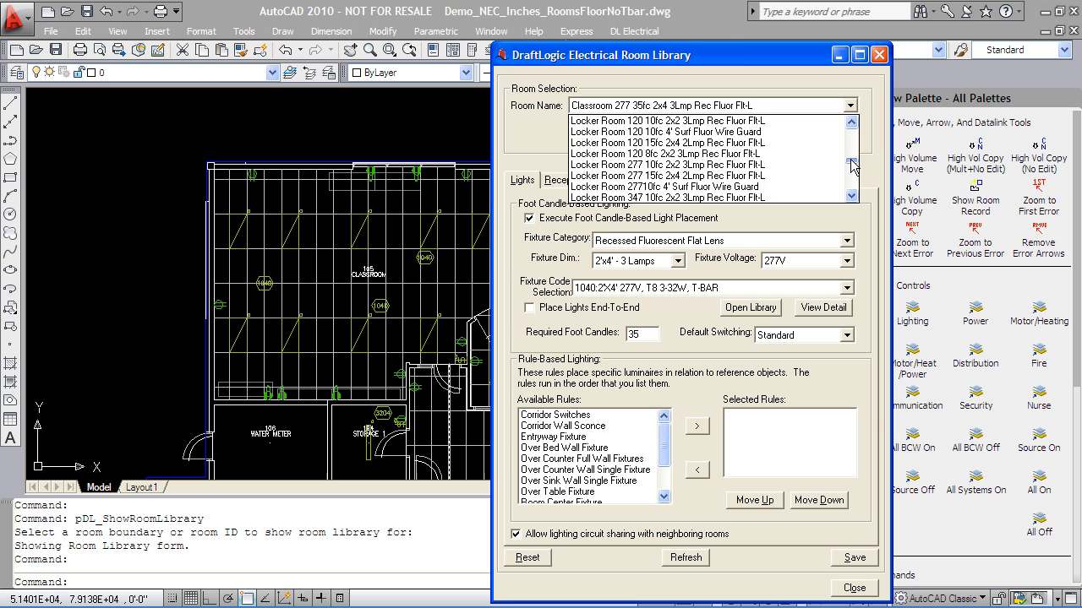
left_click(549, 122)
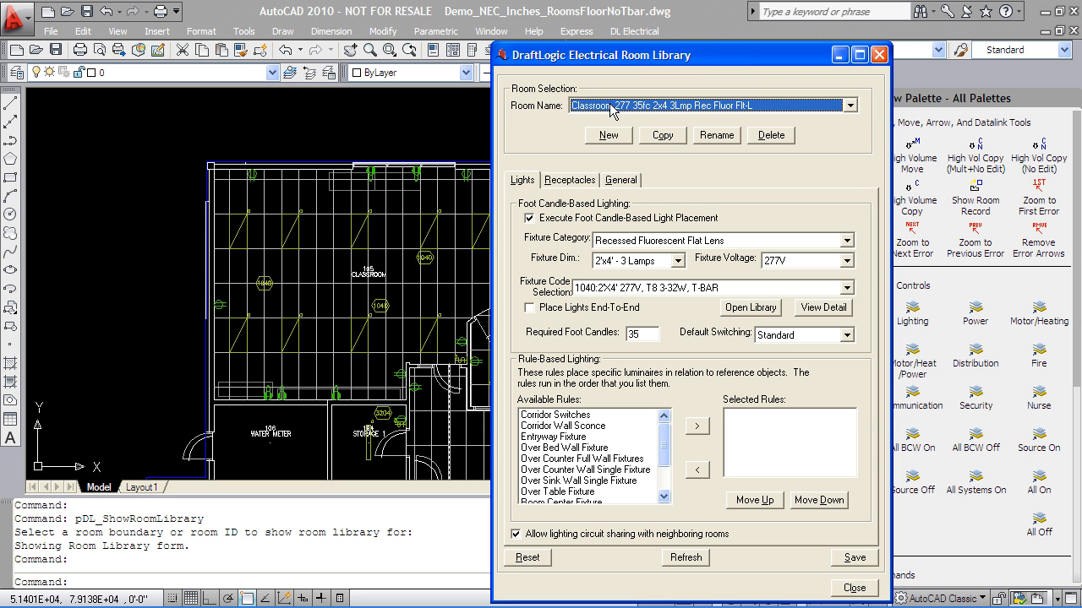
left_click_drag(558, 54, 581, 44)
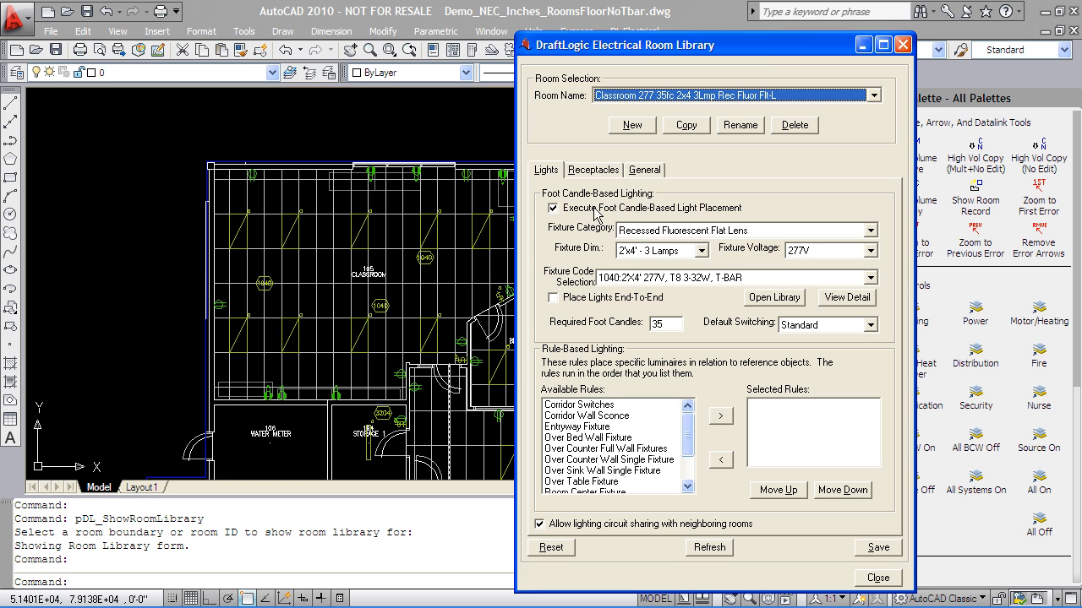
double_click(658, 323)
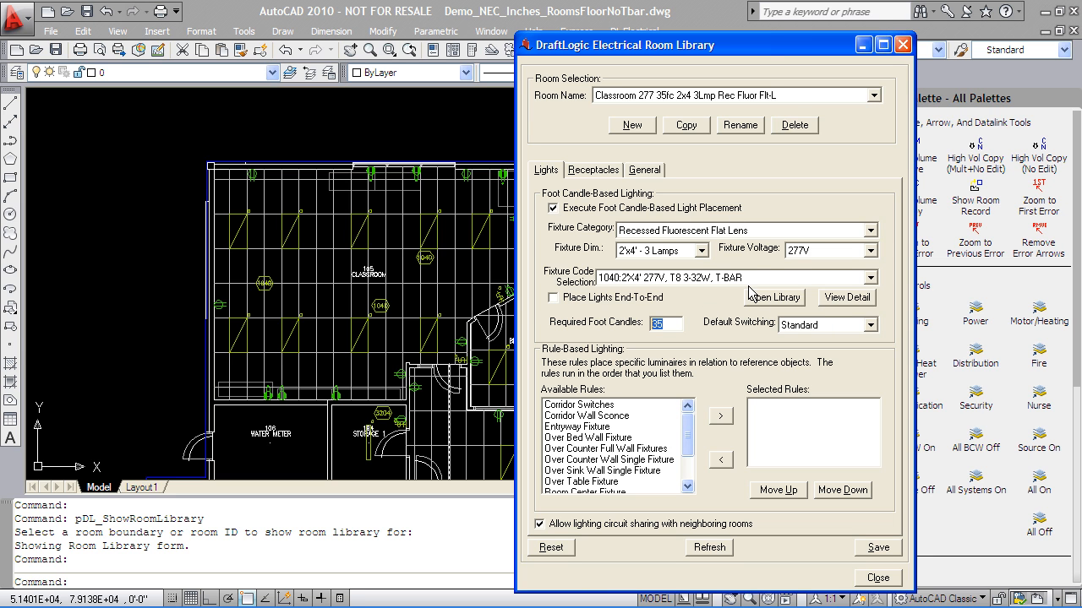
left_click(831, 304)
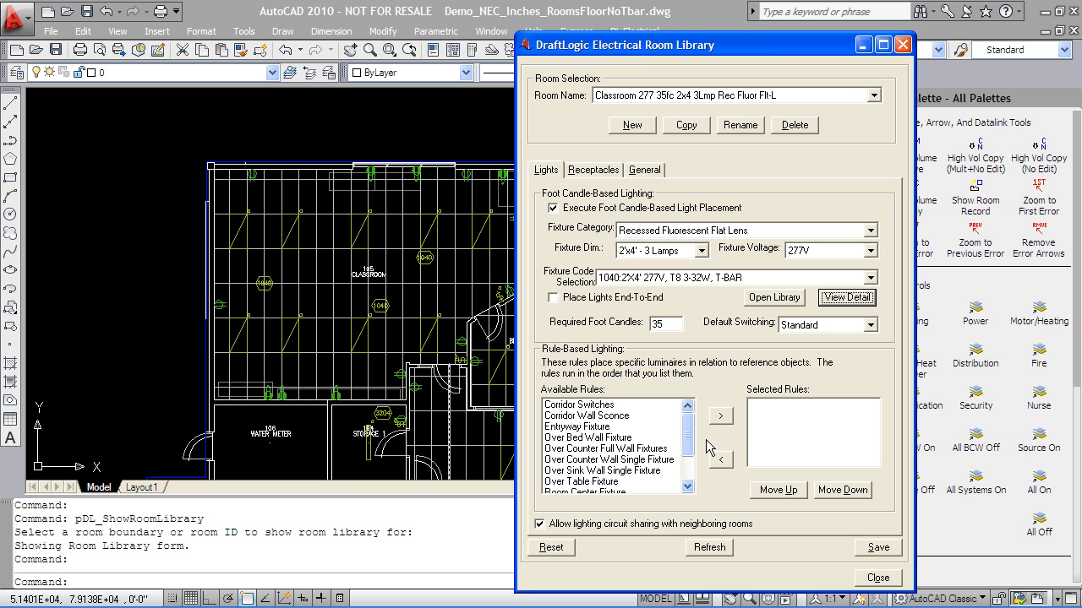
Step: Review the classroom record's rule-based lighting and receptacle settings and inspect the above-counter receptacles along classroom 105's lower wall
mouse_move(688, 437)
left_mouse_down()
mouse_move(686, 475)
mouse_move(686, 431)
left_mouse_up()
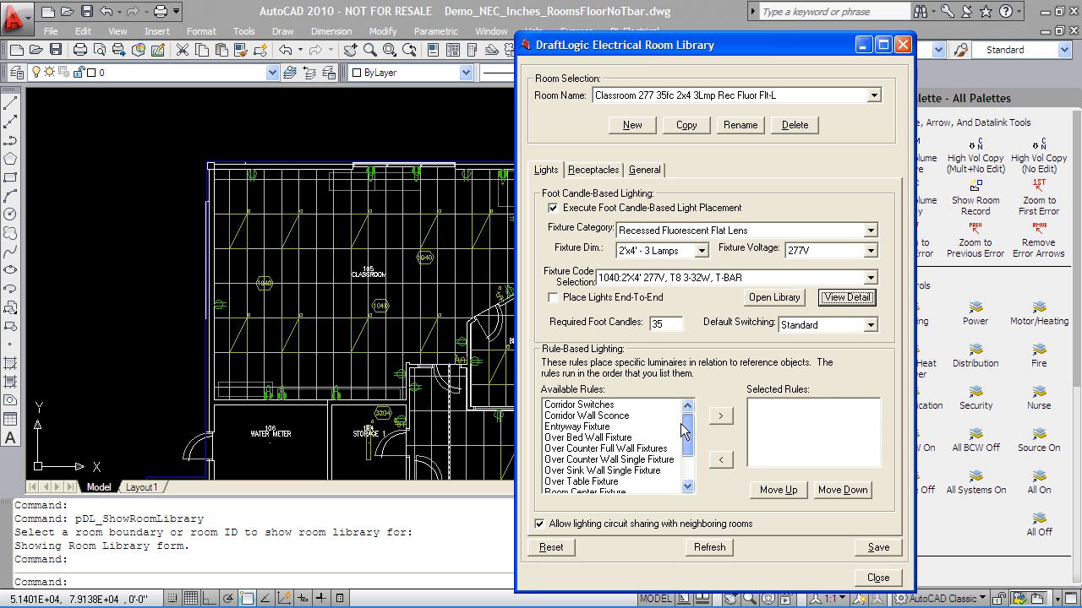
left_click(576, 170)
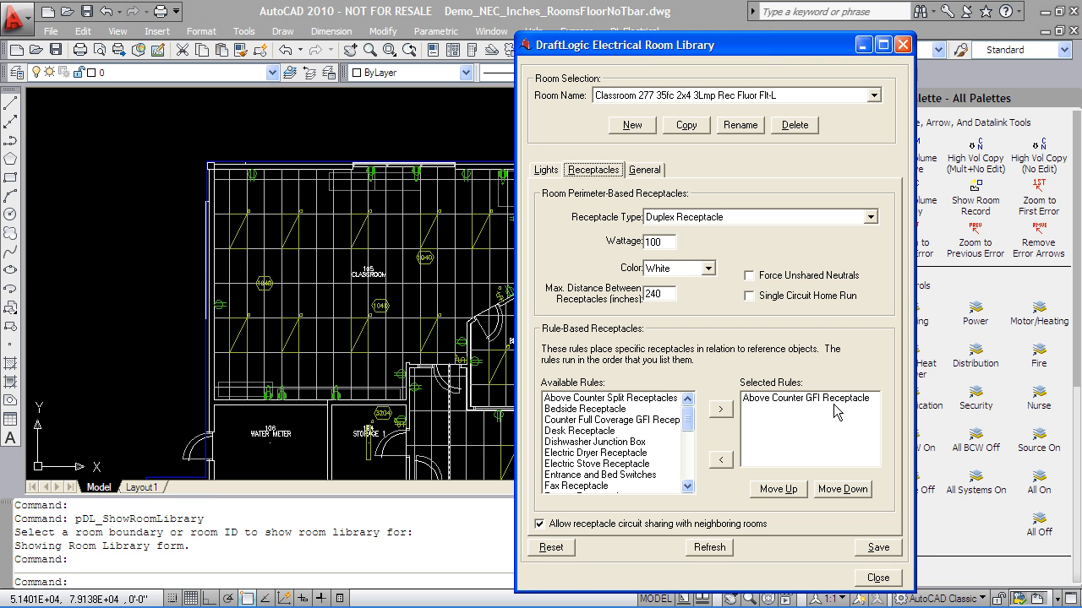
scroll(287, 391, "up", 5)
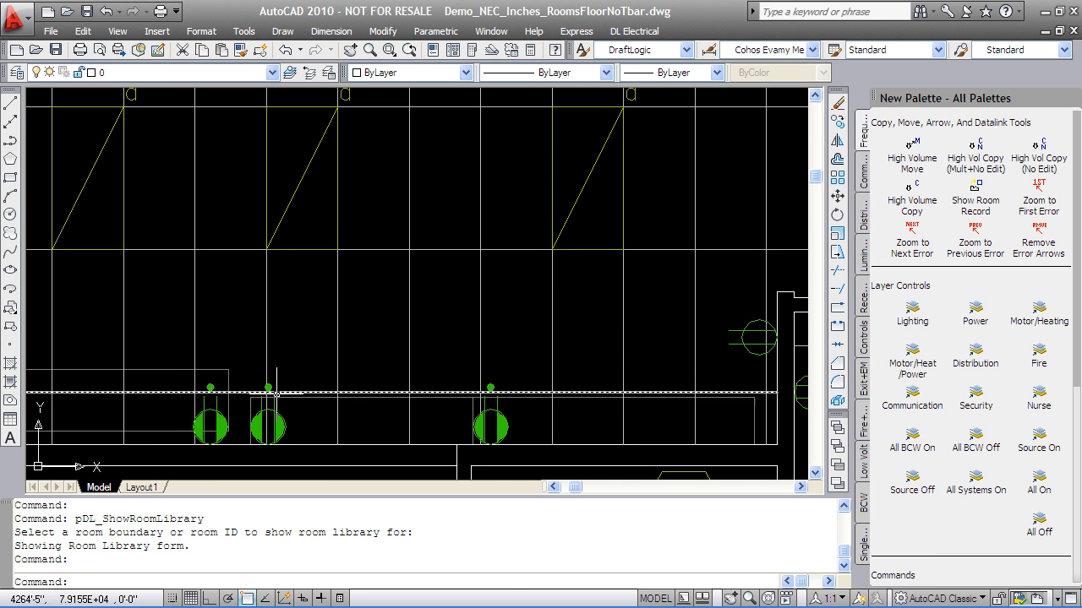
scroll(338, 304, "down", 4)
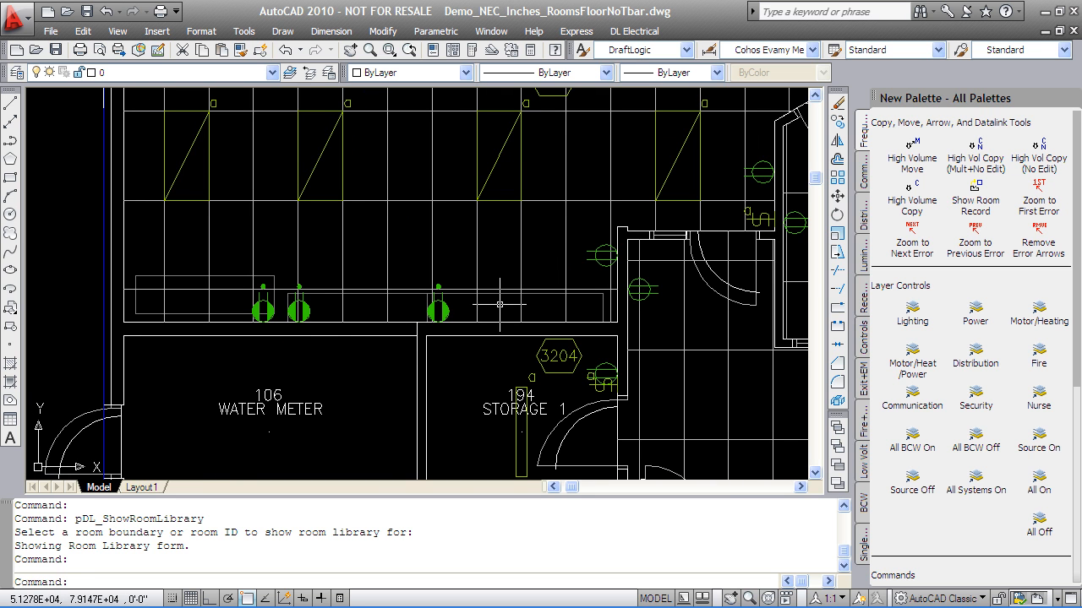
Step: Set the load of the above-counter GFI receptacle nearest Storage 1 in classroom 105 to 1050 watts
double_click(437, 309)
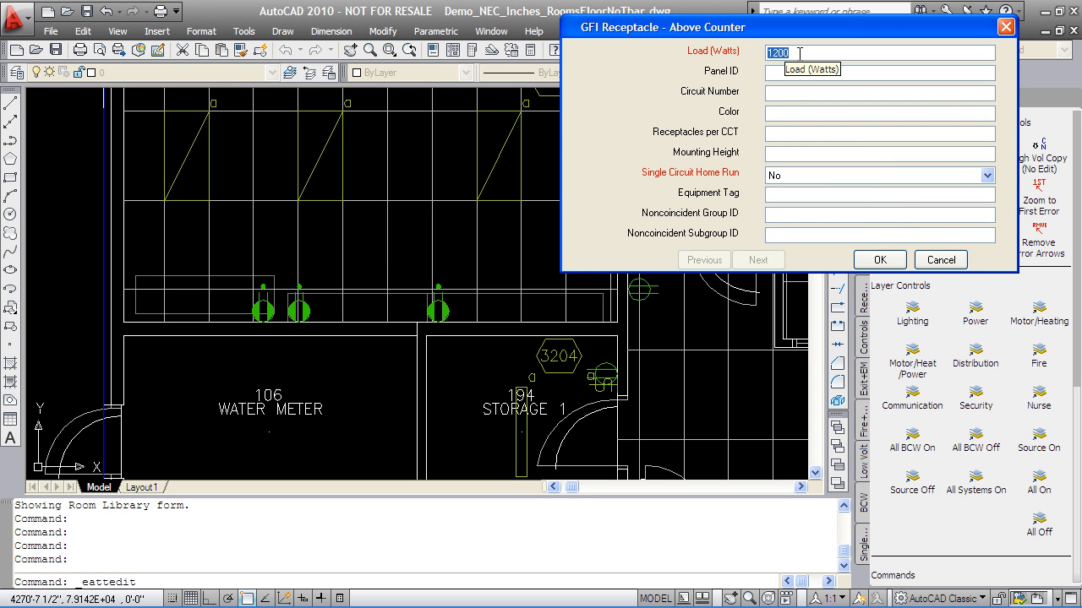
type("1")
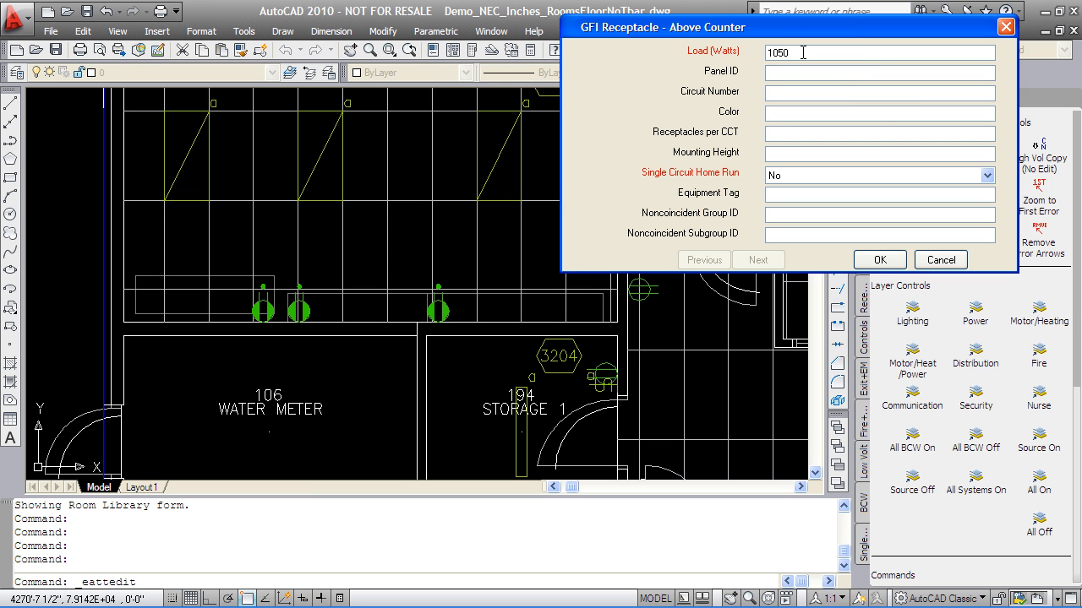
left_click(879, 259)
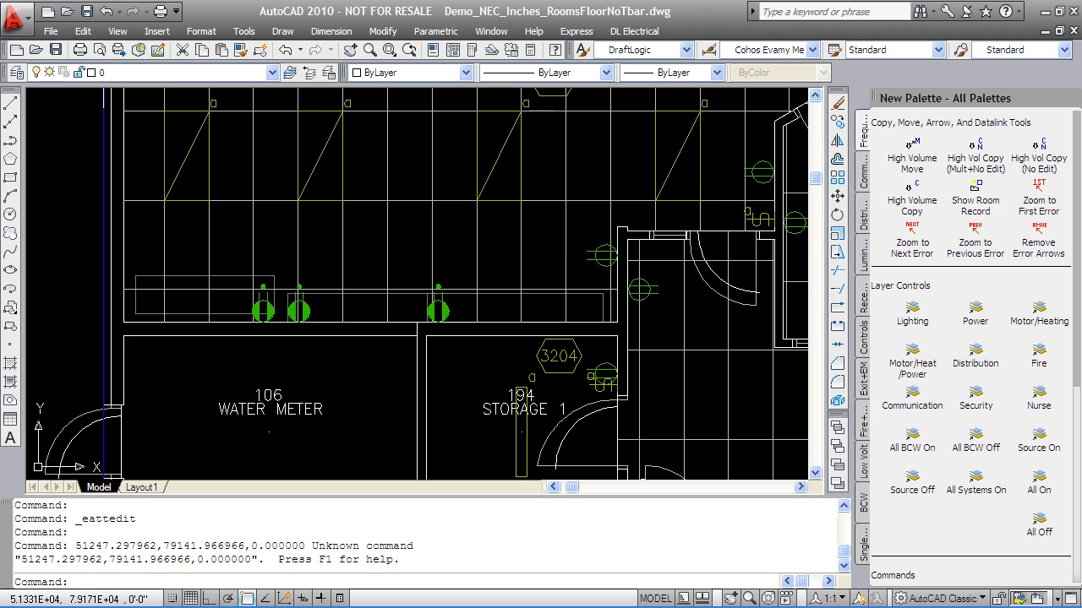
Step: Review the load, usage and color attributes of the duplex receptacle on classroom 105's short wall near Storage 1, and accept the form
double_click(601, 265)
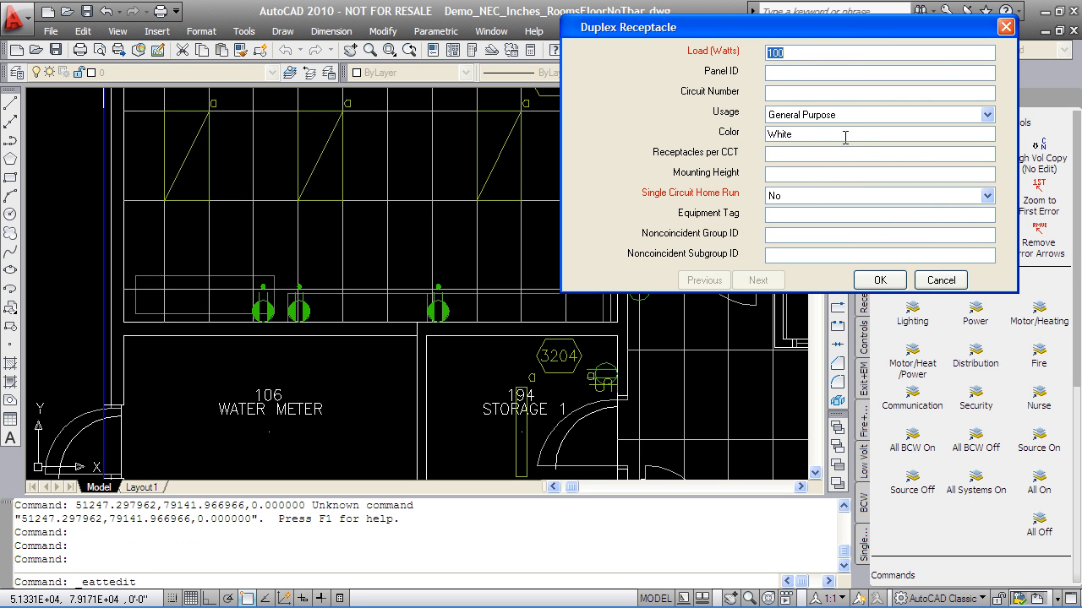
type("2140,0")
left_click(879, 279)
scroll(537, 208, "down", 3)
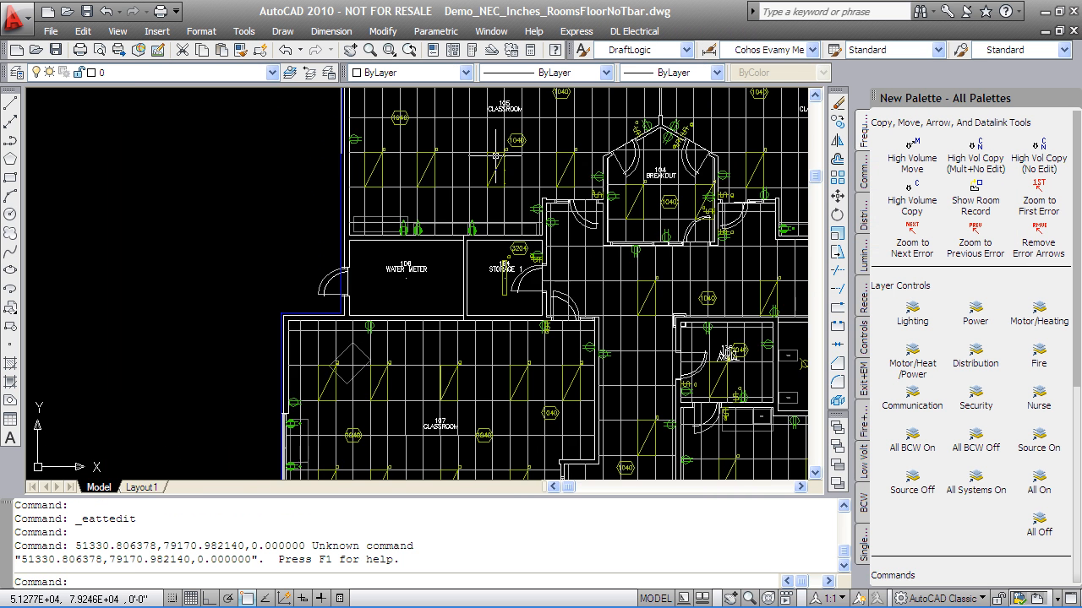
Step: Use High Volume Move to shift classroom 105's easternmost upper-row light fixture down one ceiling tile, then back up and one tile west
scroll(365, 290, "up", 1)
scroll(365, 289, "up", 1)
key("Escape")
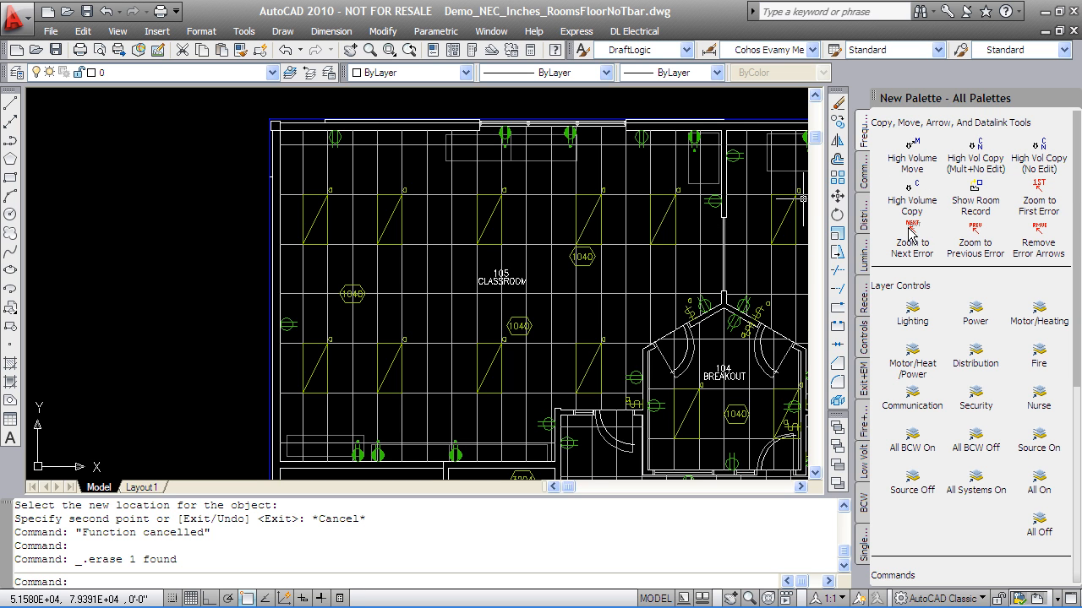
left_click(917, 148)
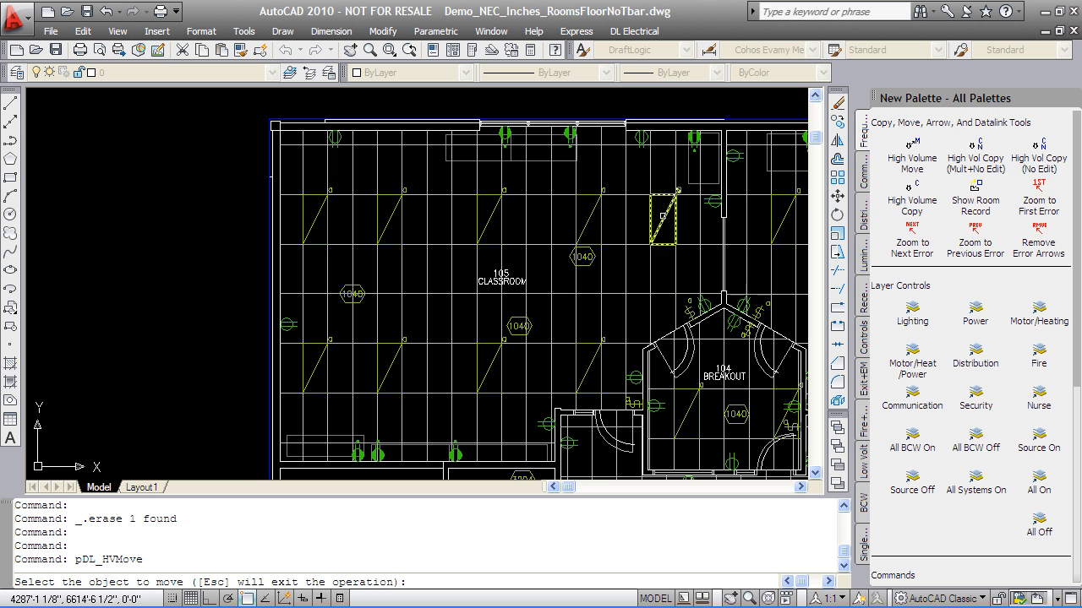
left_click(676, 193)
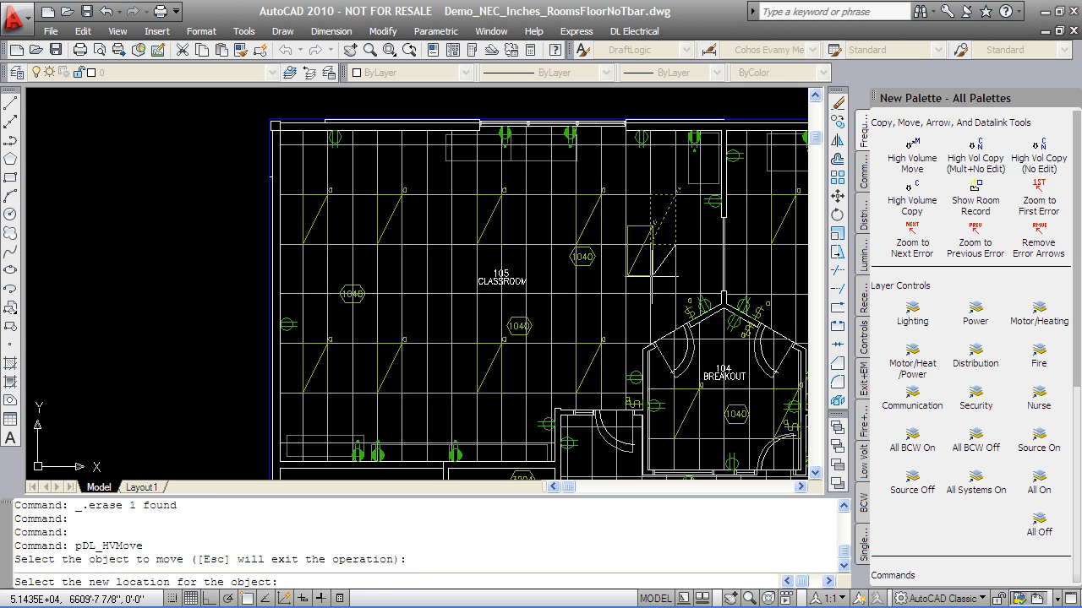
left_click(676, 289)
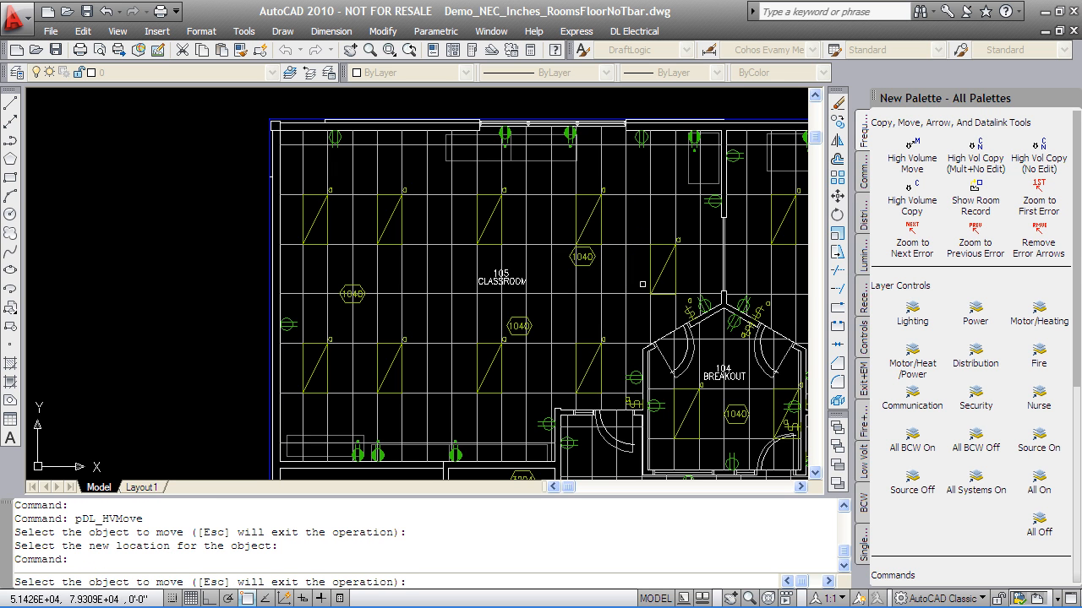
left_click(674, 292)
left_click(652, 293)
left_click(638, 251)
left_click(650, 234)
left_click(649, 233)
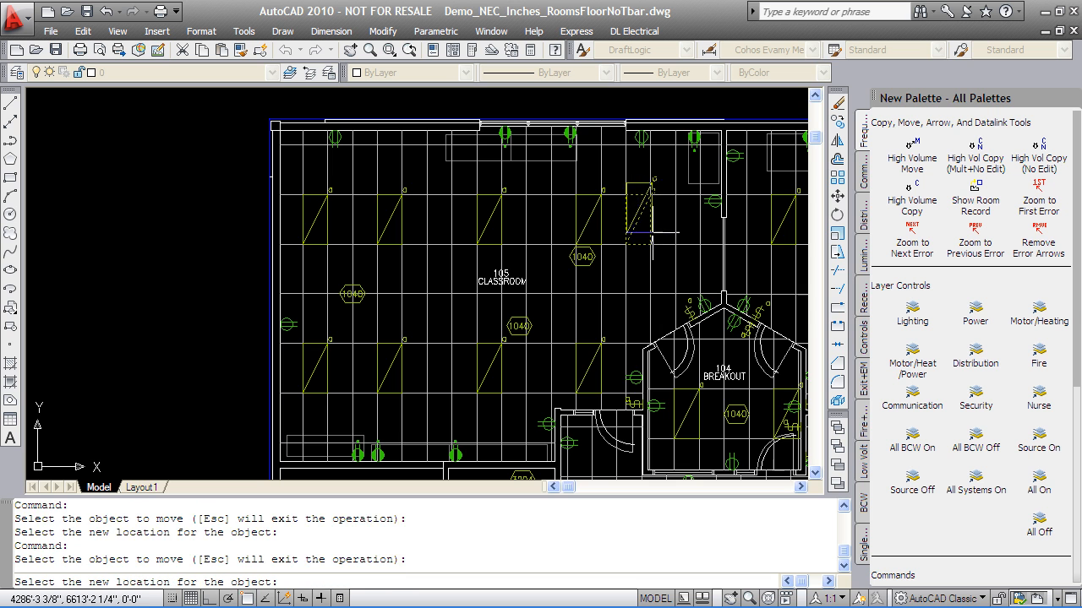
left_click(651, 237)
Step: Move the duplex receptacle outside breakout room 104 onto the angled wall and back to the adjoining vertical wall, ending High Volume Move
scroll(636, 376, "up", 2)
scroll(636, 376, "up", 3)
left_click(640, 390)
left_click(645, 284)
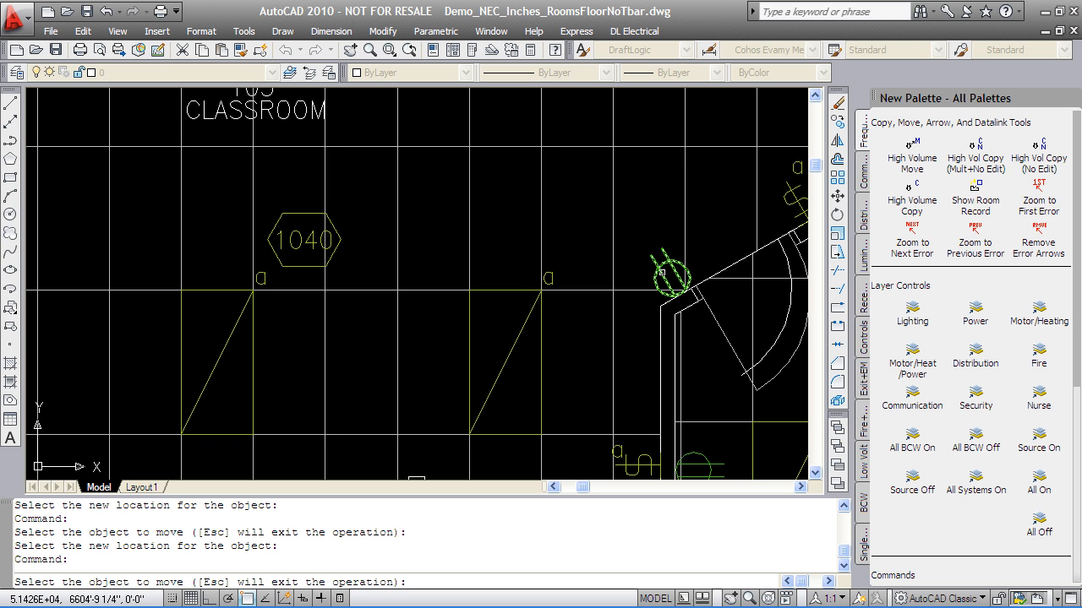
left_click(663, 272)
left_click(627, 355)
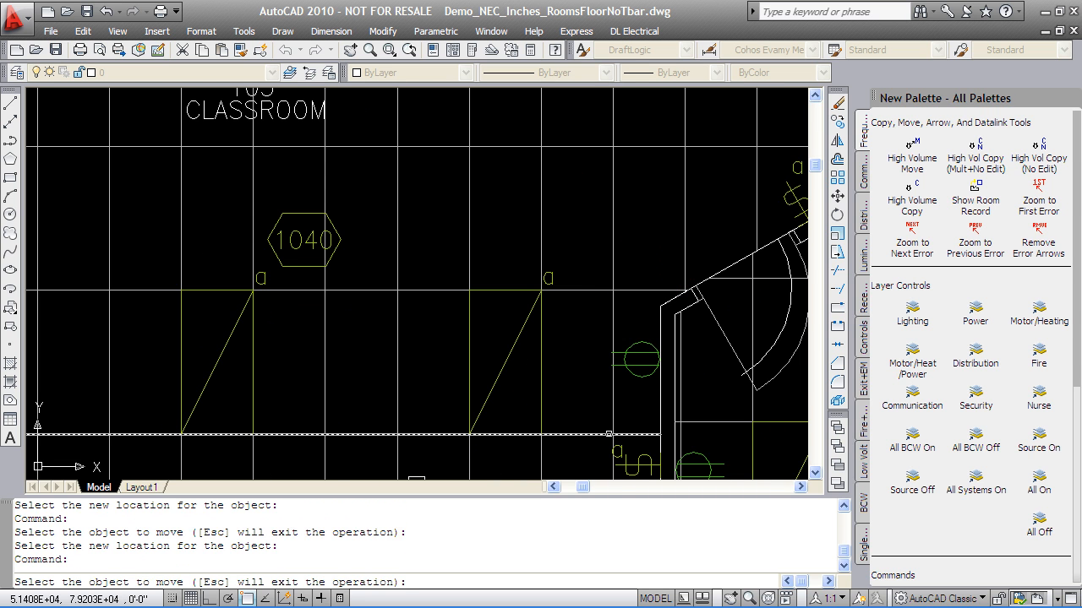
key("Escape")
scroll(516, 267, "down", 5)
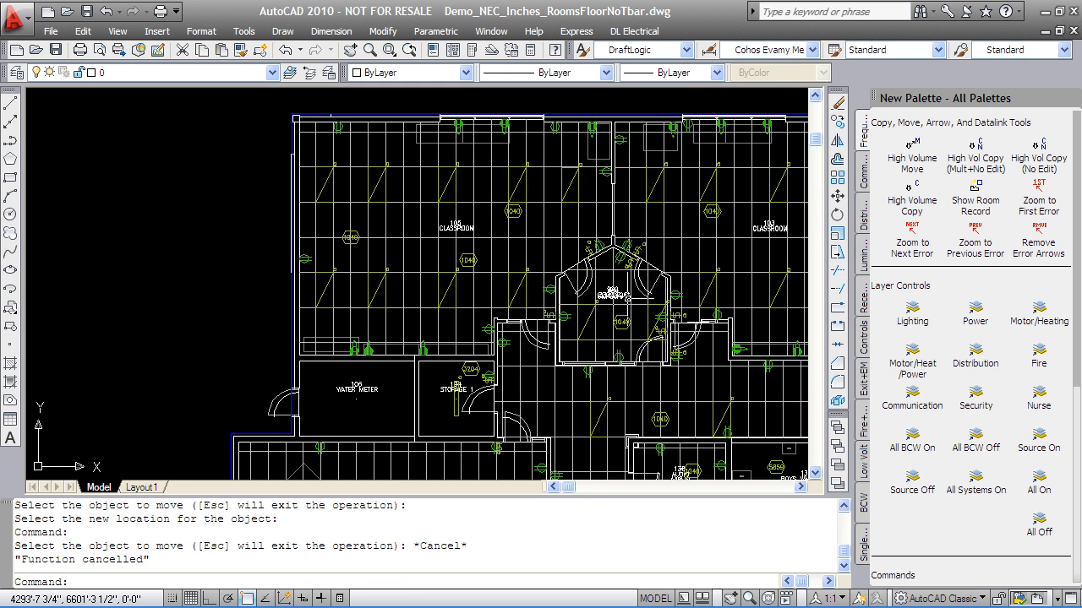
Step: Run Luminaire Adj on classroom 105 with 50 required foot candles and apply the change to its fixtures
left_click(861, 174)
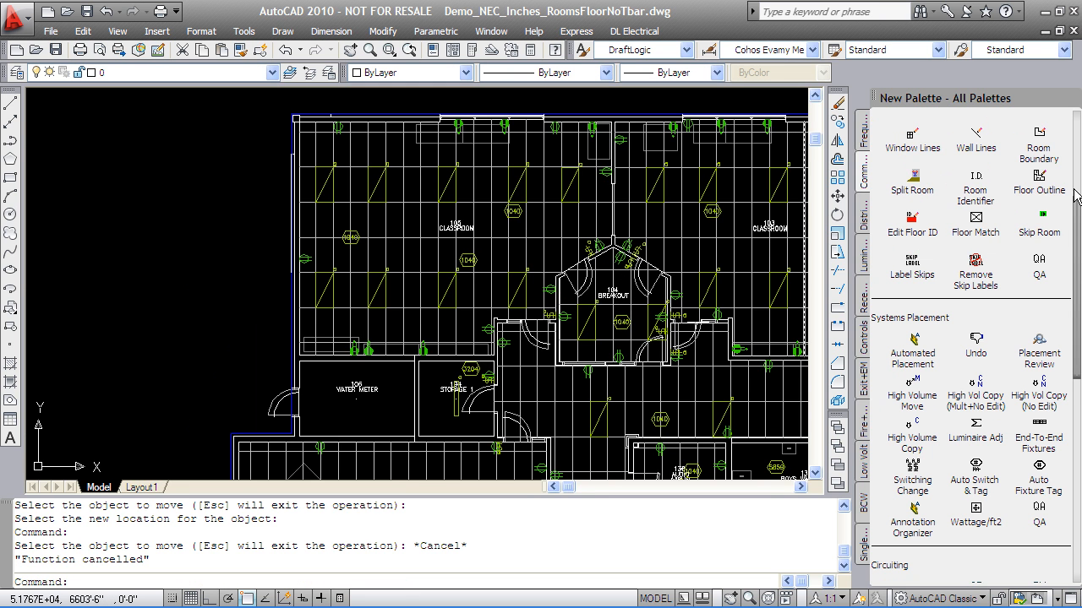
left_click_drag(1078, 222, 1078, 257)
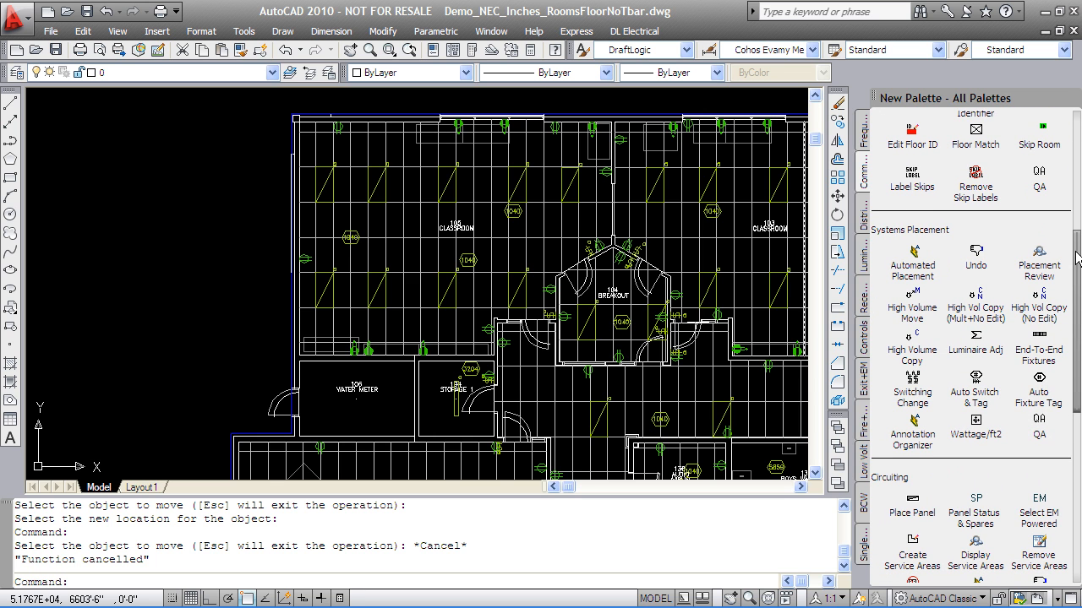
left_click(978, 338)
left_click(461, 237)
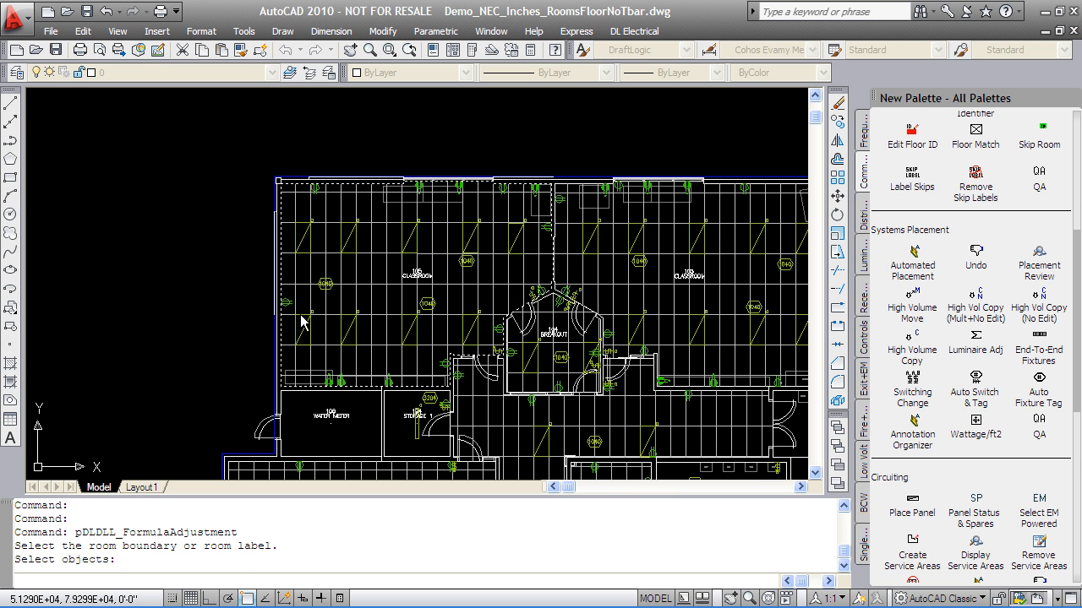
key("Return")
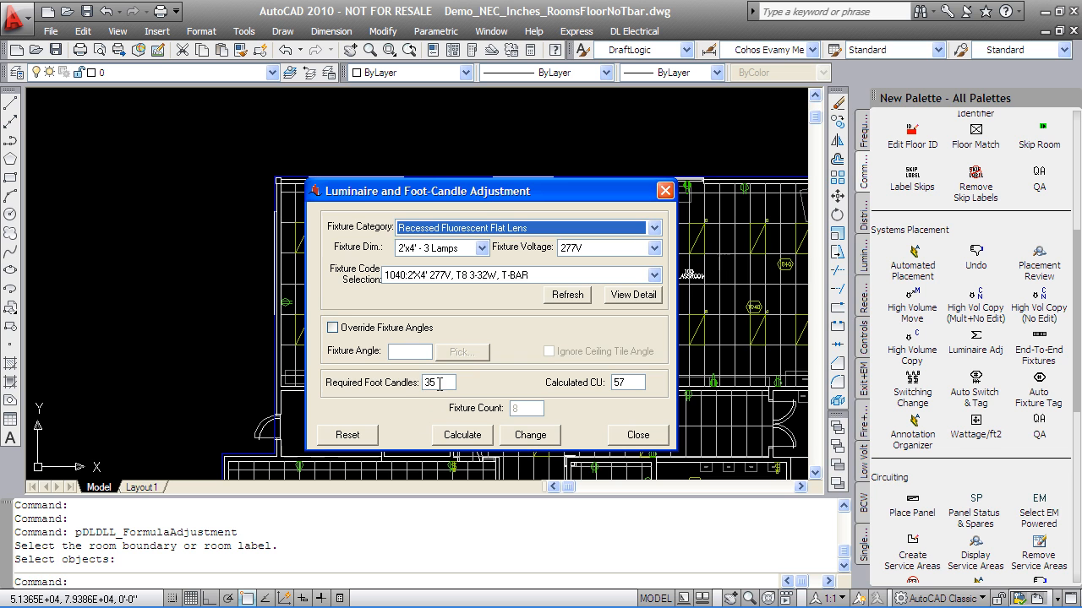
double_click(435, 382)
type("50")
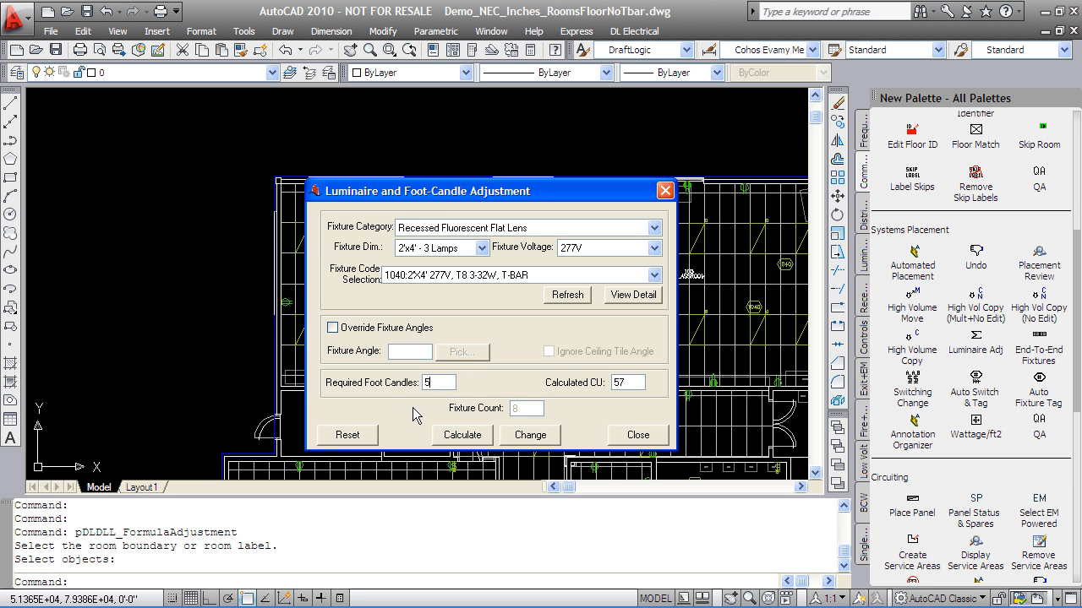
left_click(517, 438)
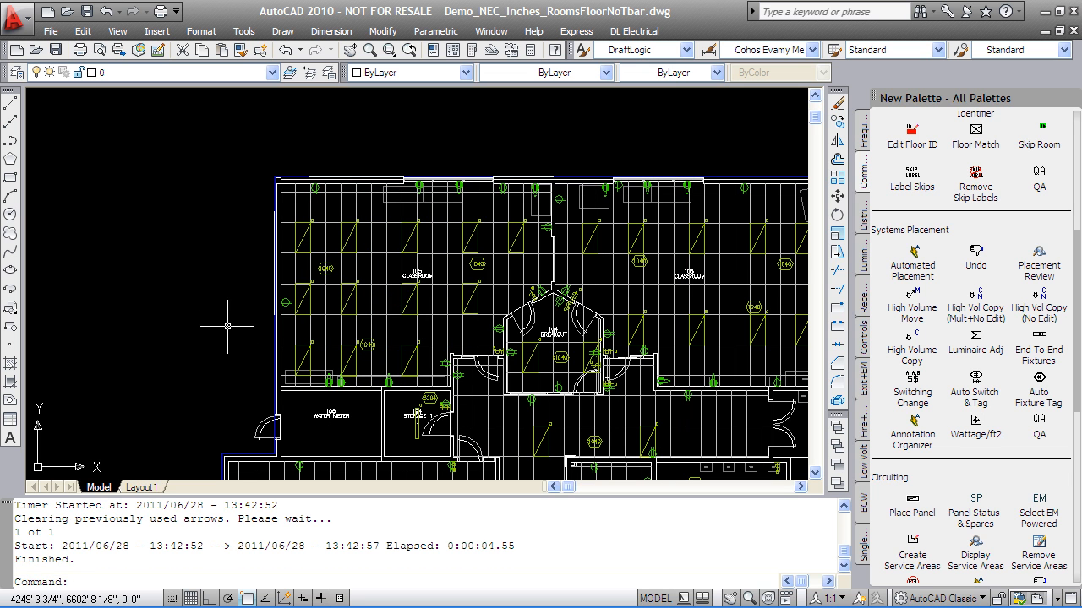
scroll(224, 296, "up", 2)
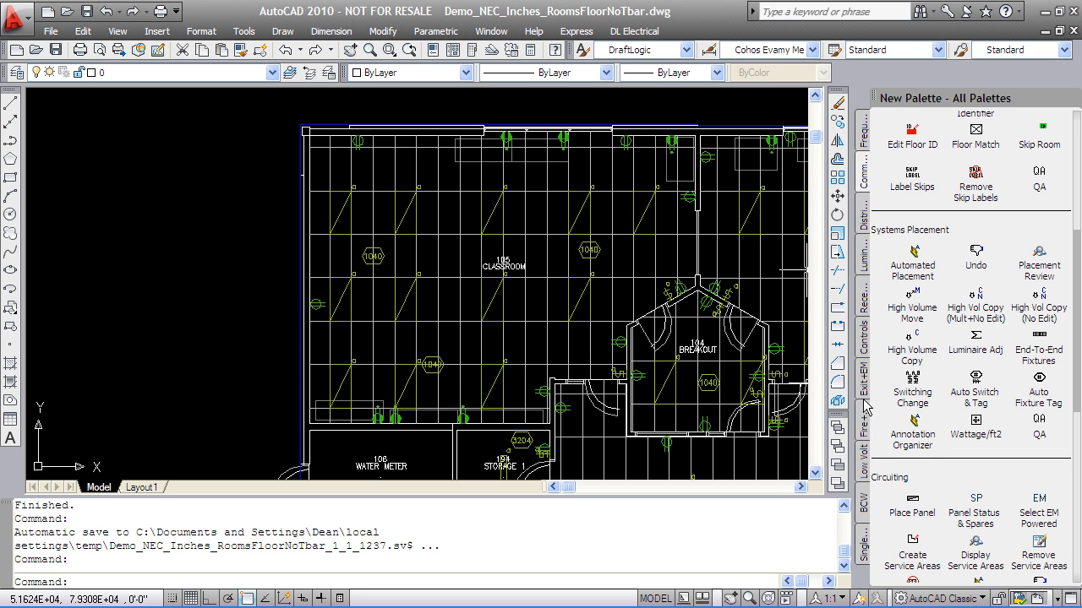
Step: Browse the available symbols for luminaires, receptacles, controls, exit and emergency, fire and nurse, low voltage and branch circuit wiring
left_click(862, 260)
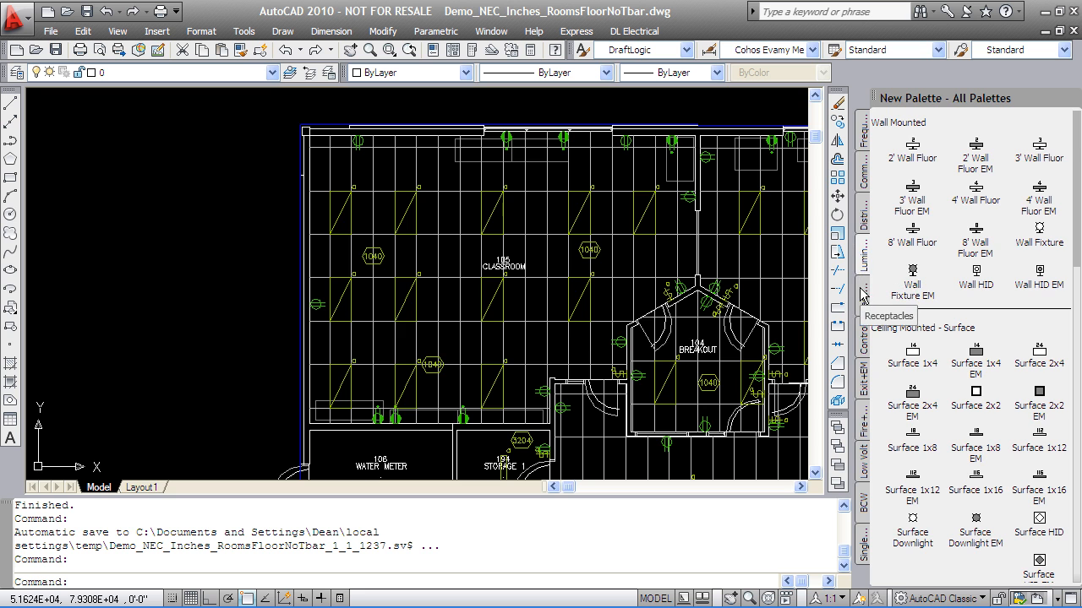
left_click(862, 296)
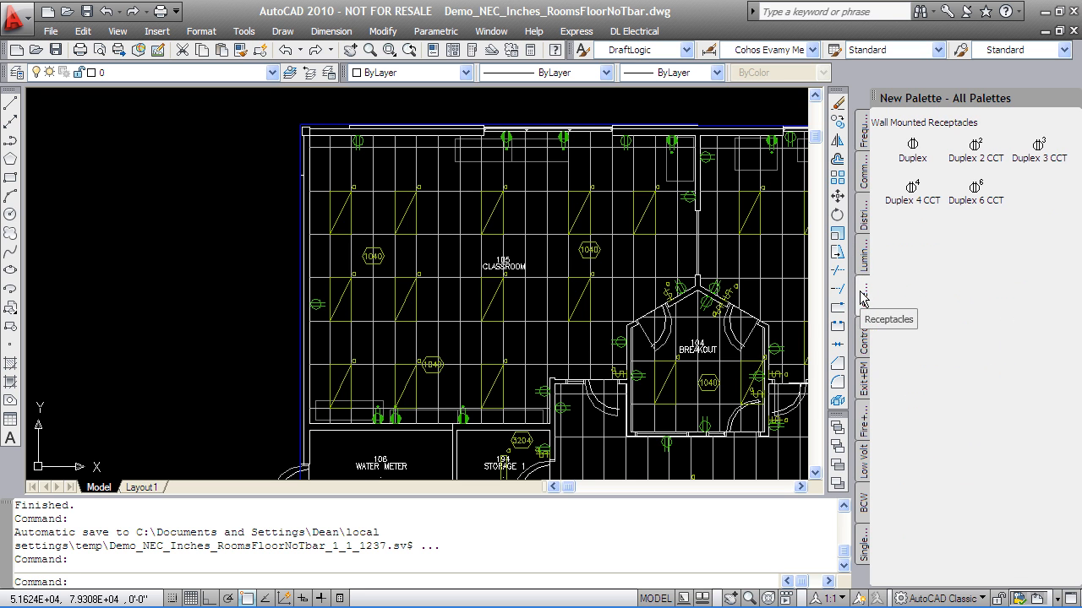
left_click(862, 346)
left_click(864, 383)
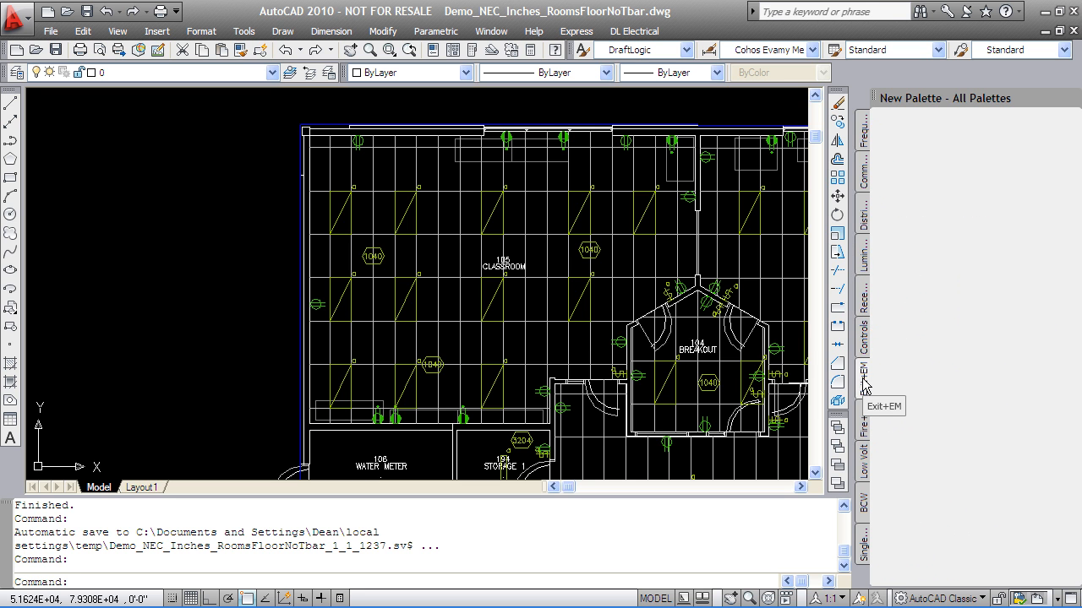
left_click(865, 431)
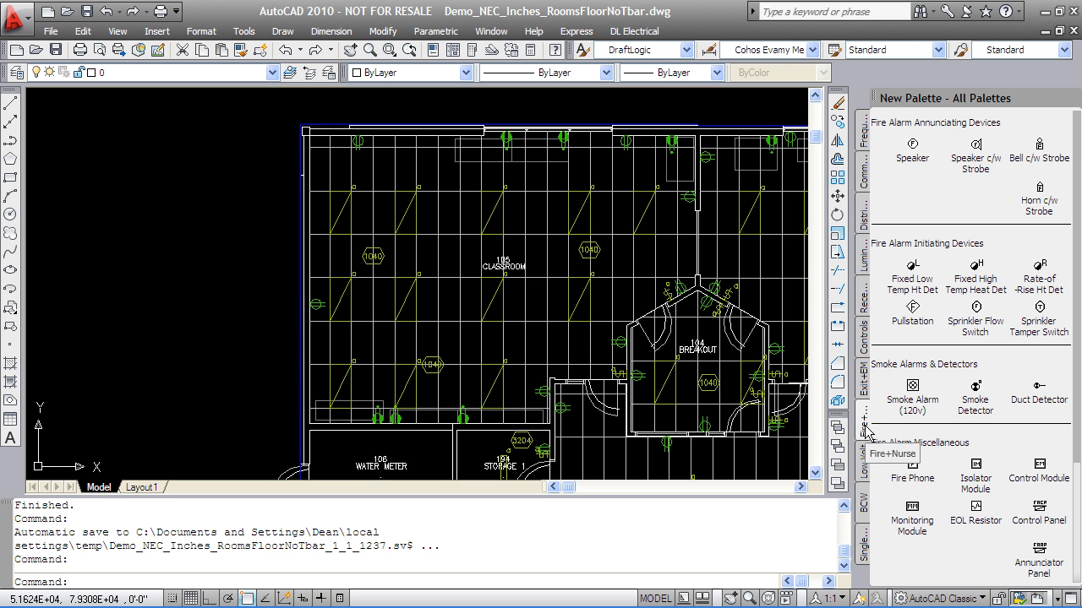
left_click(864, 472)
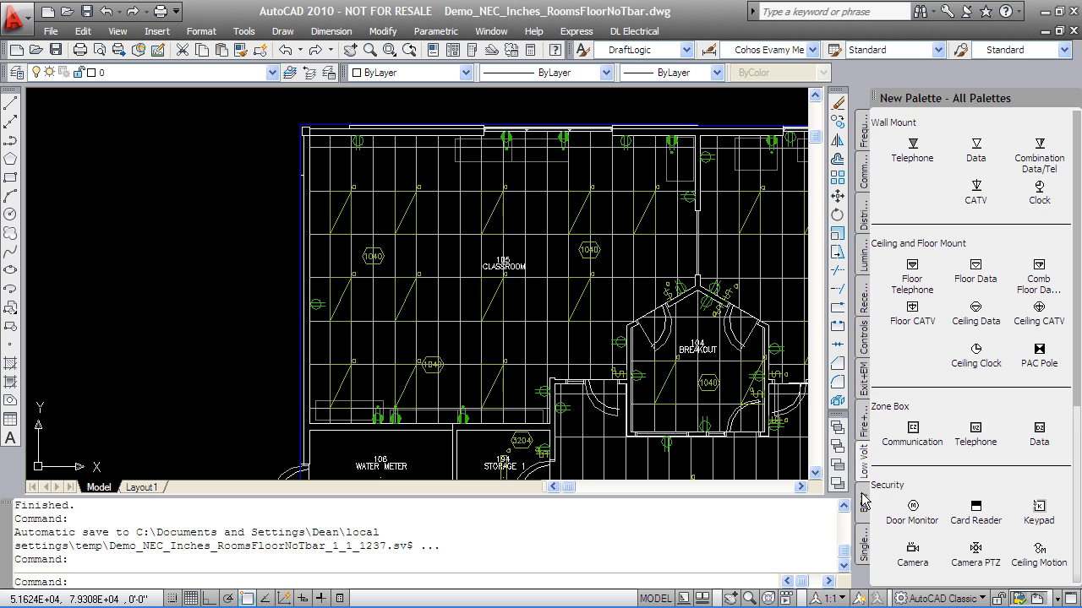
left_click(863, 500)
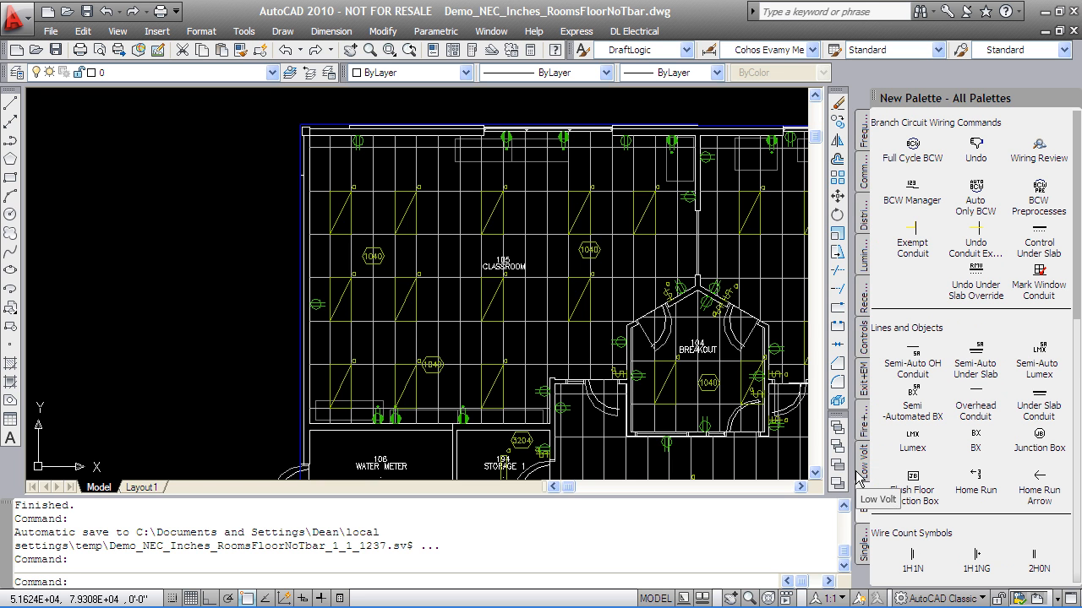
Step: Insert a Fire Alarm Bell c/w Strobe on the corridor wall beside classroom 107
left_click(864, 427)
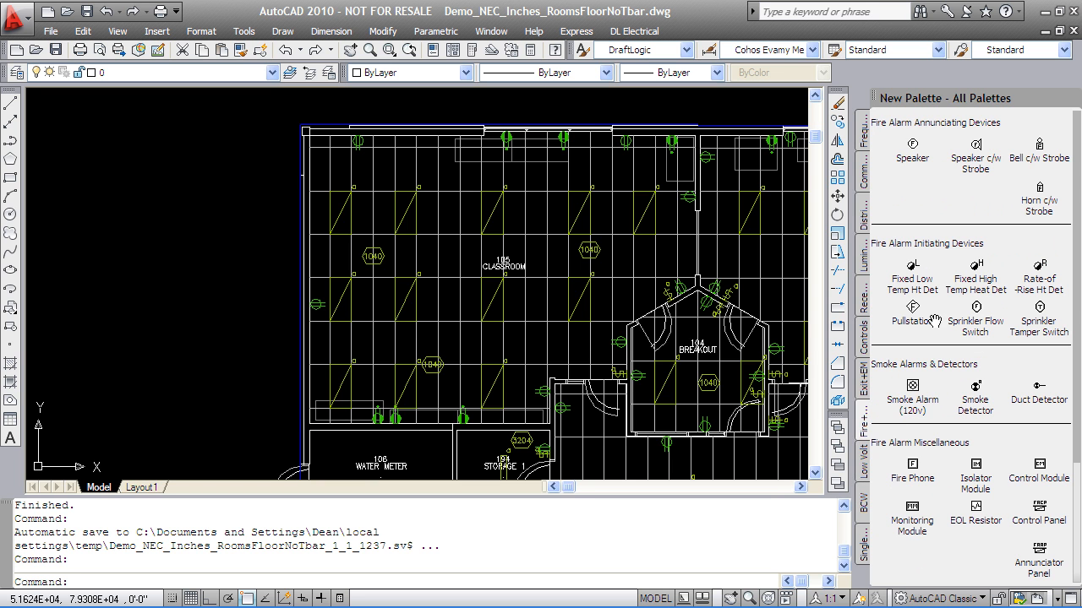
left_click(1037, 156)
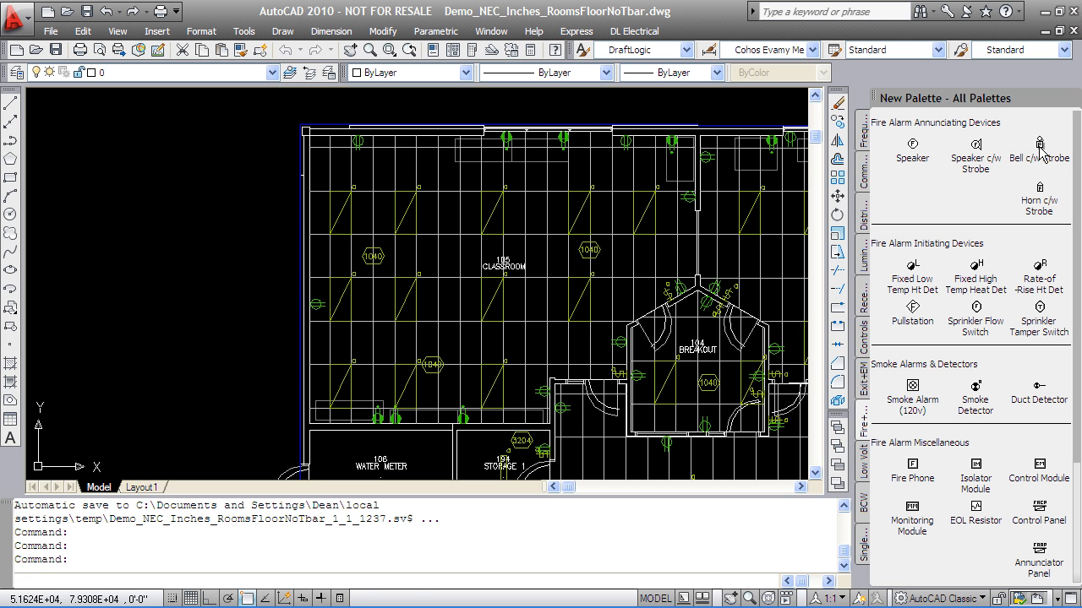
mouse_move(556, 283)
middle_mouse_down()
mouse_move(556, 208)
mouse_move(520, 123)
middle_mouse_up()
scroll(583, 352, "up", 4)
middle_click_drag(583, 351, 643, 233)
scroll(646, 226, "down", 6)
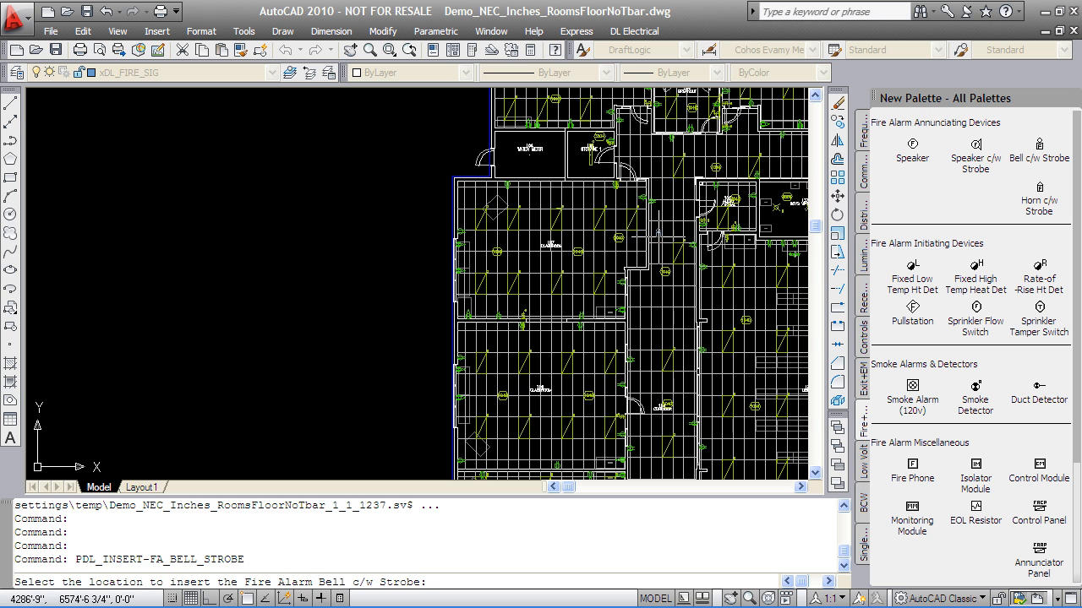
left_click(664, 271)
Step: Insert further Fire Alarm Bell c/w Strobes on the east wall of corridor 102 and the north wall of the corridor east of the foyer
scroll(655, 254, "up", 10)
scroll(643, 300, "down", 8)
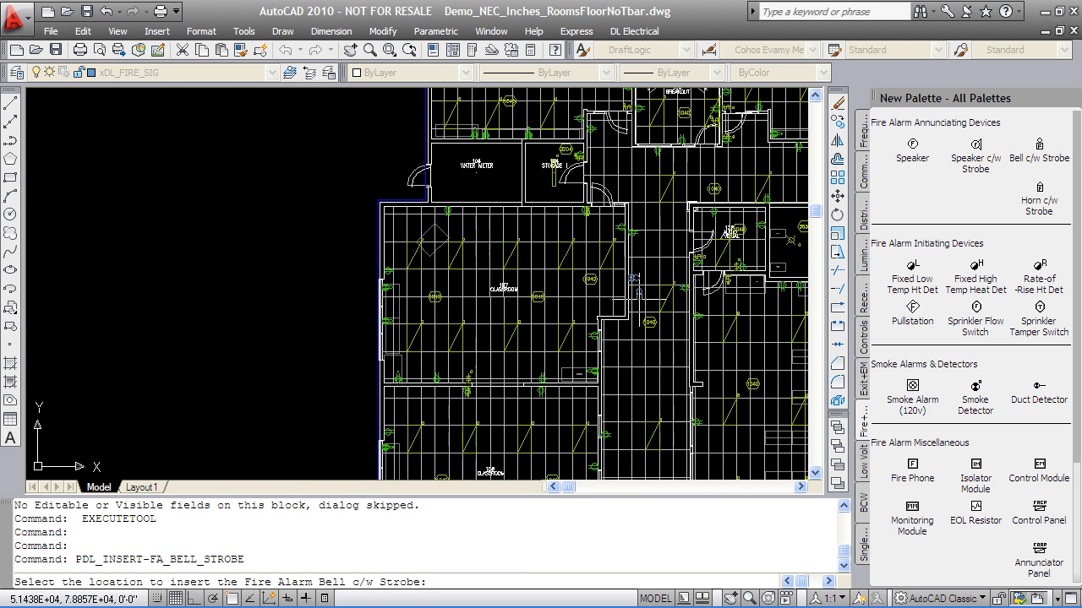
scroll(642, 300, "up", 7)
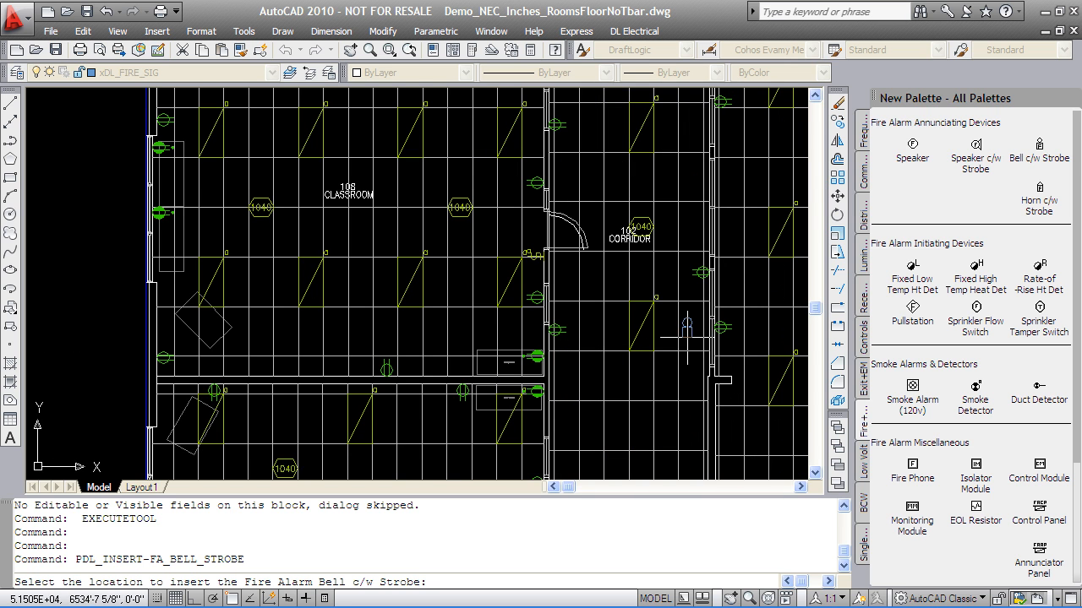
scroll(626, 381, "down", 7)
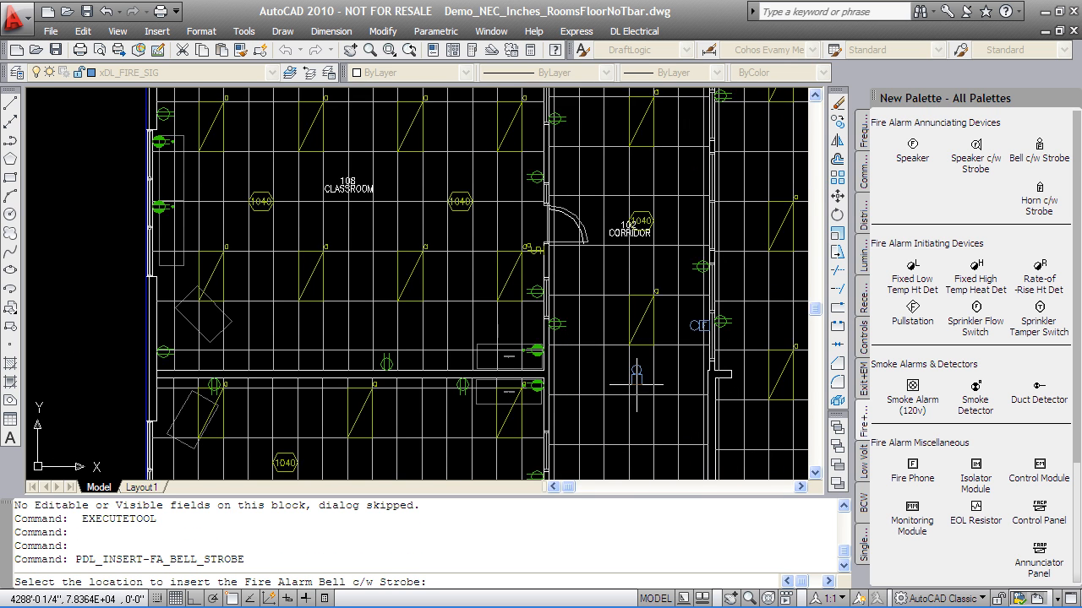
scroll(685, 239, "up", 7)
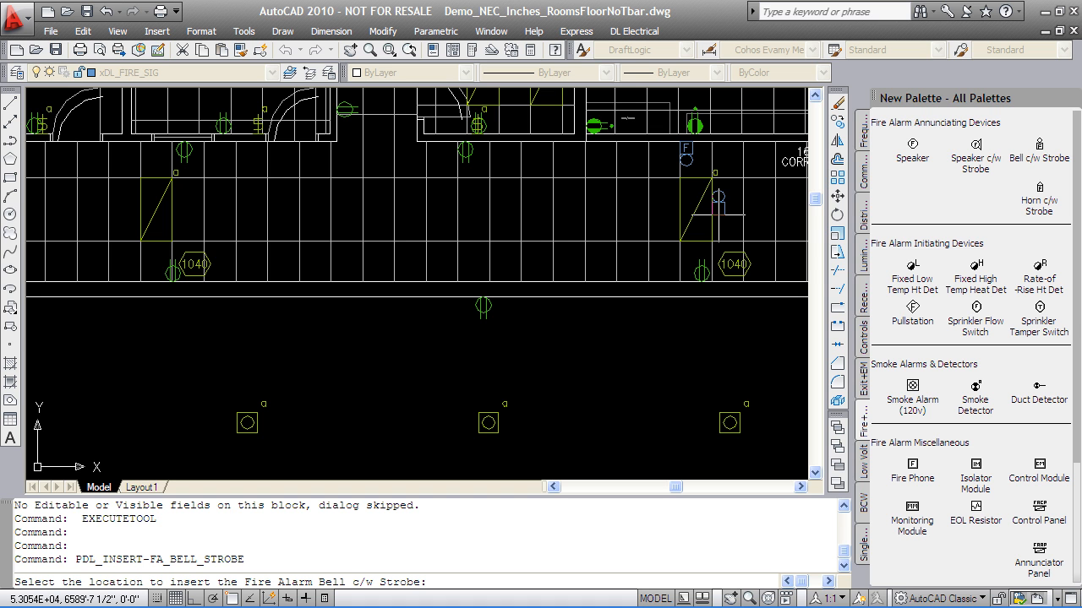
key("Escape")
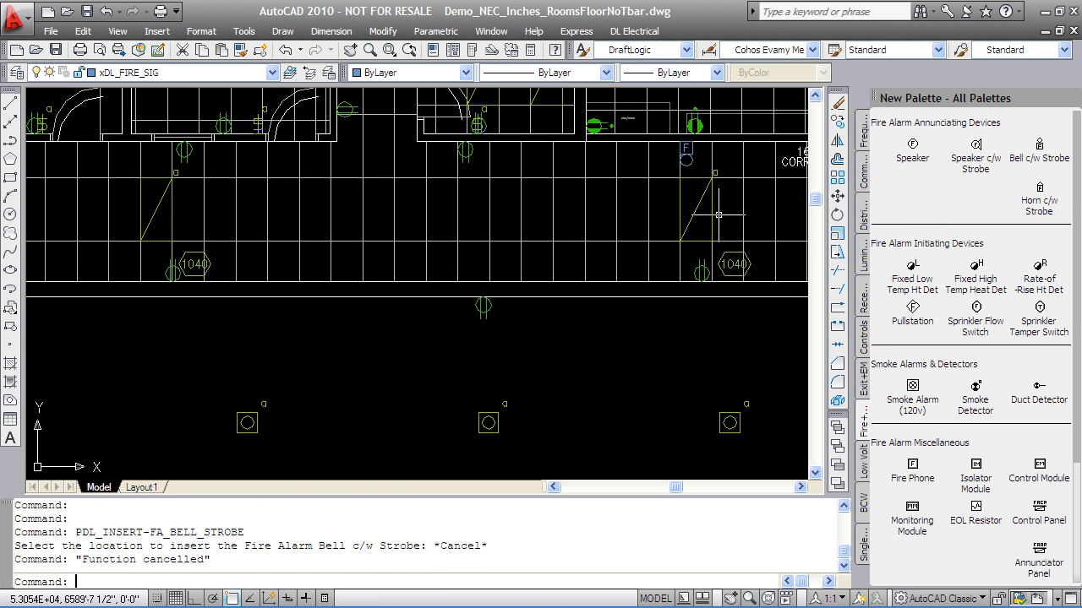
Step: Copy the duplex receptacle on the foyer's curved library wall to several spots along it with High Vol Copy (Mult+No Edit), and regenerate the drawing
left_click(863, 174)
scroll(664, 267, "down", 2)
scroll(389, 348, "down", 4)
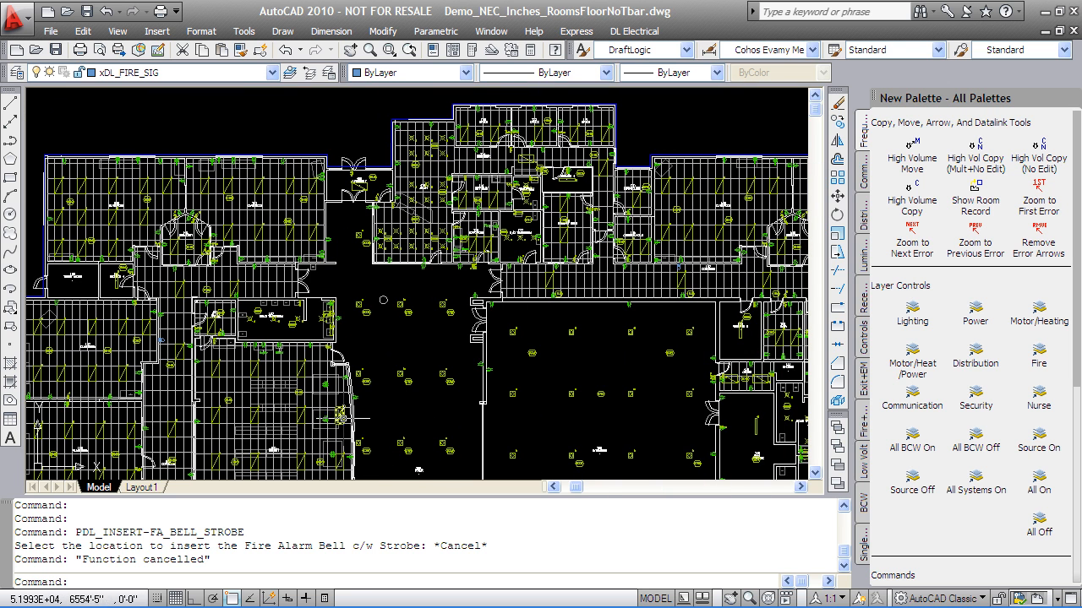
scroll(372, 414, "up", 5)
middle_click_drag(509, 380, 541, 313)
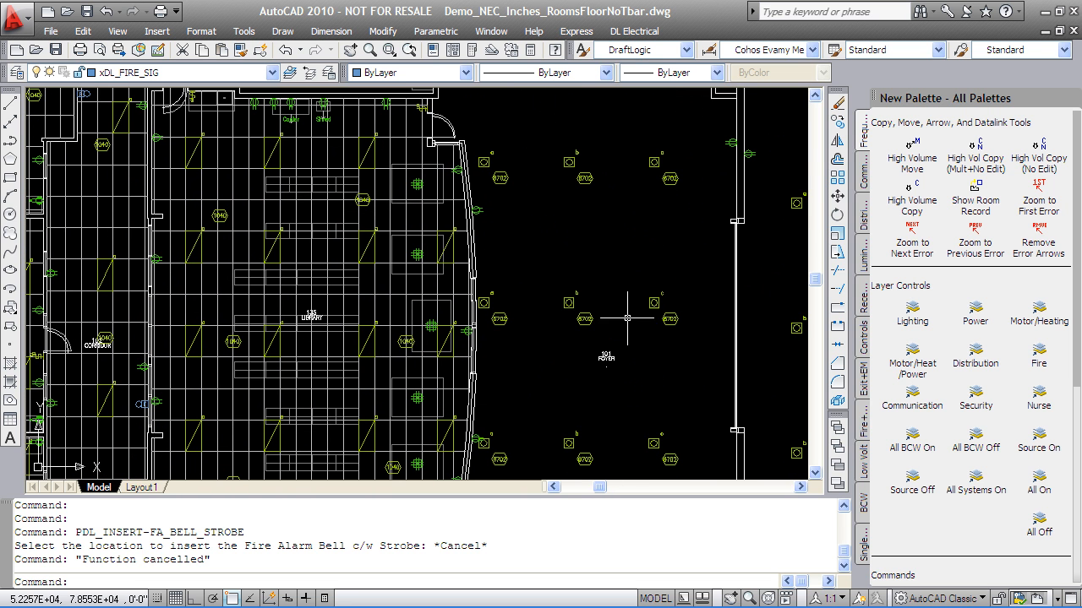
left_click(961, 167)
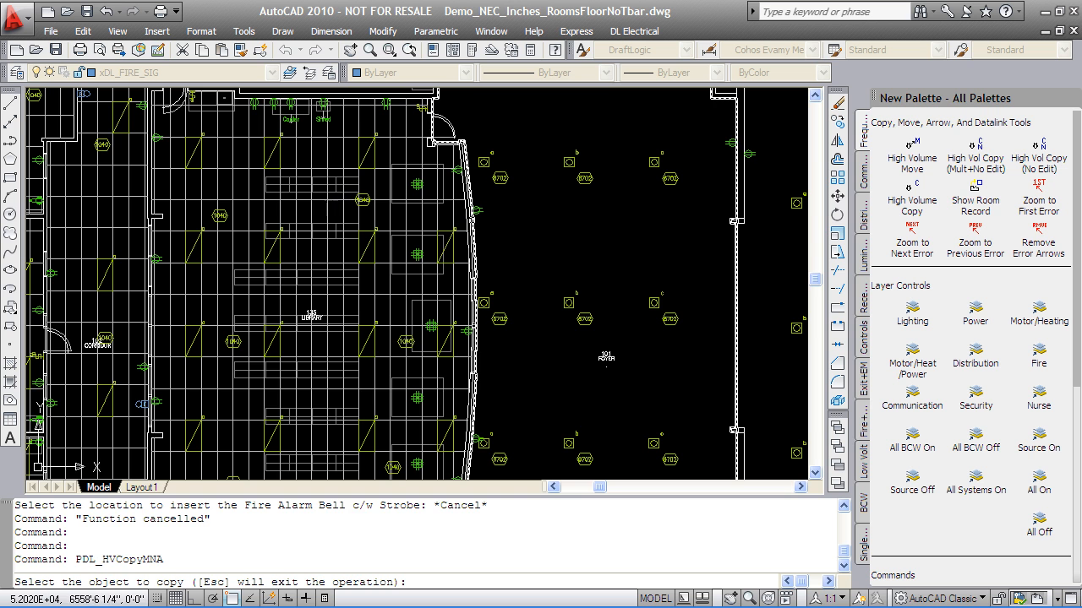
left_click(480, 216)
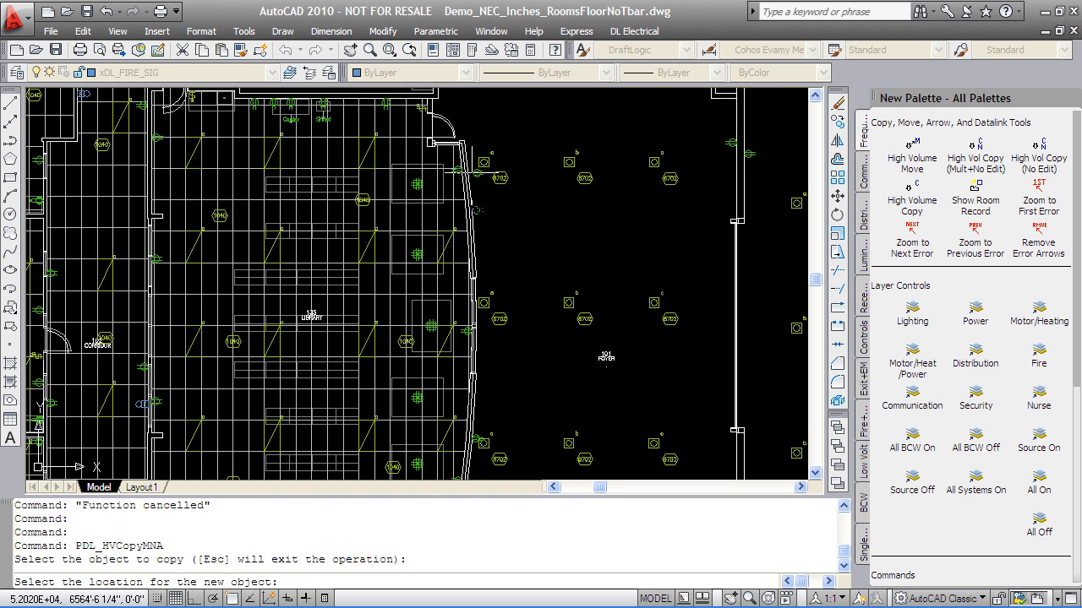
left_click(482, 157)
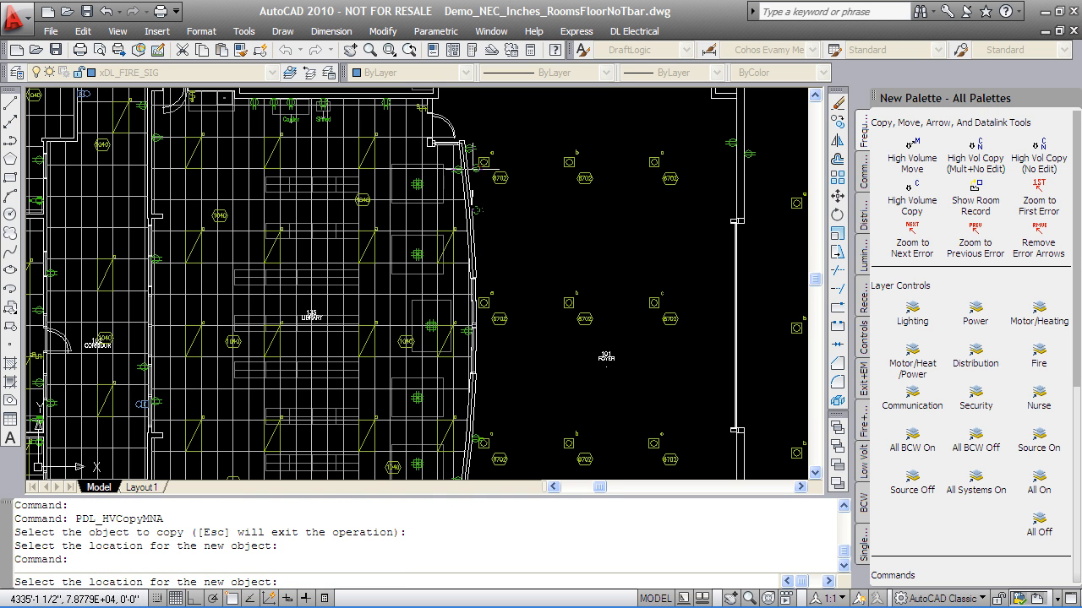
left_click(480, 272)
middle_click_drag(488, 411, 495, 249)
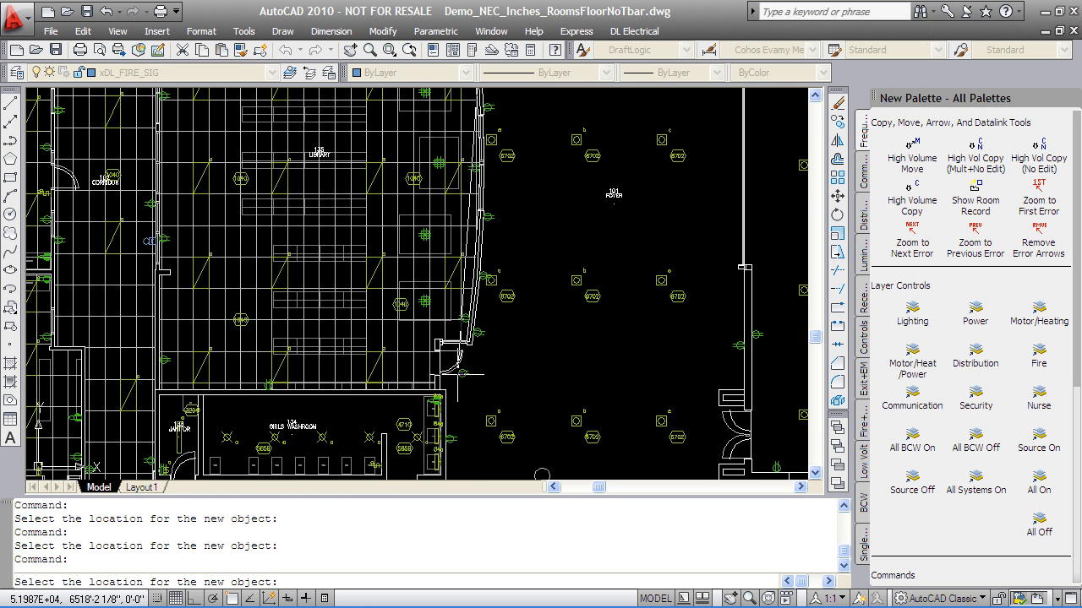
scroll(465, 356, "up", 5)
key("Escape")
type("regen")
key("Return")
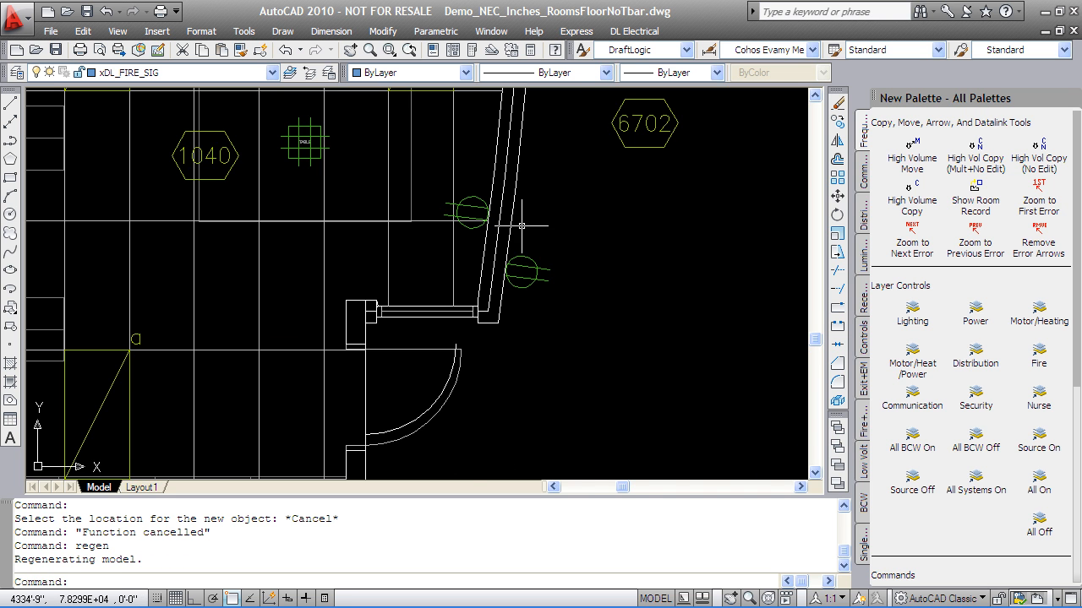
Step: Examine the copied receptacles along the foyer's curved wall and check the attributes of the southernmost one
scroll(551, 236, "down", 4)
mouse_move(550, 236)
middle_mouse_down()
mouse_move(554, 203)
mouse_move(557, 218)
middle_mouse_up()
mouse_move(560, 262)
middle_mouse_down()
mouse_move(561, 226)
mouse_move(571, 285)
middle_mouse_up()
middle_click_drag(571, 230, 583, 287)
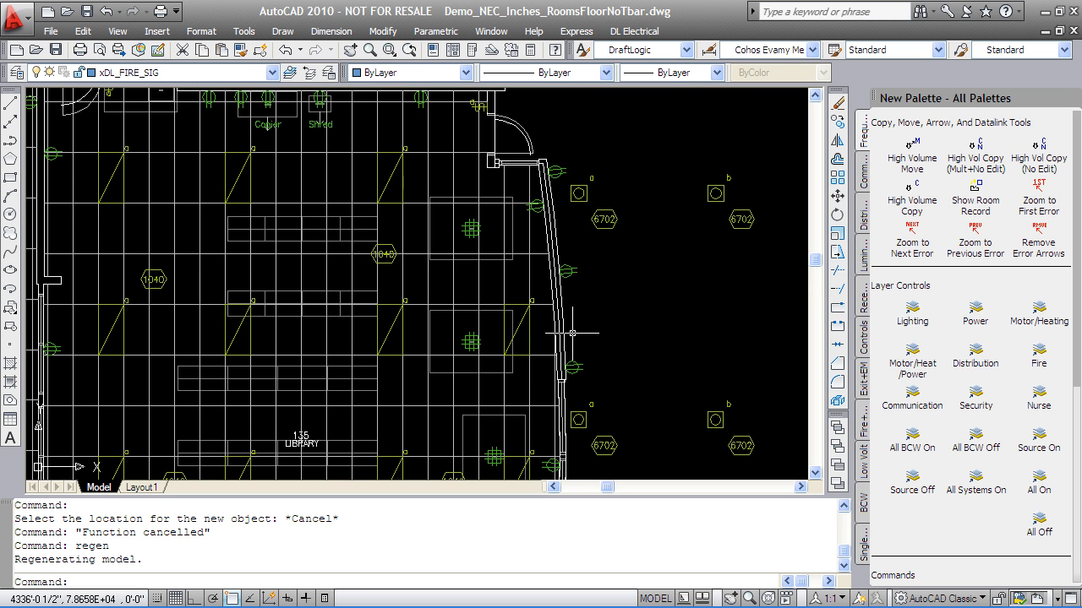
scroll(583, 328, "down", 2)
middle_click_drag(608, 347, 600, 198)
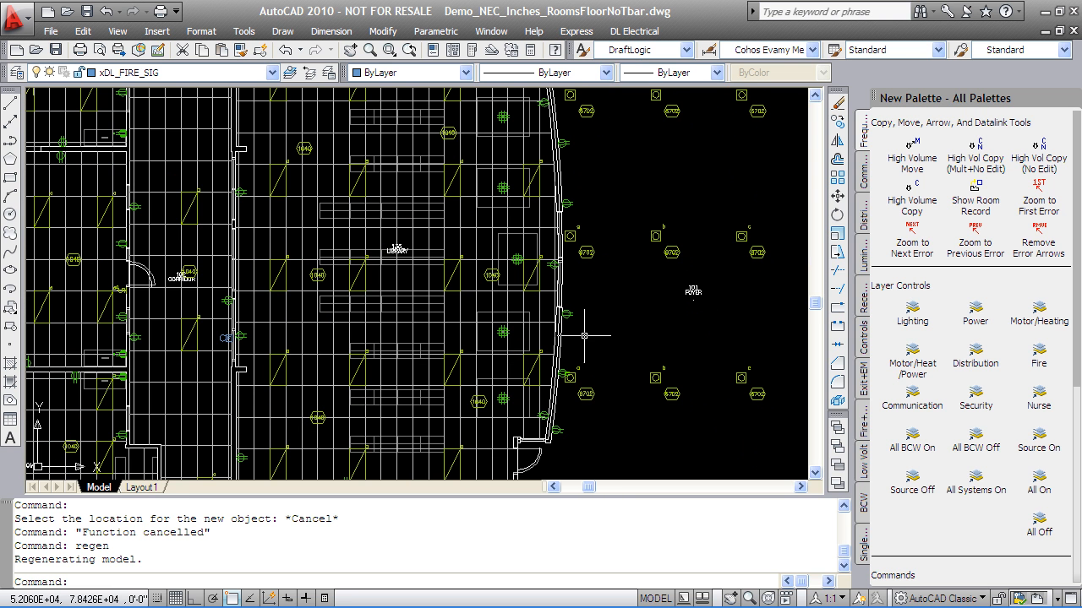
double_click(556, 431)
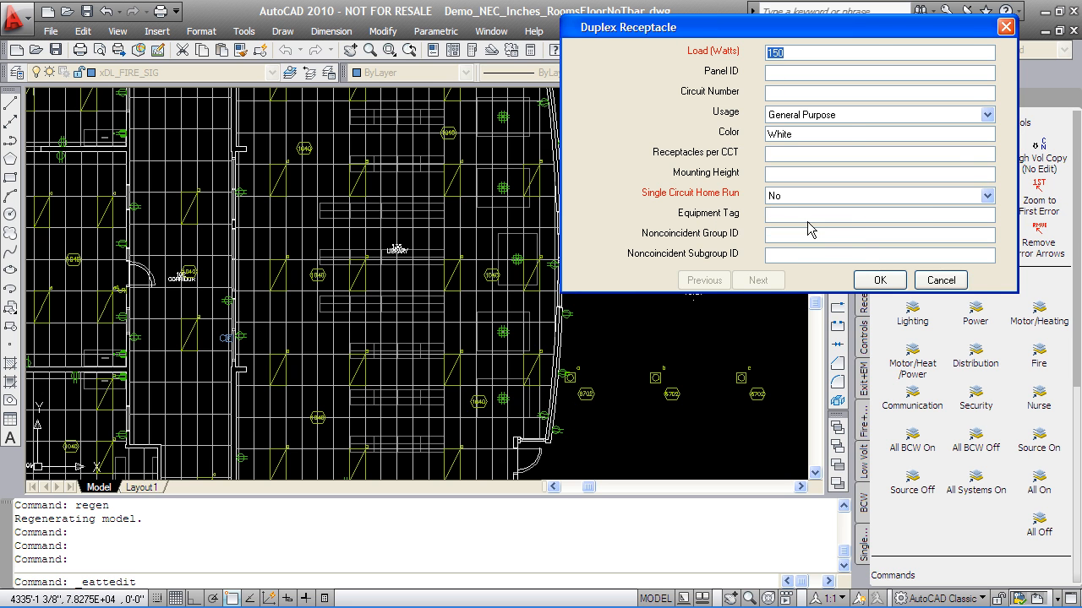
left_click(877, 280)
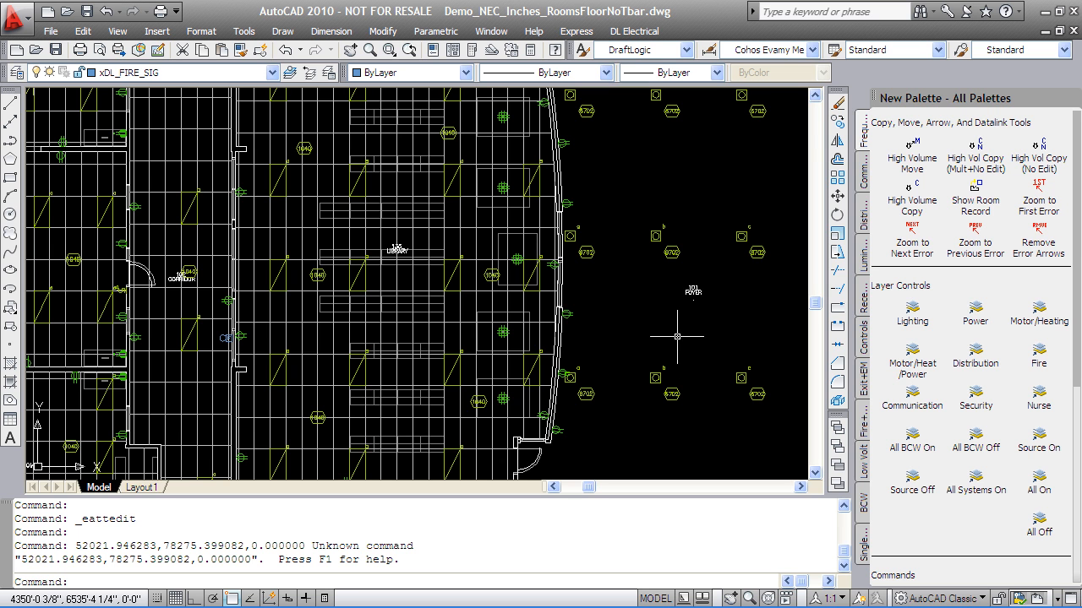
Step: Insert a Motor c/w Disconnect in the corridor northeast of classroom 107 with equipment tag HVAC, 10 horsepower and control type REMOTE_START/STOP
left_click(862, 218)
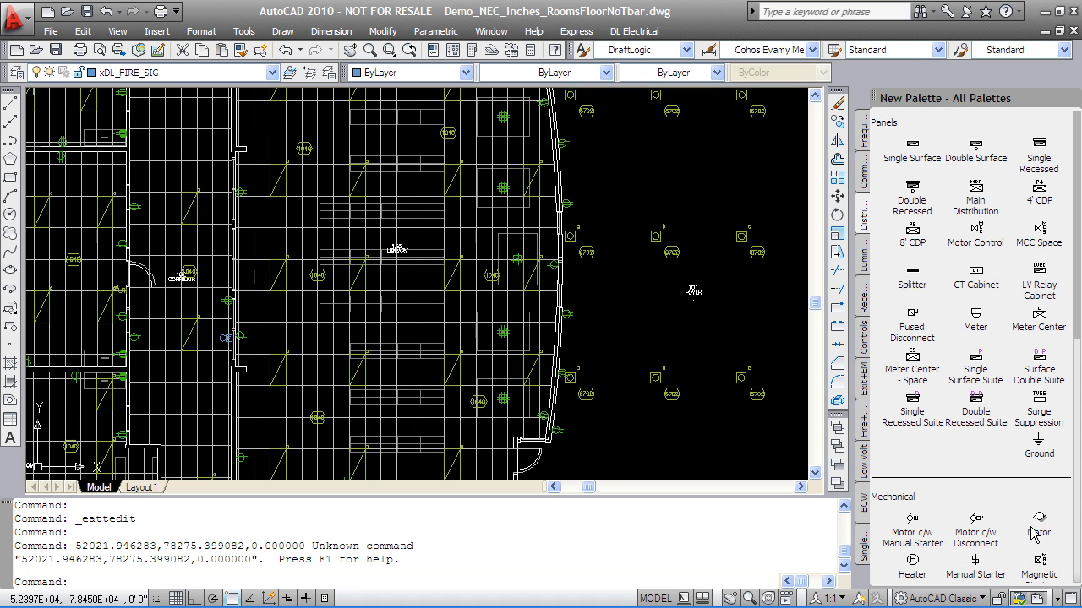
left_click(983, 526)
left_click(417, 226)
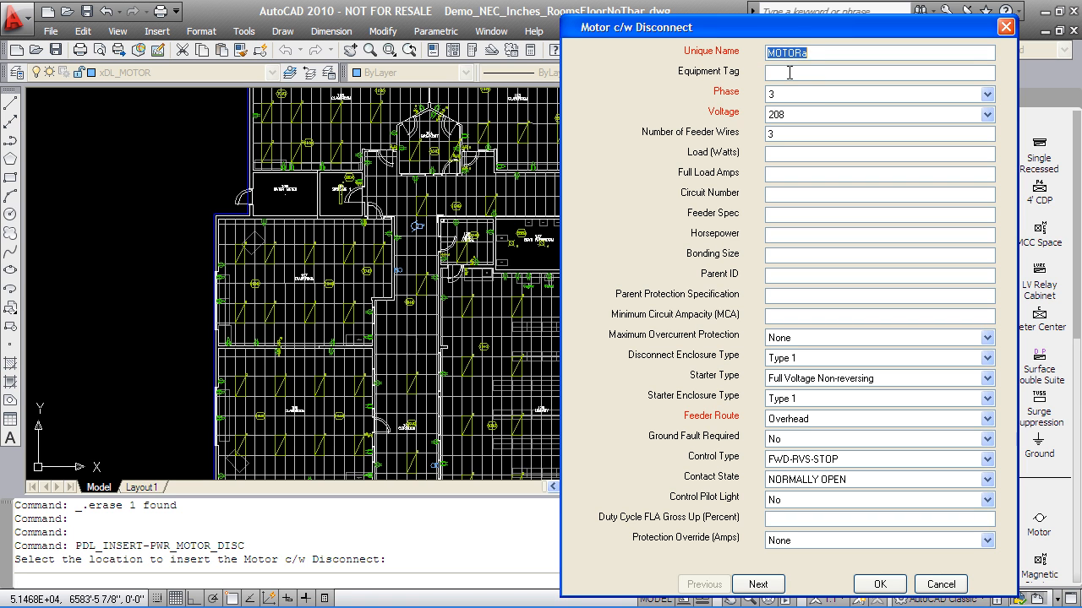
left_click(790, 73)
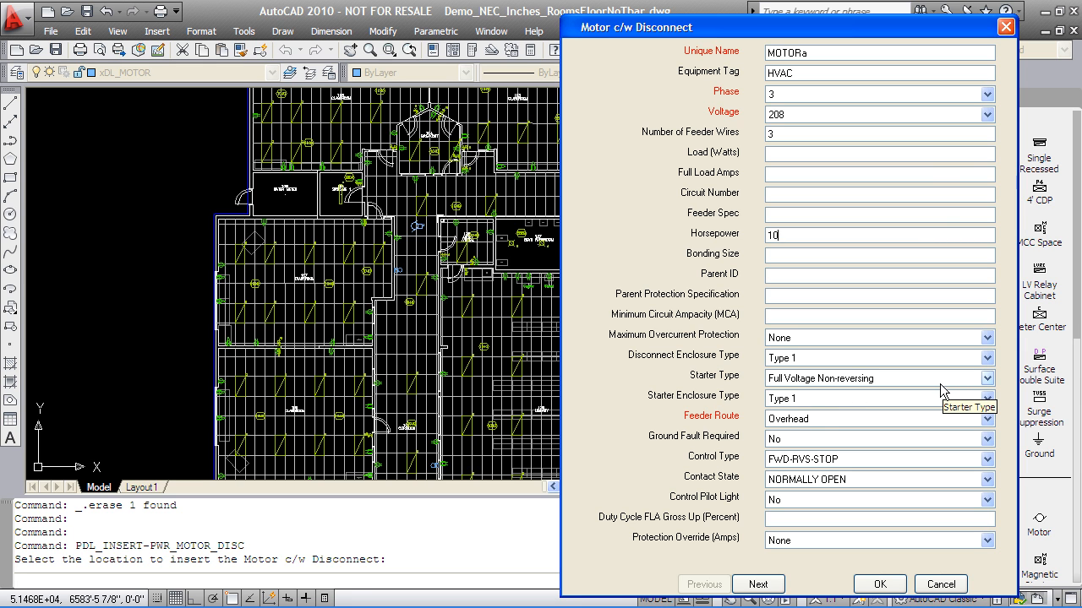
key("Return")
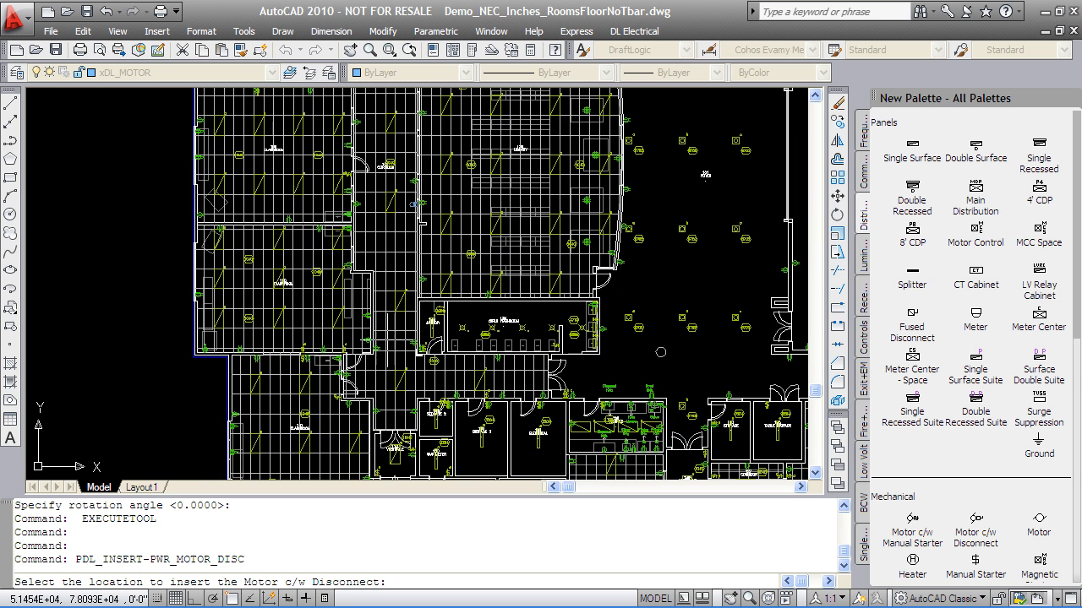
Step: Insert a second HVAC Motor c/w Disconnect in the corridor southeast of classroom 110 and set its horsepower to 12
scroll(386, 366, "up", 3)
left_click(392, 367)
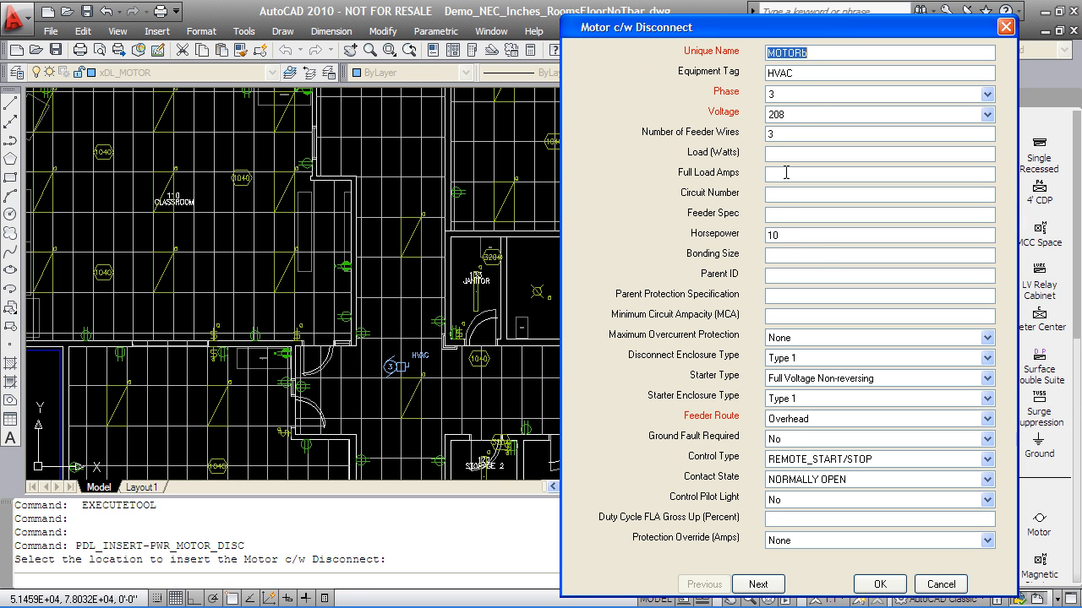
double_click(797, 240)
type("12")
left_click(882, 584)
scroll(667, 375, "down", 3)
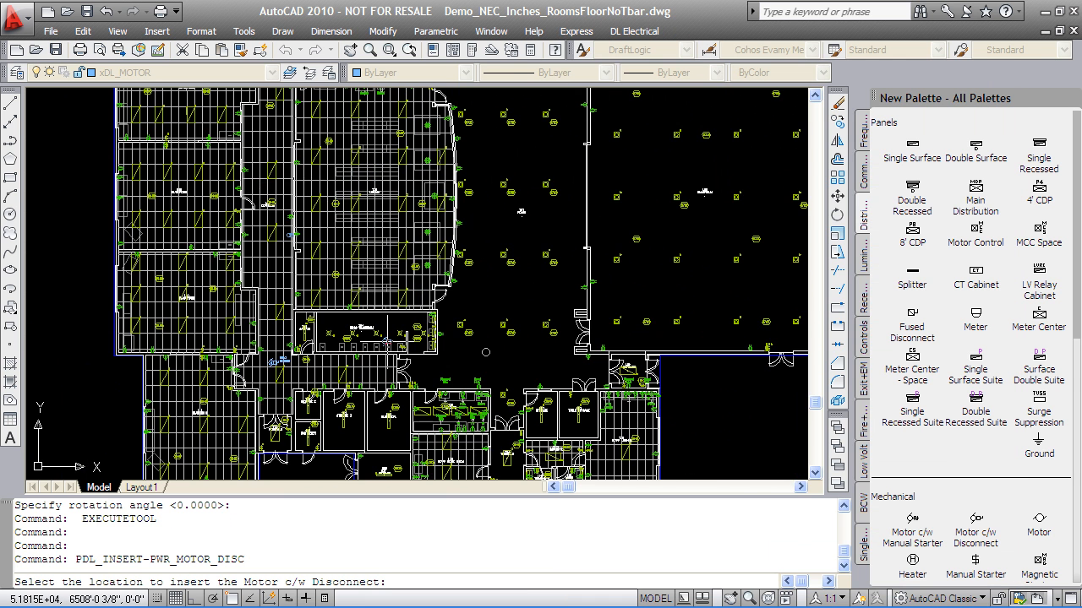
Step: Insert an HVAC Motor c/w Disconnect in the middle of foyer 101 with 15 horsepower
left_click(522, 225)
double_click(786, 234)
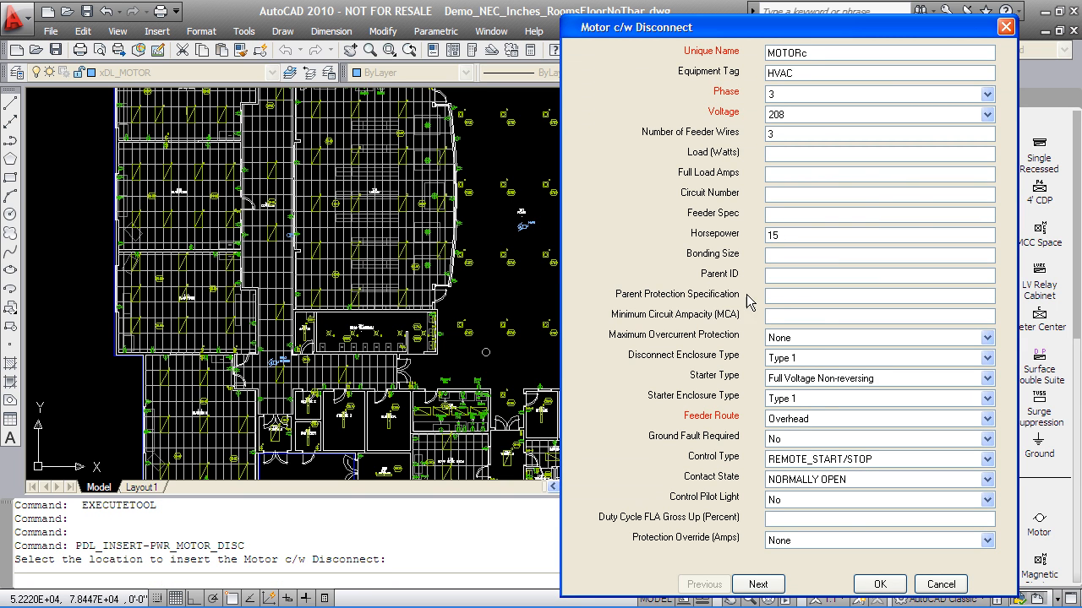
left_click(879, 584)
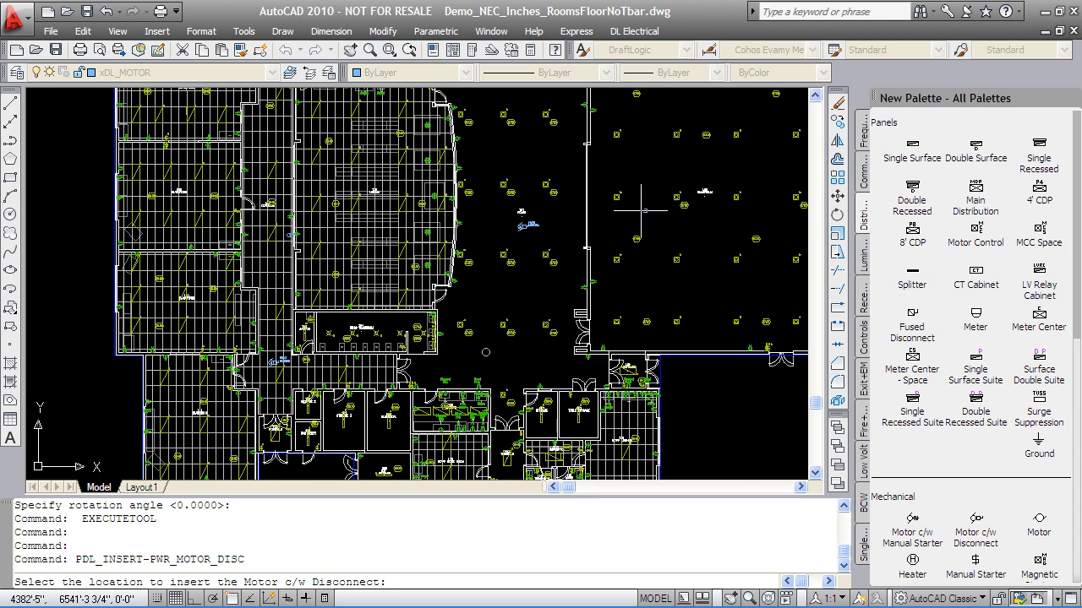
Step: Insert an HVAC Motor c/w Disconnect in the large room east of the foyer with 12 horsepower
middle_click_drag(723, 207, 614, 243)
left_click(633, 247)
double_click(791, 235)
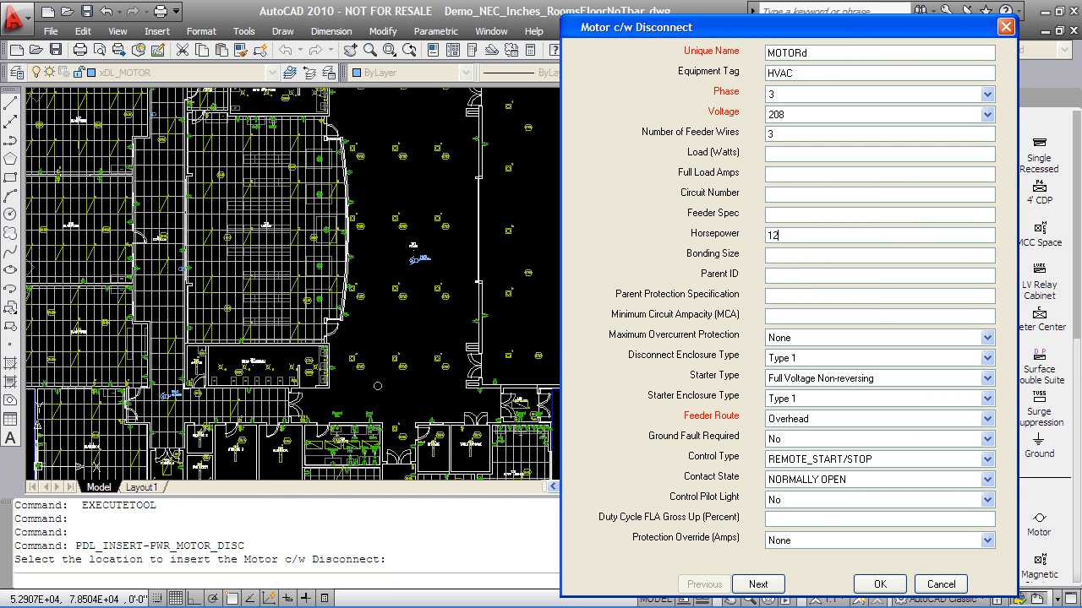
left_click(880, 584)
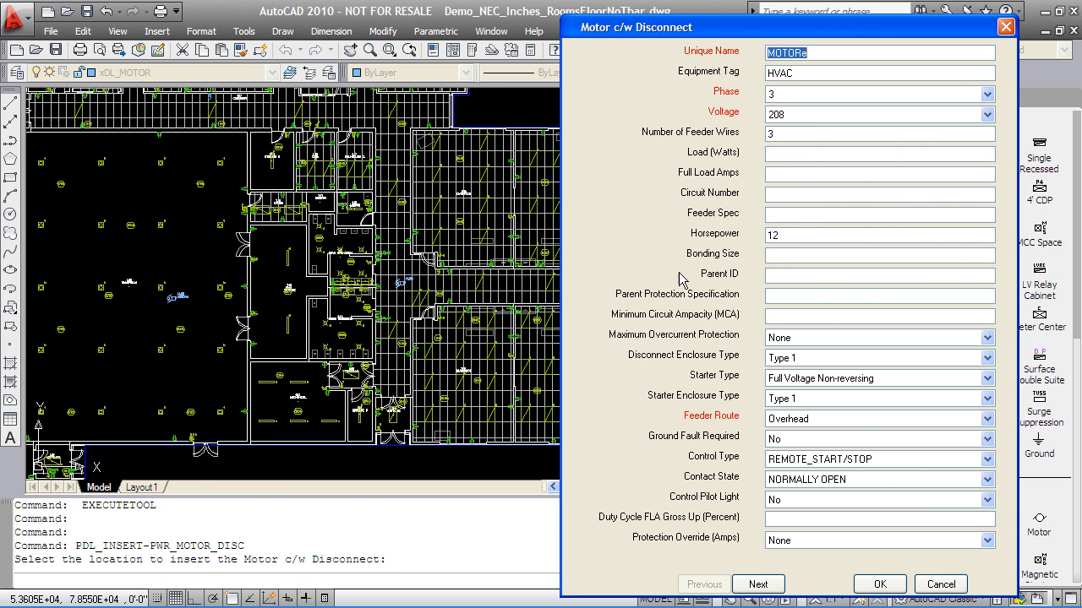
Step: Set the horsepower of the HVAC motor in the east wing corridor to 10 and end the motor insertion
double_click(797, 235)
type("10")
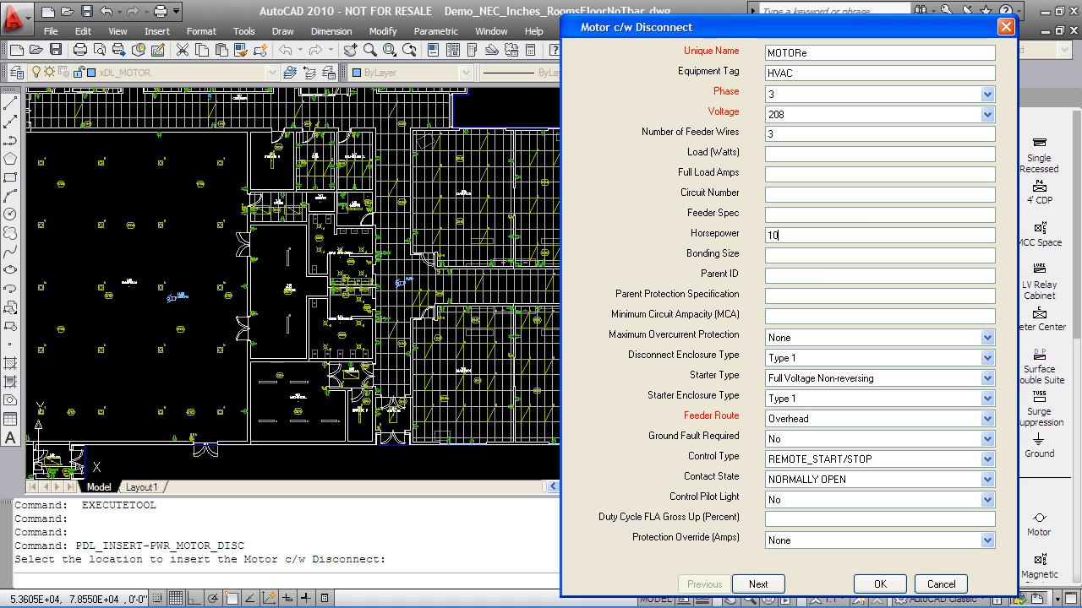
left_click(880, 584)
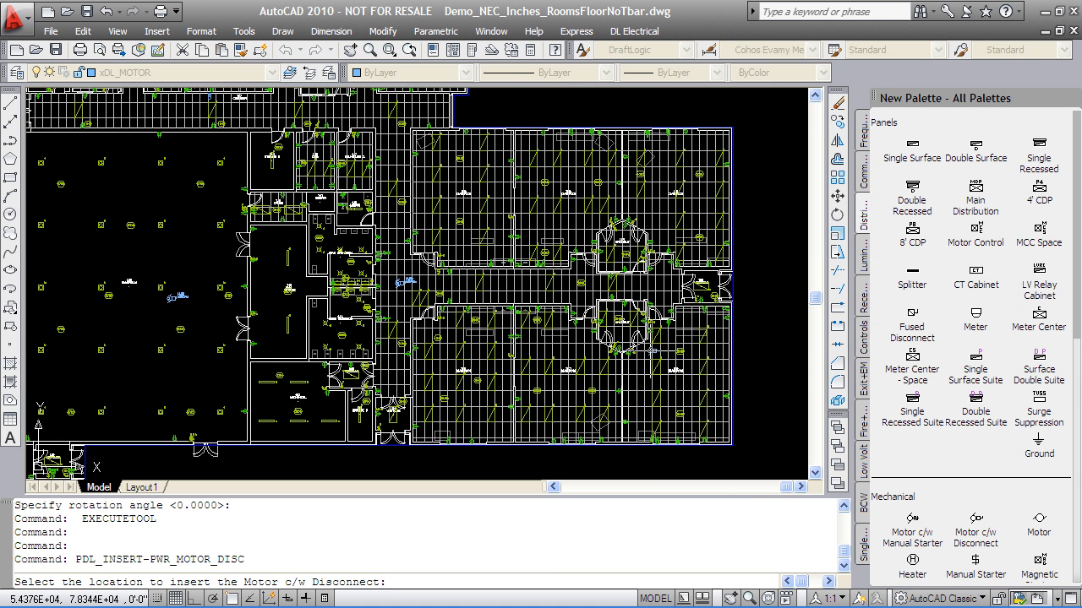
key("Escape")
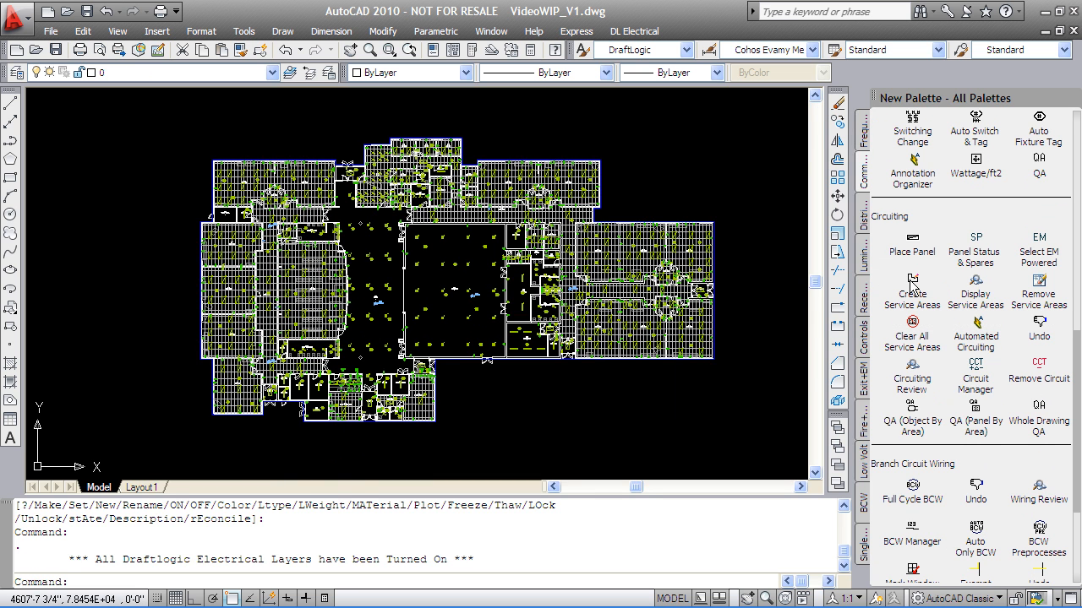
Step: Start a Segregated service area with Electrical room 192 as panel room and its south wall for autoplacing the panels
left_click(912, 284)
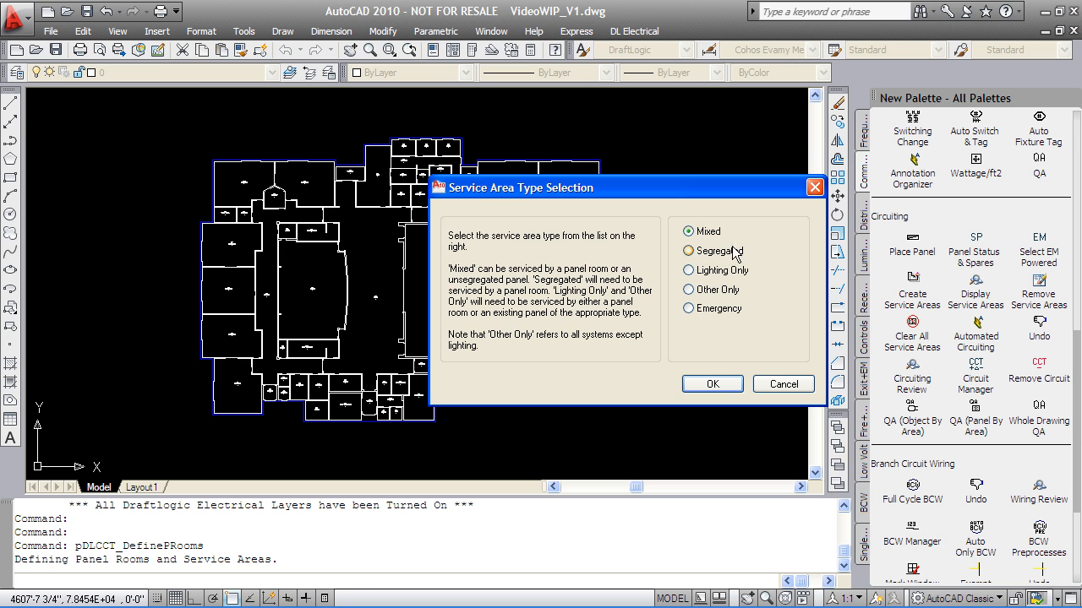
left_click(689, 251)
left_click(703, 385)
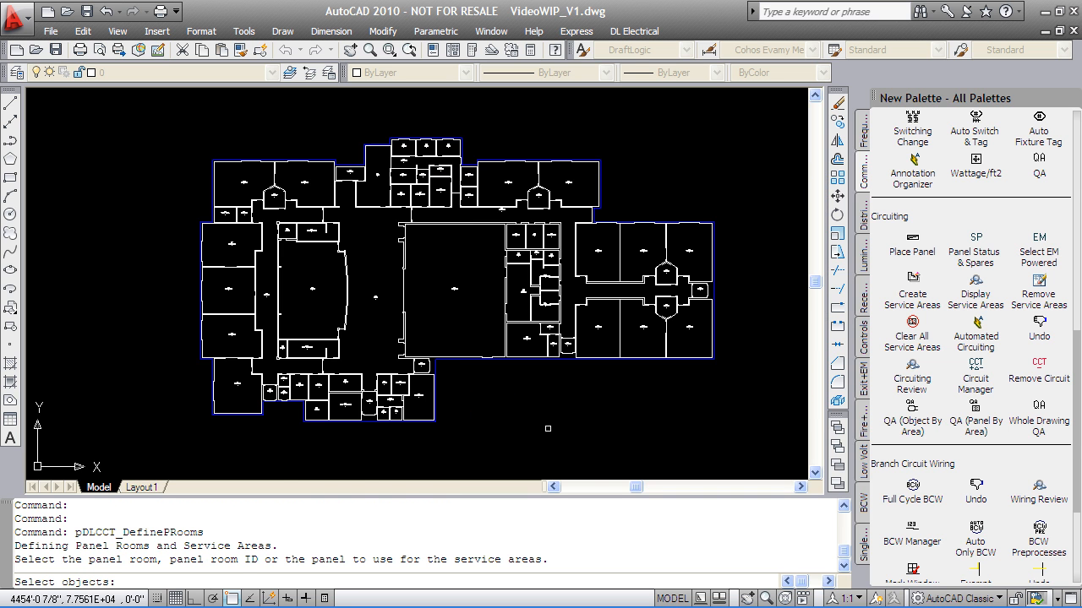
scroll(453, 378, "up", 7)
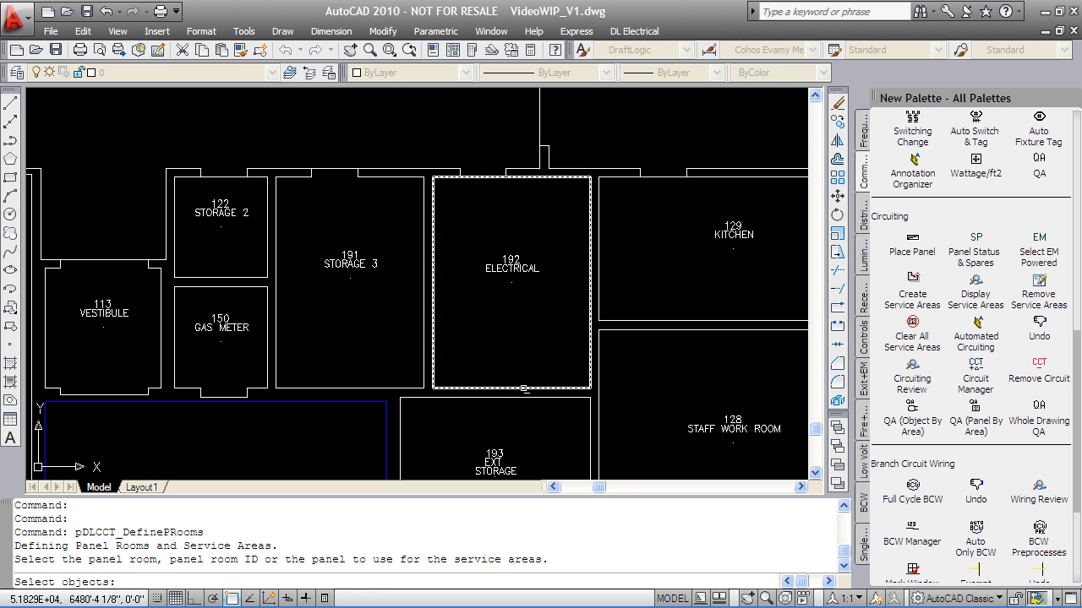
key("Return")
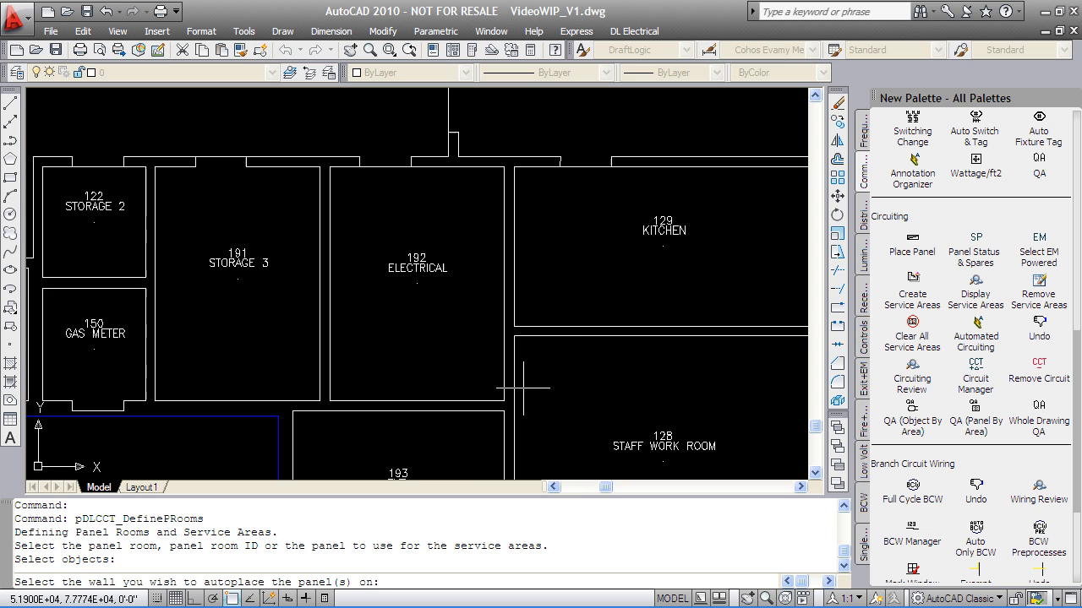
left_click(407, 397)
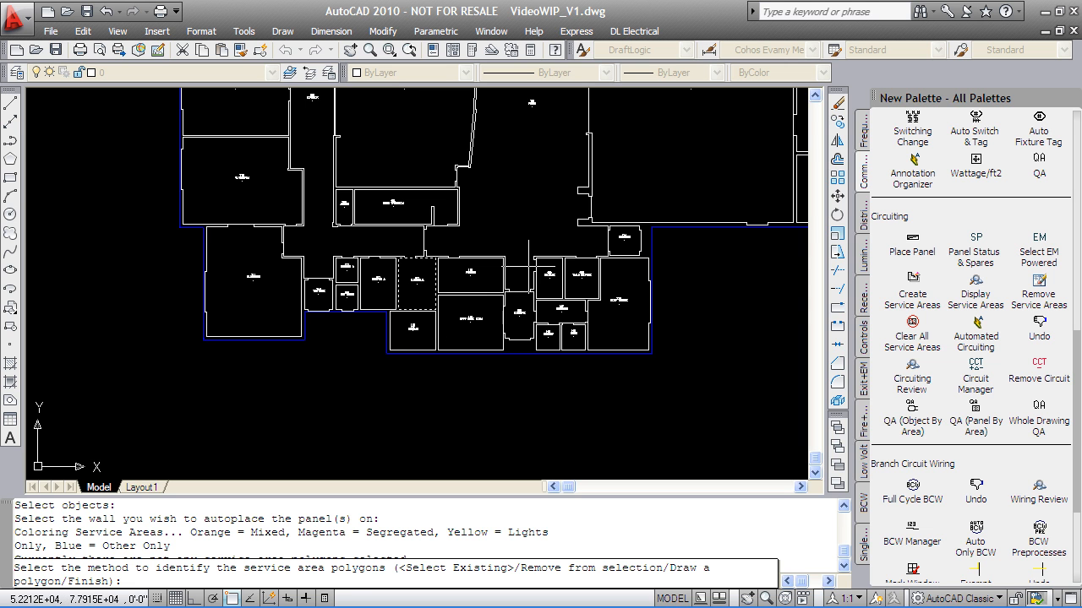
Step: Add the existing room polygons around Electrical room 192, the southwest rooms and the washroom area just north to the service area and finish defining it
type("s")
key("Return")
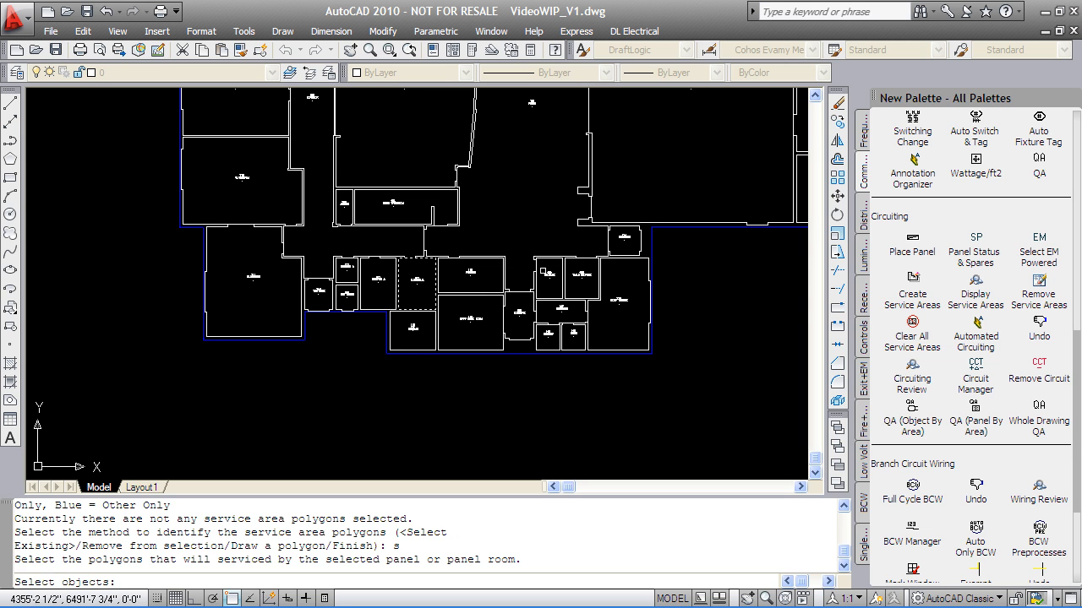
left_click(631, 337)
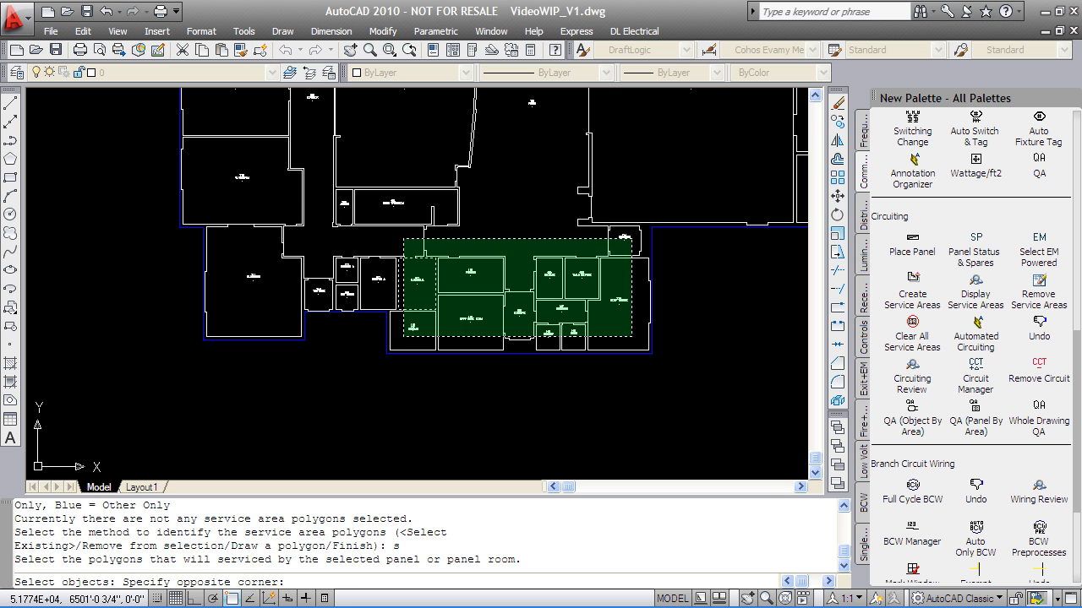
left_click(405, 242)
left_click(384, 299)
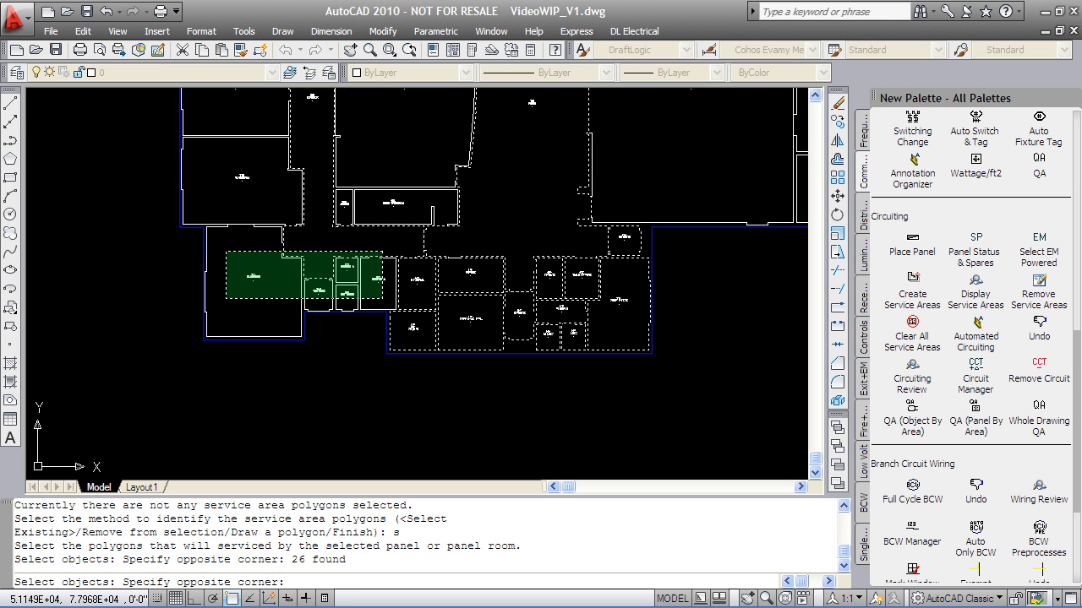
left_click(224, 250)
left_click(368, 246)
left_click(257, 214)
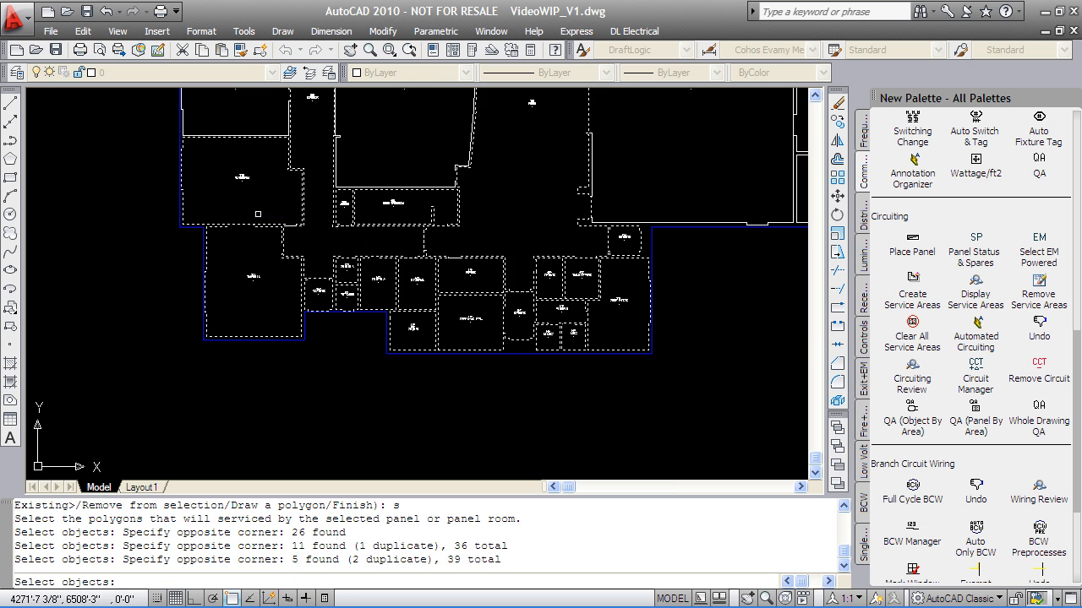
scroll(284, 235, "down", 3)
key("Return")
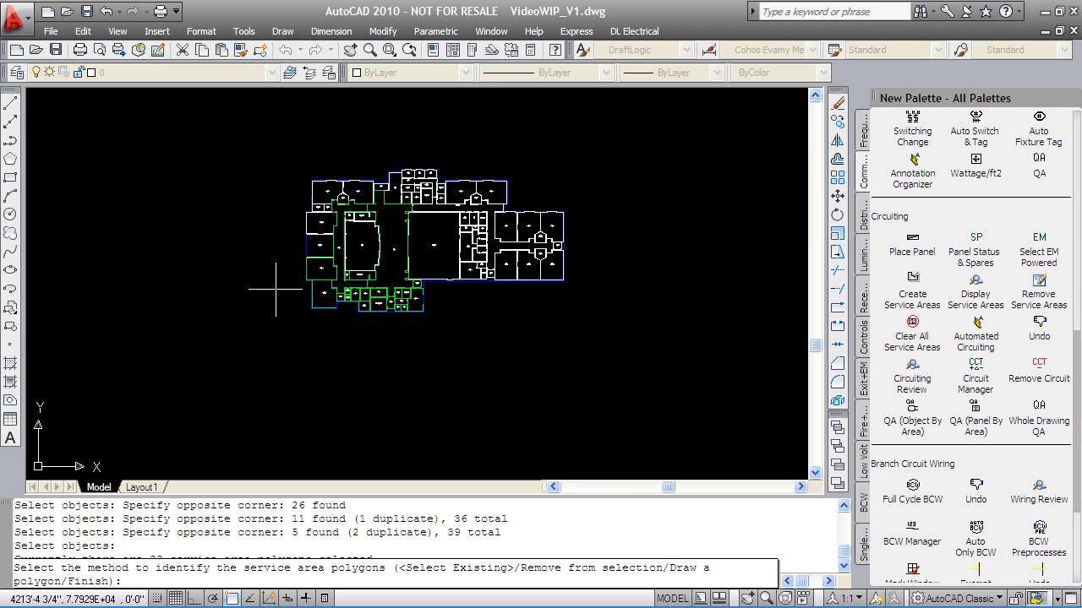
type("f")
key("Return")
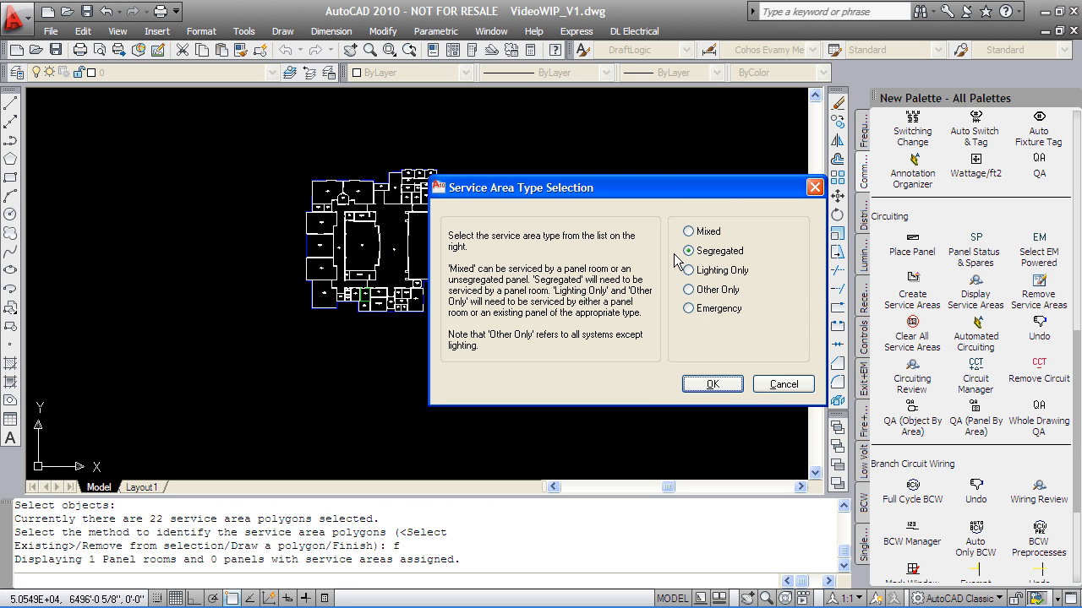
left_click(712, 383)
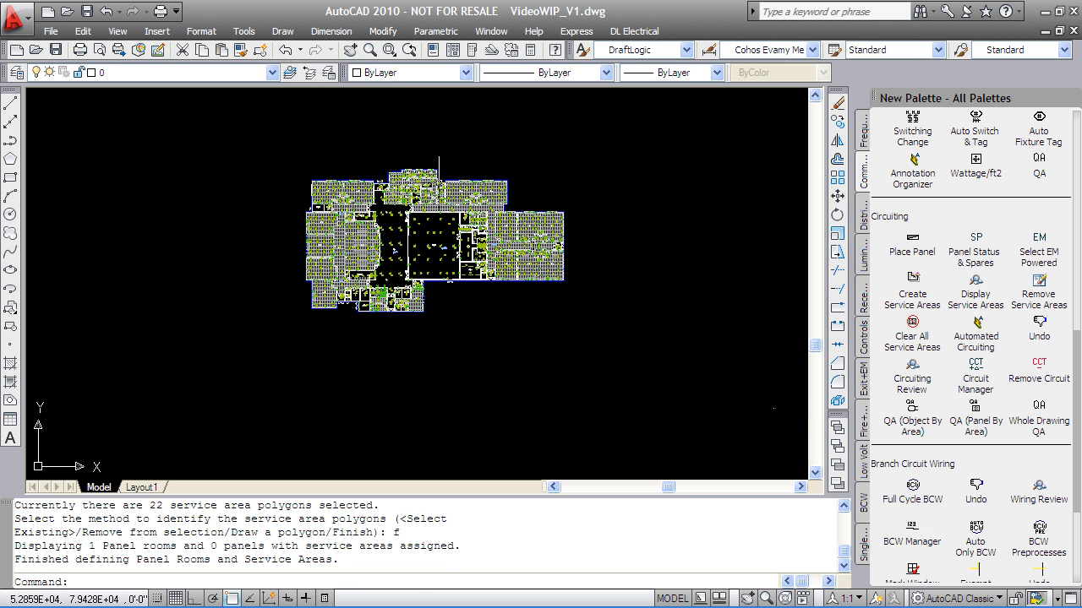
Step: Open Demo_NEC_Inches_AfterPlacementCCTSetUp.dwg and display the service areas assigned to the Electrical room 192 panel room
left_click(51, 31)
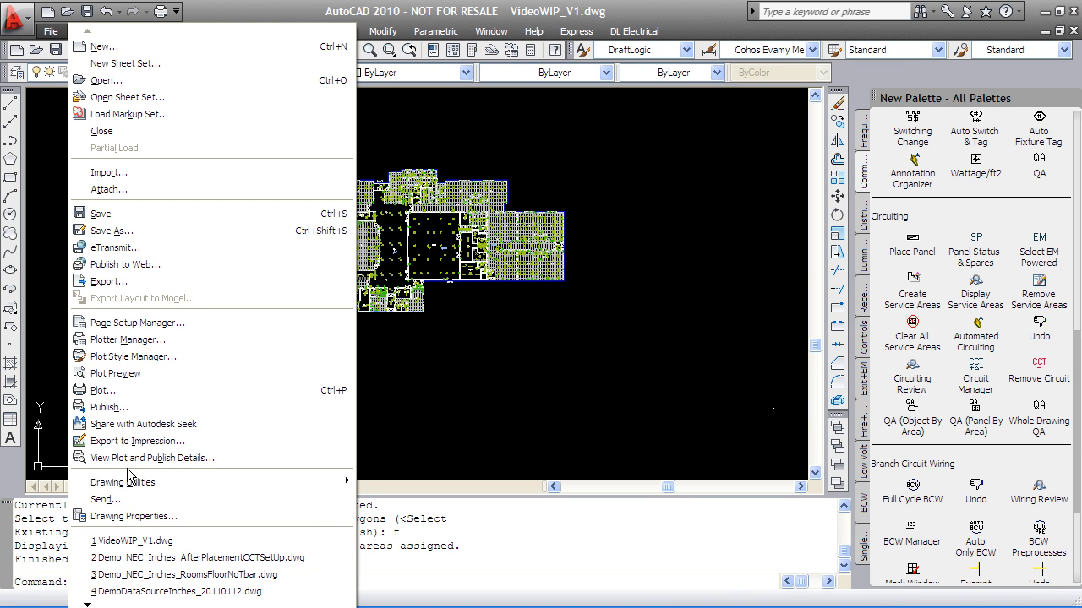
left_click(141, 558)
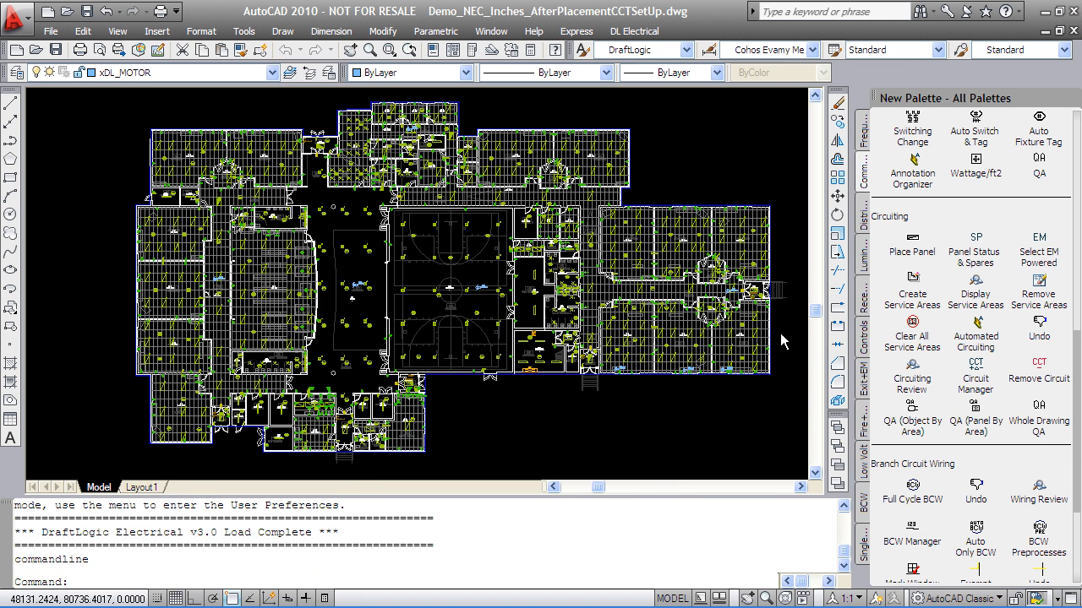
left_click(976, 286)
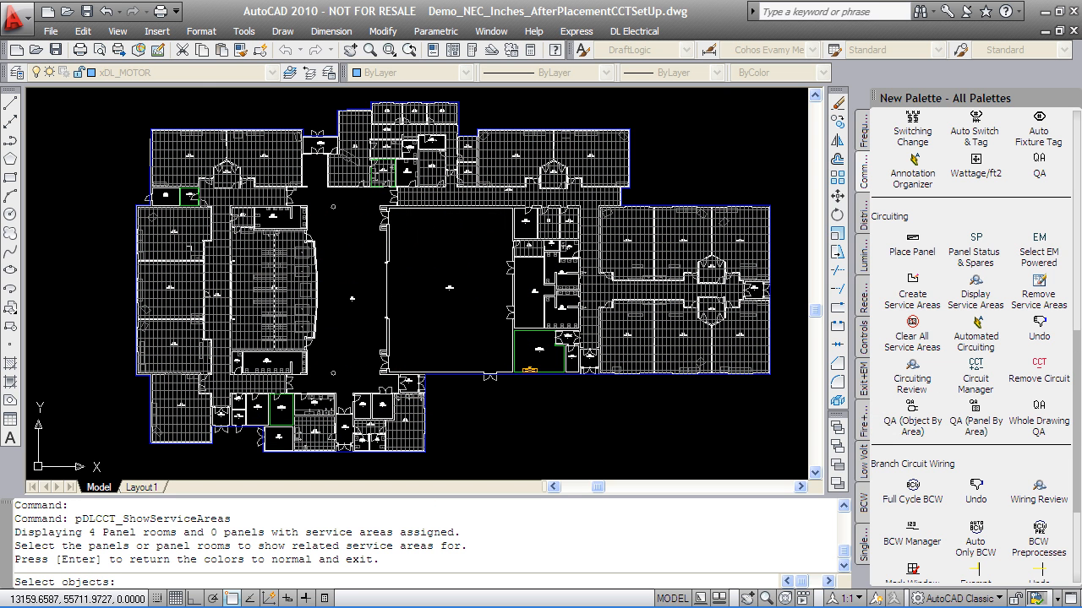
scroll(274, 423, "up", 2)
scroll(274, 422, "up", 2)
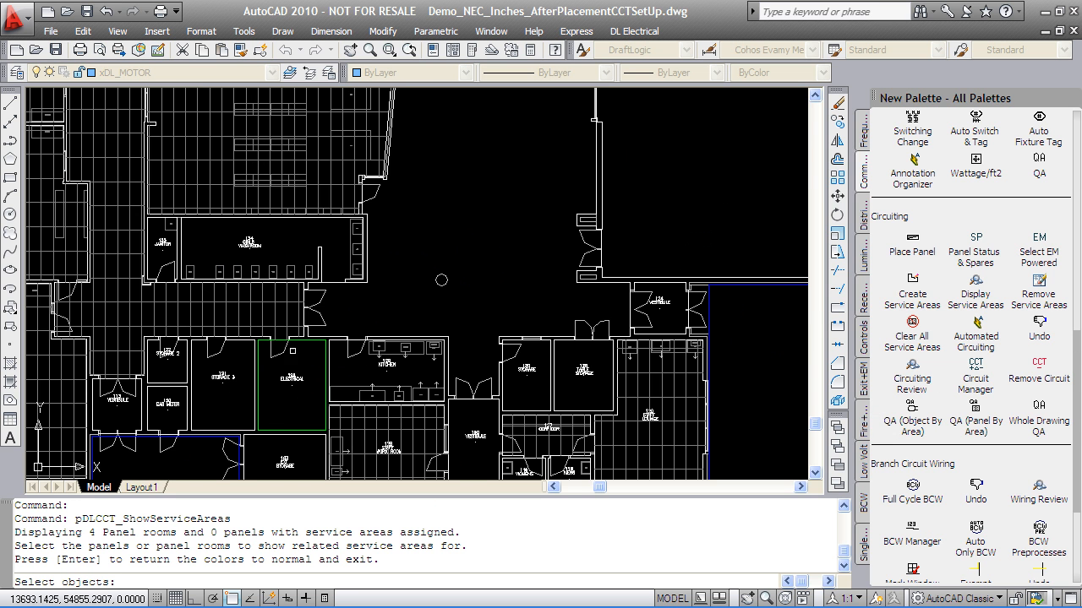
left_click(299, 336)
key("Return")
scroll(299, 335, "down", 2)
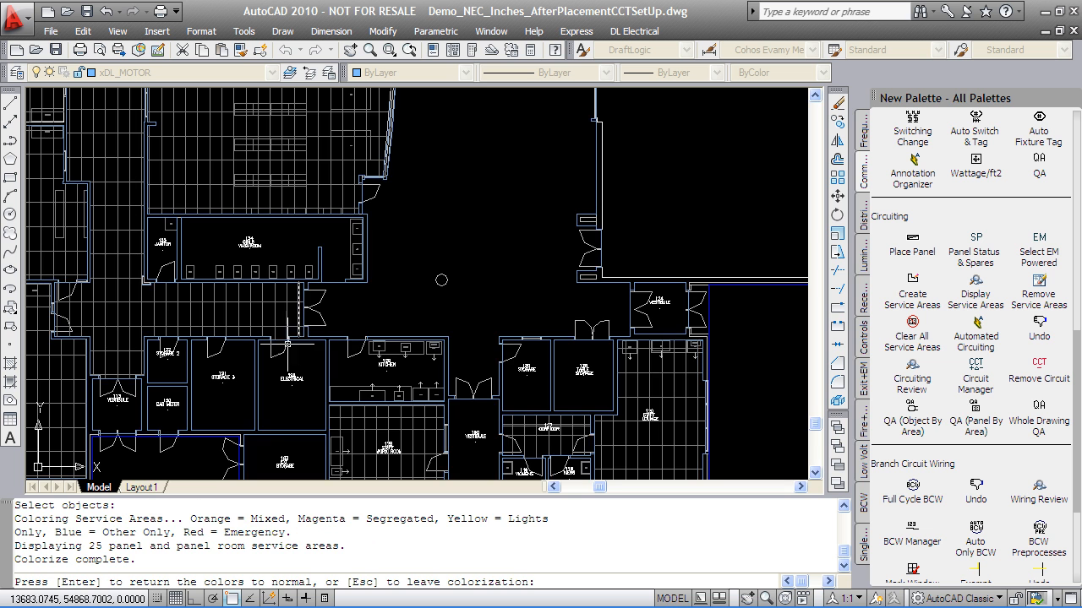
scroll(299, 336, "down", 2)
middle_click_drag(136, 225, 244, 300)
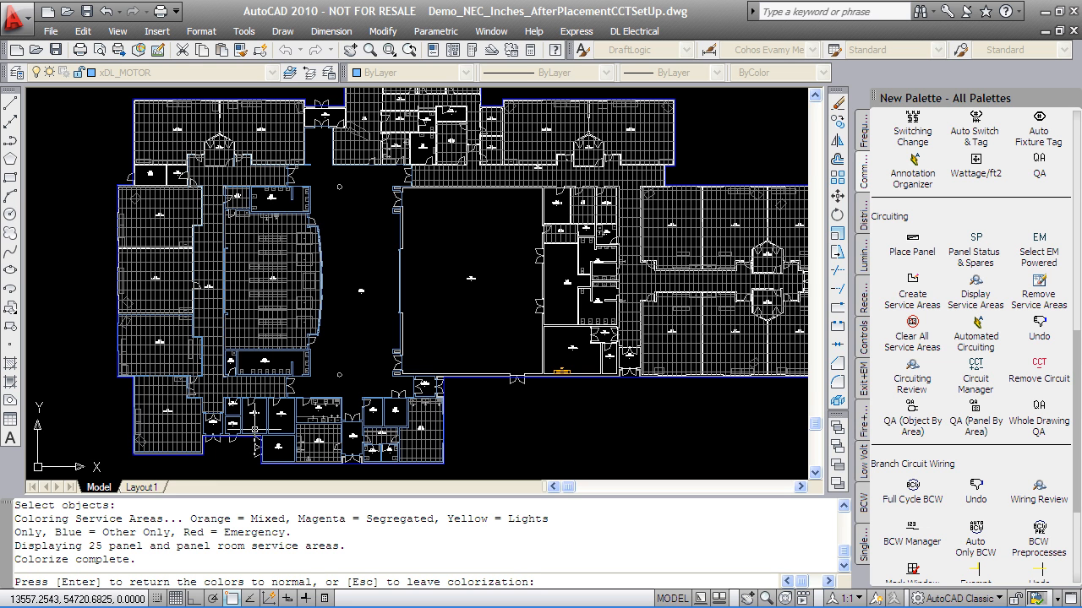
Step: Display the service areas assigned to the Storage 1 panel room in the northwest wing, then return the colors to normal
right_click(330, 319)
left_click(351, 331)
left_click(175, 175)
key("Return")
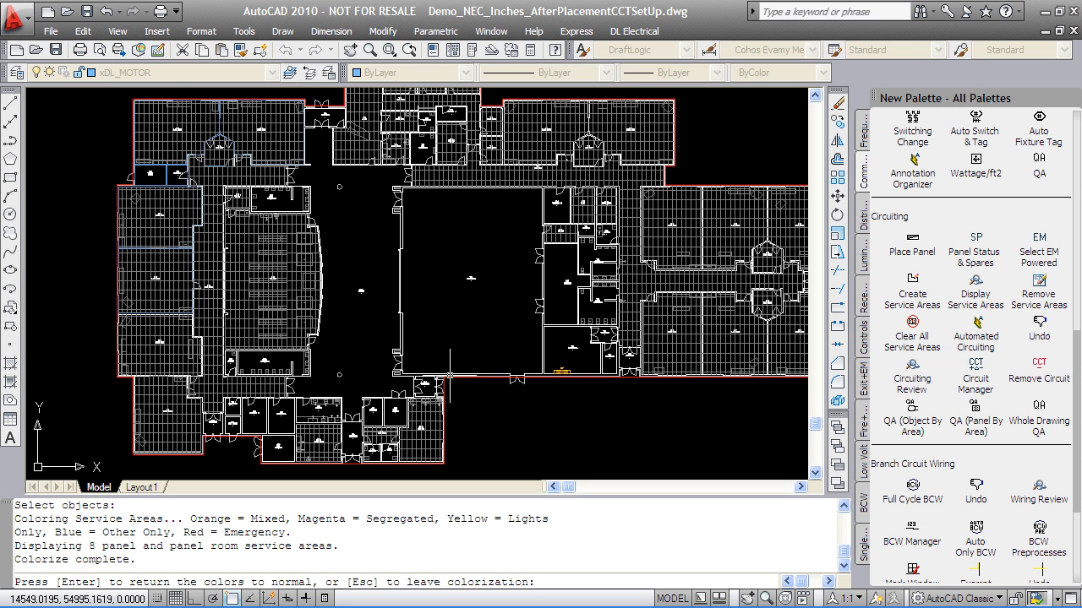
scroll(115, 146, "up", 4)
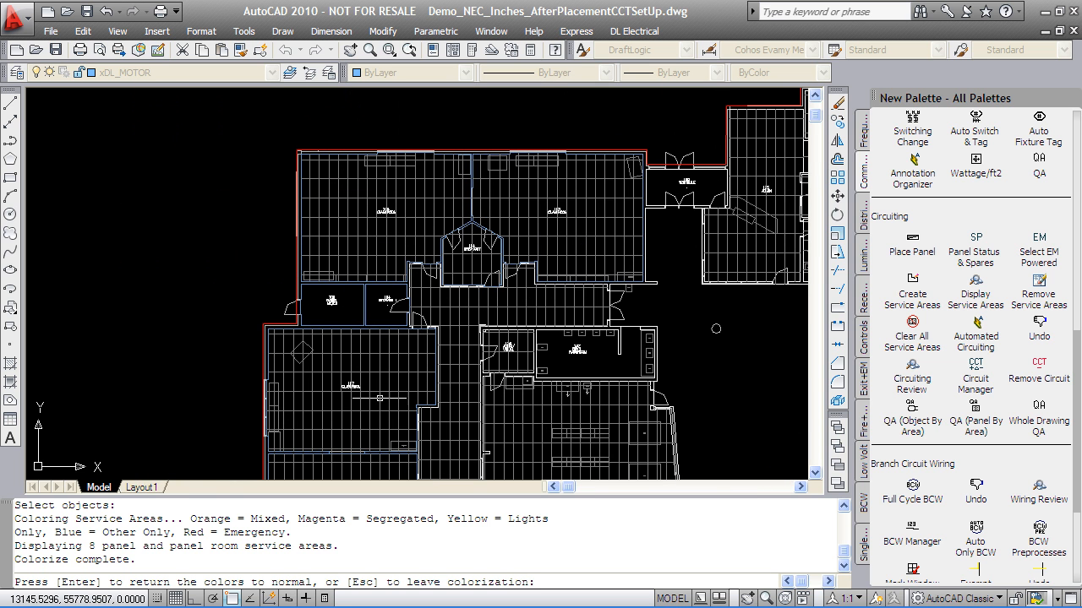
key("Return")
Step: Run Automated Circuiting on all panel rooms, removing existing manual, emergency and MCC/MDP motor circuiting first
scroll(895, 242, "down", 5)
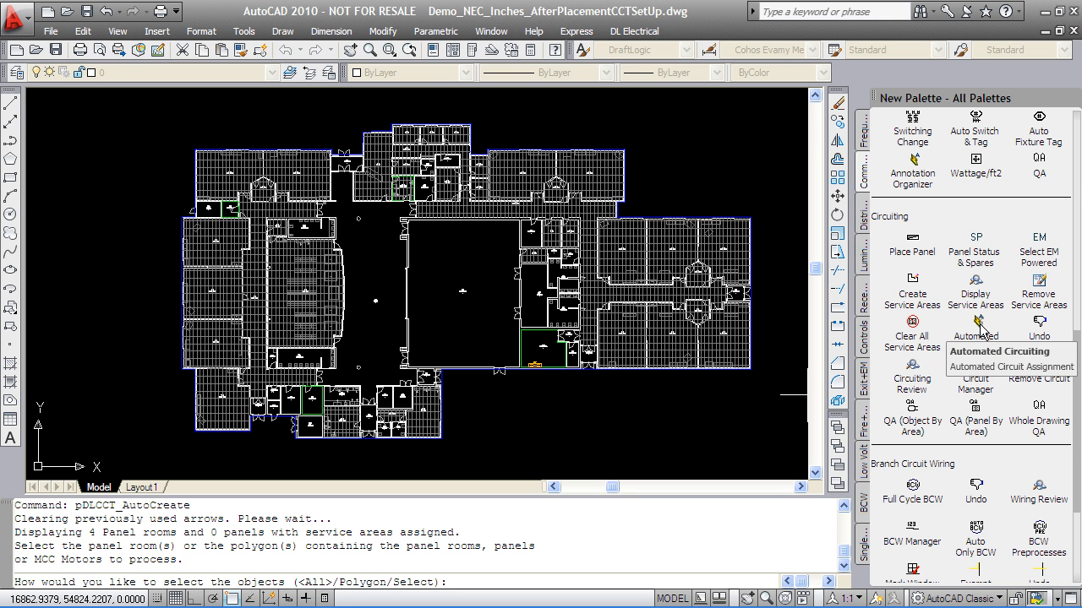
key("Return")
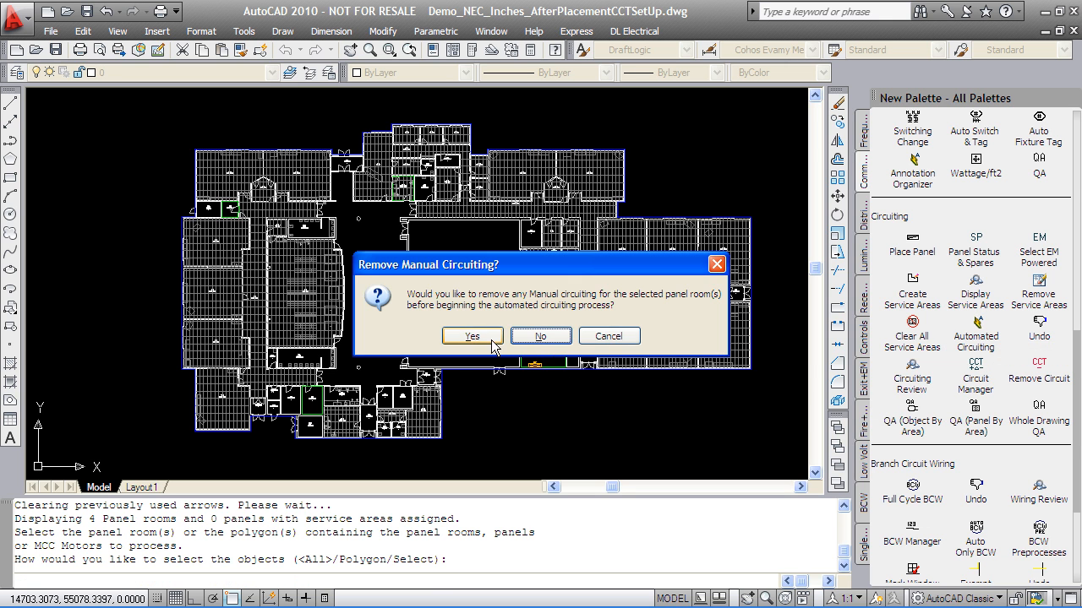
left_click(474, 337)
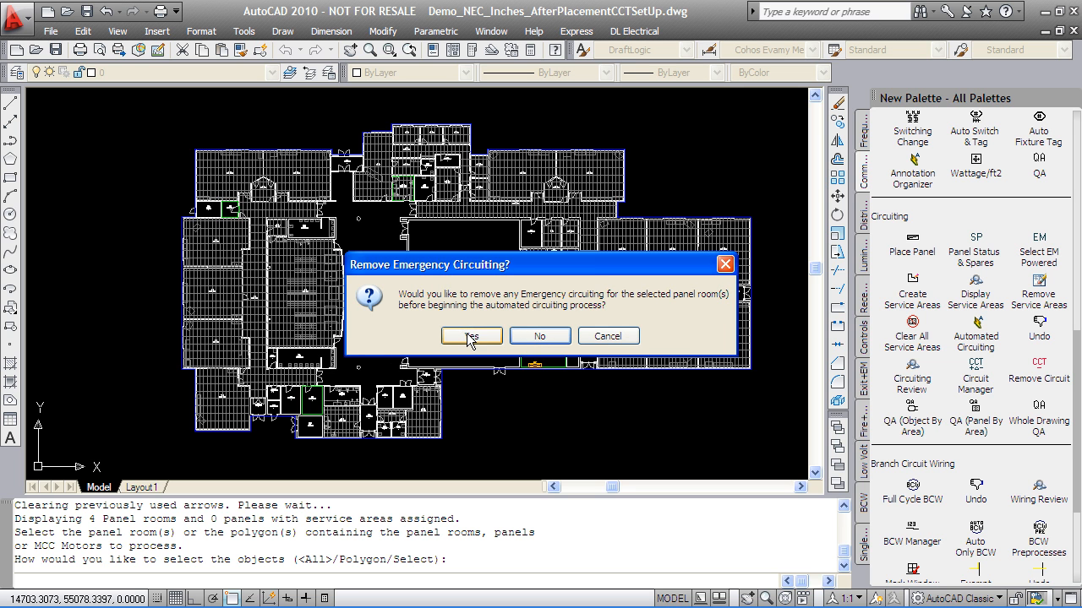
left_click(471, 338)
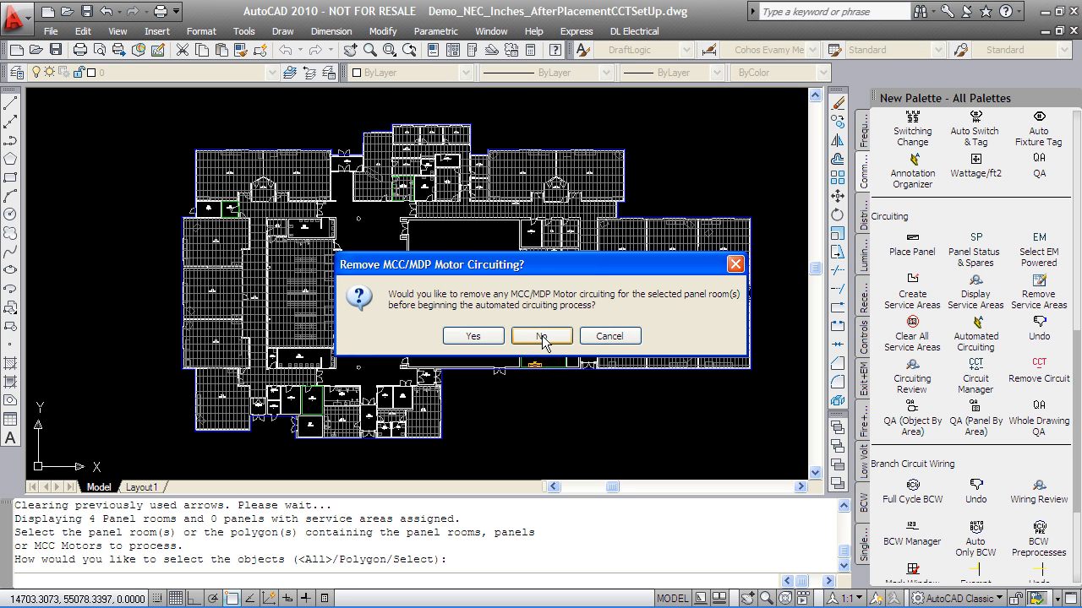
left_click(473, 336)
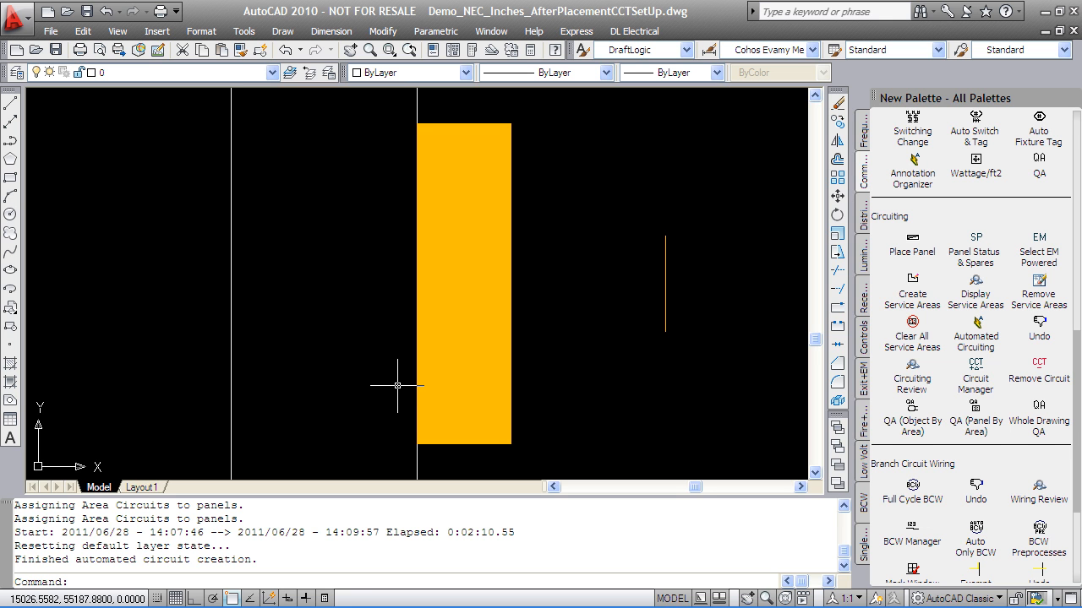
Step: Examine the elapsed circuiting time and the panels placed in Mechanical room 123 and Electrical room 192
left_click_drag(546, 549, 354, 483)
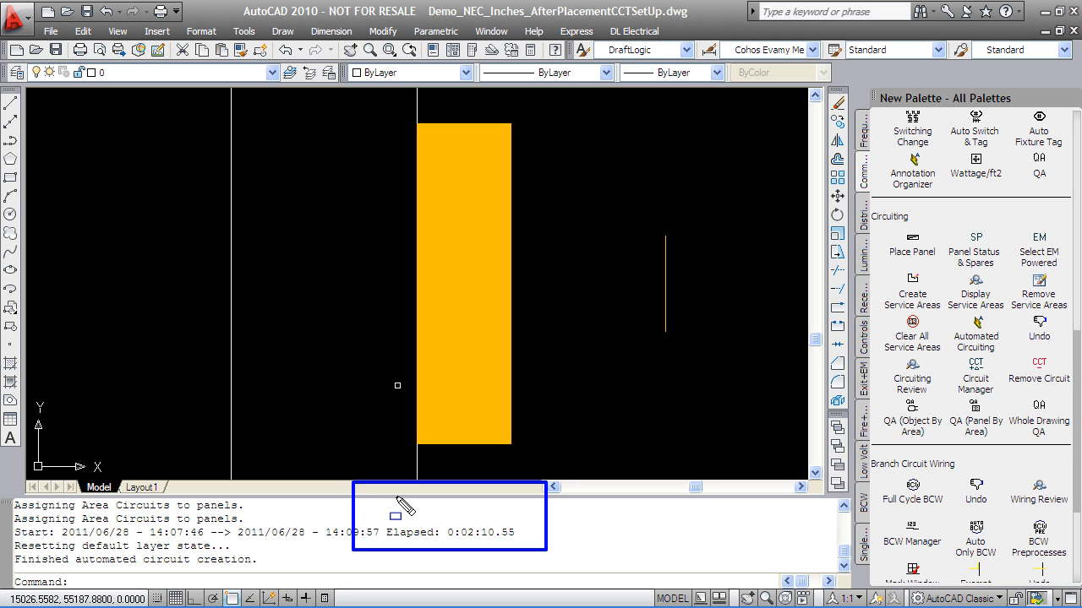
scroll(395, 381, "up", 5)
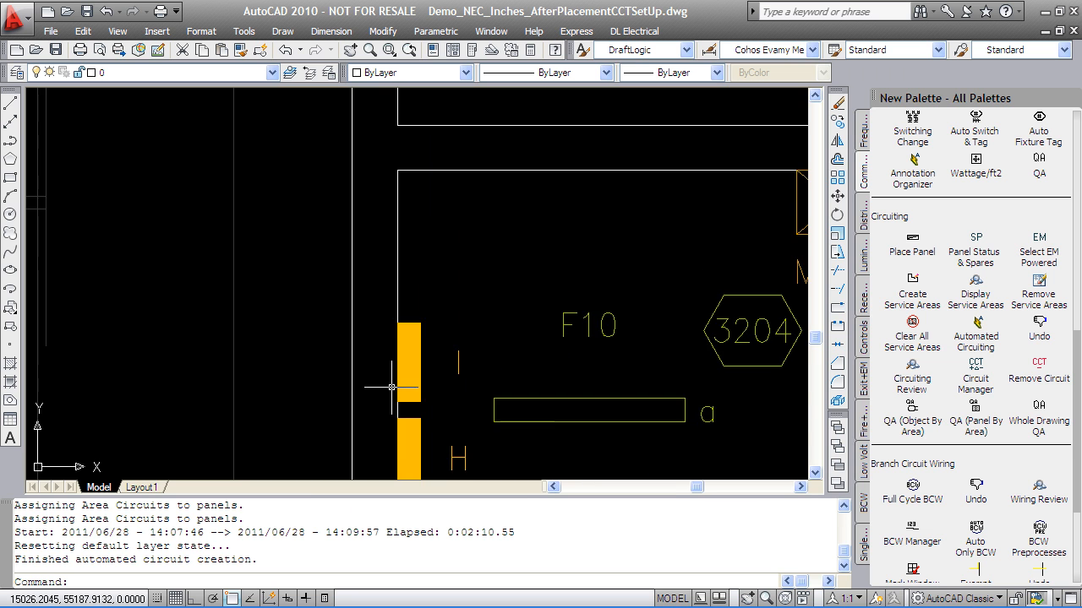
scroll(396, 381, "down", 5)
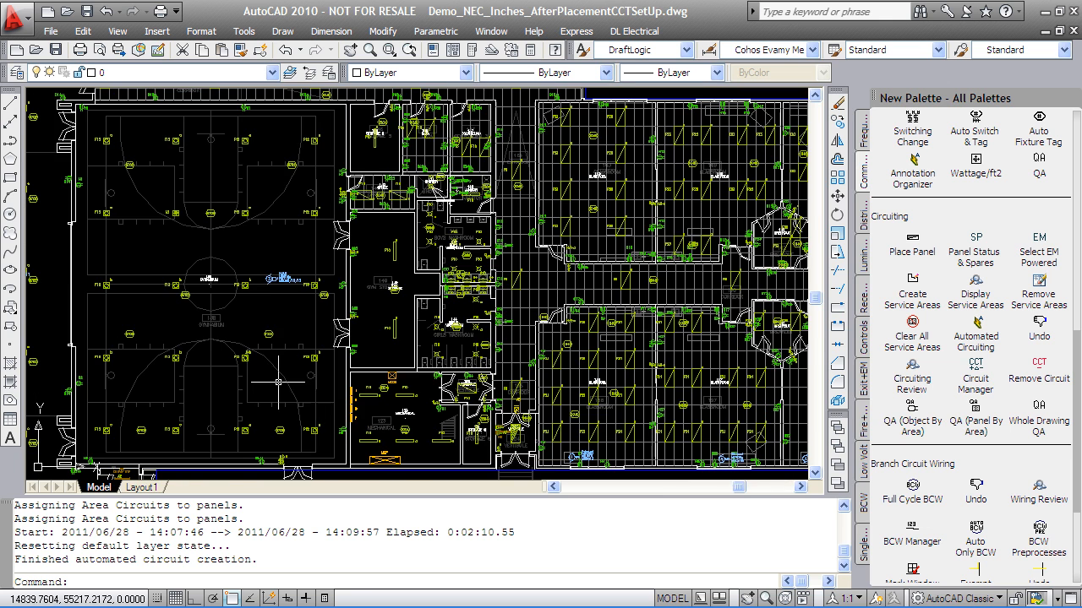
scroll(487, 269, "up", 5)
middle_click_drag(549, 247, 465, 295)
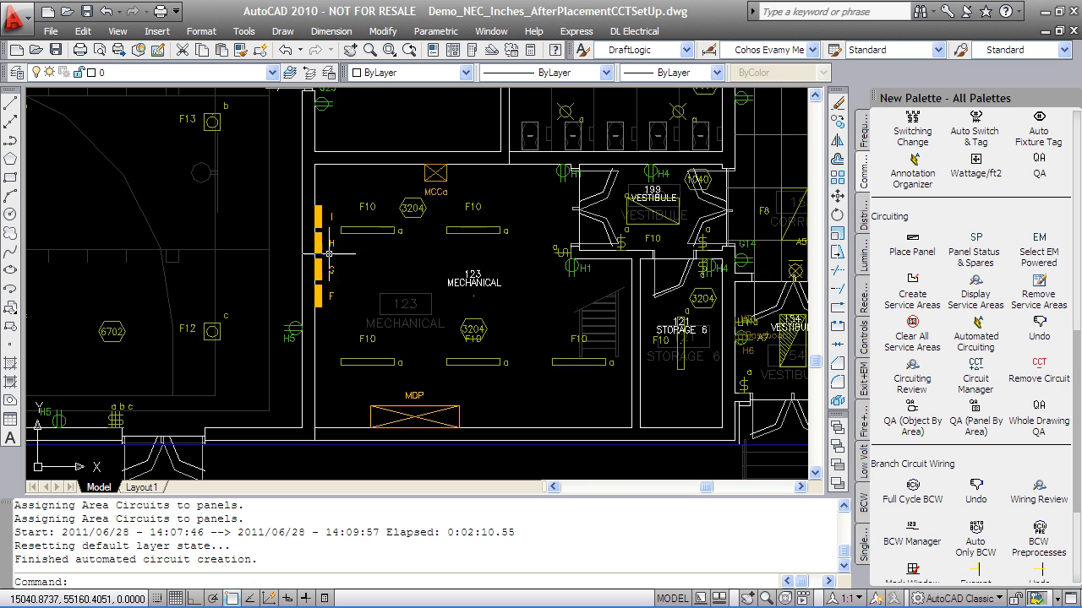
scroll(186, 378, "down", 5)
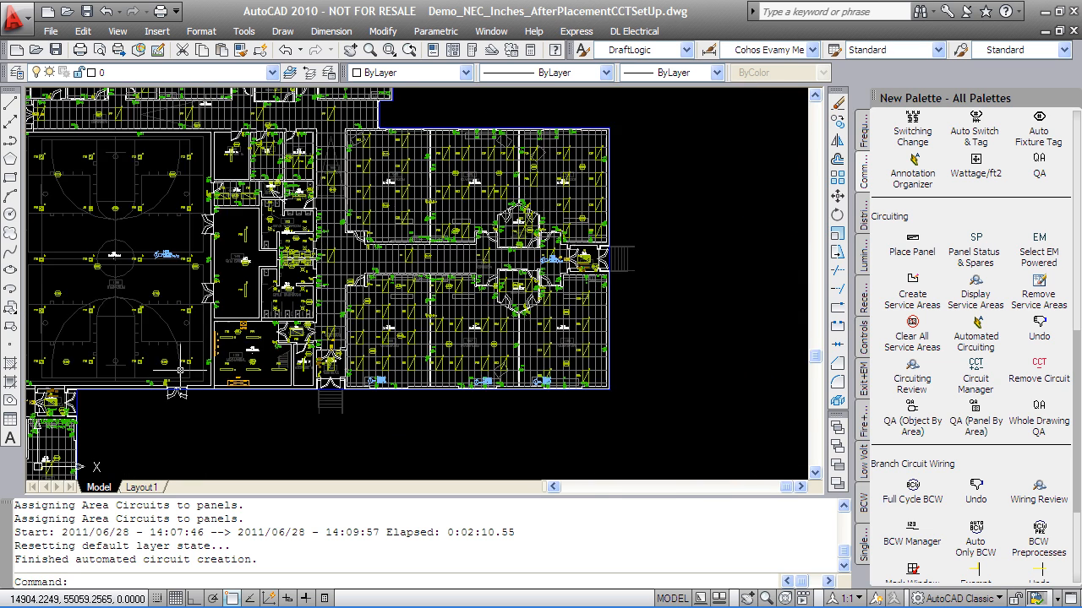
scroll(216, 329, "up", 6)
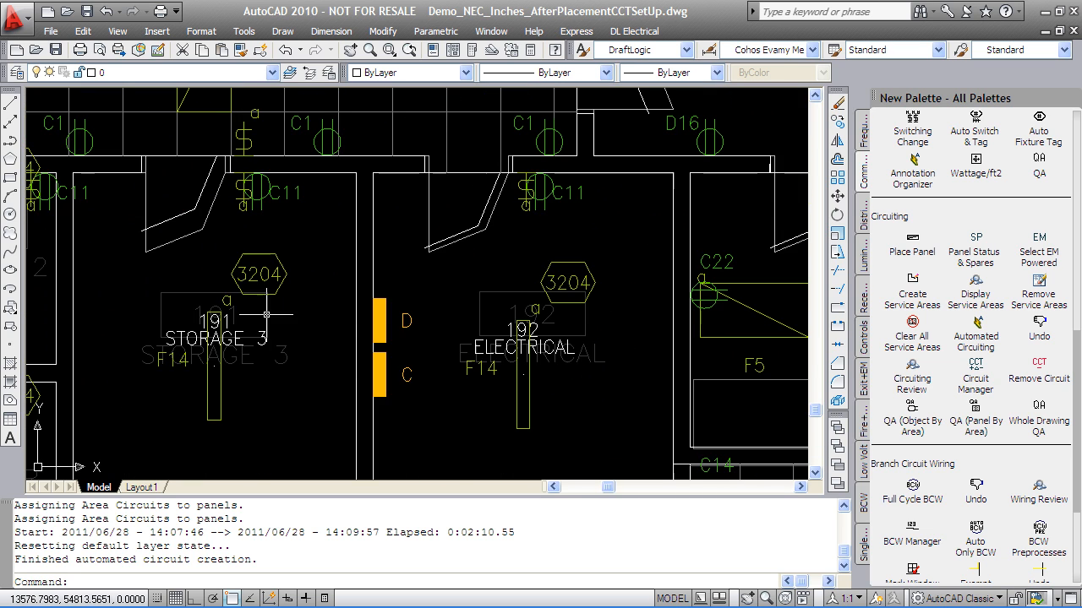
scroll(274, 349, "down", 5)
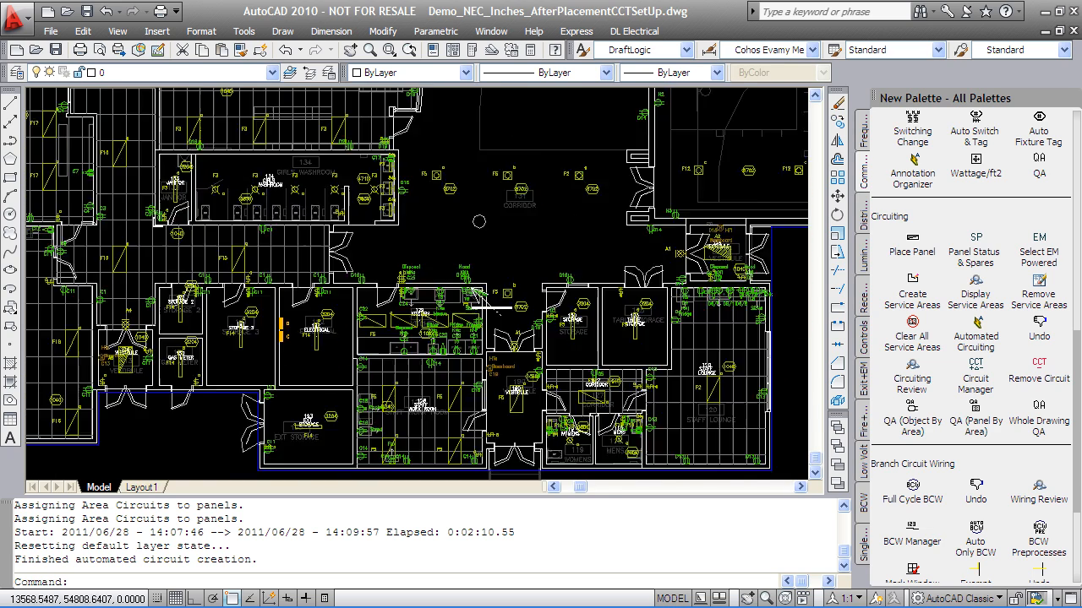
Step: Erase the one selected object near Electrical room 192
scroll(237, 193, "up", 5)
key("Delete")
scroll(337, 153, "down", 5)
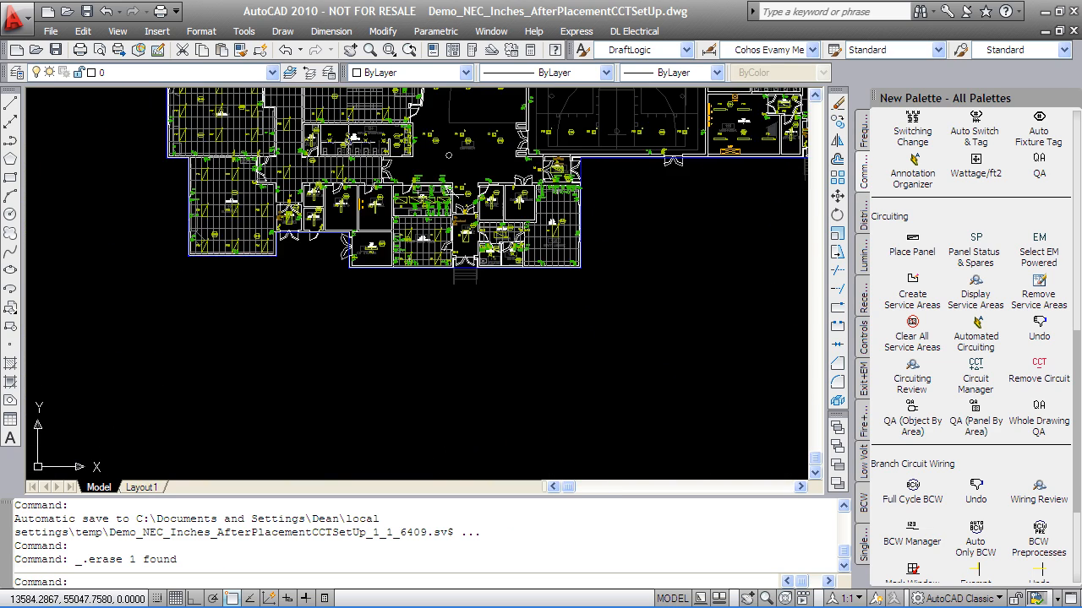
Step: Examine the panels placed in Storage 1 room 194 and view panel A's properties without changing them
scroll(388, 309, "up", 6)
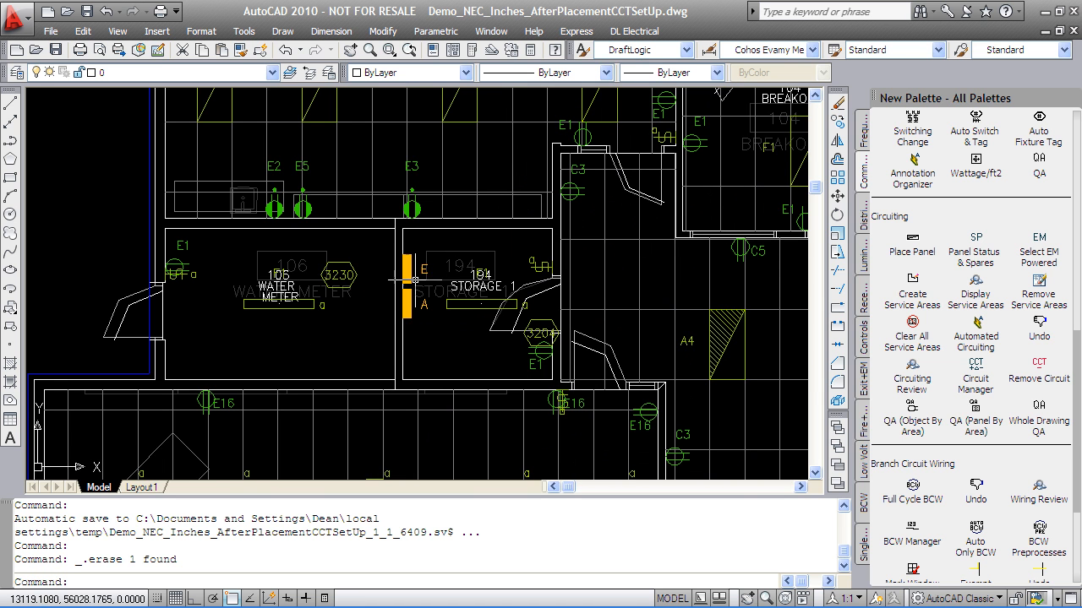
scroll(420, 253, "down", 4)
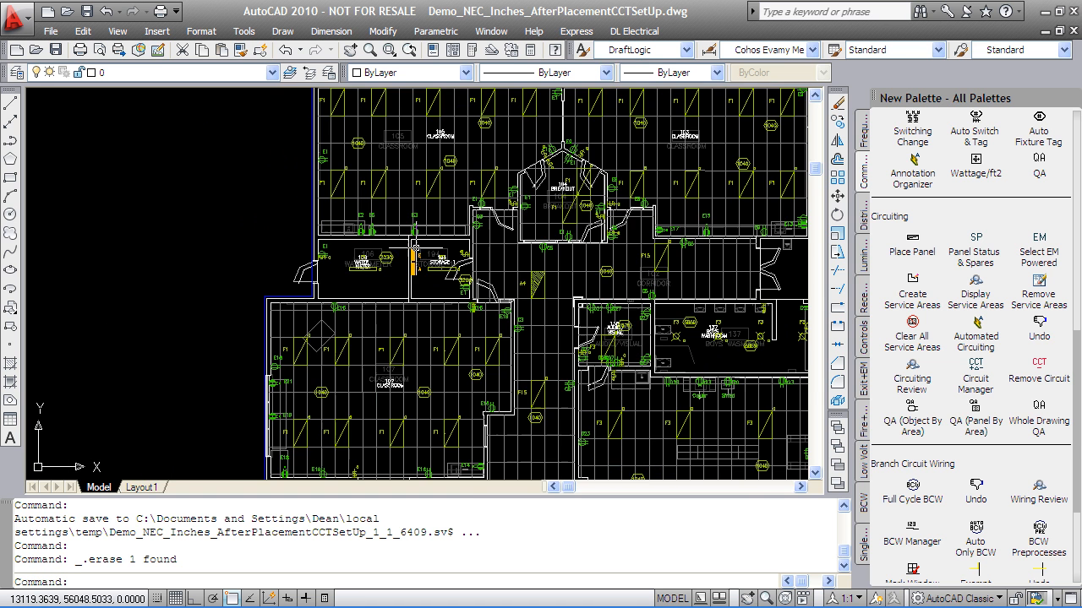
scroll(494, 321, "down", 4)
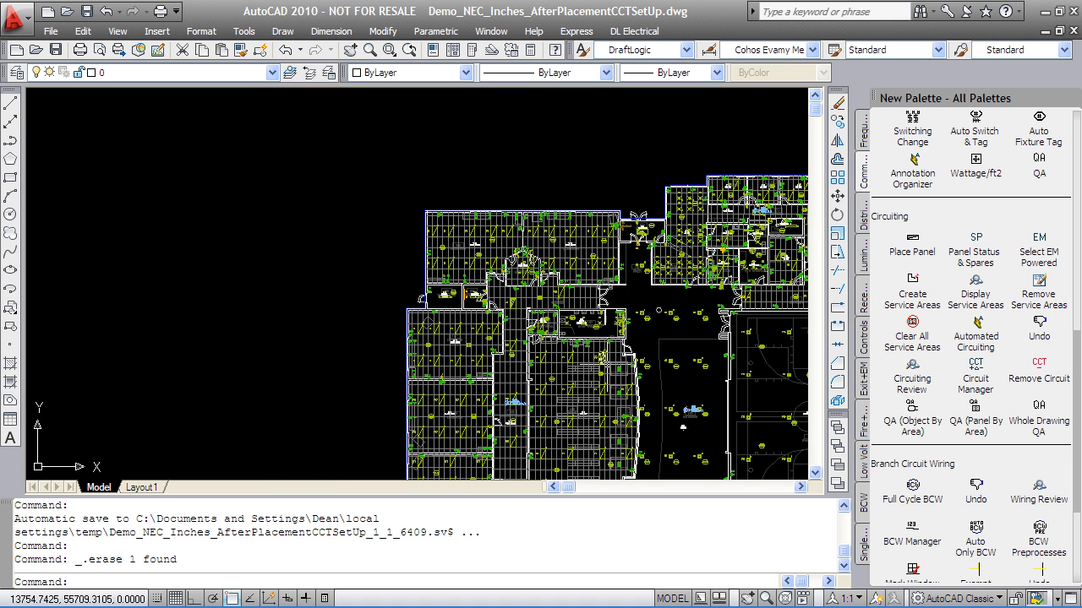
scroll(469, 313, "up", 8)
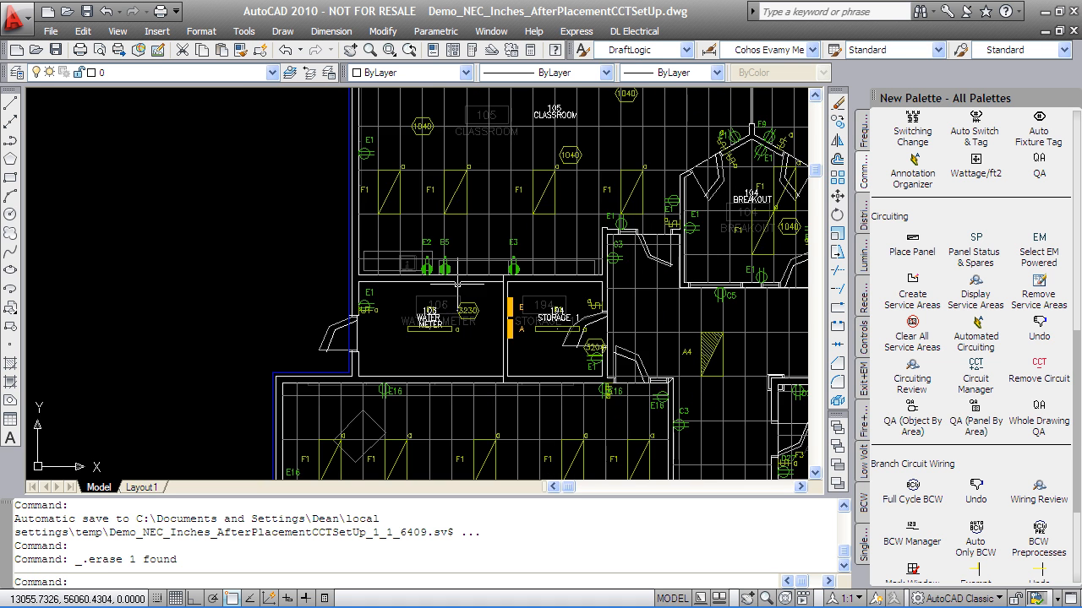
double_click(586, 375)
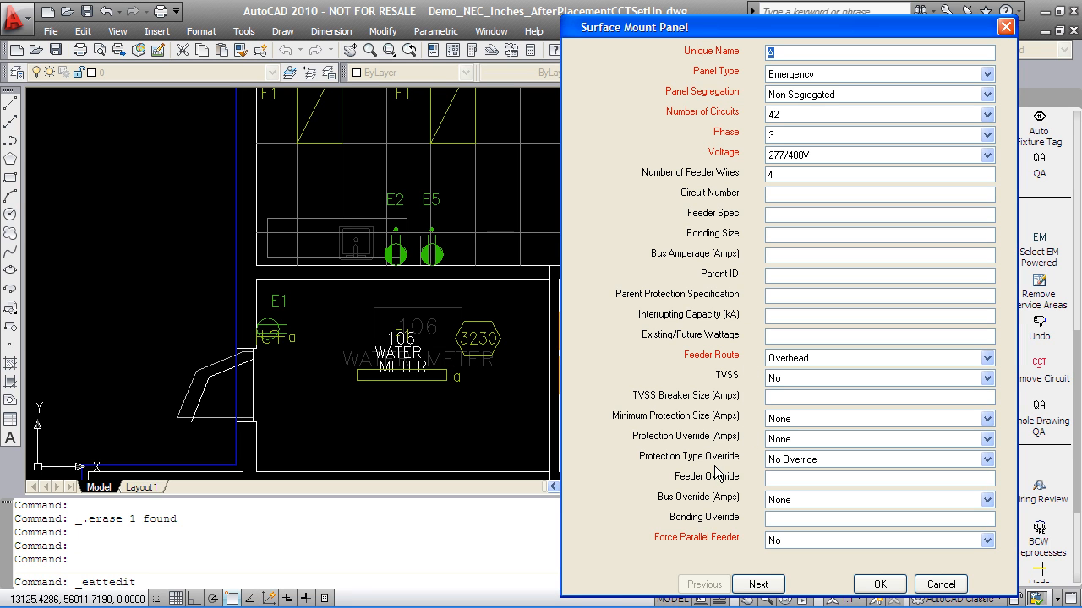
left_click(938, 584)
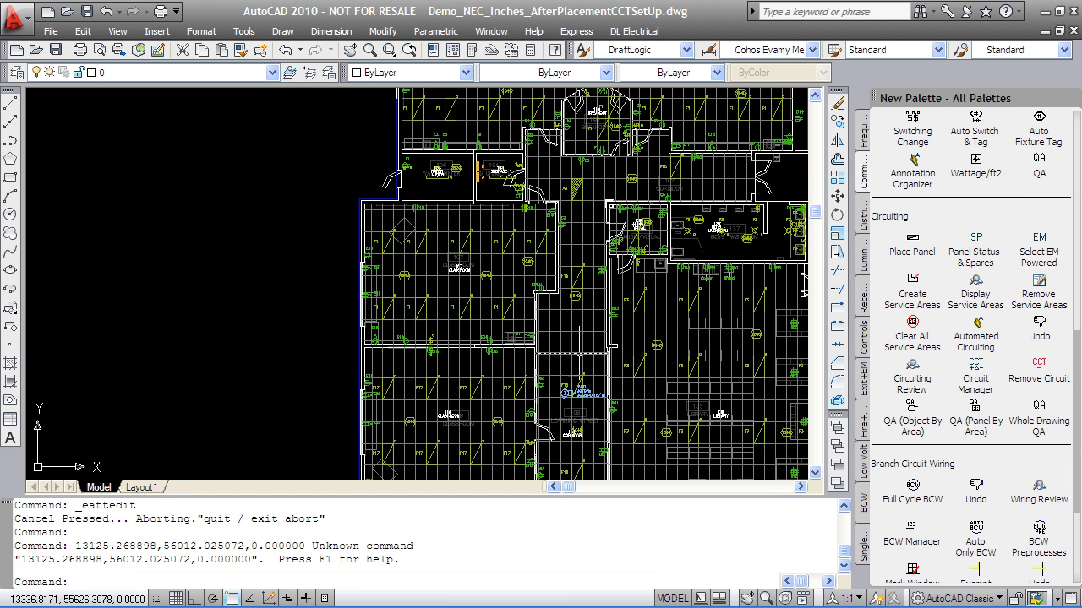
Step: Set the voltage of the stove's special receptacle in Kitchen 129 to 208V
middle_click_drag(668, 397, 452, 346)
scroll(624, 399, "up", 8)
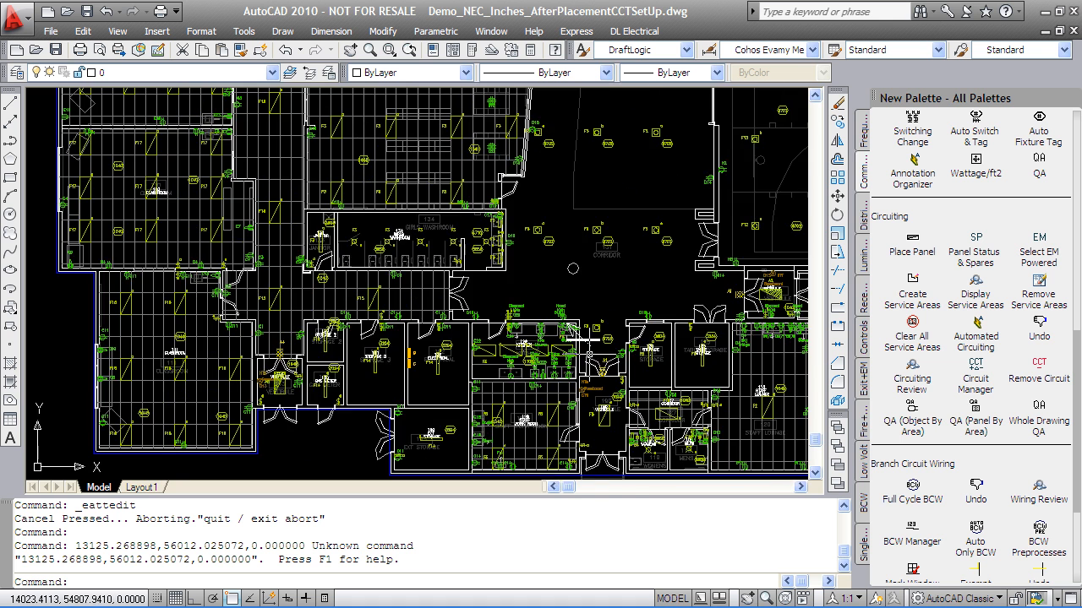
middle_click_drag(547, 295, 546, 297)
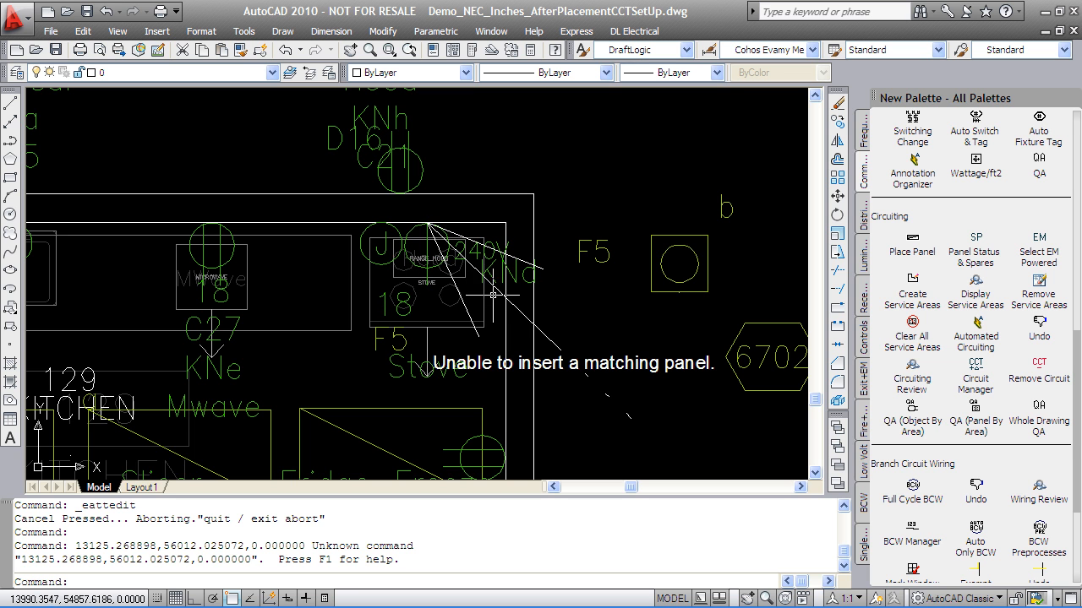
double_click(476, 257)
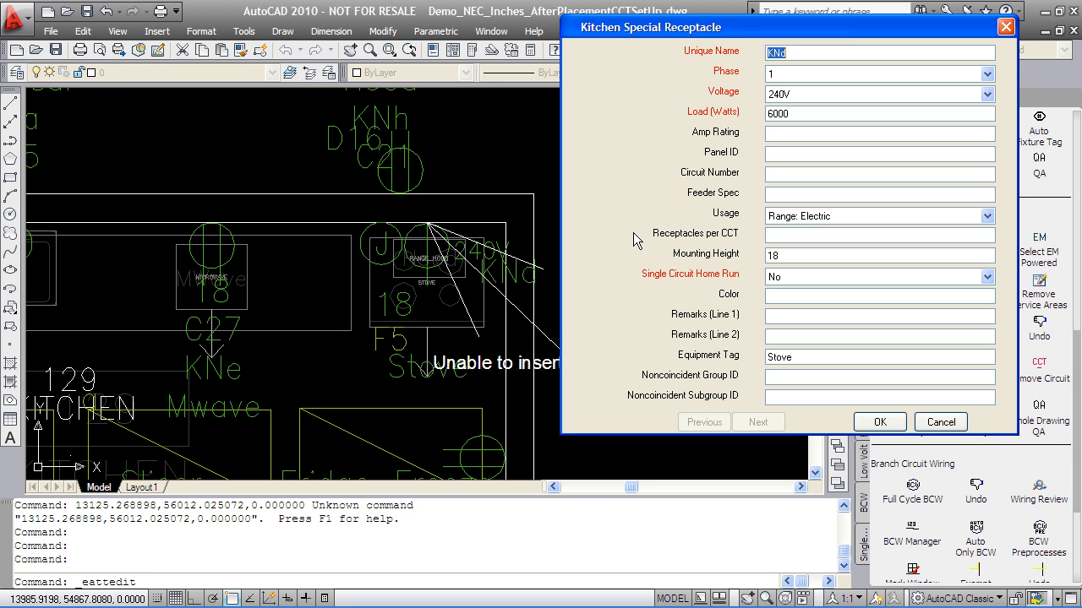
left_click(987, 94)
left_click(813, 111)
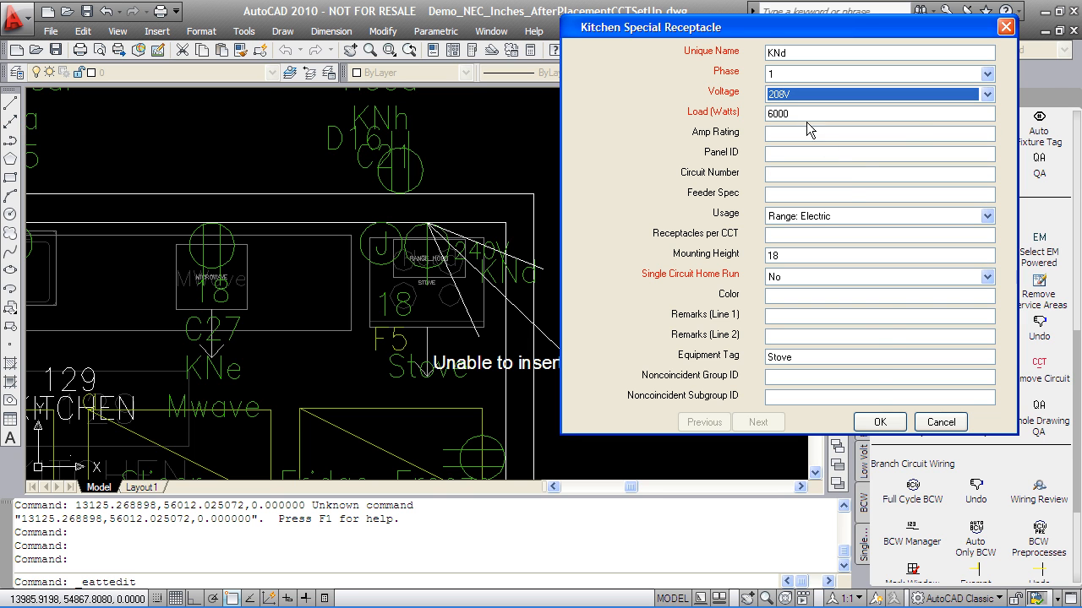
left_click(883, 423)
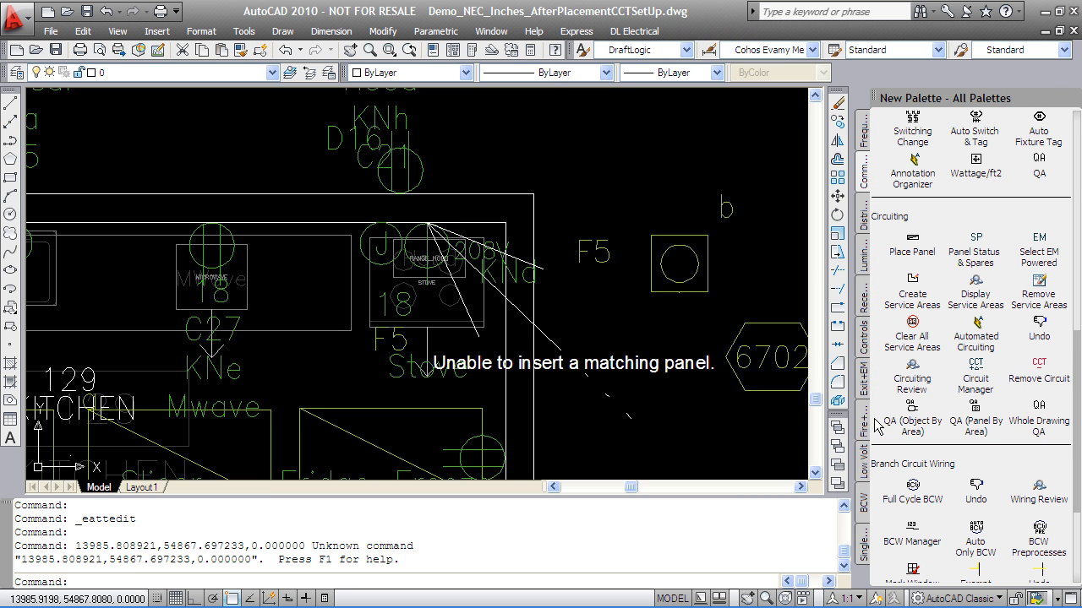
Step: In Circuit Manager, configure a two-pole receptacle circuit in slot 28 of panel C
left_click(974, 363)
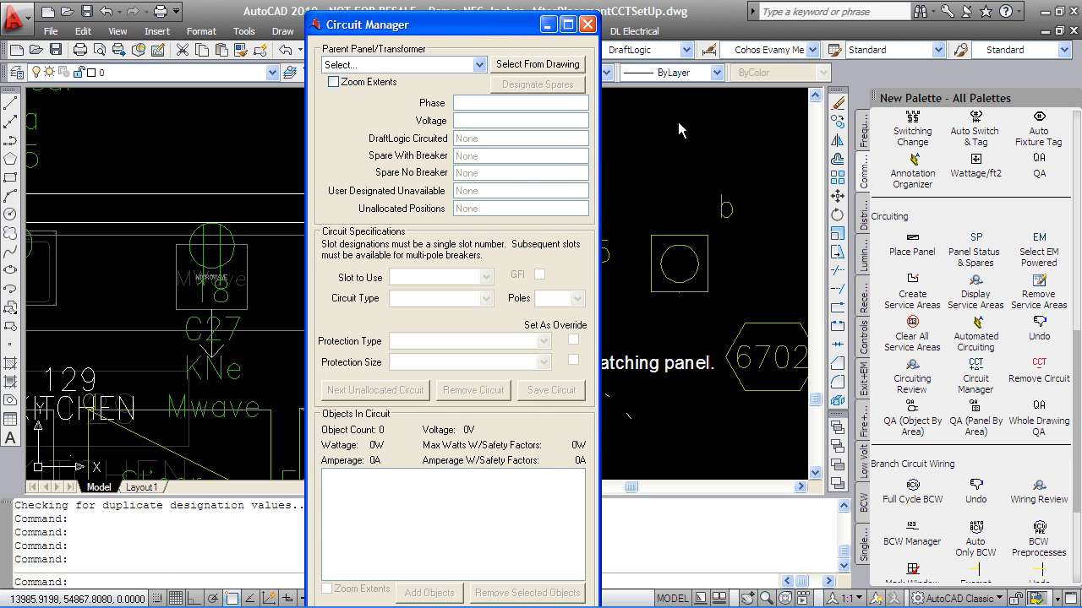
mouse_move(493, 32)
left_mouse_down()
mouse_move(873, 52)
mouse_move(945, 22)
left_mouse_up()
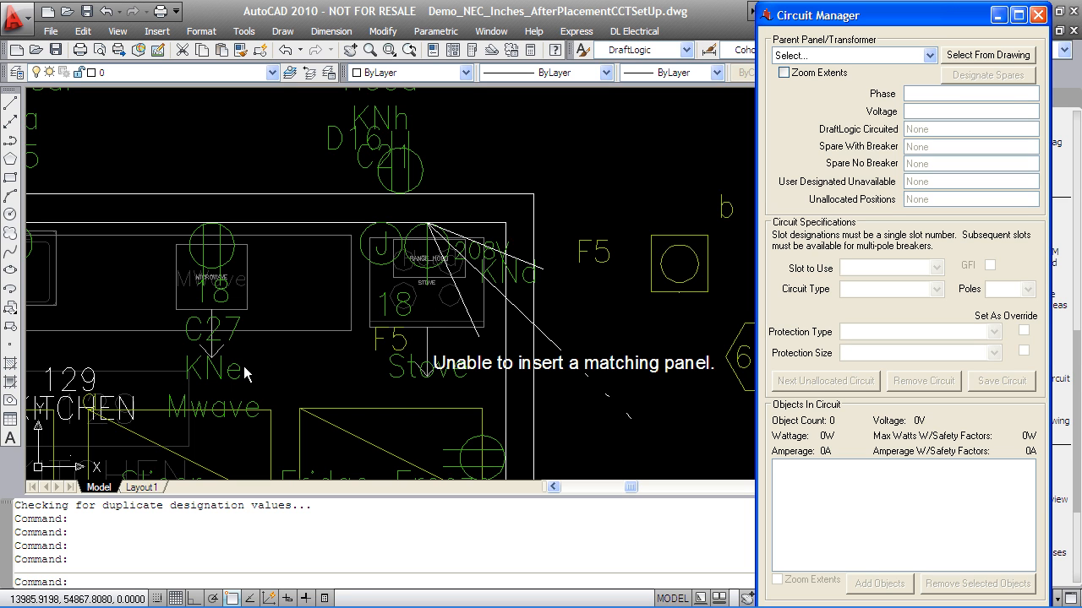
left_click(930, 56)
left_click(816, 102)
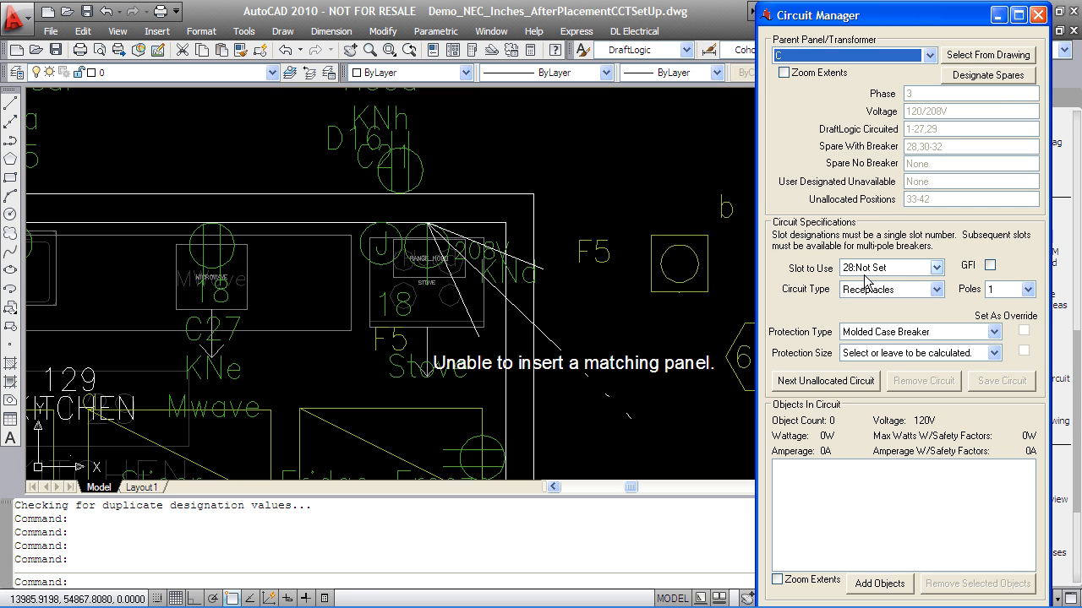
left_click(936, 267)
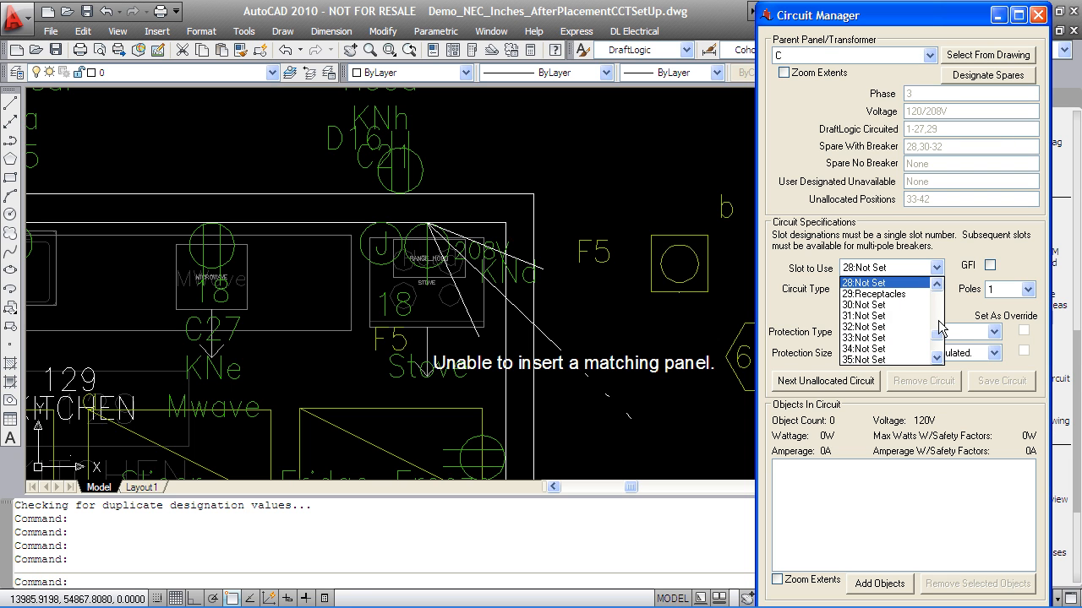
scroll(938, 320, "up", 4)
mouse_move(939, 322)
left_mouse_down()
mouse_move(940, 298)
mouse_move(940, 319)
left_mouse_up()
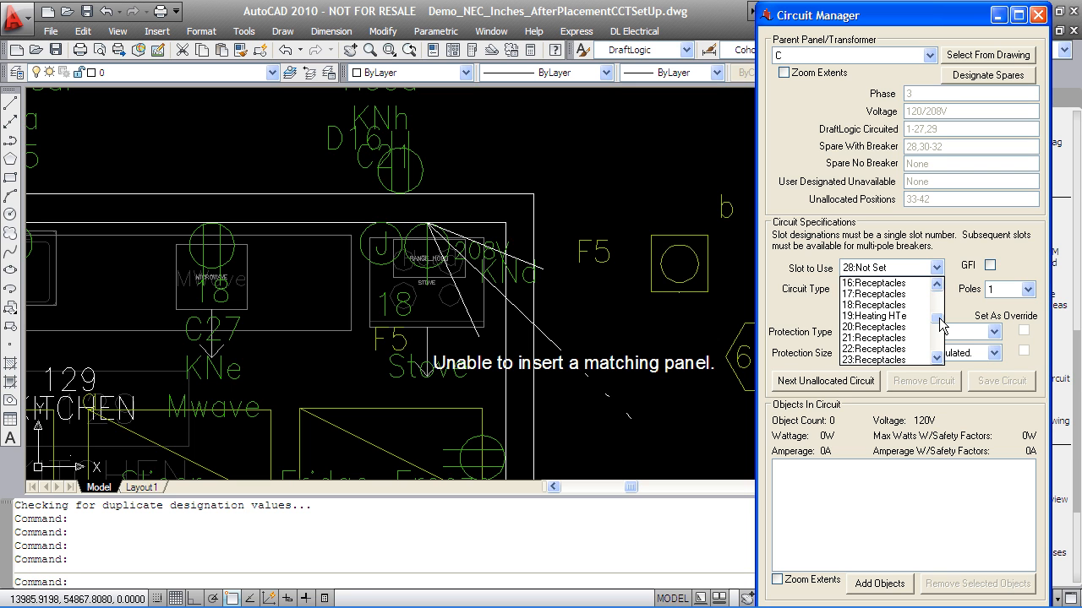
left_click(852, 272)
left_click(997, 290)
left_click(997, 315)
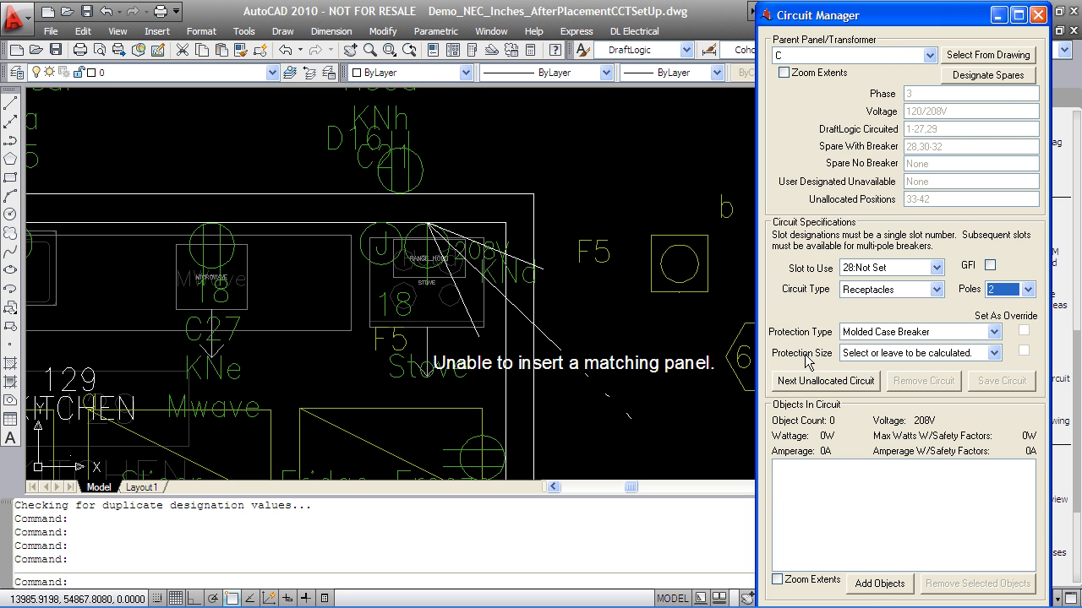
Step: Add the stove receptacle KNd to the circuit and erase the error marker beside it
left_click(871, 583)
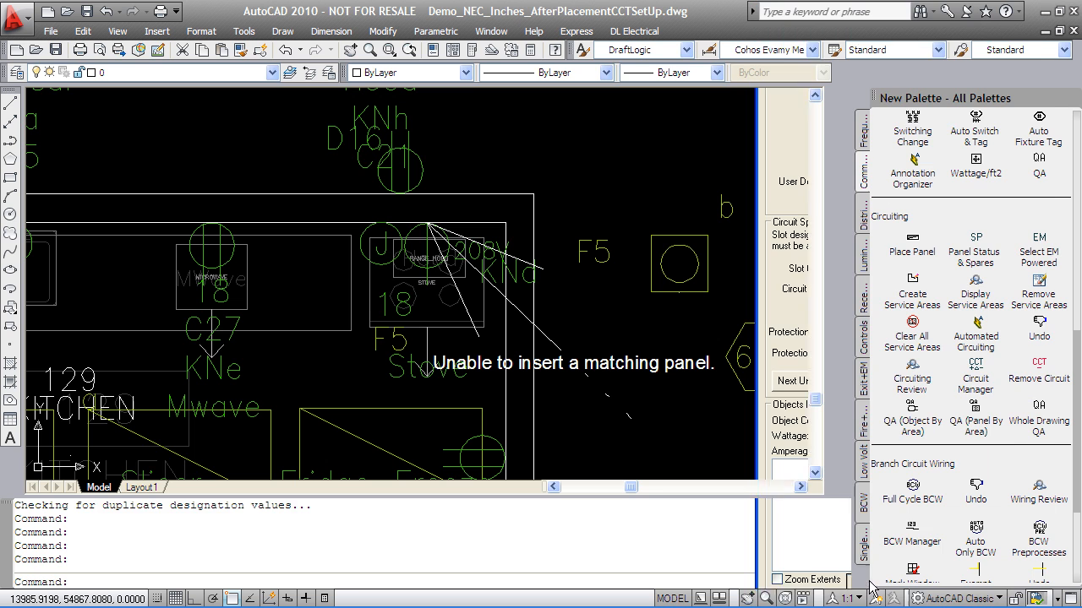
left_click(427, 254)
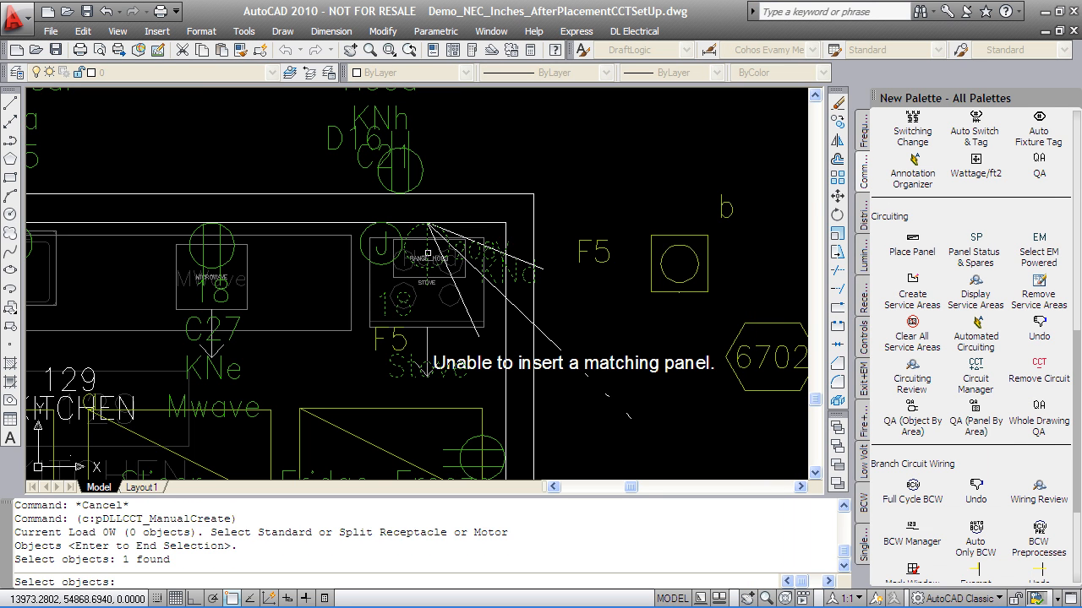
key("Return")
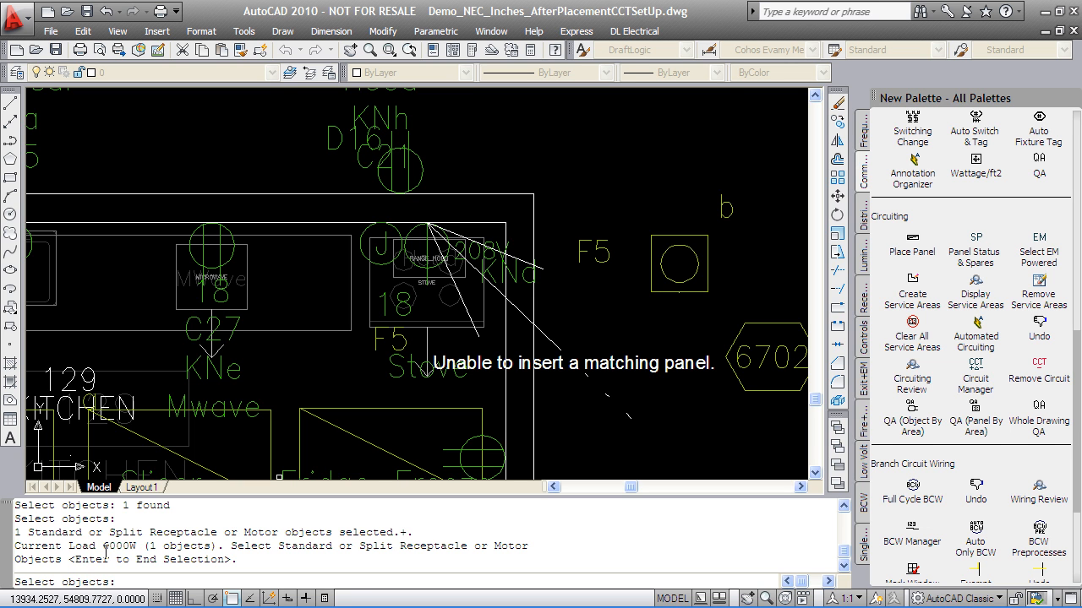
key("Return")
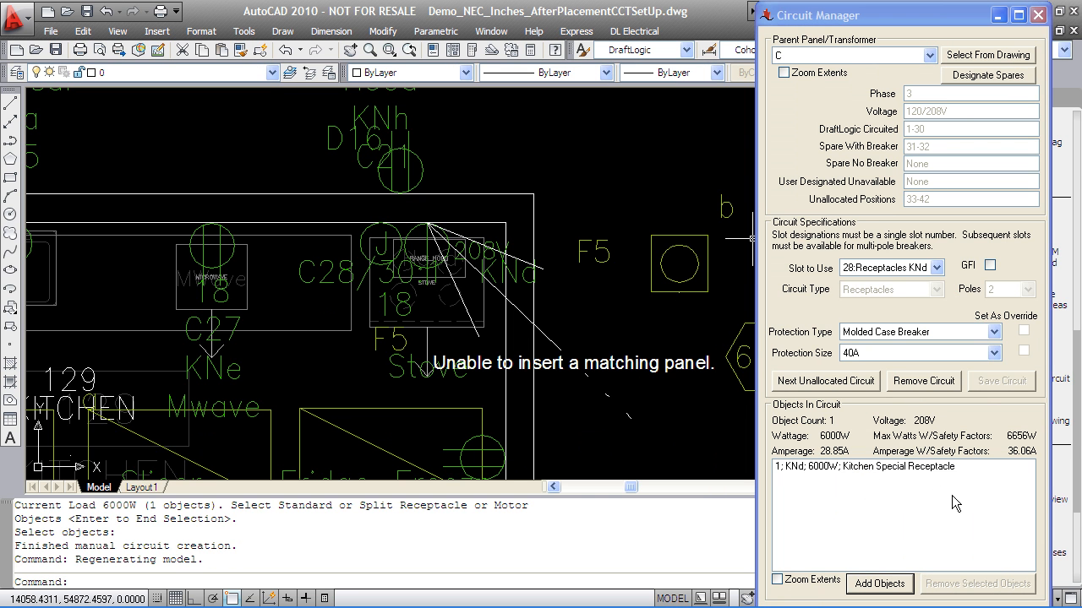
key("ctrl+shift+d")
mouse_move(1050, 500)
left_mouse_down("ctrl")
mouse_move(940, 460)
mouse_move(778, 363)
mouse_move(765, 321)
left_mouse_up("ctrl")
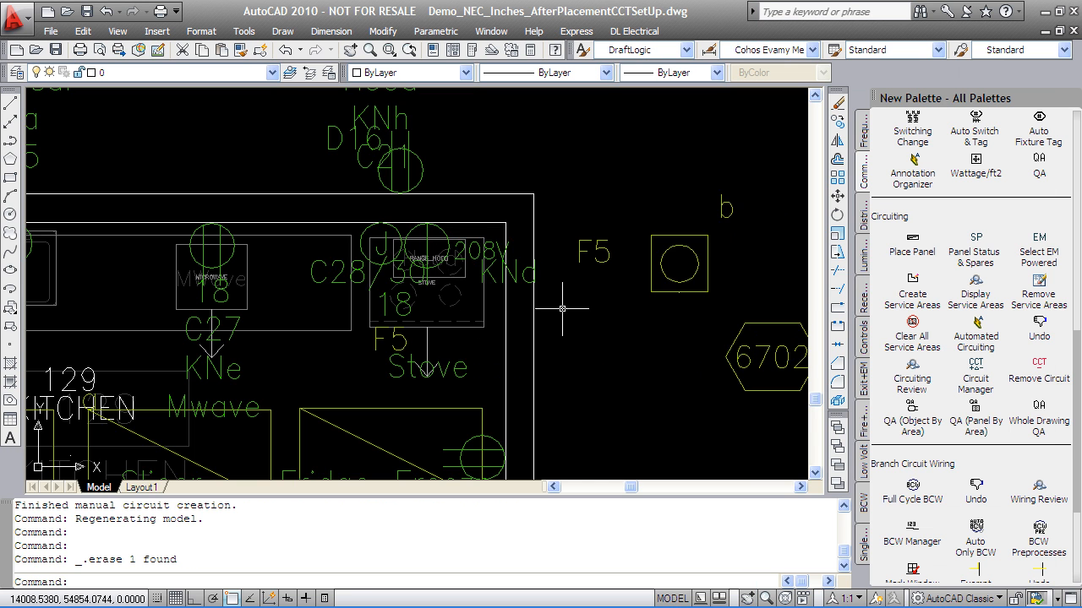
Step: Insert a 4' CDP with 30 circuits in Mechanical room 123, against the wall below panel F
scroll(616, 356, "down", 4)
scroll(616, 356, "down", 5)
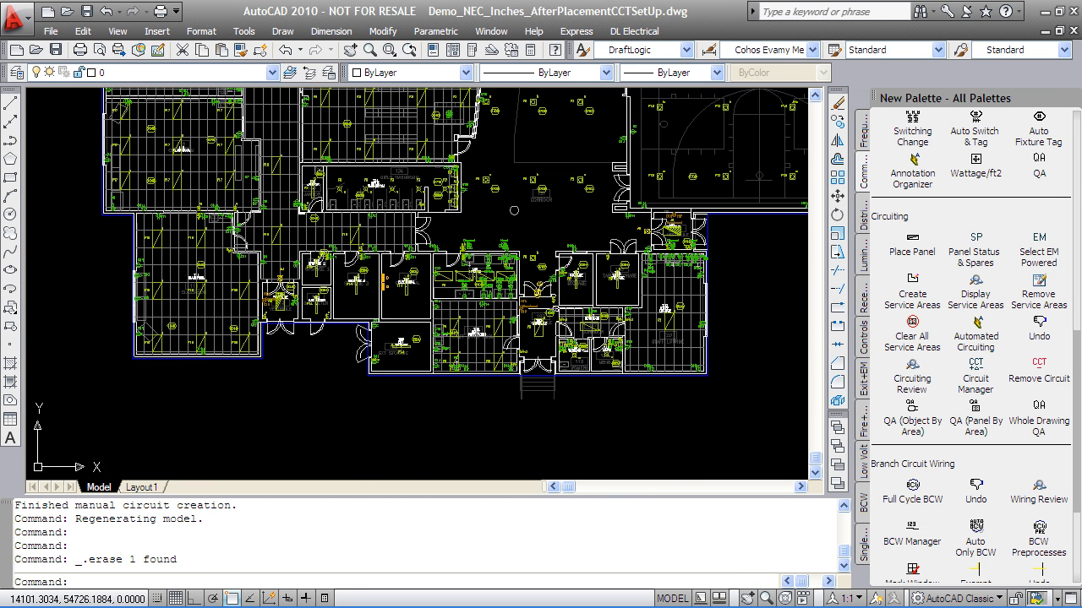
scroll(501, 320, "up", 2)
middle_click_drag(631, 247, 464, 361)
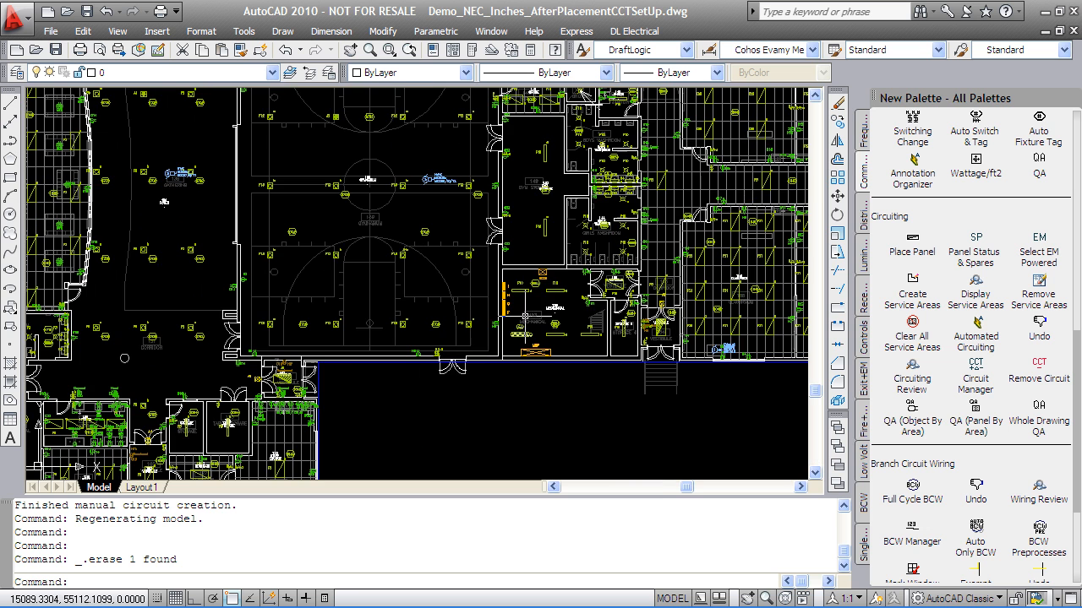
scroll(495, 334, "up", 3)
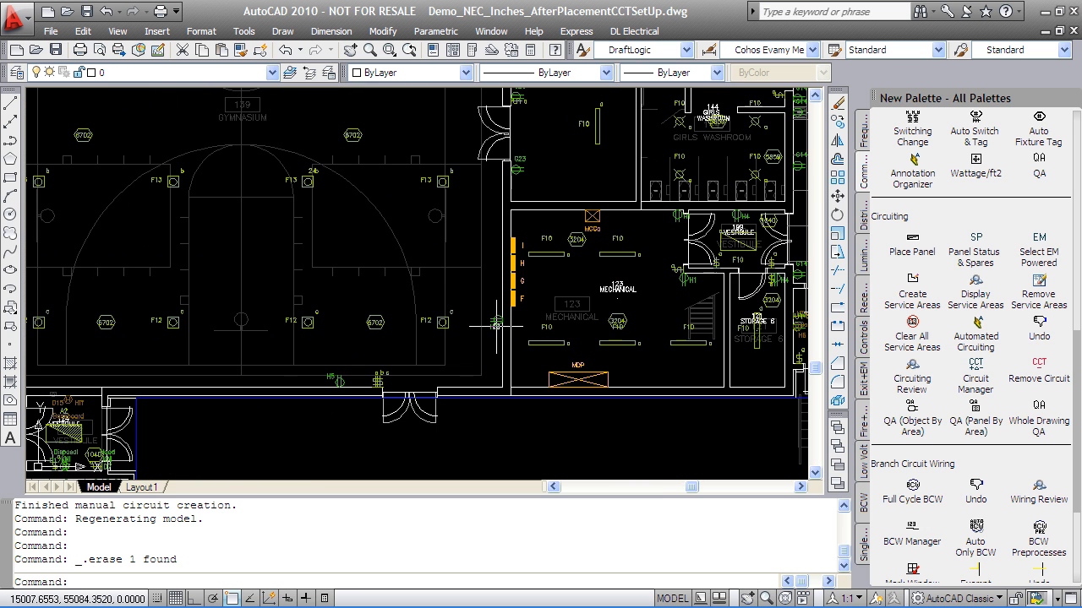
left_click(863, 221)
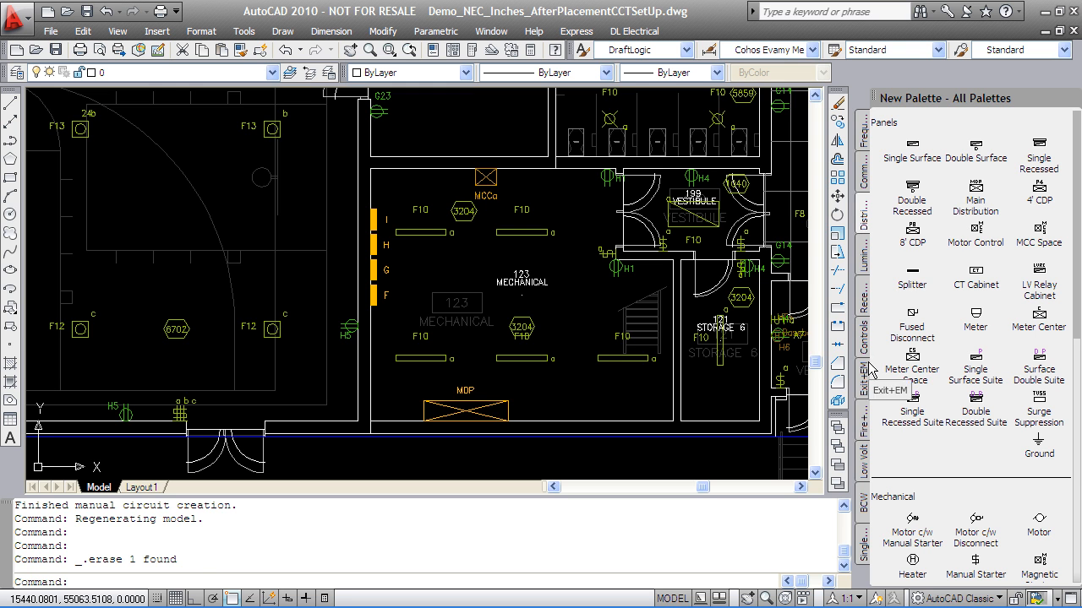
left_click(1042, 191)
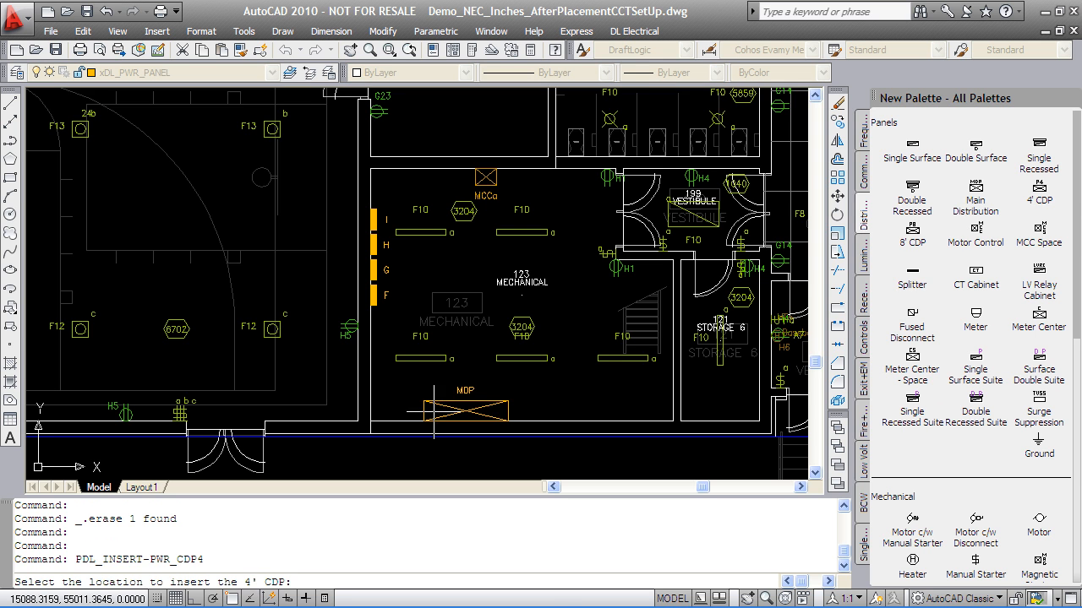
left_click(382, 371)
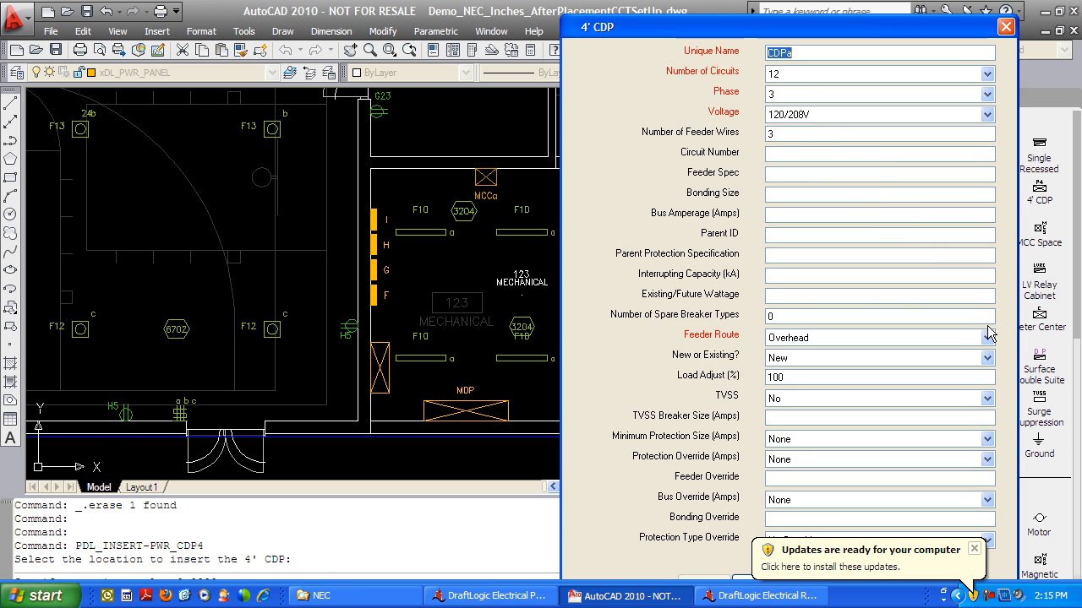
left_click(804, 74)
key("Return")
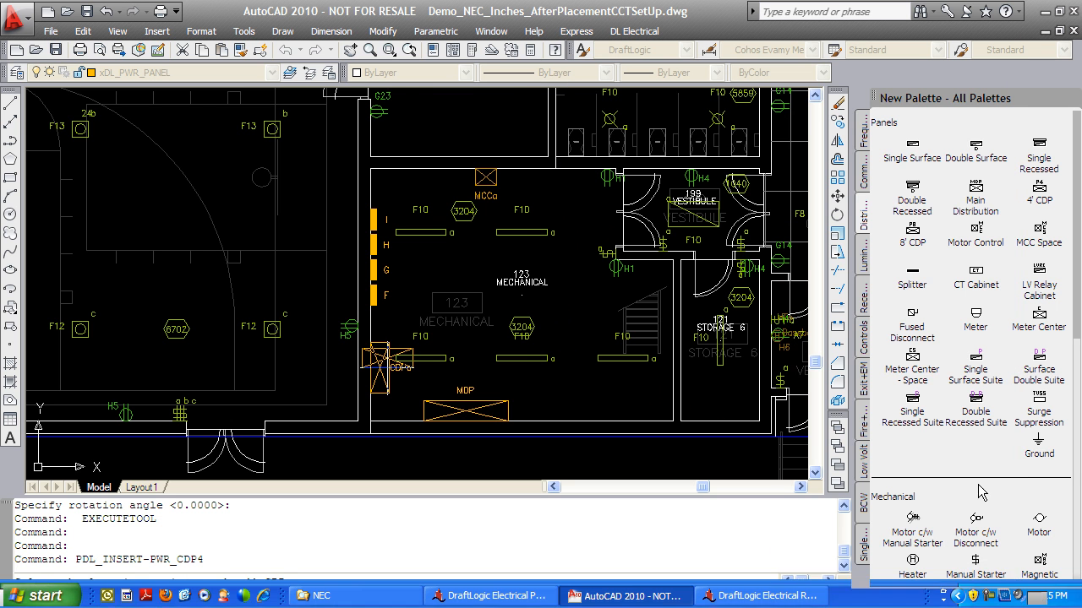
Step: Insert a 50 kVA transformer between the CDP and the MDP with a primary voltage of 277/480V
scroll(906, 448, "down", 8)
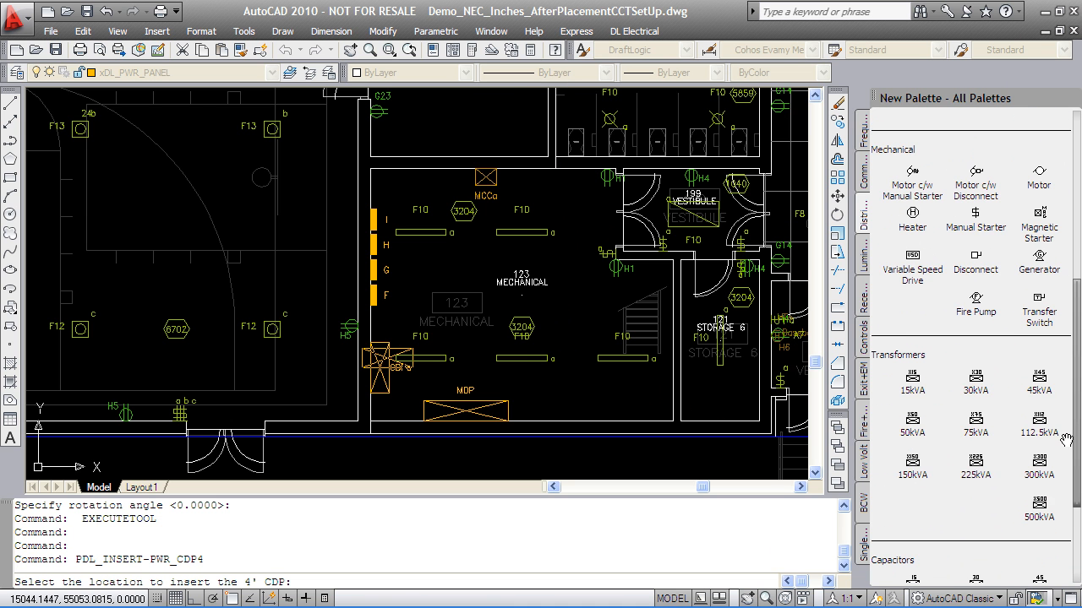
left_click(911, 421)
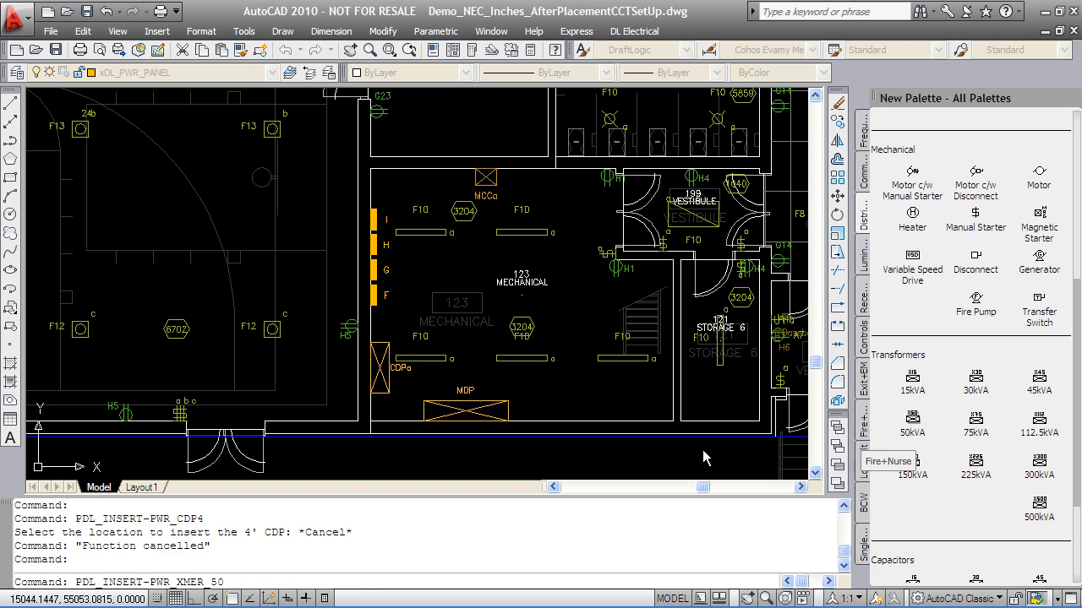
left_click(394, 414)
key("Return")
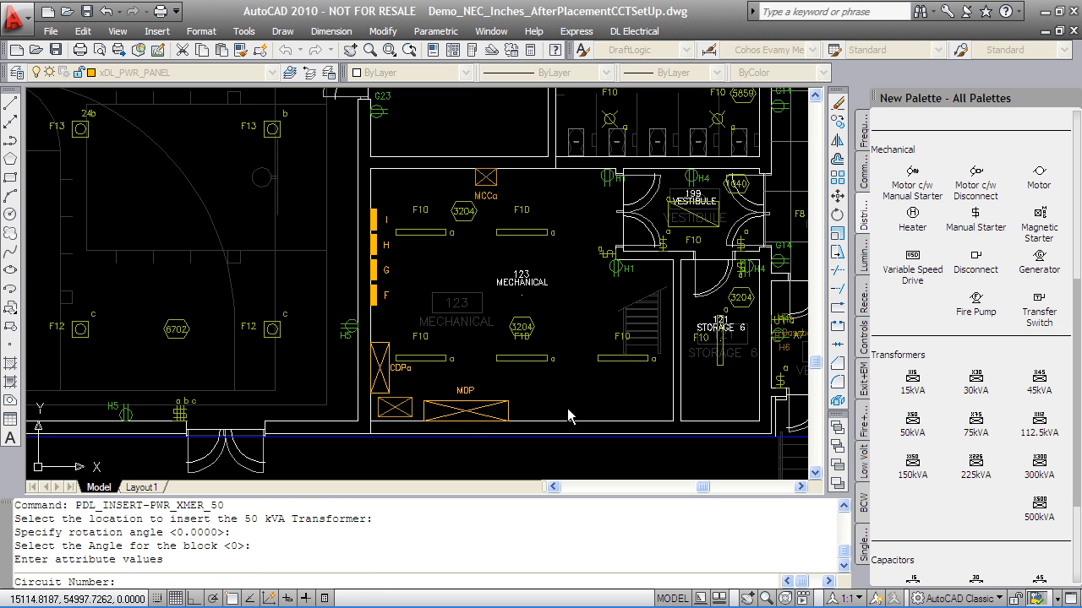
left_click(786, 96)
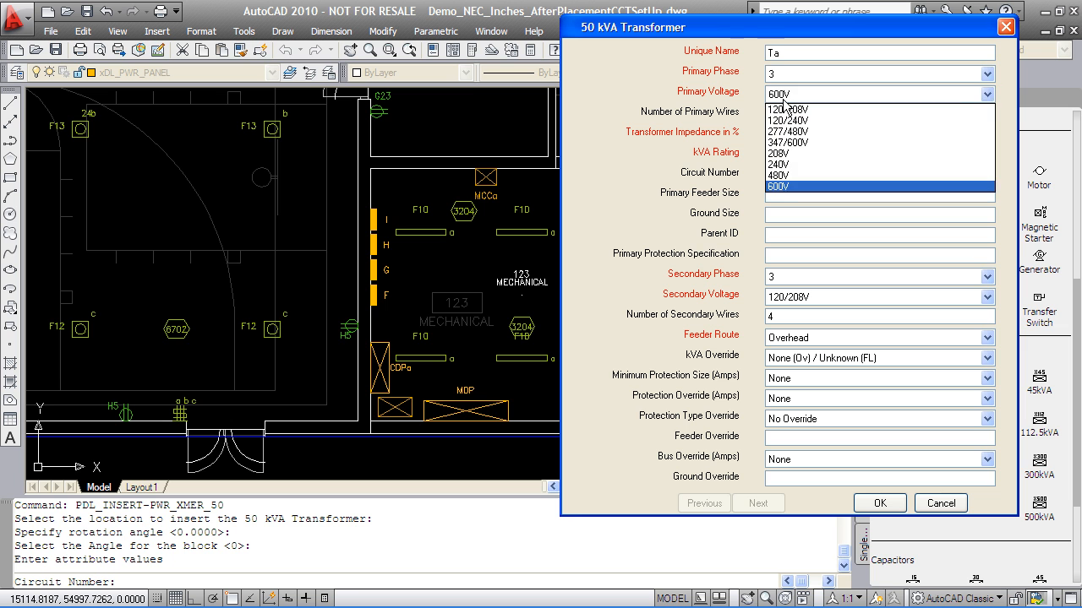
left_click(785, 132)
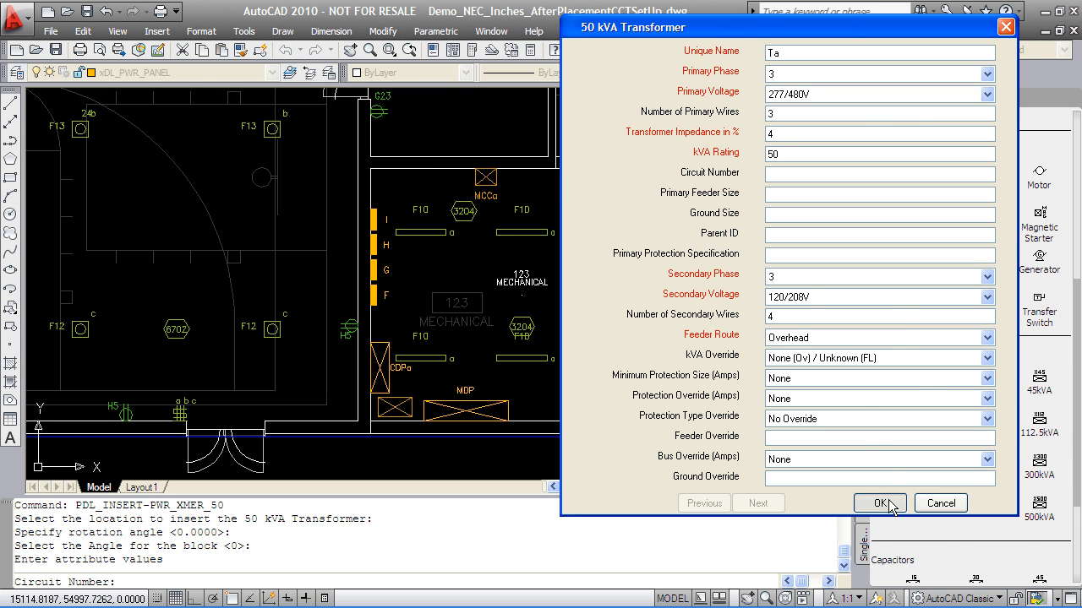
left_click(880, 503)
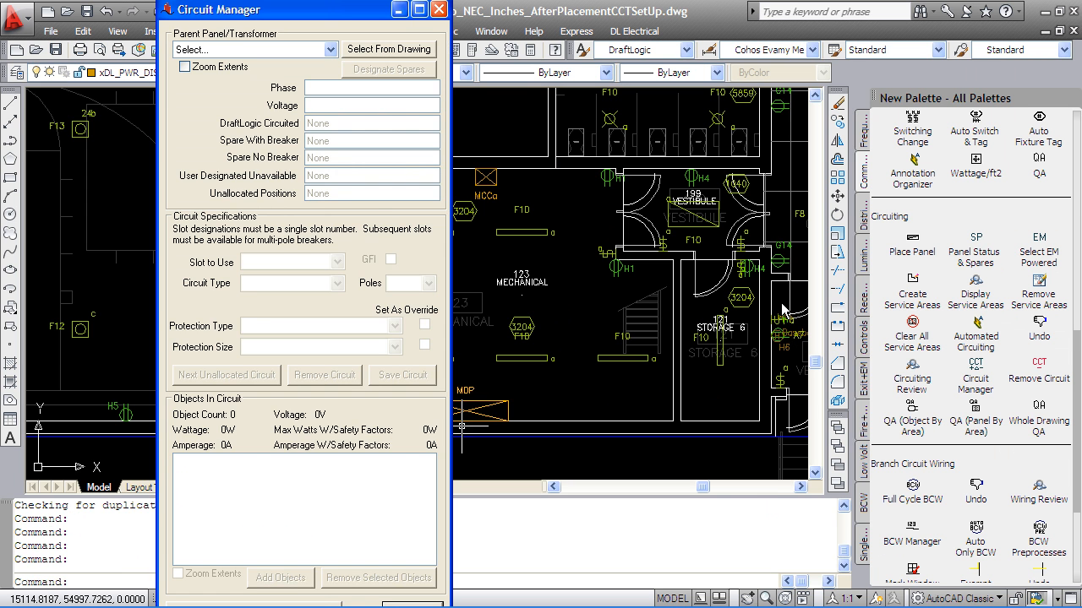
Step: In Circuit Manager, assign panel G as a three-pole child panel to slot 1 of CDPa
left_click_drag(267, 8, 863, 15)
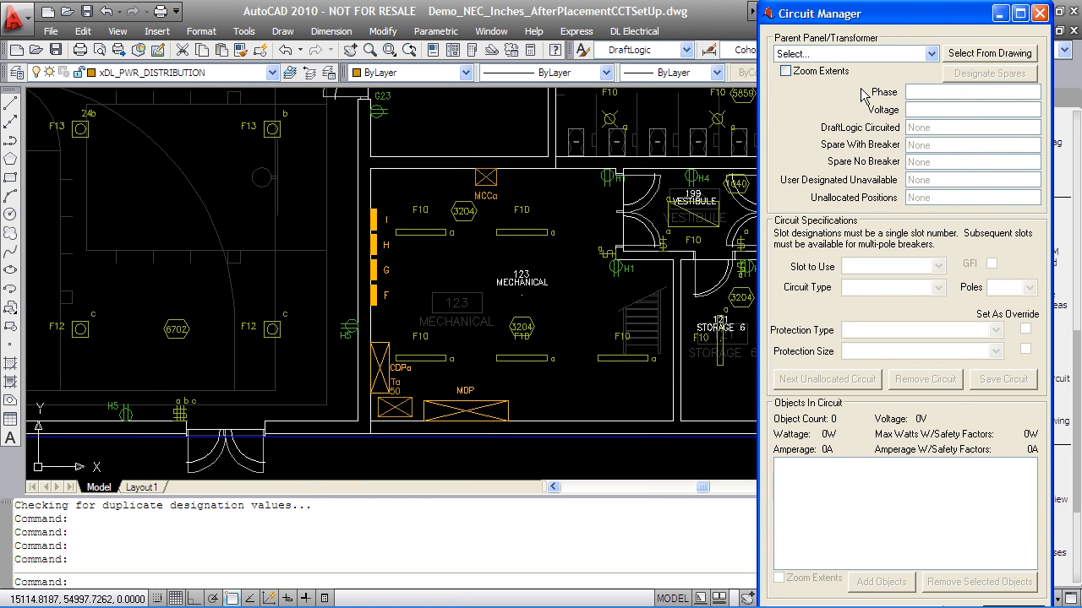
left_click(931, 53)
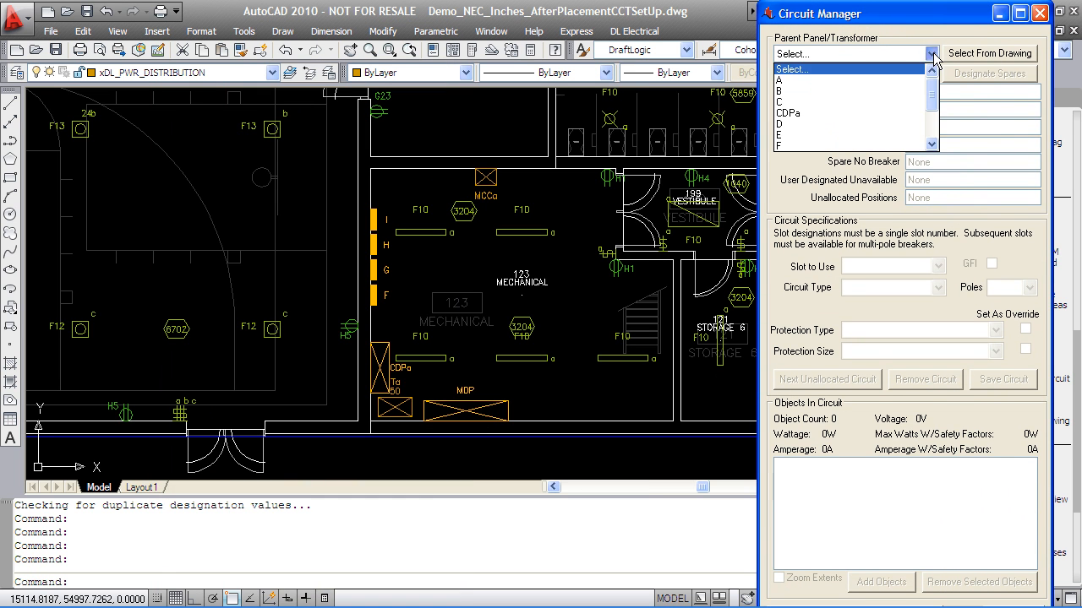
left_click(799, 114)
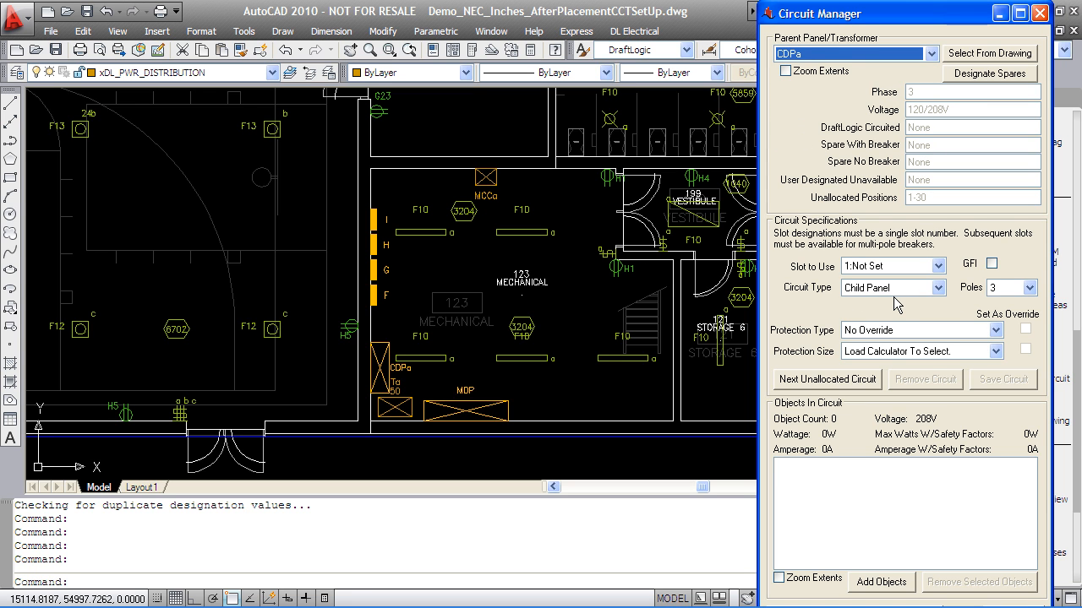
left_click(875, 583)
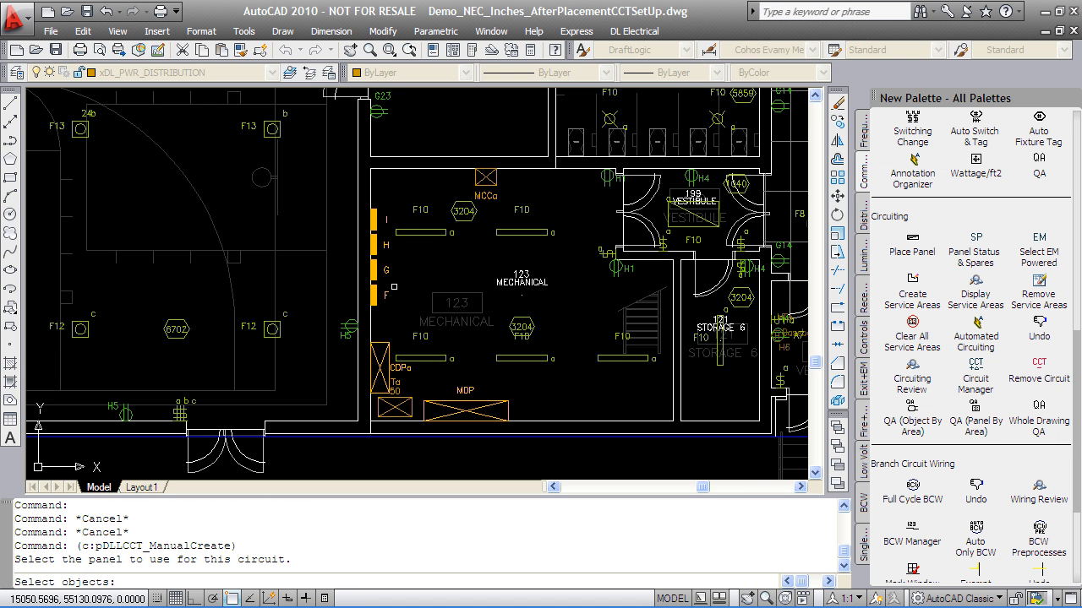
left_click(374, 270)
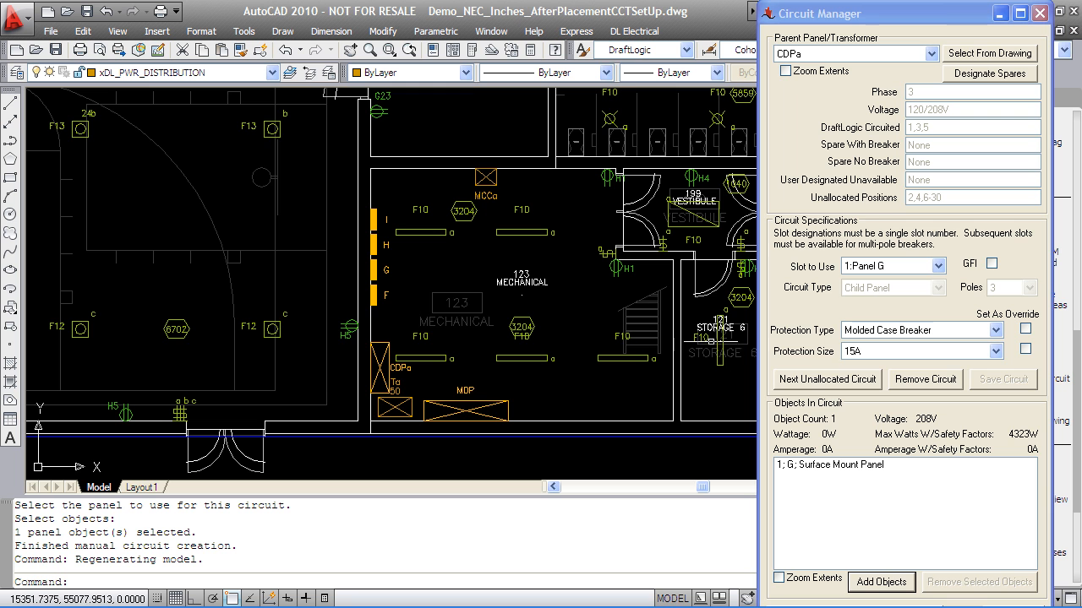
Step: Assign panel H to the next unallocated circuit of CDPa
left_click(819, 379)
left_click(881, 582)
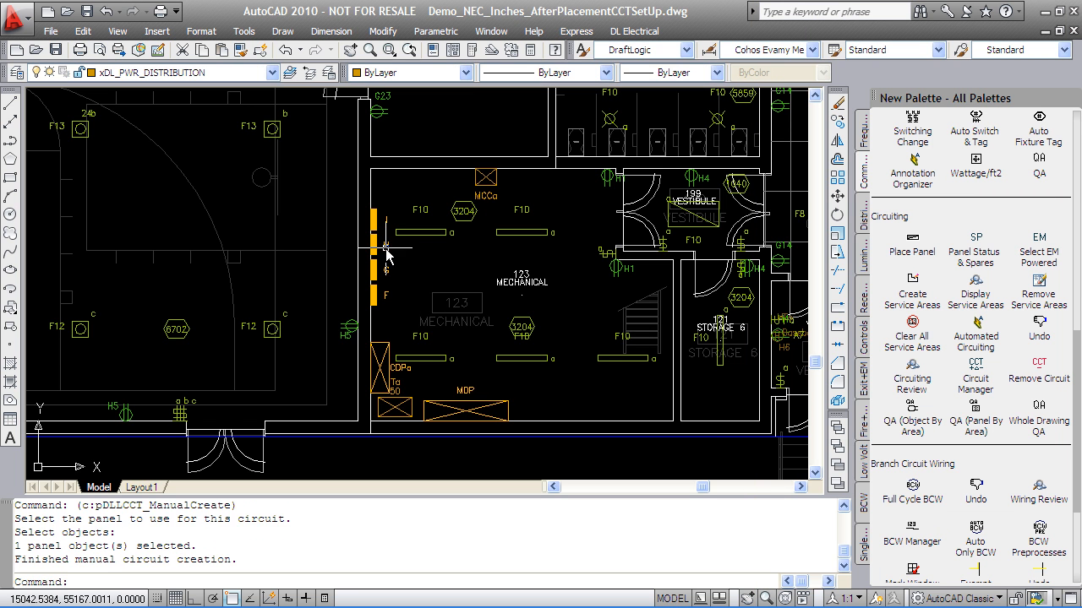
Step: Assign panel I as a three-pole child panel to slot 7 of CDPa and close Circuit Manager
left_click(869, 382)
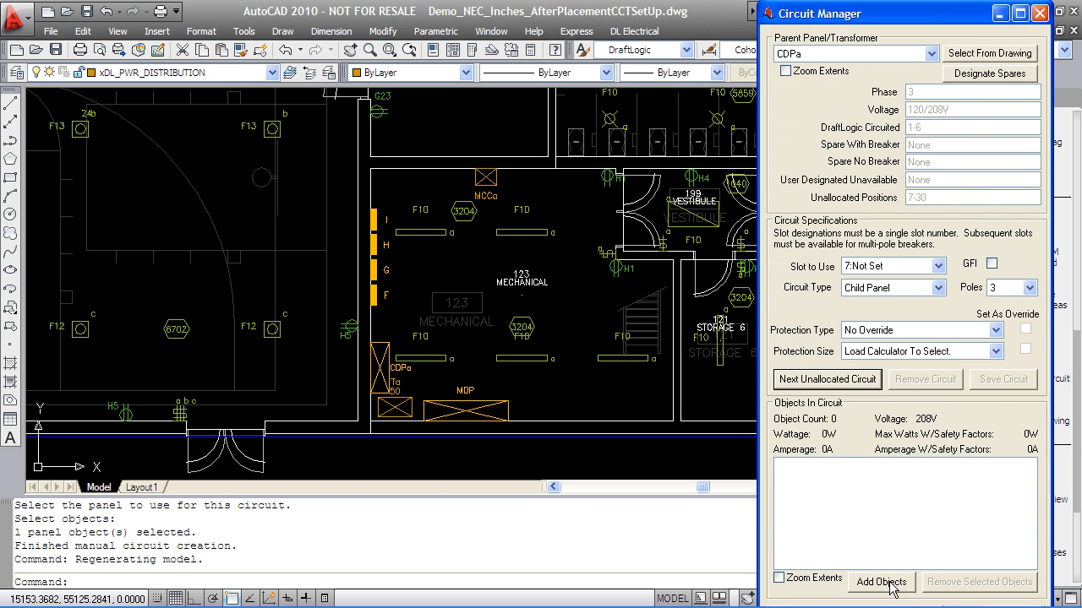
left_click(891, 576)
left_click(386, 222)
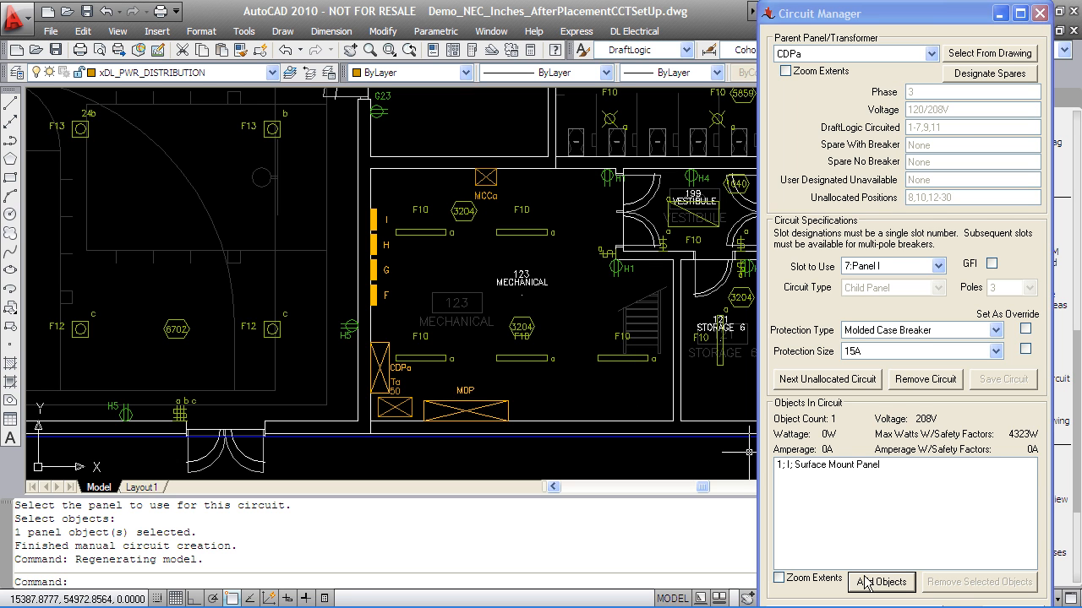
left_click(1038, 14)
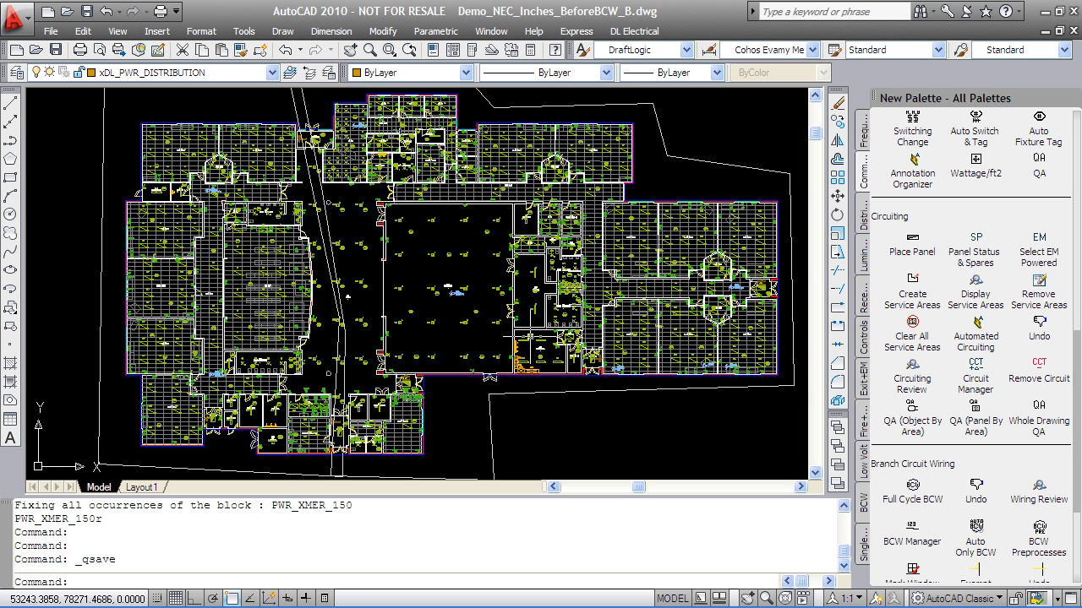
Step: Generate the Panel Schedule and Single Line Diagram(Portrait) reports with the Report Wizard, then close the Operations Center
left_click(634, 32)
mouse_move(803, 296)
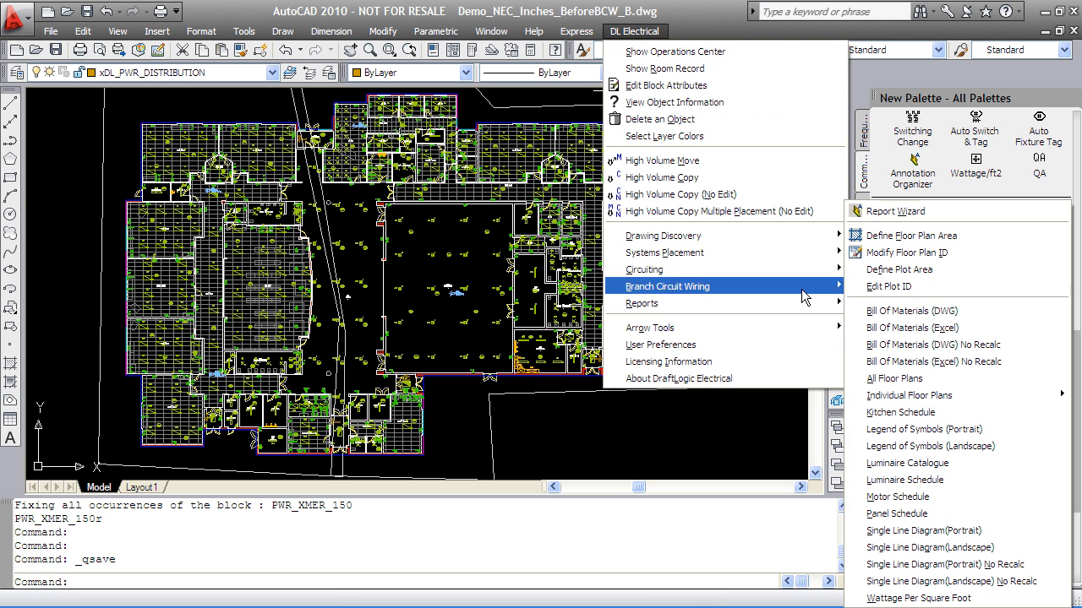
left_click(891, 211)
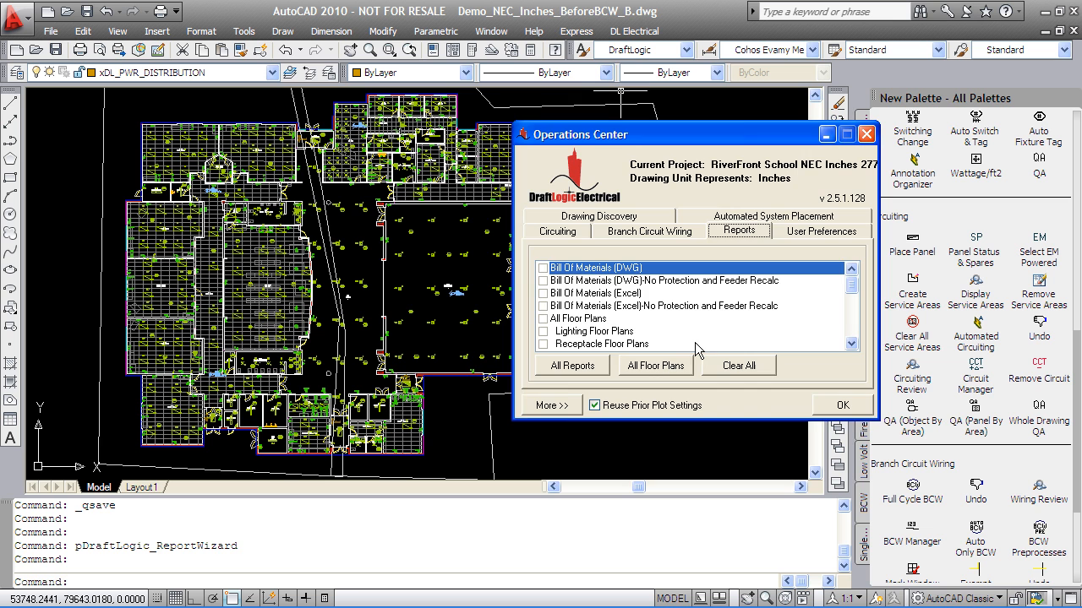
left_click_drag(852, 284, 852, 319)
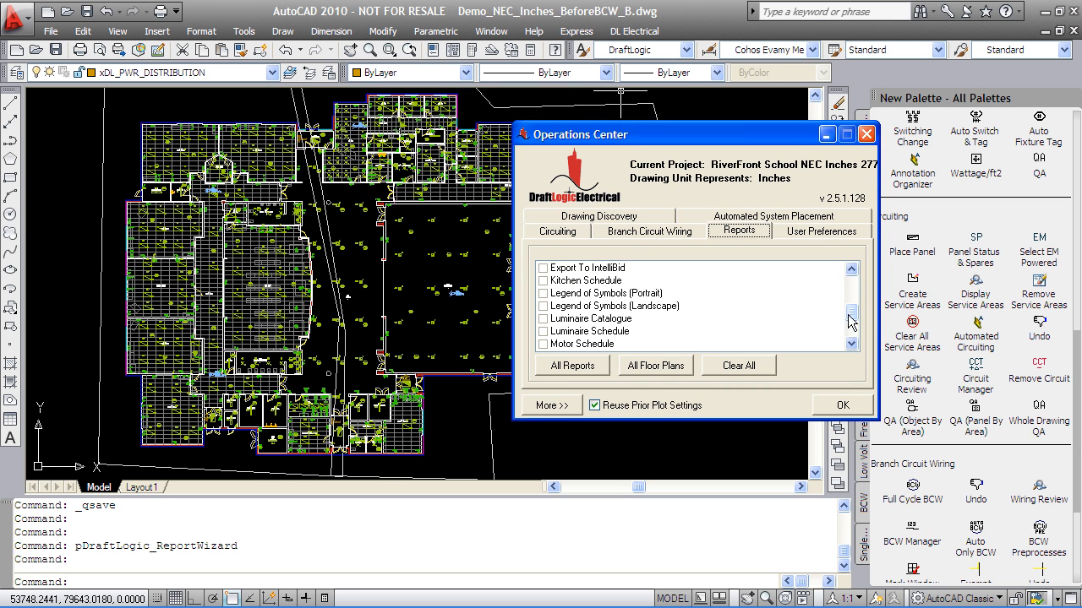
left_click(851, 344)
left_click(851, 344)
left_click(851, 343)
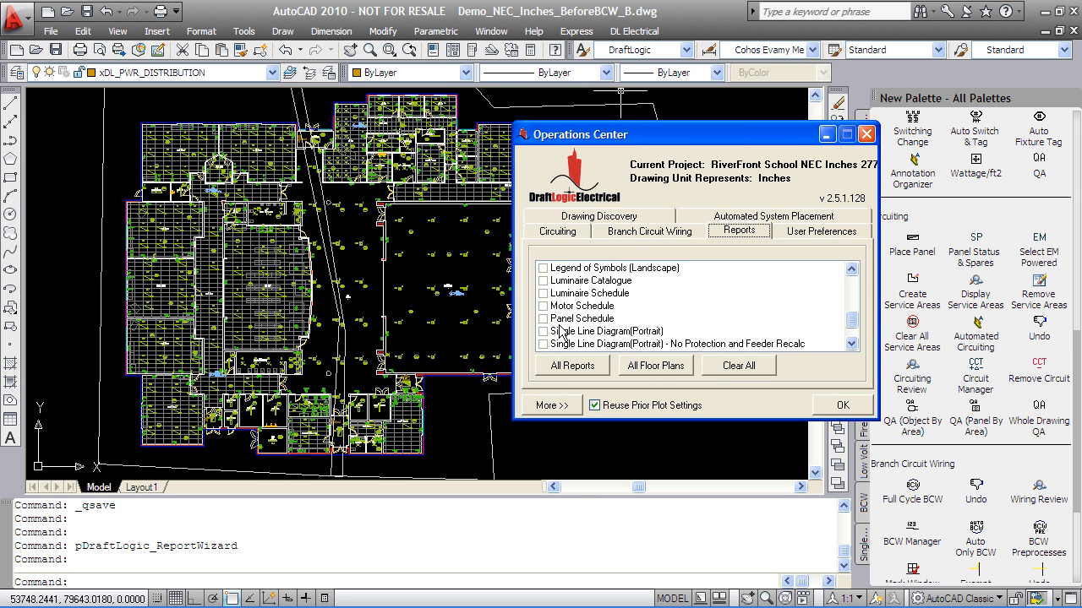
left_click(544, 318)
left_click(542, 331)
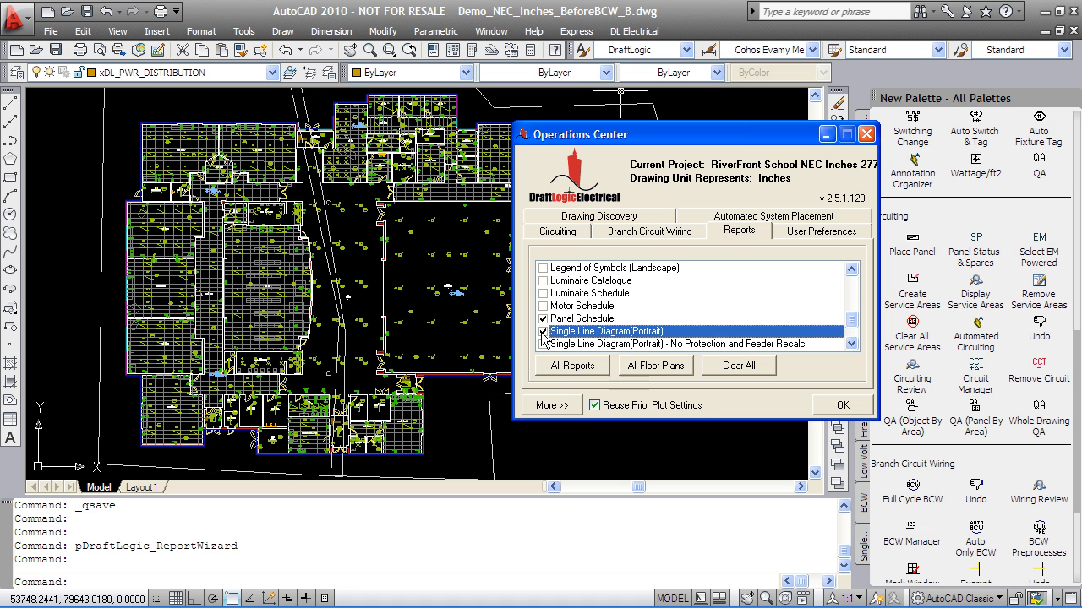
left_click(838, 406)
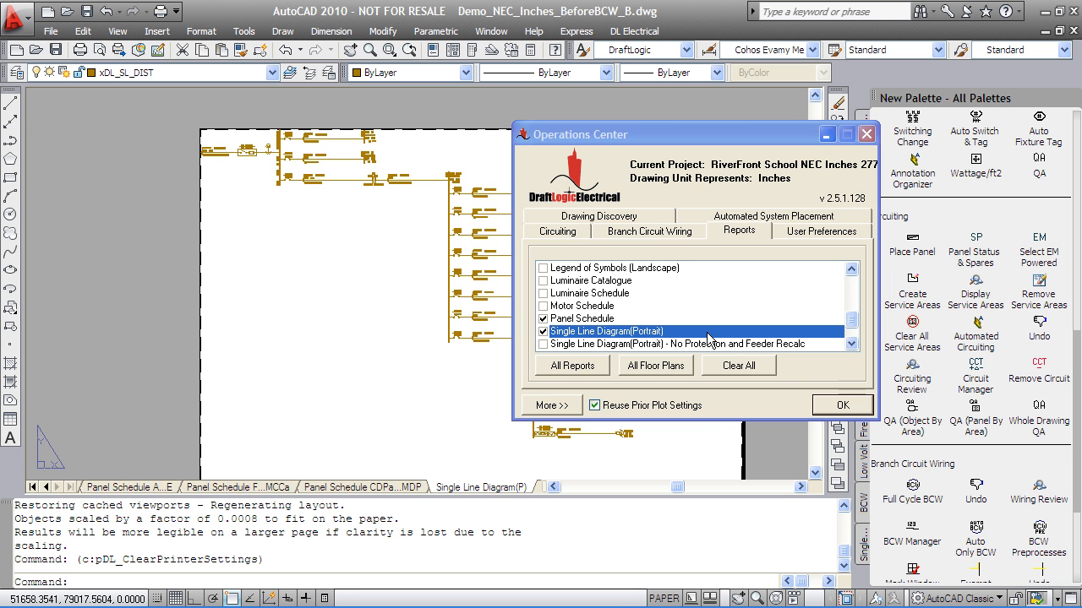
left_click(866, 135)
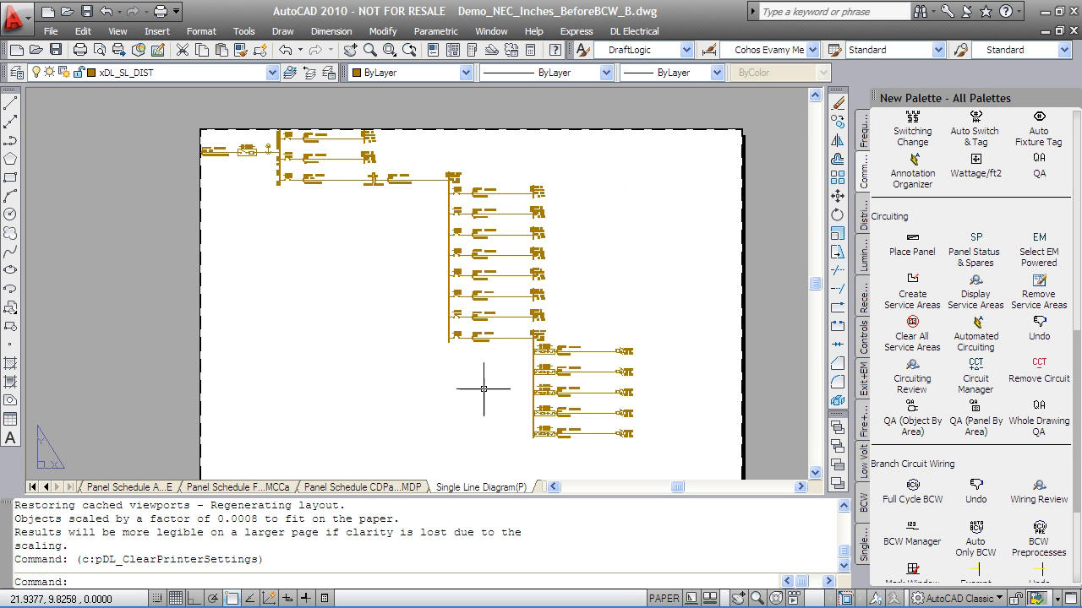
Step: Examine the single line diagram from the MCCa motor feeders back through CDPa and transformer Ta to the MDP service
scroll(570, 402, "up", 6)
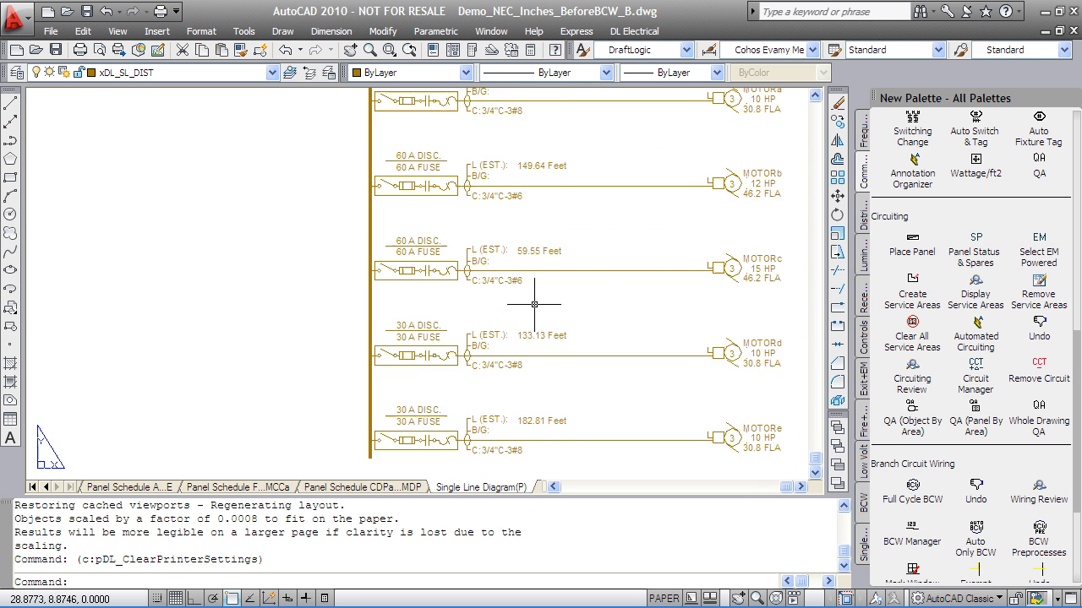
scroll(608, 292, "down", 2)
scroll(540, 220, "up", 3)
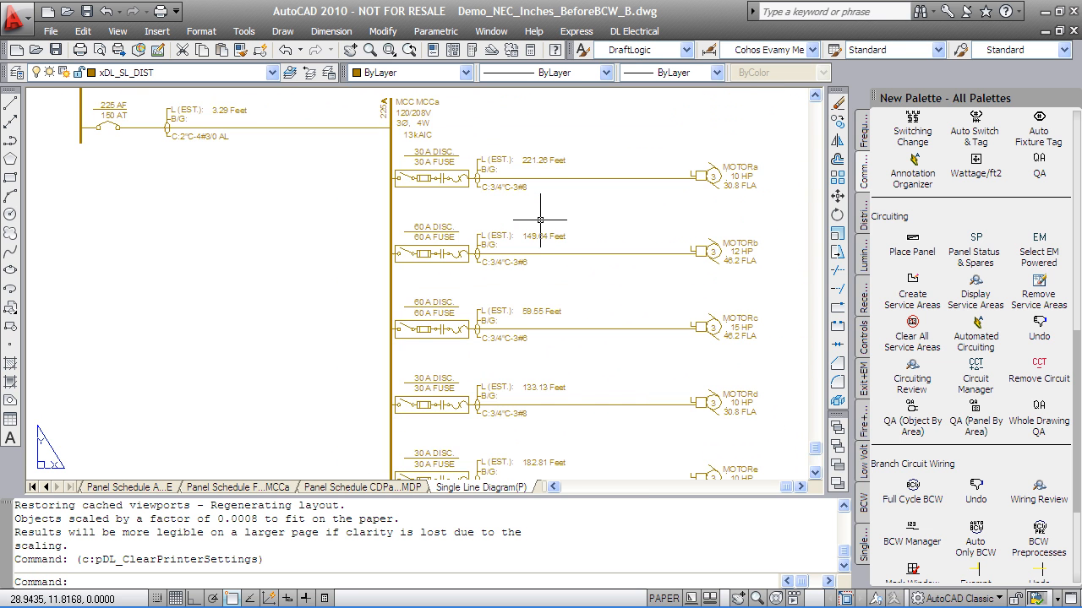
middle_click_drag(424, 230, 521, 359)
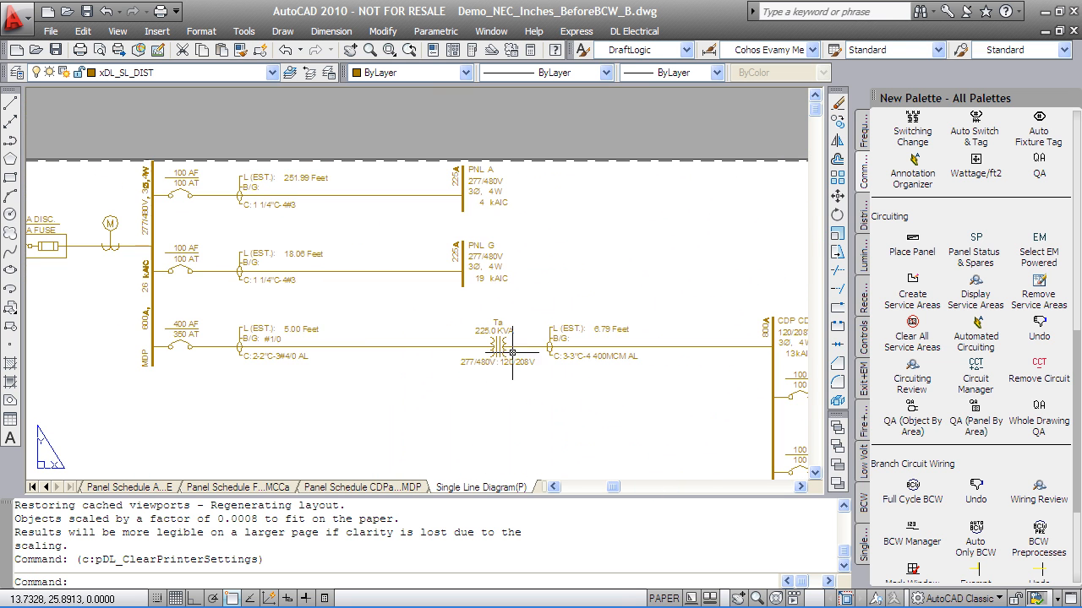
middle_click_drag(148, 330, 412, 357)
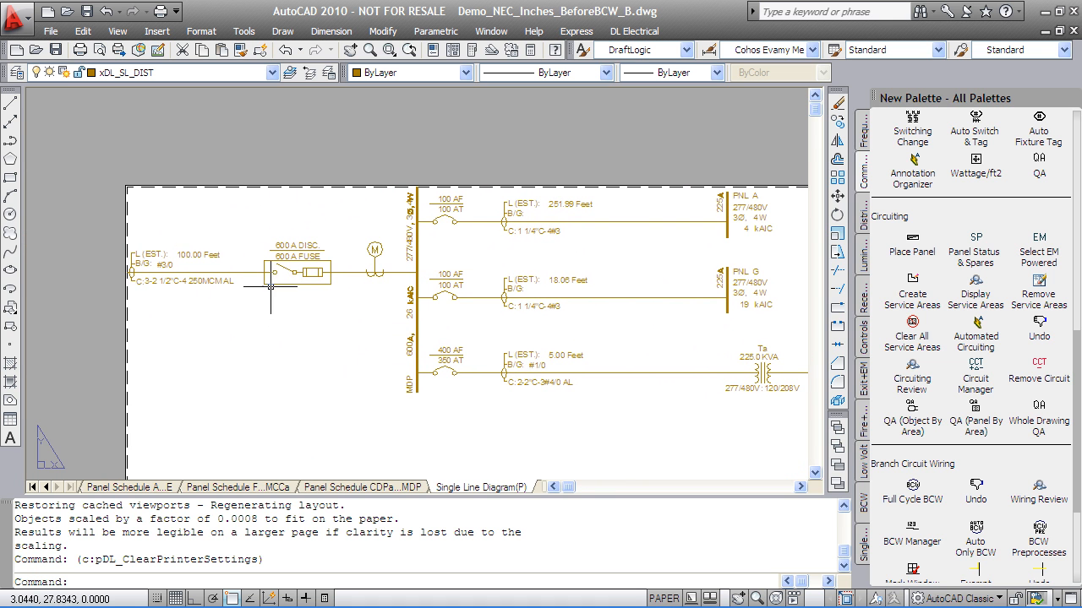
scroll(111, 245, "up", 2)
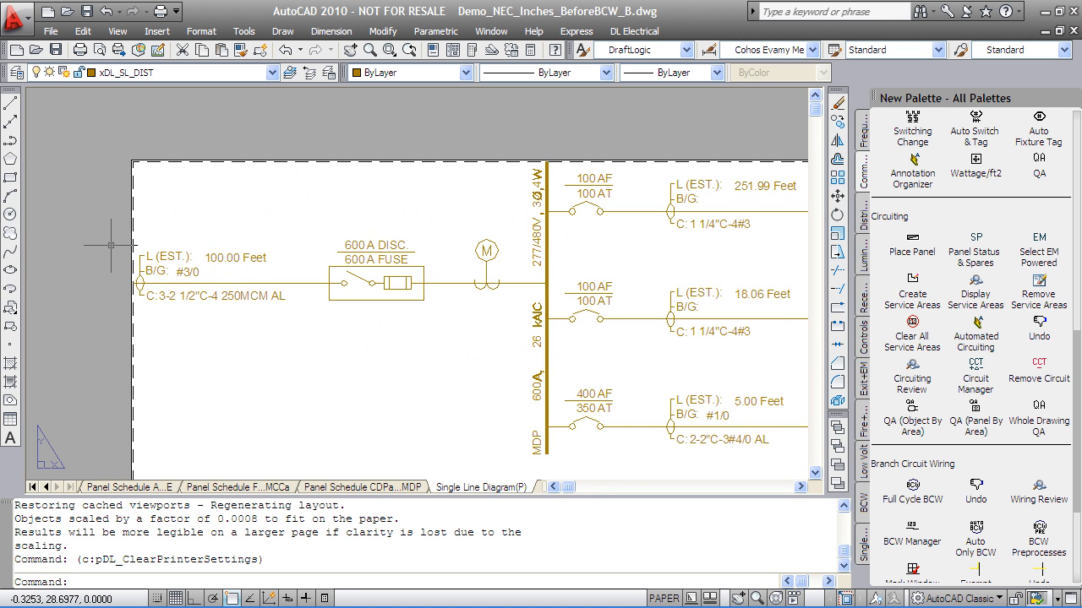
Step: Examine the MDP panel schedule's header, circuit table and wattage loads in the Panel Schedule CDPa...MDP layout
left_click(362, 486)
middle_click_drag(619, 350, 412, 291)
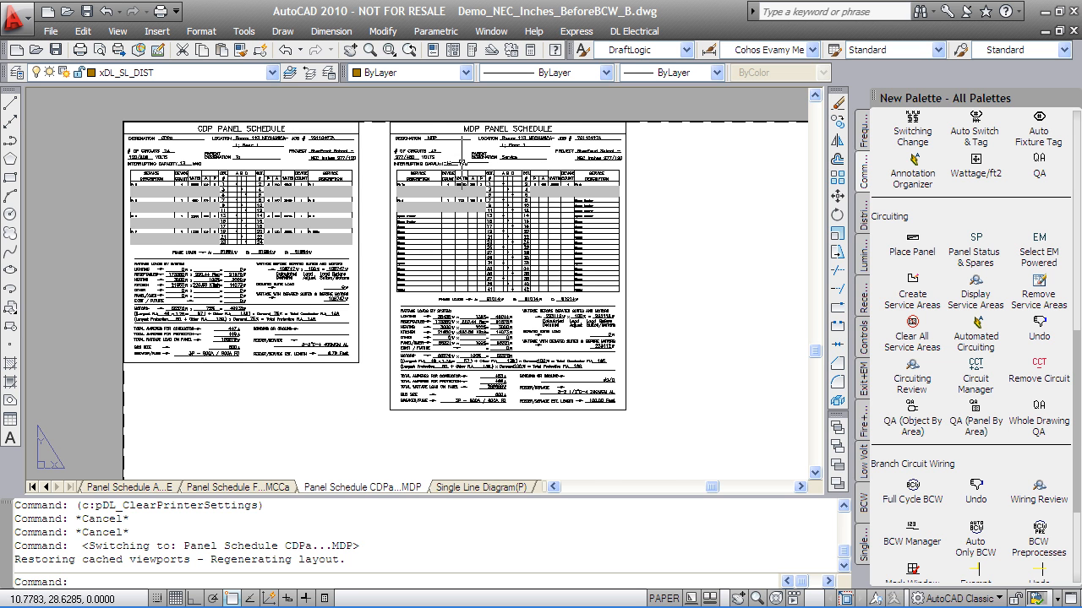
scroll(457, 178, "up", 3)
scroll(534, 266, "down", 1)
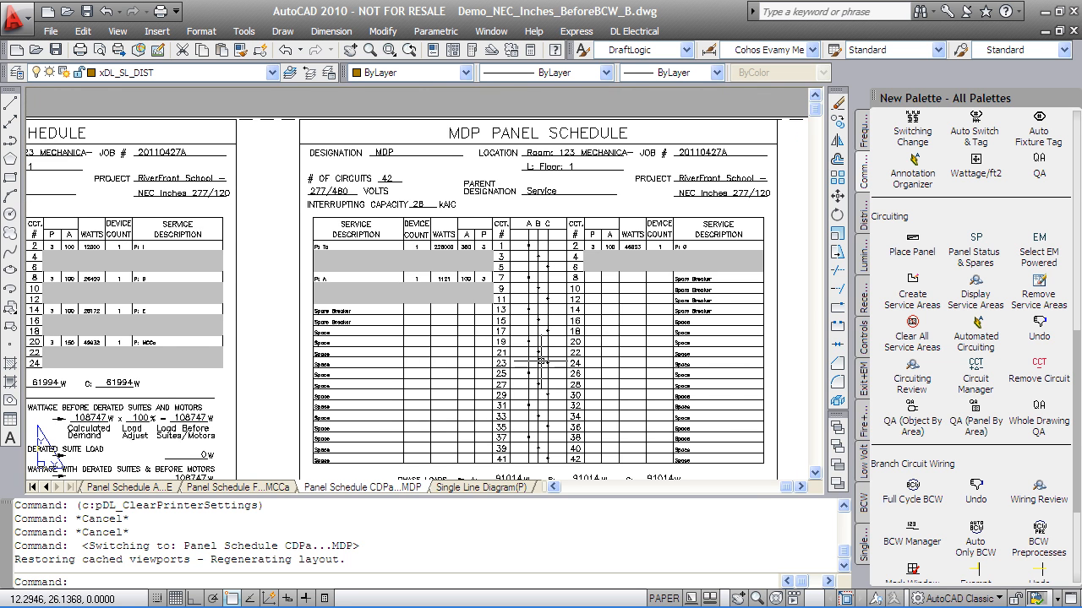
scroll(546, 262, "up", 2)
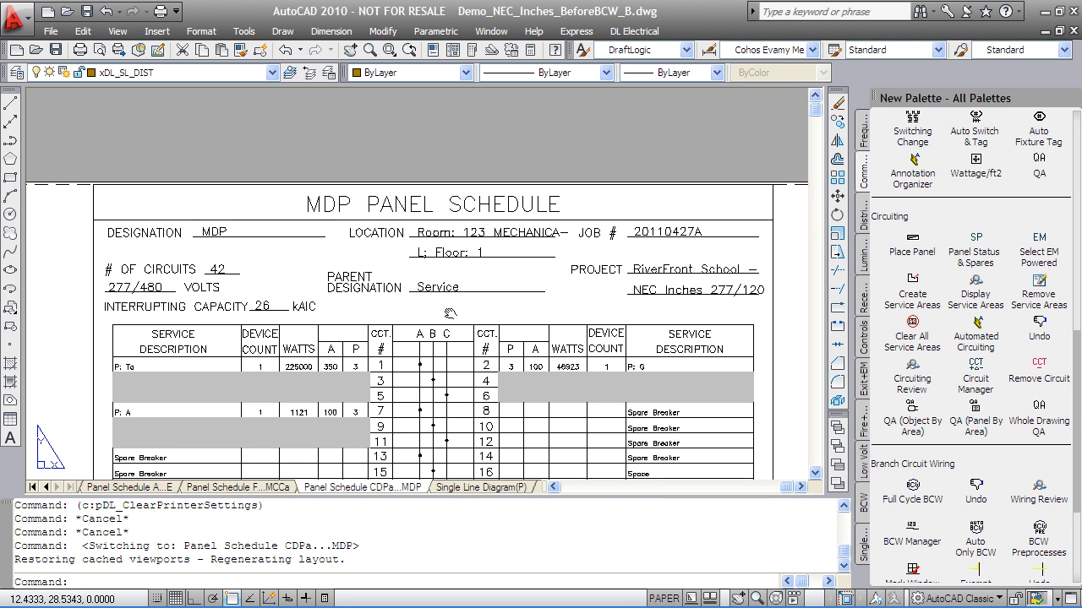
scroll(237, 245, "up", 2)
scroll(69, 323, "up", 2)
scroll(701, 338, "down", 2)
middle_click_drag(700, 338, 515, 314)
mouse_move(555, 369)
middle_mouse_down()
mouse_move(499, 369)
mouse_move(524, 176)
mouse_move(506, 135)
middle_mouse_up()
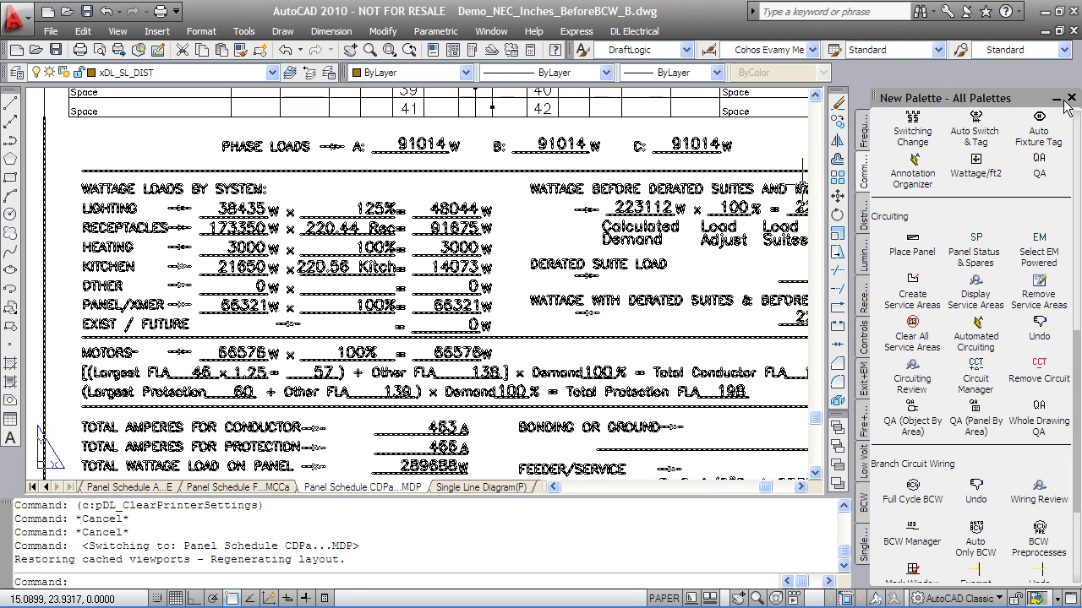
Step: Close the tool palettes and shrink the command window to enlarge the view of the MDP load calculations
left_click(1070, 99)
middle_click_drag(713, 352, 668, 314)
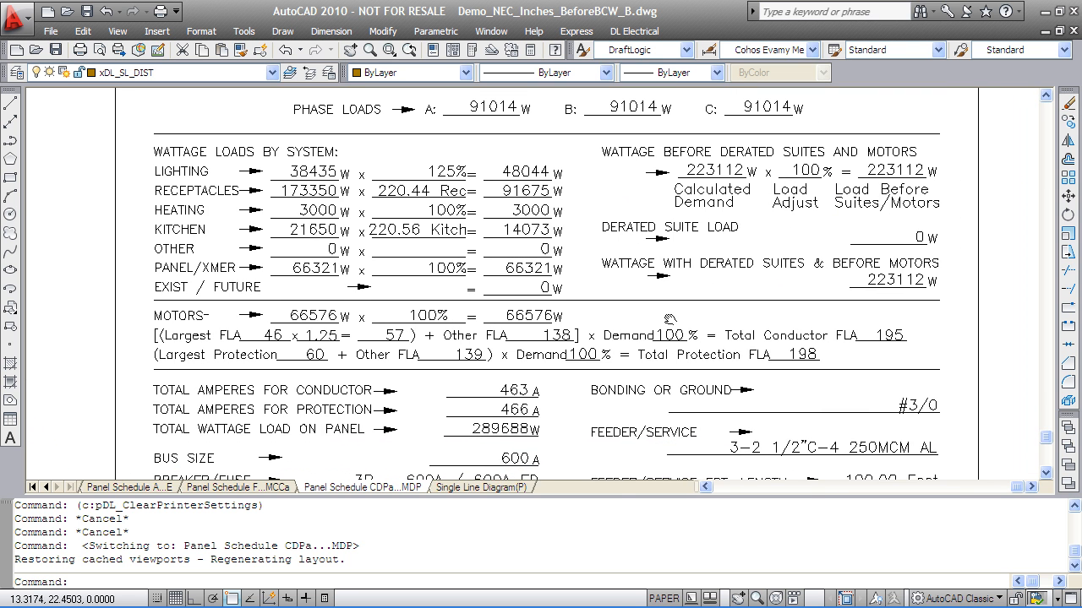
left_click_drag(620, 497, 615, 527)
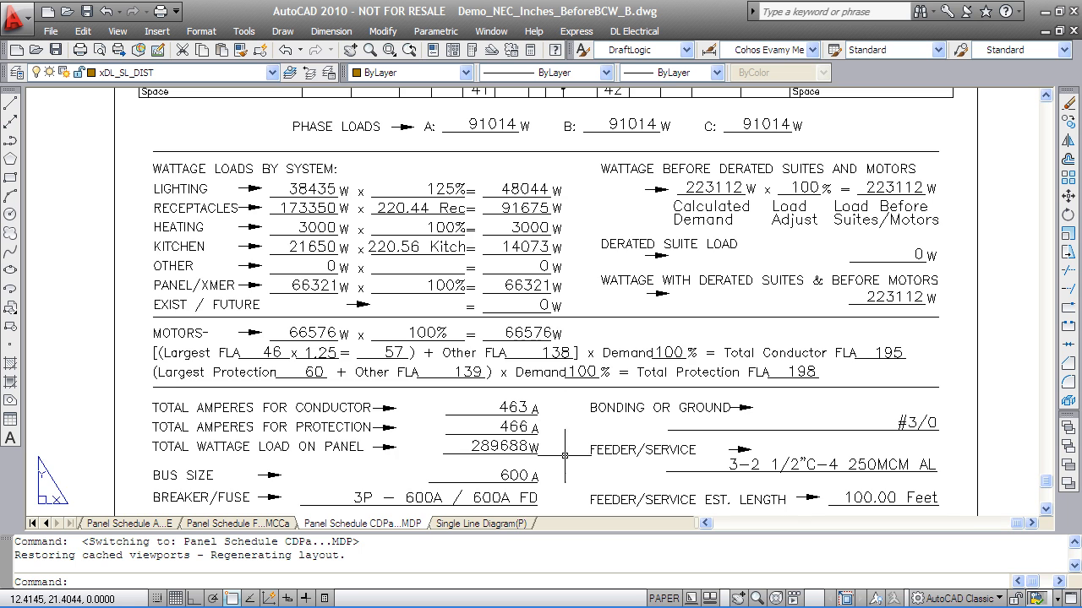
mouse_move(564, 458)
middle_mouse_down()
mouse_move(559, 427)
mouse_move(552, 450)
middle_mouse_up()
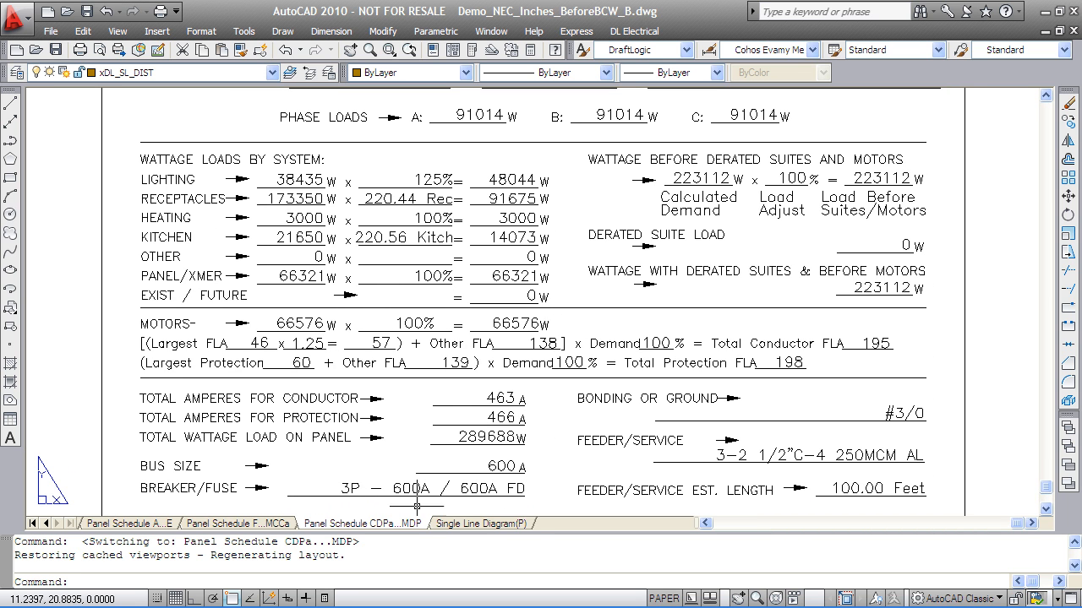
Step: Examine panel B's branch circuit entries and load calculations in the Panel Schedule A...E layout
left_click(162, 522)
scroll(214, 222, "up", 4)
middle_click_drag(290, 310, 329, 299)
scroll(377, 292, "down", 2)
middle_click_drag(407, 301, 385, 210)
left_click(389, 50)
left_click(158, 294)
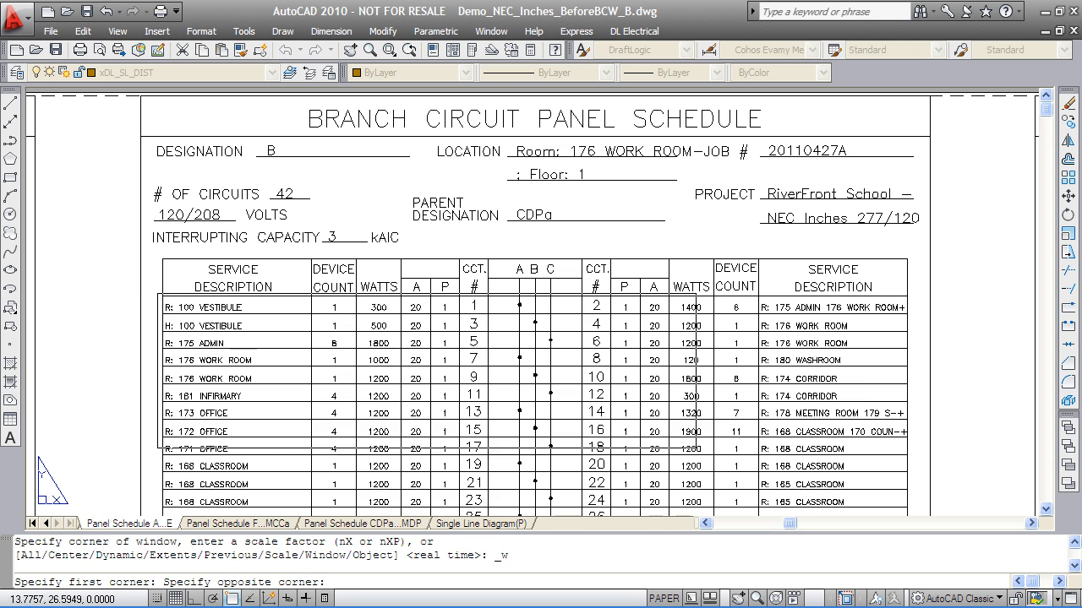
left_click(553, 406)
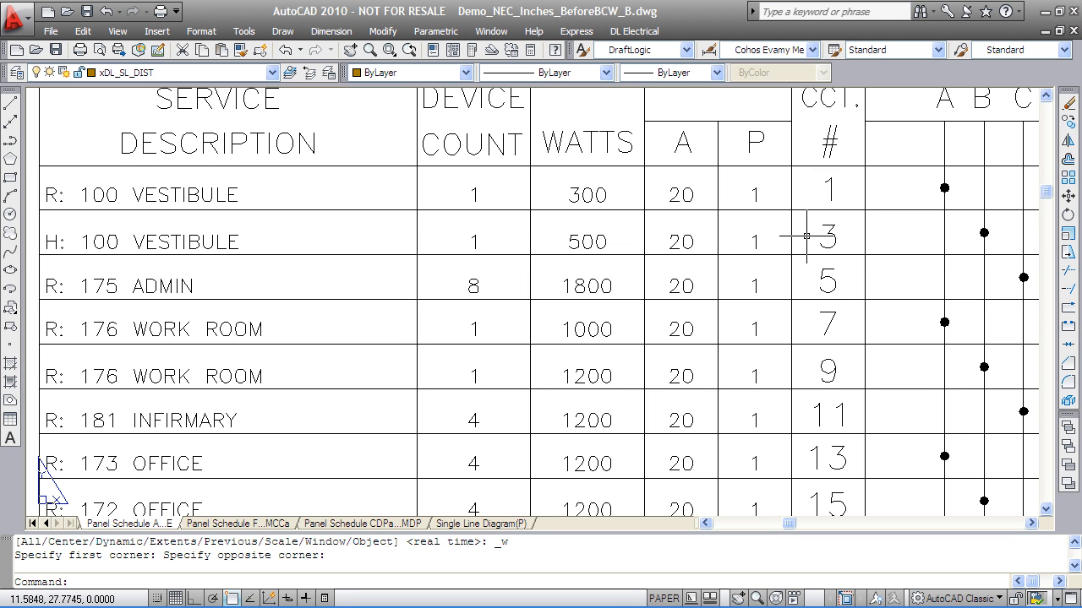
scroll(719, 437, "down", 2)
mouse_move(719, 437)
middle_mouse_down()
mouse_move(646, 224)
mouse_move(647, 89)
mouse_move(648, 199)
middle_mouse_up()
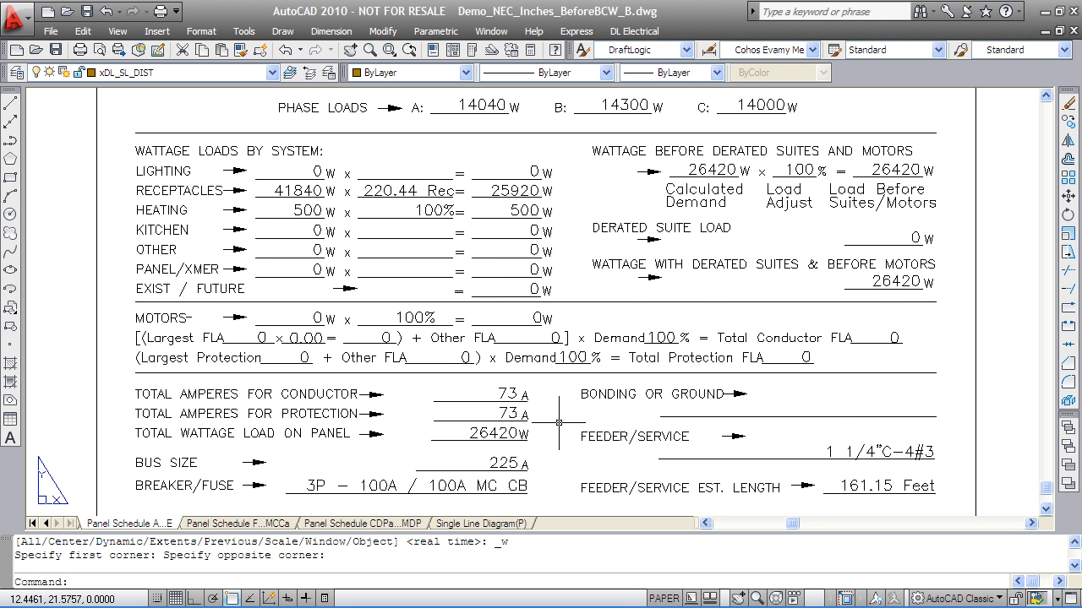
scroll(338, 464, "down", 5)
Step: In model space, set the gymnasium HVAC motor MOTORc to 20 horsepower and clear its load watts and full load amps
left_click(33, 523)
left_click(91, 525)
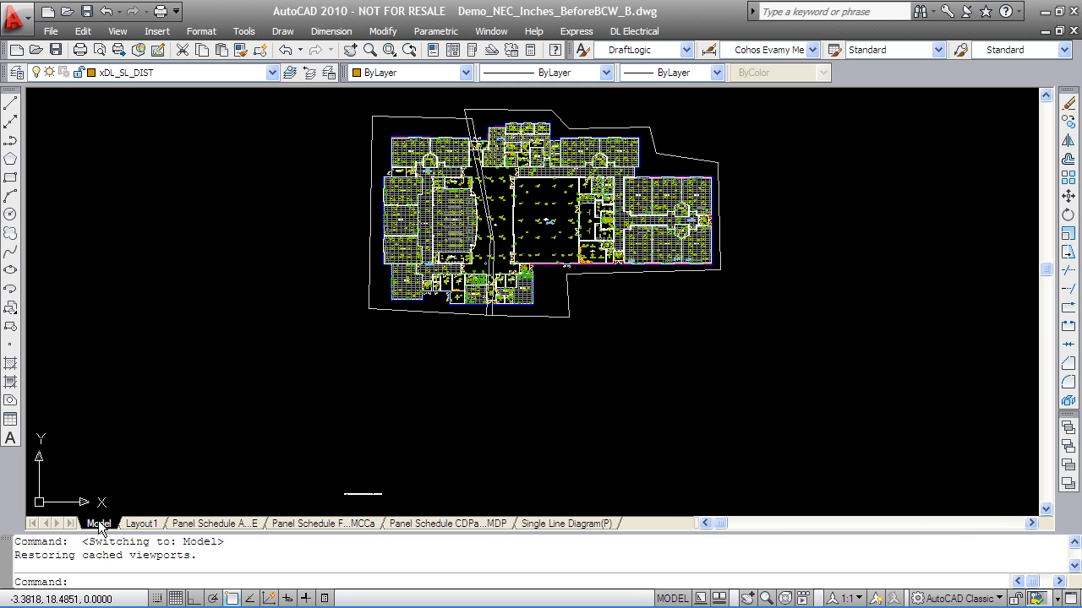
scroll(399, 412, "up", 3)
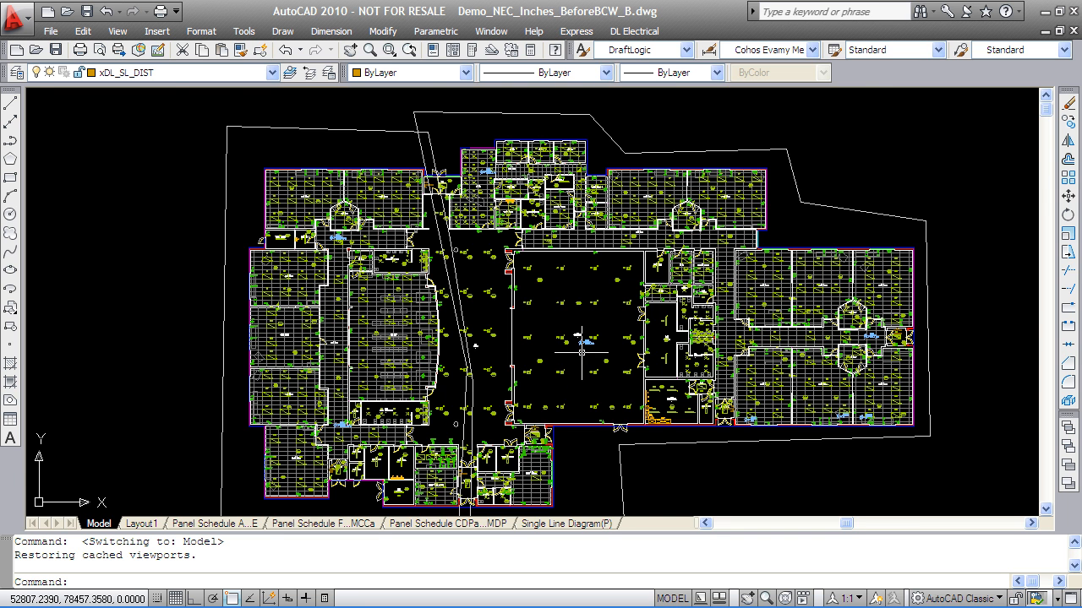
scroll(562, 346, "up", 5)
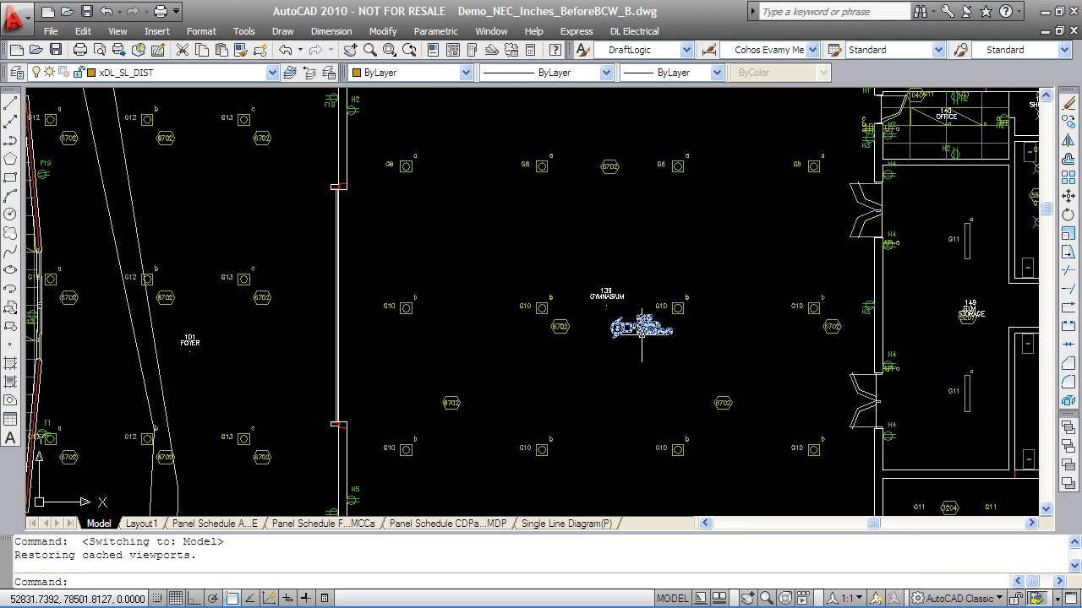
double_click(642, 329)
double_click(786, 237)
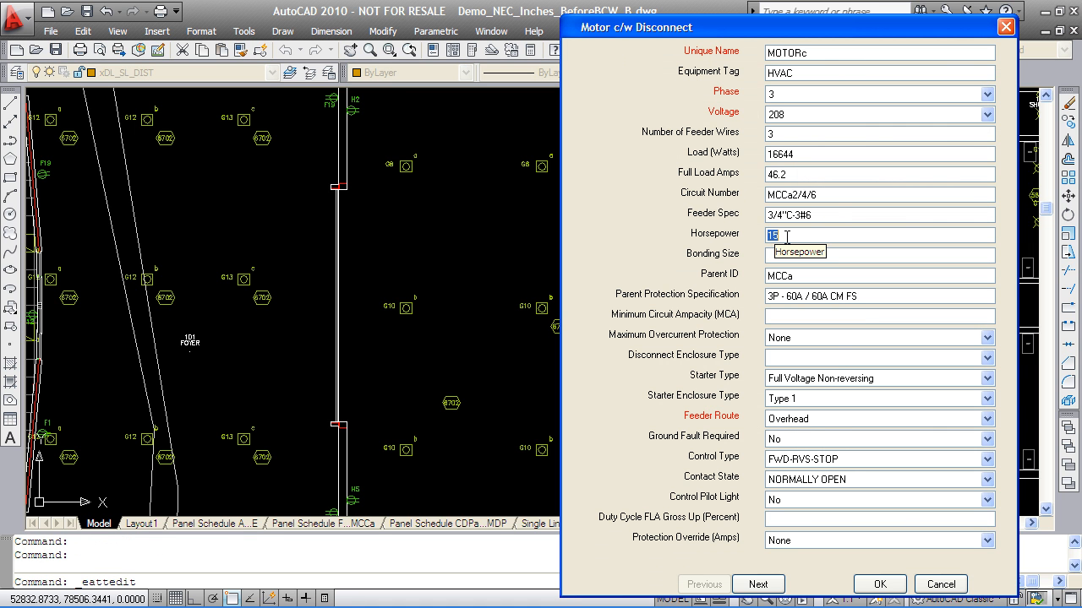
double_click(817, 175)
double_click(807, 152)
key("Delete")
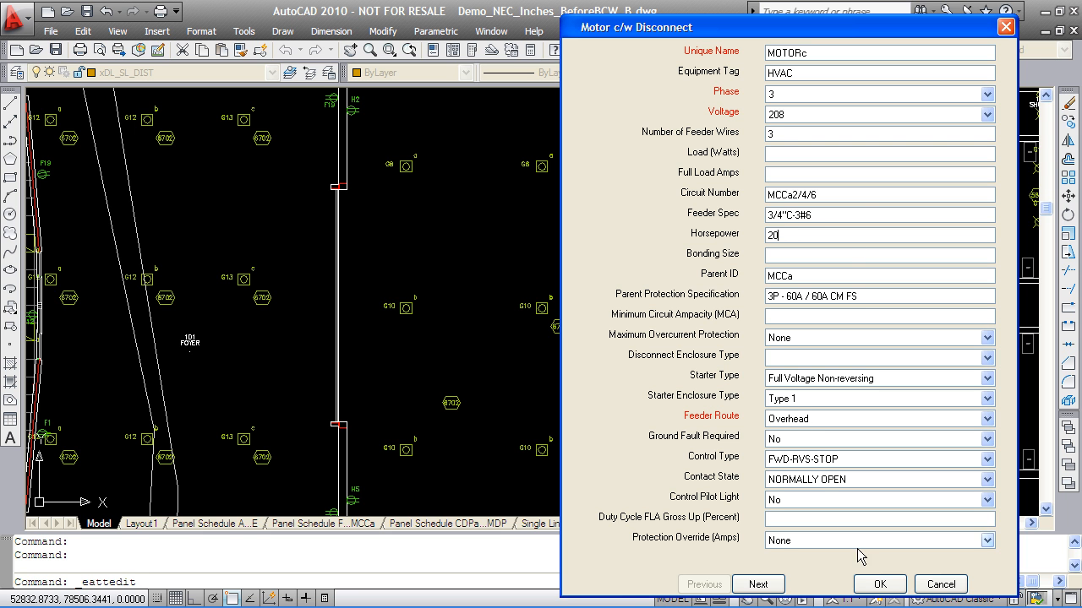
left_click(877, 584)
Step: Reopen the tool palettes and display the Copy, Move, Arrow, And Datalink Tools beside the floor plan
scroll(701, 296, "down", 5)
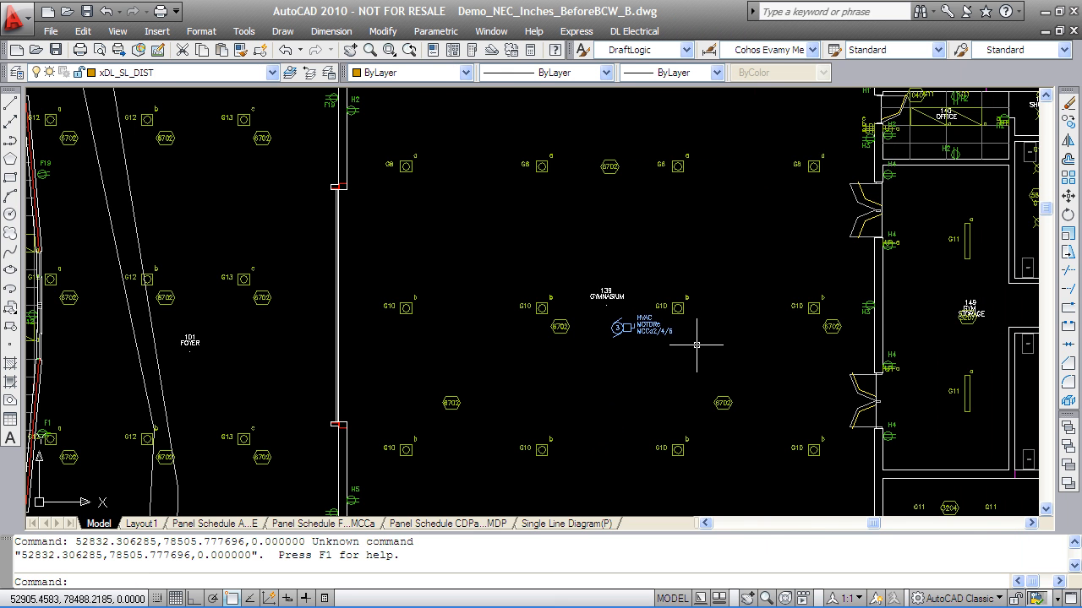
middle_click_drag(863, 311, 744, 330)
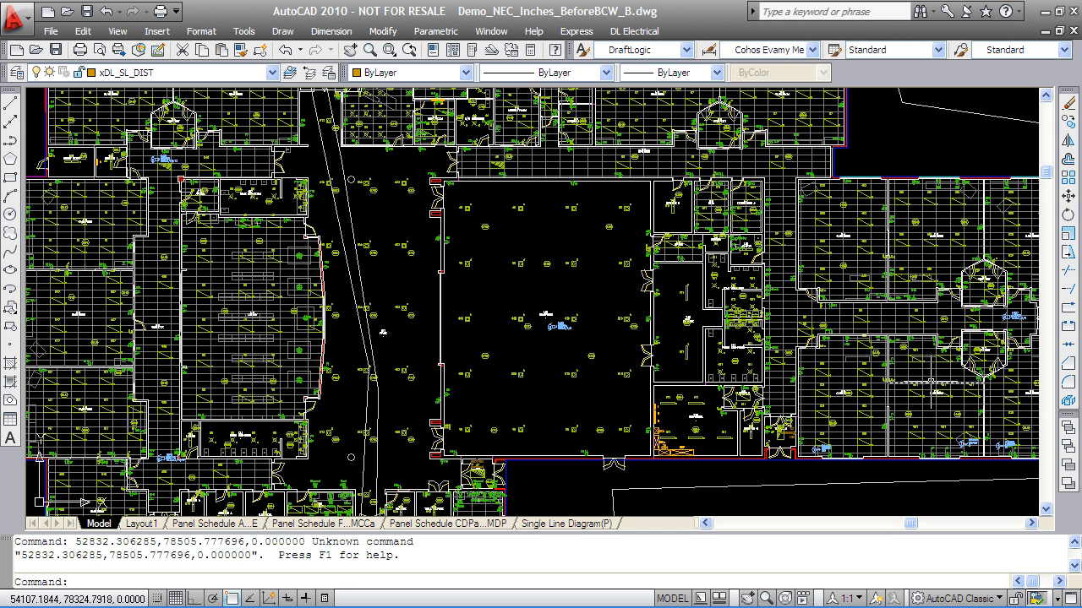
left_click(473, 49)
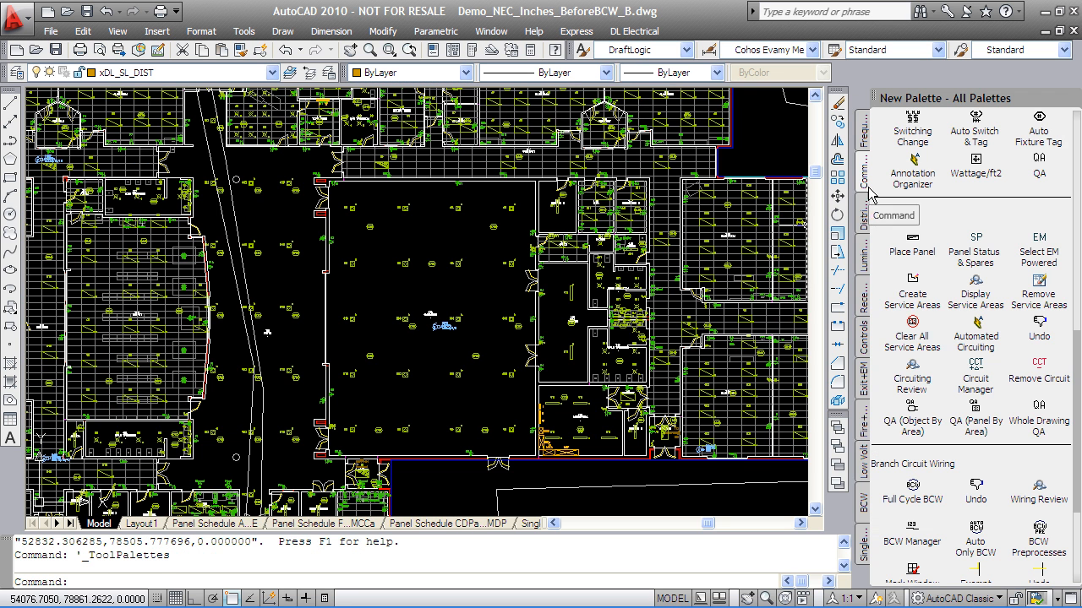
left_click(863, 133)
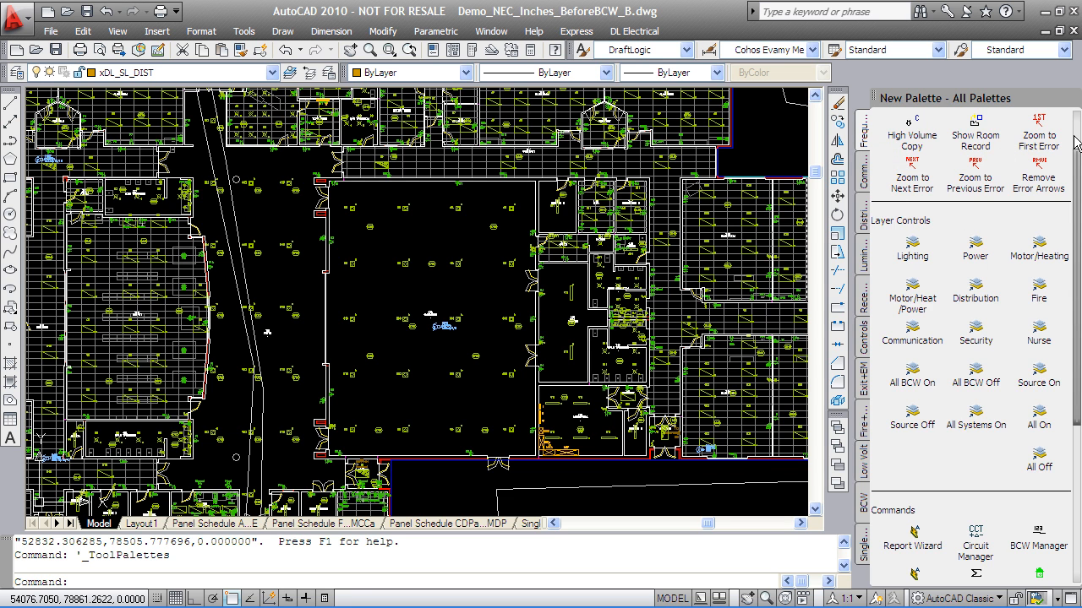
scroll(1010, 152, "up", 2)
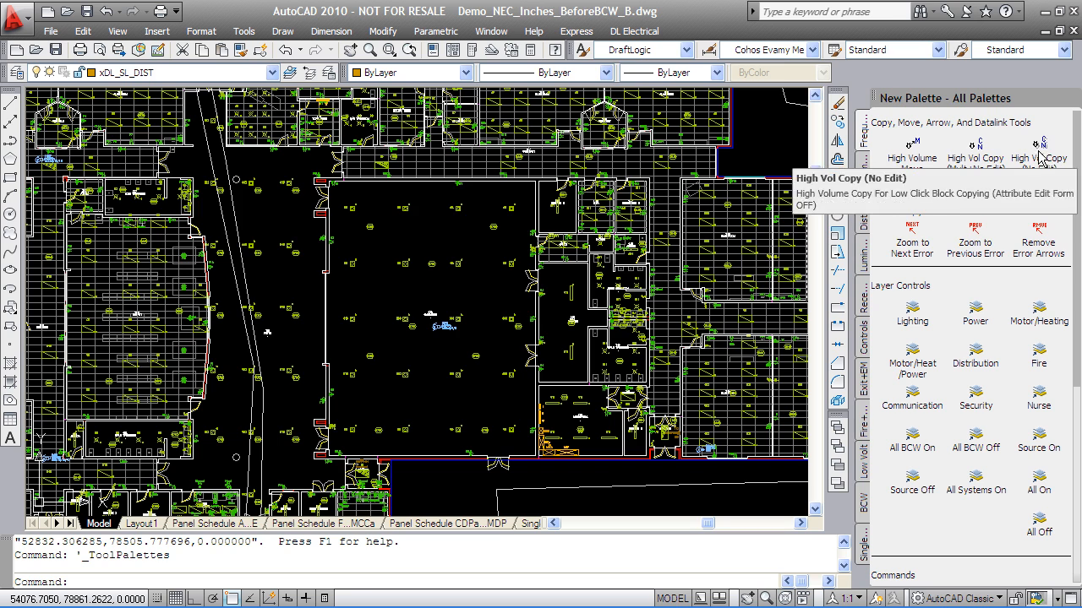
Step: Copy the HVAC motor into the corridor above the gymnasium, set it to 12 horsepower, and clear its feeder spec and parent protection specification
left_click(912, 207)
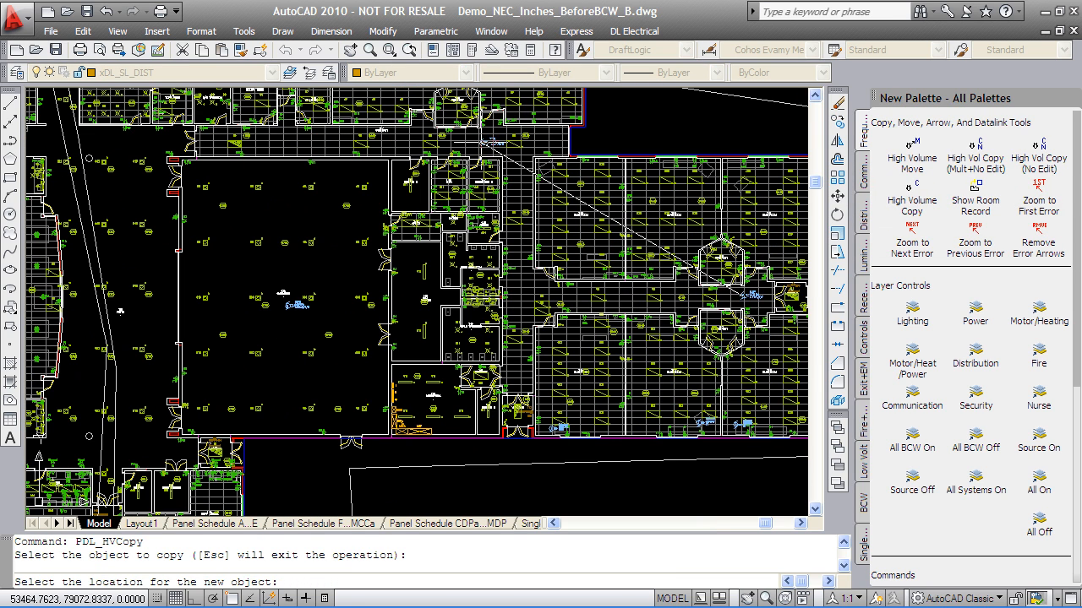
left_click(486, 162)
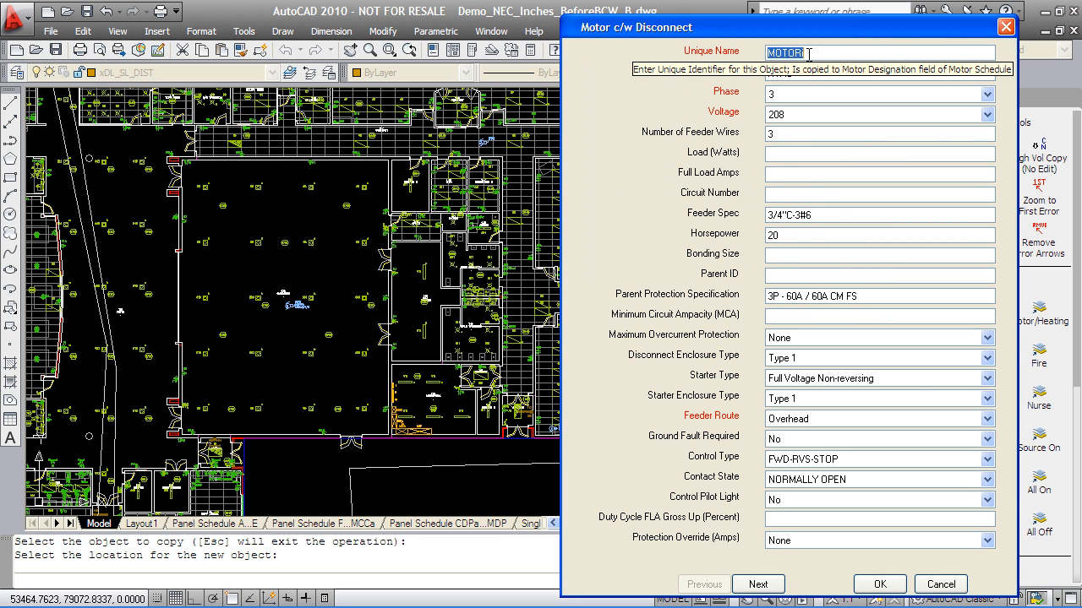
left_click(828, 216)
key("Delete")
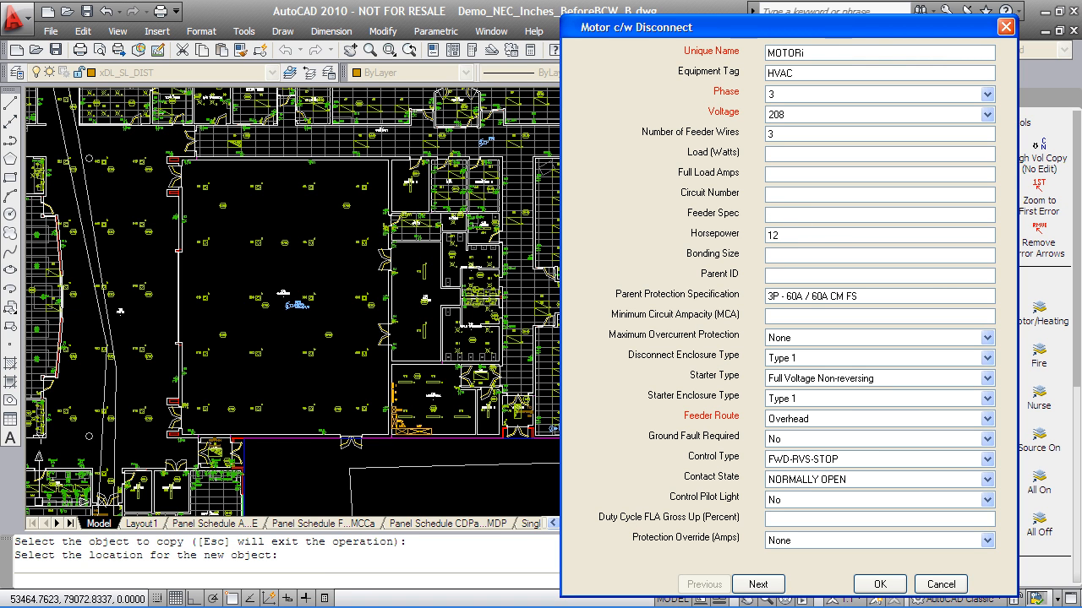
left_click(862, 295)
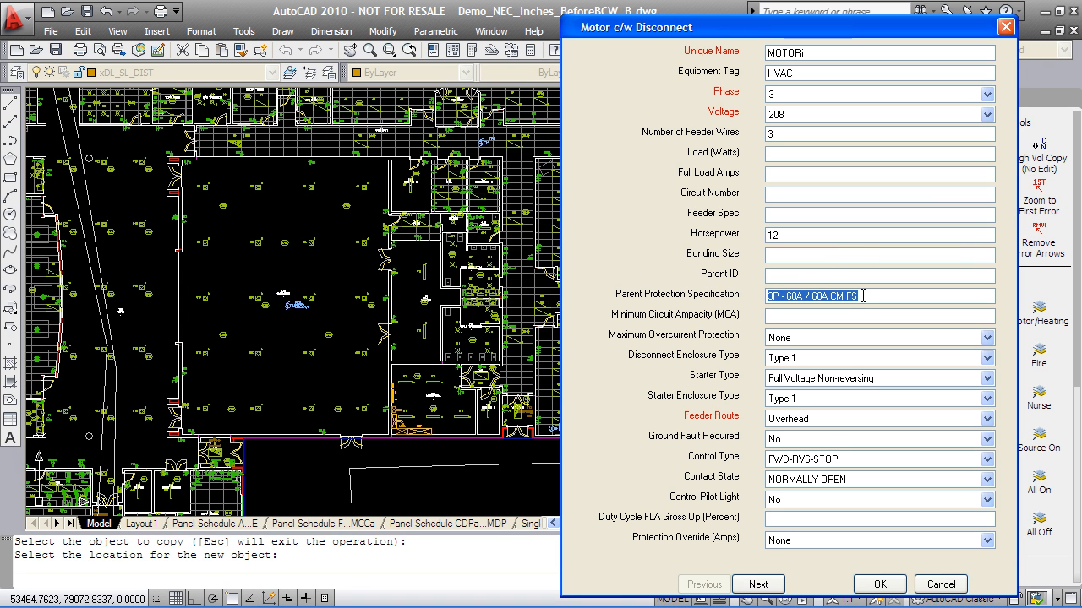
key("Delete")
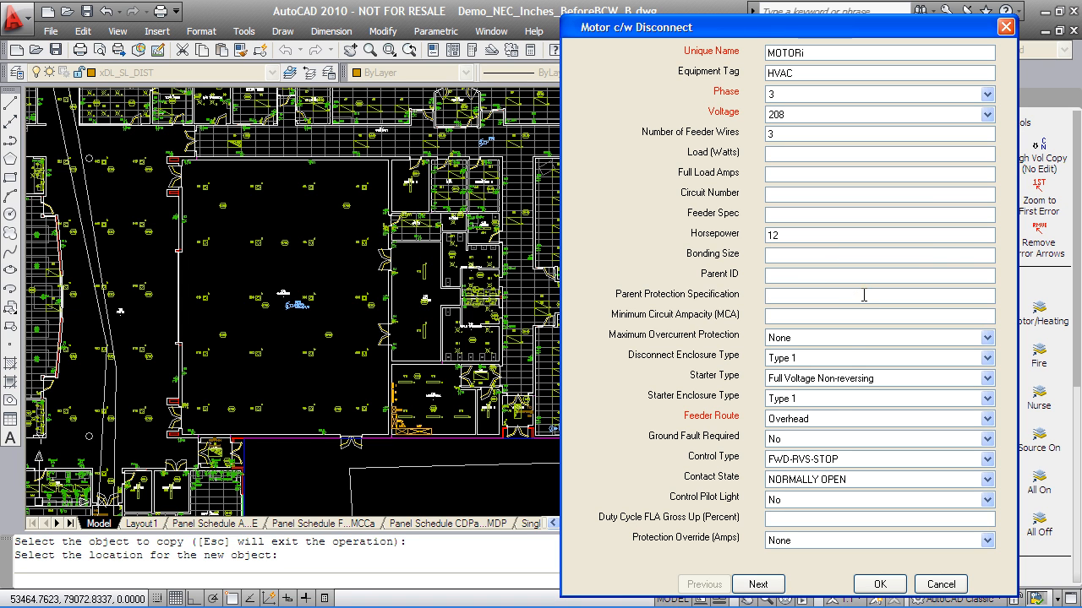
left_click(875, 584)
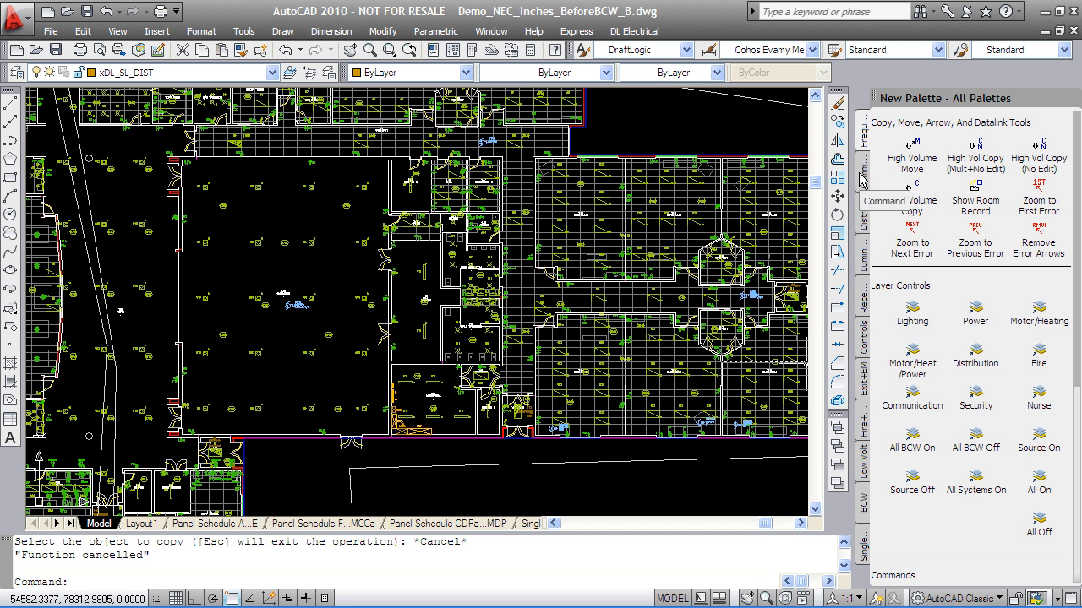
Step: Place a single surface panel on the east wall of breakout room 157 with an existing/future wattage of 100000
left_click(862, 219)
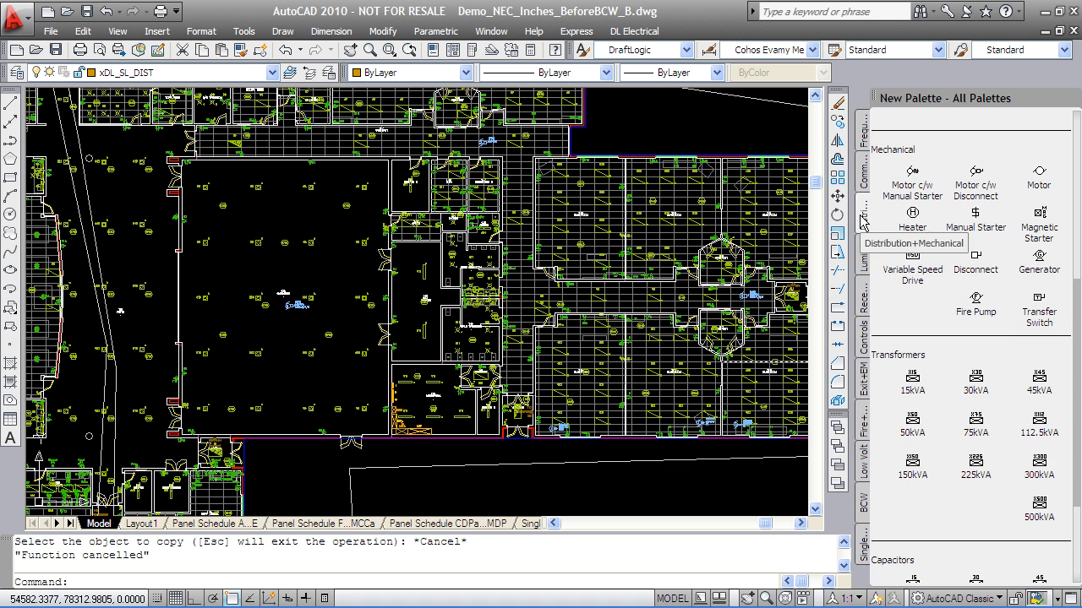
left_click_drag(1077, 295, 1077, 127)
scroll(1076, 128, "down", 1)
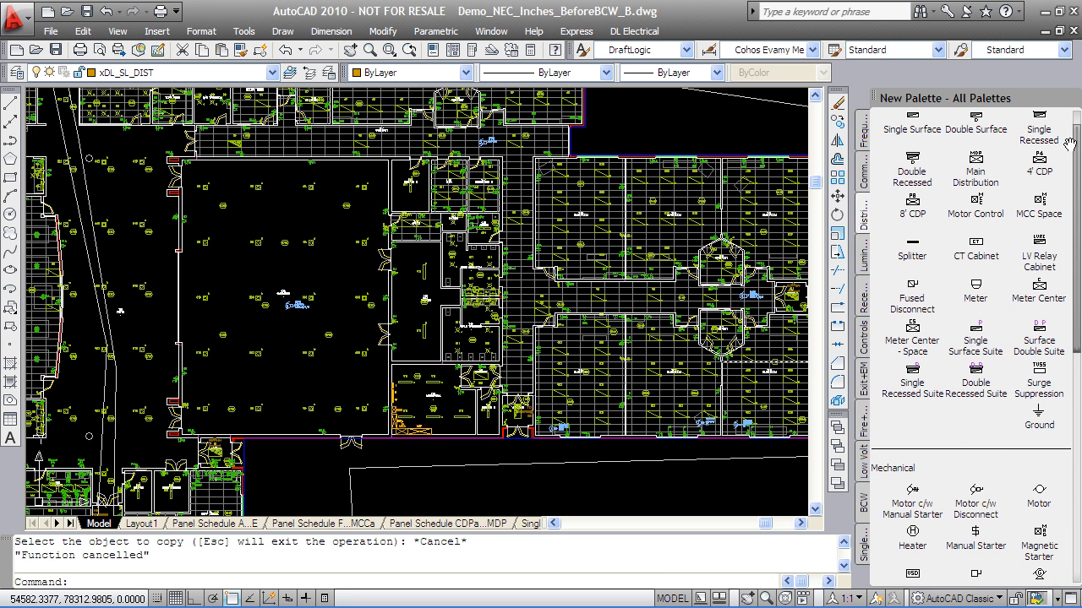
left_click(914, 118)
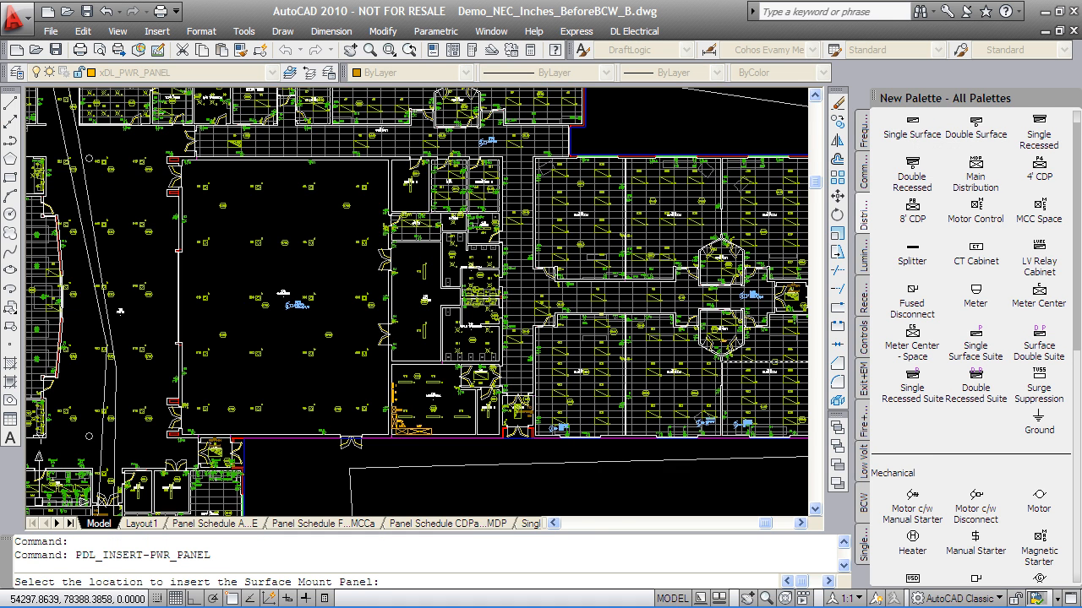
scroll(715, 341, "up", 4)
scroll(680, 319, "up", 4)
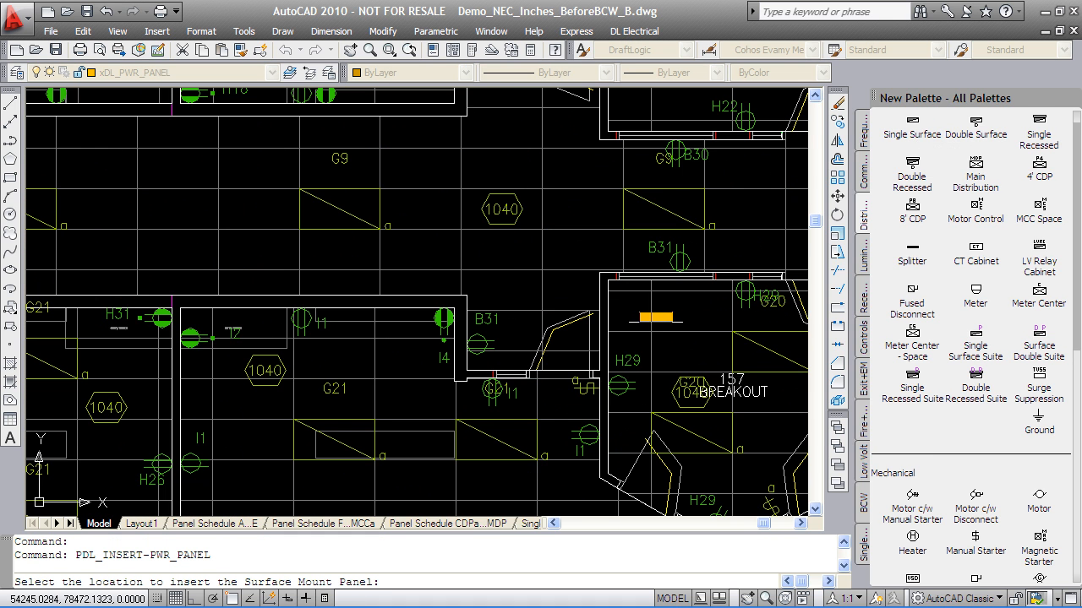
middle_click_drag(697, 328, 528, 305)
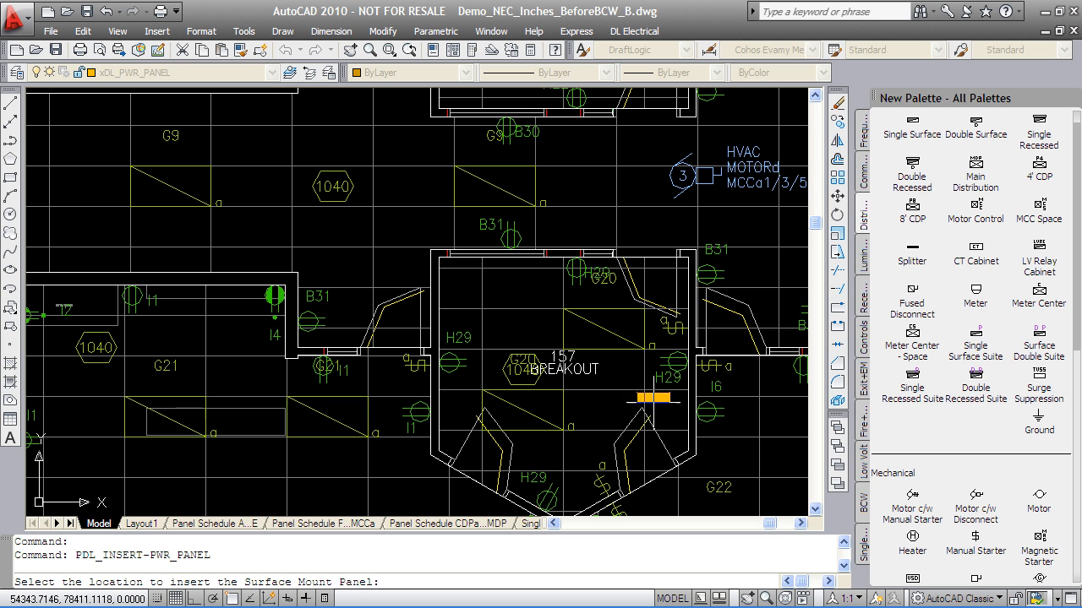
left_click(682, 403)
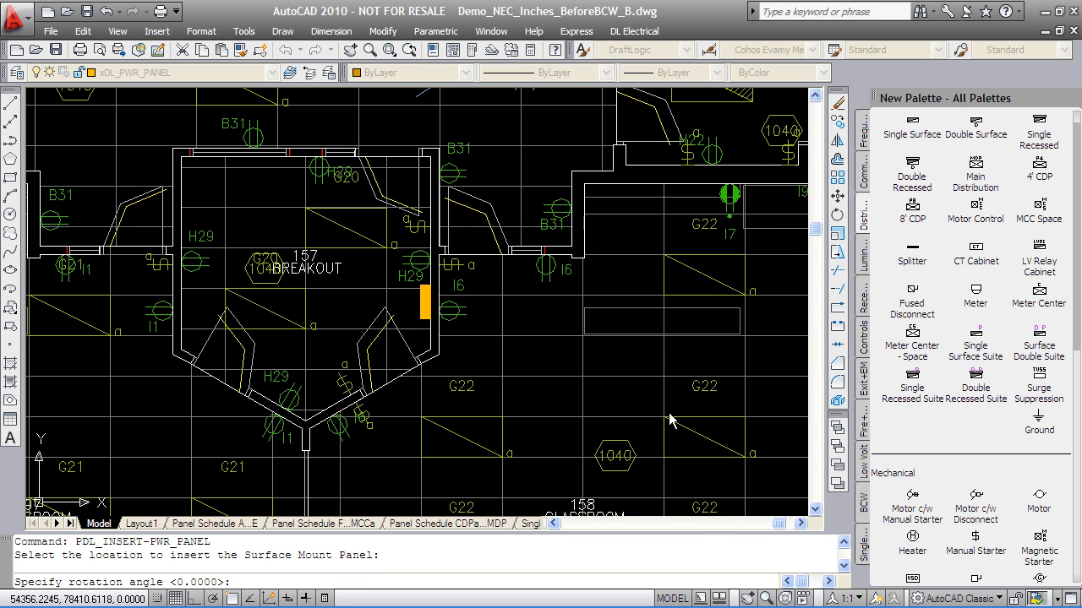
key("Return")
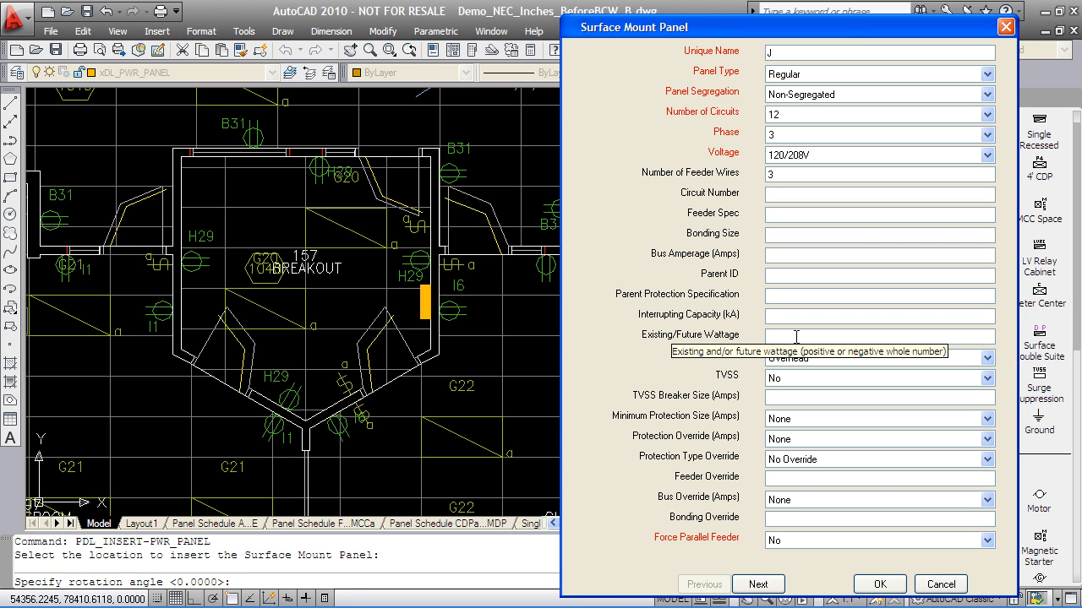
type("100000")
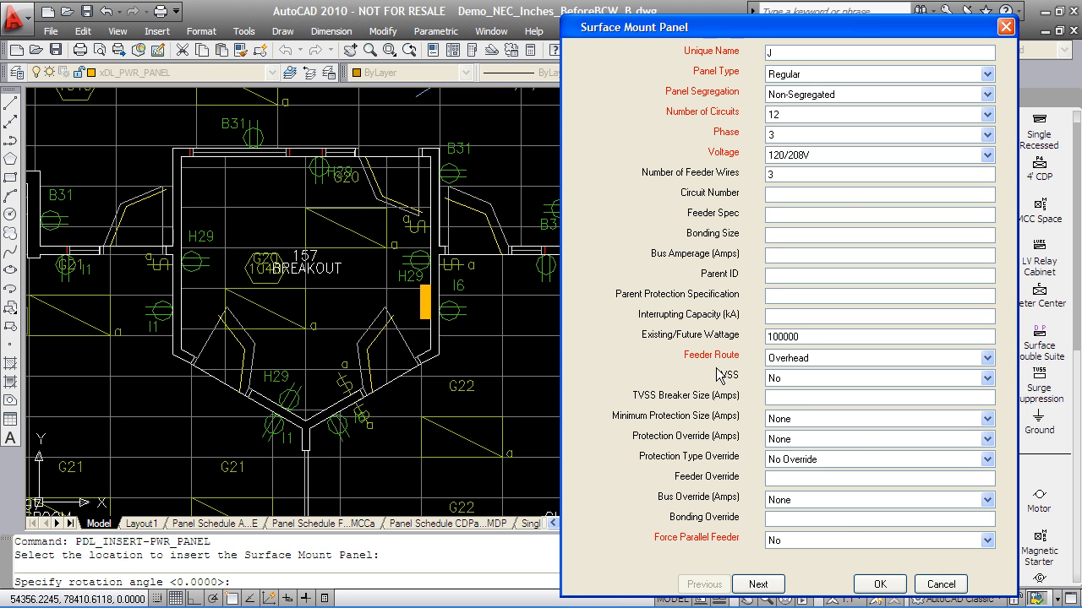
left_click(879, 584)
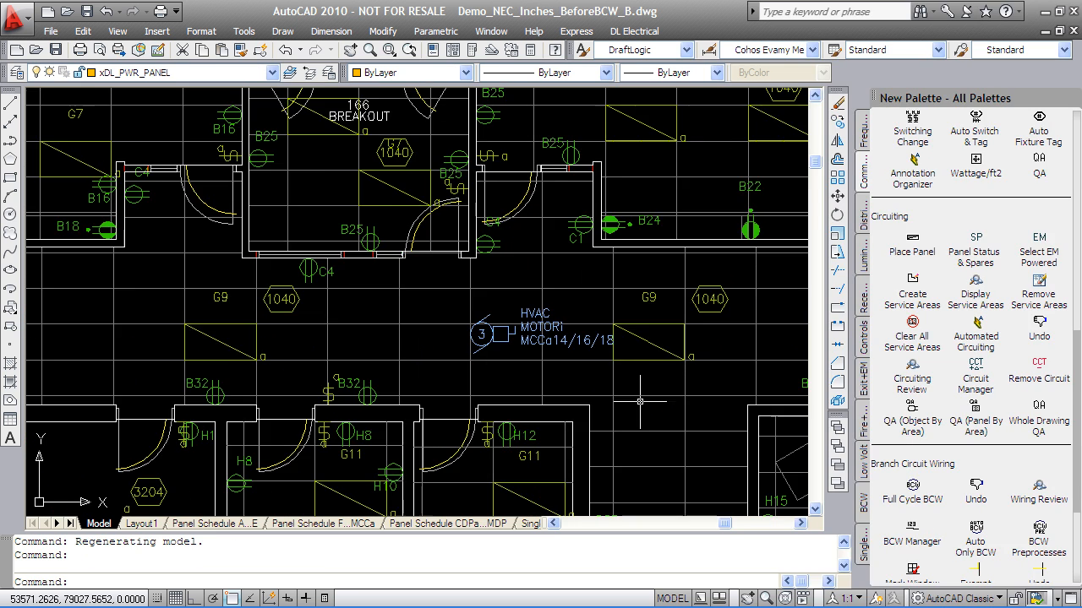
Step: Check the circuit label of the copied HVAC motor in the corridor and survey the surrounding floor plan
scroll(616, 364, "up", 1)
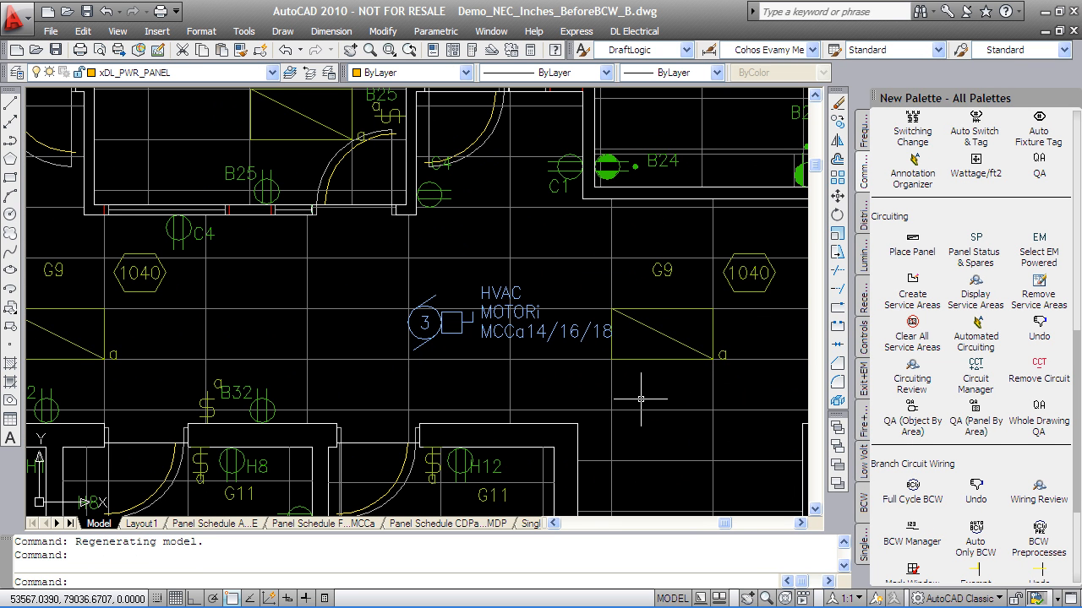
scroll(641, 399, "down", 1)
scroll(641, 399, "down", 5)
scroll(646, 423, "up", 3)
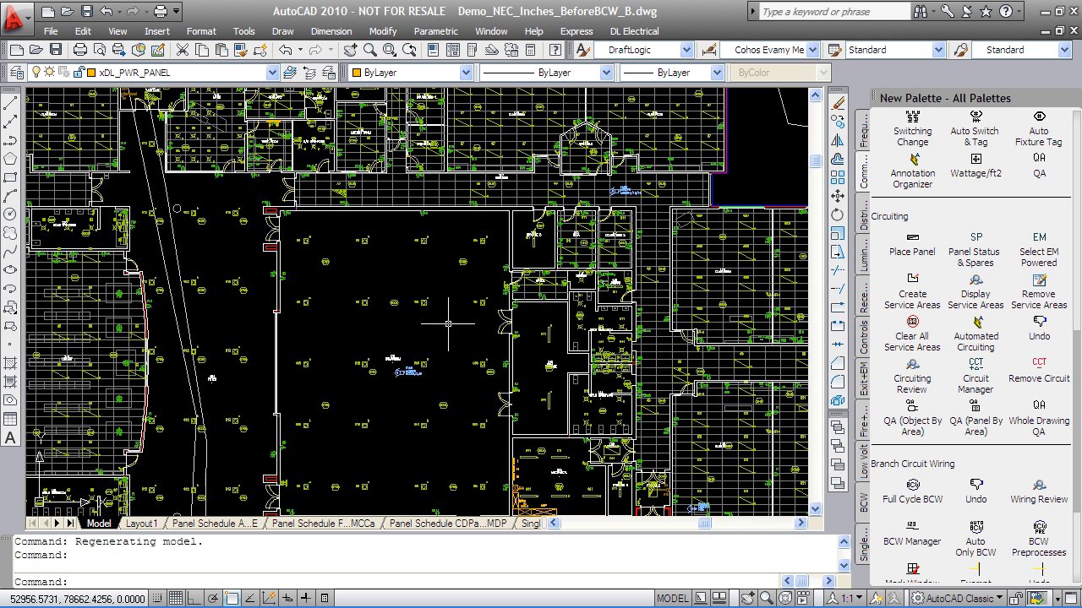
scroll(448, 325, "down", 2)
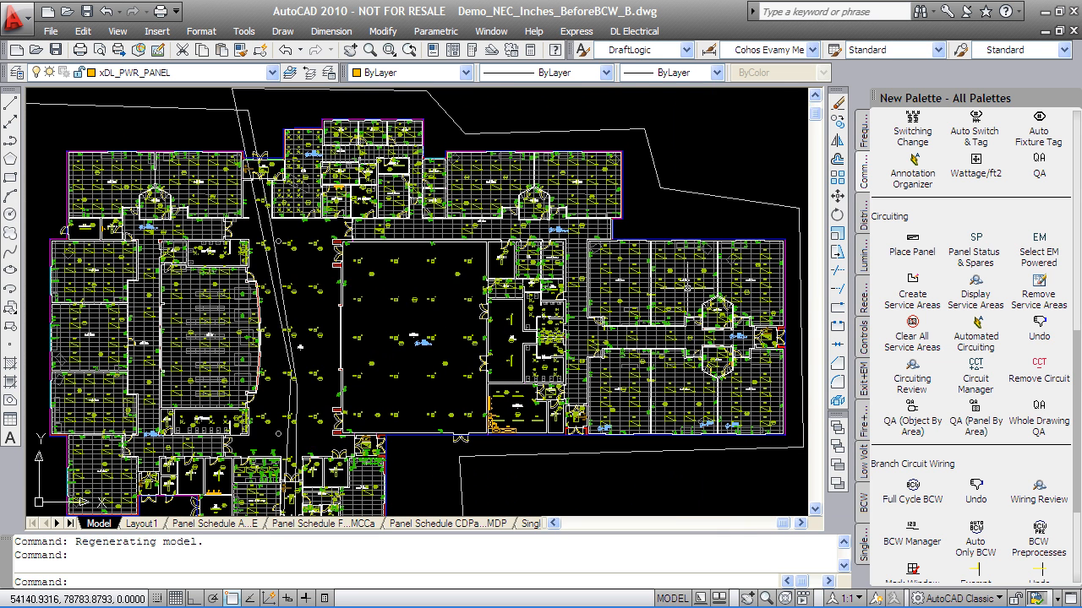
Step: Generate the panel schedules and a portrait single line diagram with the Report Wizard, keeping the prior version of the diagram
left_click(633, 31)
mouse_move(657, 304)
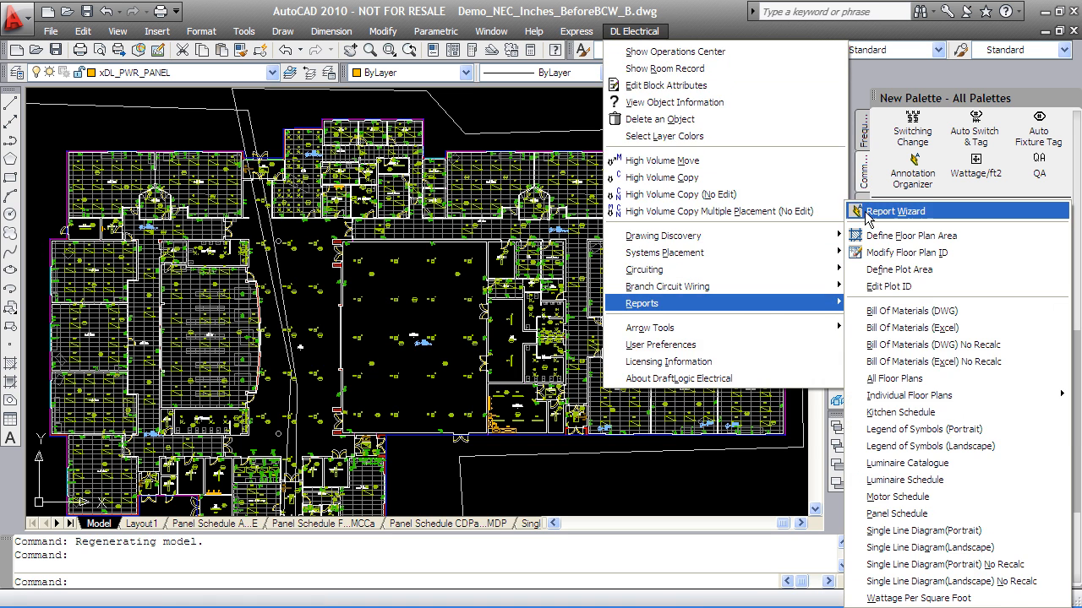
left_click(724, 208)
scroll(571, 319, "down", 3)
left_click(543, 305)
left_click(543, 319)
left_click(824, 405)
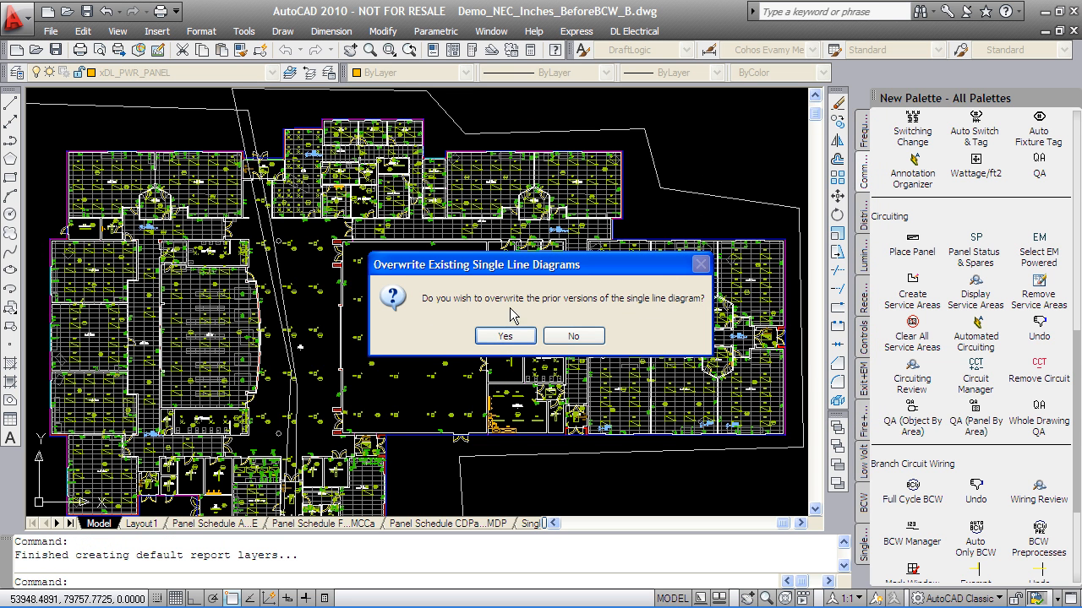
left_click(581, 336)
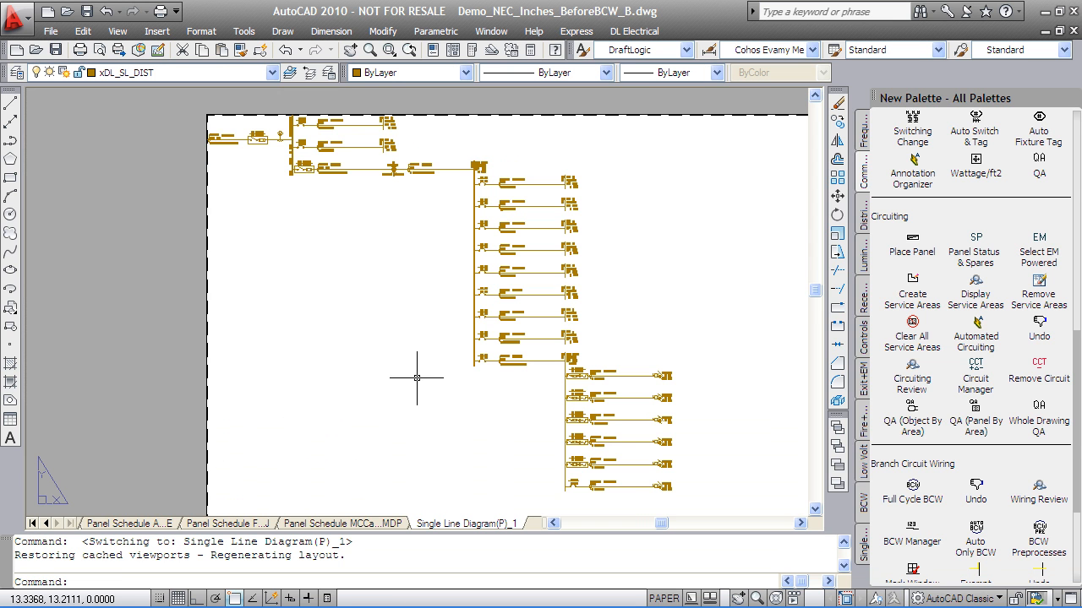
Step: Examine the MOTORi and panel J feeders, breakers and ratings on the Single Line Diagram(P)_1 layout
scroll(642, 490, "up", 5)
middle_click_drag(634, 490, 605, 349)
scroll(605, 349, "up", 3)
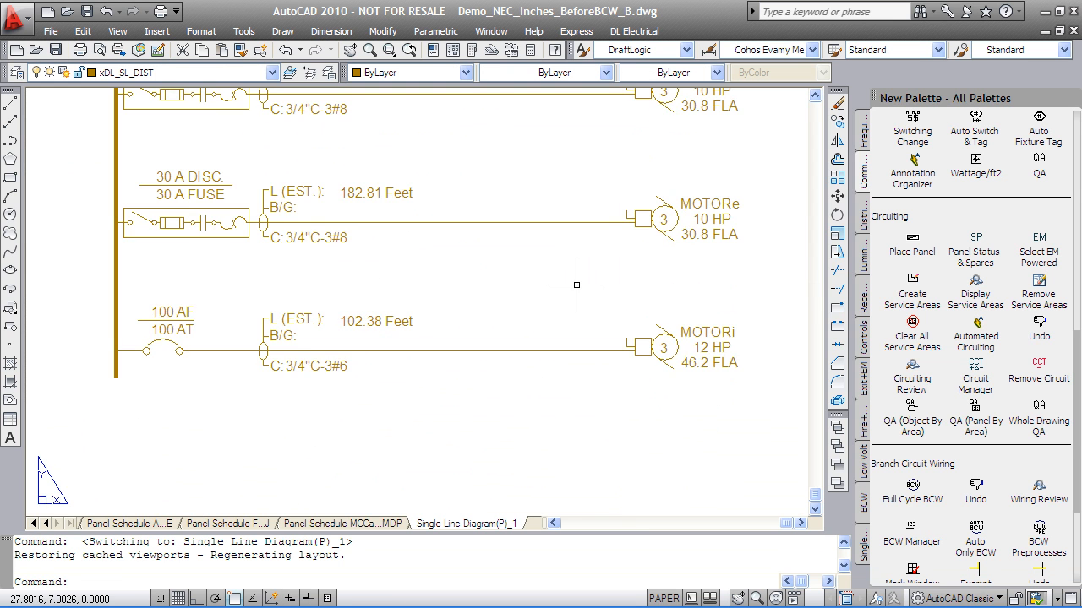
scroll(580, 285, "up", 1)
middle_click_drag(740, 410, 596, 384)
scroll(473, 355, "down", 5)
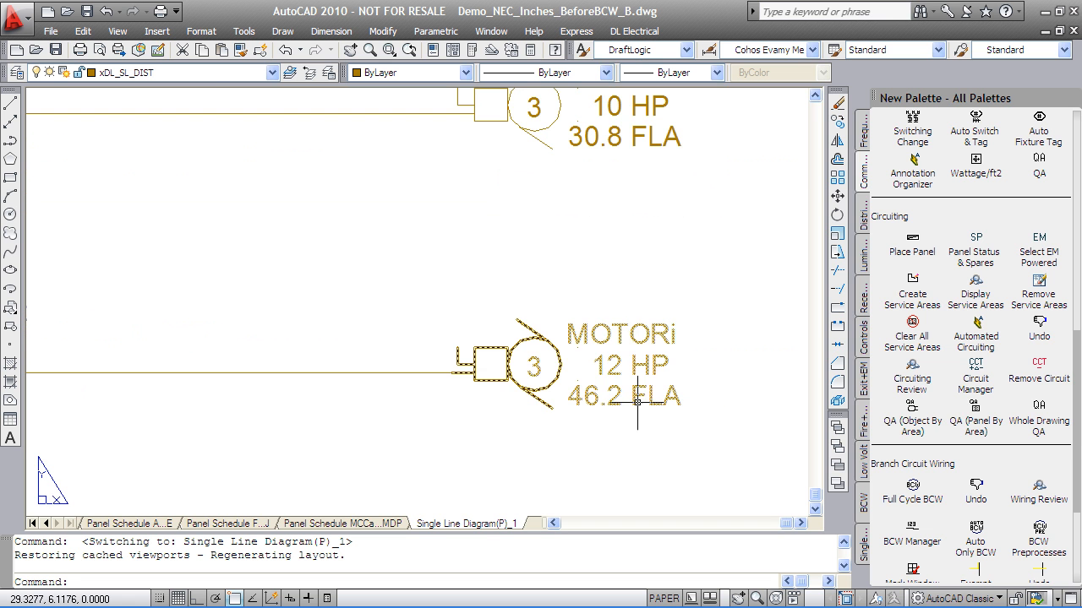
scroll(472, 328, "up", 5)
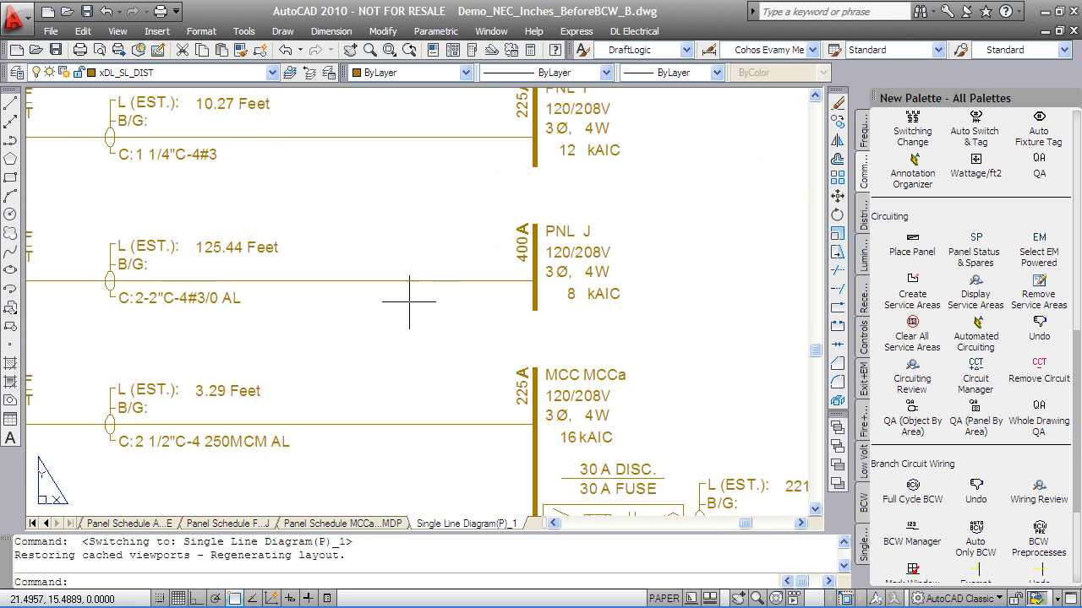
middle_click_drag(492, 309, 572, 381)
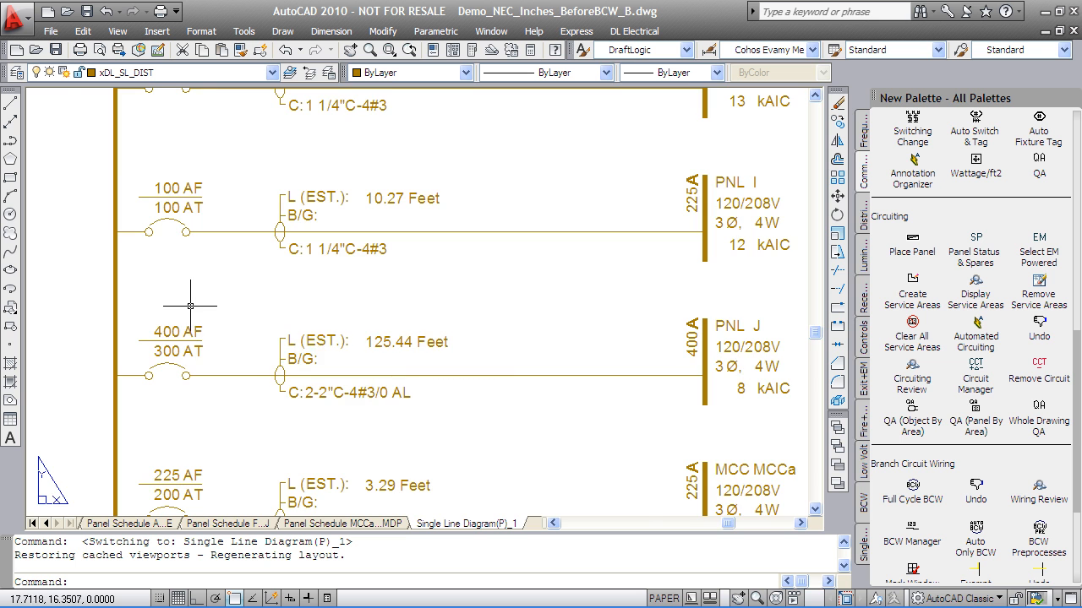
Step: Trace the single line diagram upstream through transformer Ta and the MDP disconnects to the incoming service feeder
scroll(205, 302, "down", 5)
middle_click_drag(335, 256, 409, 313)
scroll(409, 313, "up", 3)
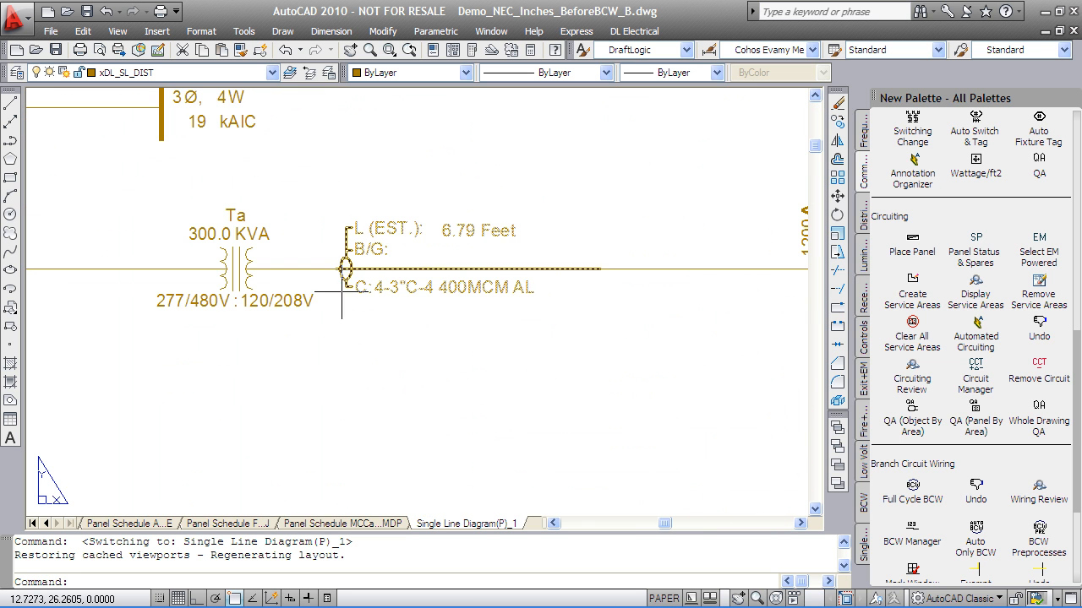
middle_click_drag(295, 355, 567, 385)
middle_click_drag(267, 362, 500, 376)
middle_click_drag(362, 374, 466, 382)
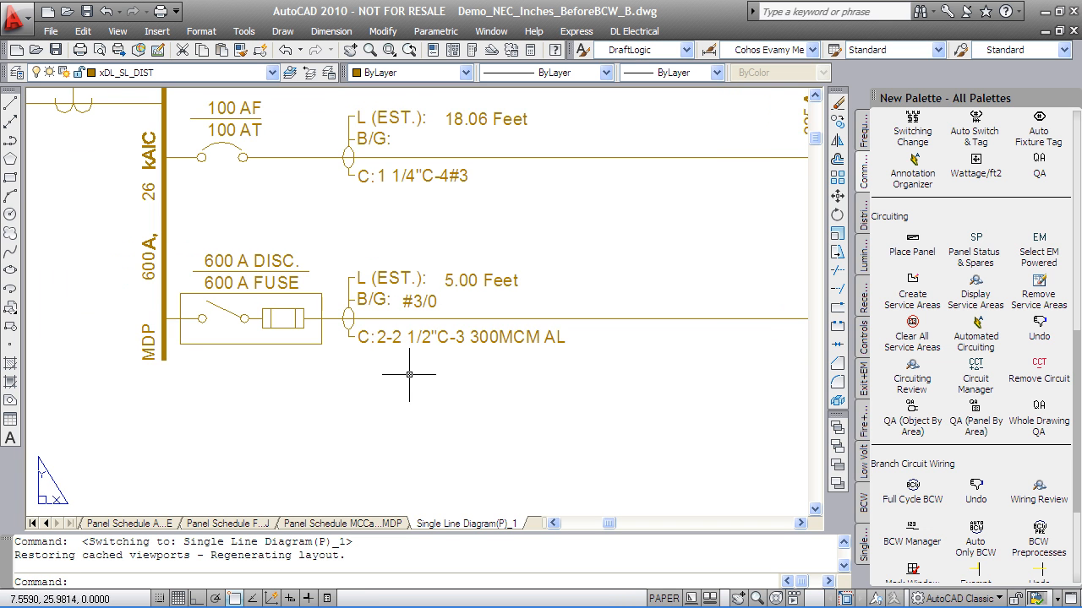
mouse_move(81, 265)
middle_mouse_down()
mouse_move(107, 259)
mouse_move(402, 325)
middle_mouse_up()
mouse_move(333, 295)
middle_mouse_down()
mouse_move(572, 394)
mouse_move(481, 371)
middle_mouse_up()
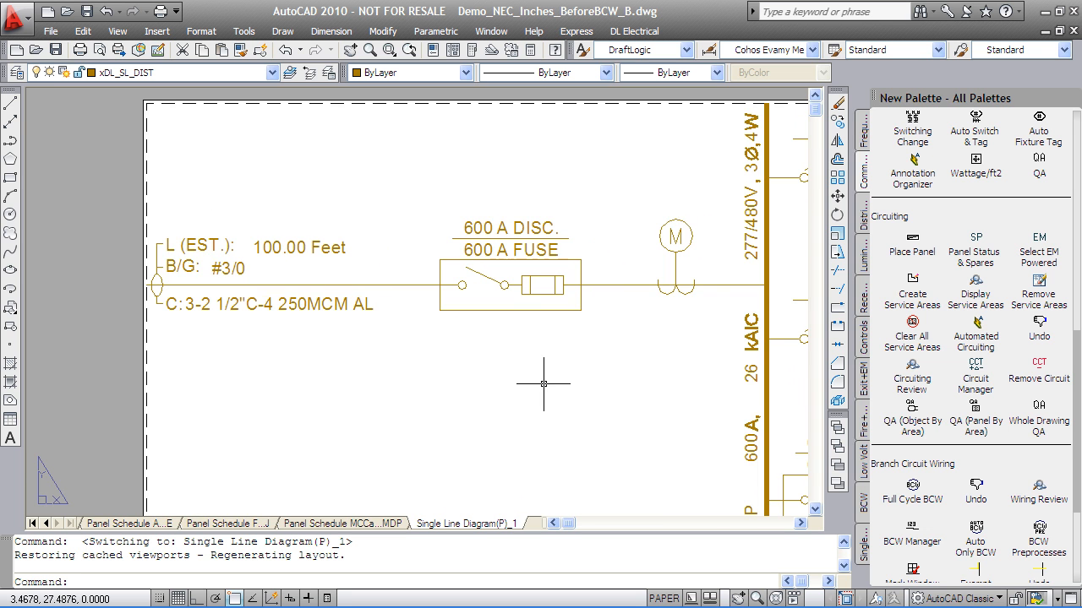
scroll(543, 383, "down", 5)
mouse_move(447, 358)
middle_mouse_down()
mouse_move(495, 331)
mouse_move(434, 270)
mouse_move(381, 304)
middle_mouse_up()
scroll(346, 348, "down", 3)
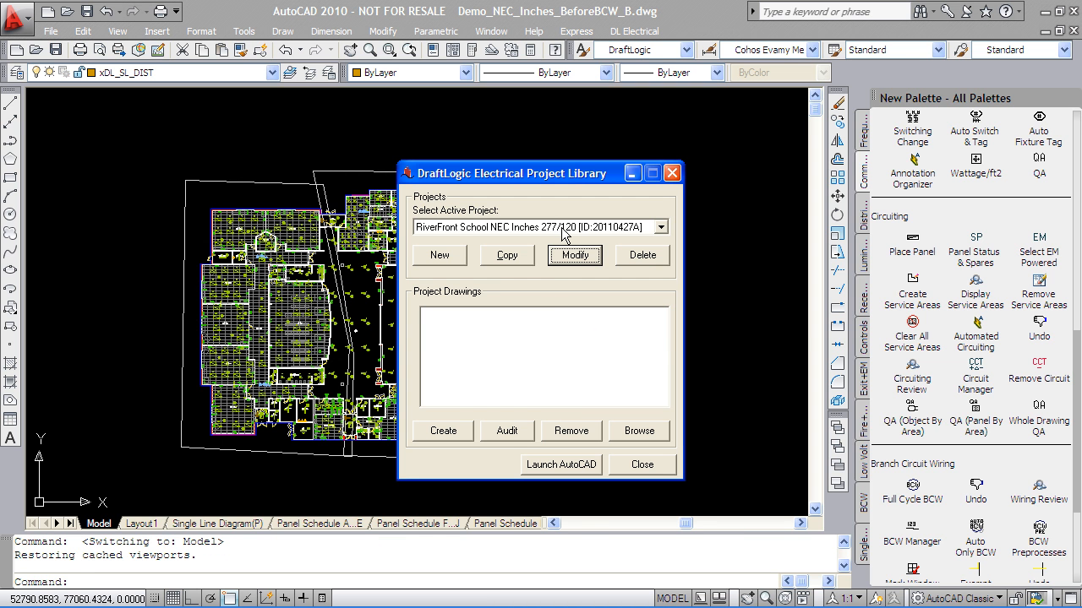
Step: Review the RiverFront School NEC project's Branch Circuit Wiring parameters, accept them, and minimize the project library
left_click(577, 255)
left_click(577, 192)
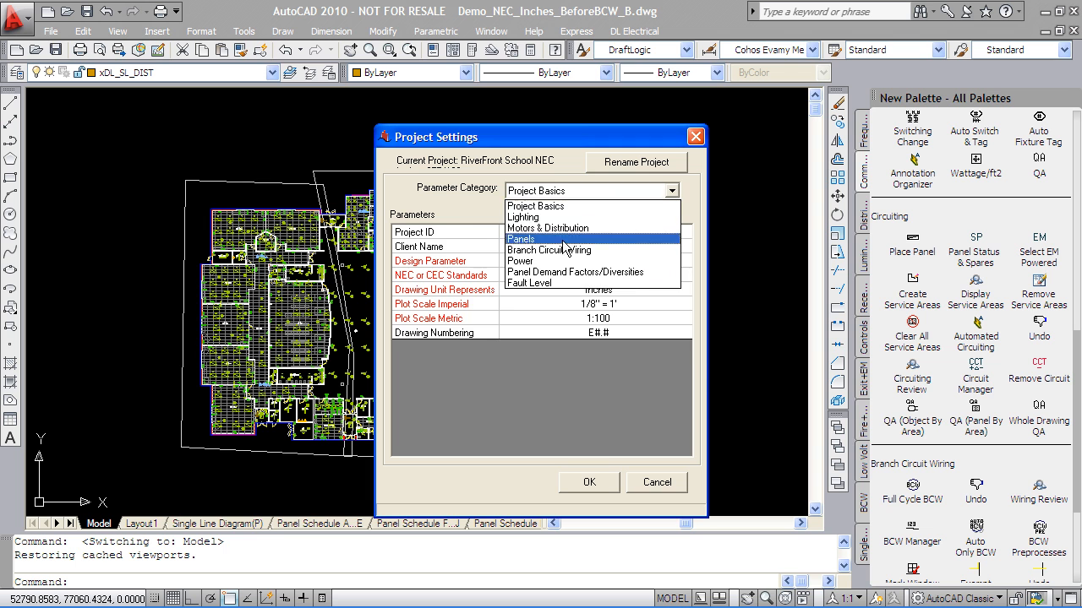
left_click(558, 245)
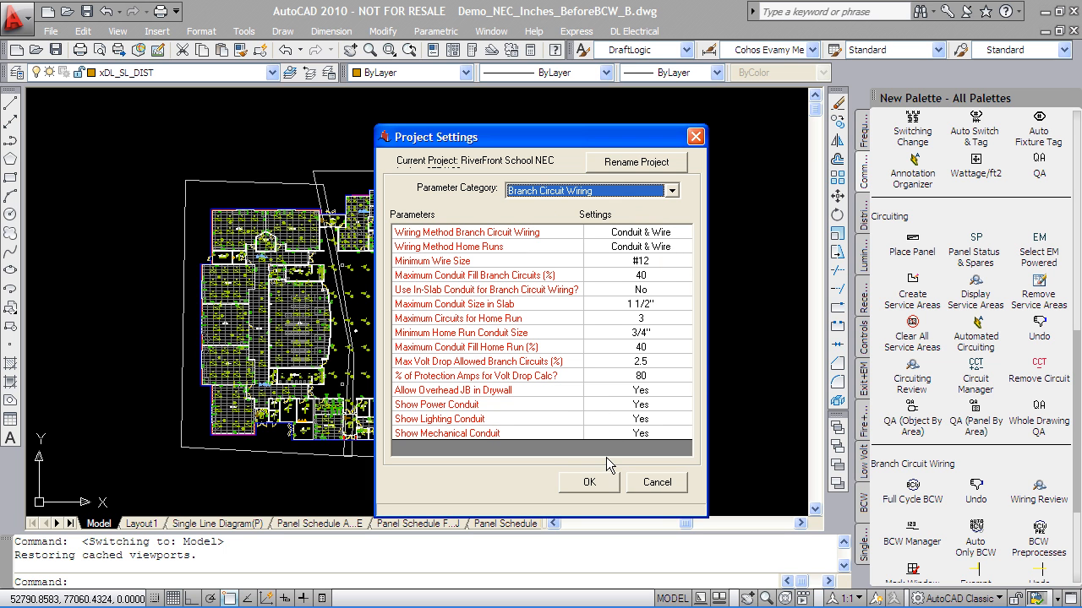
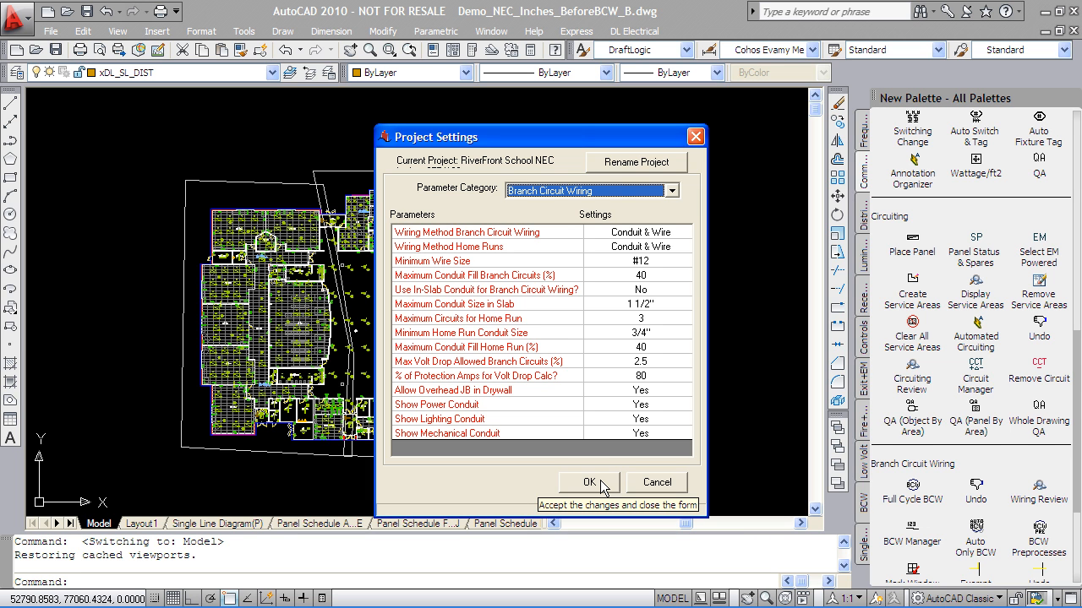
left_click(602, 485)
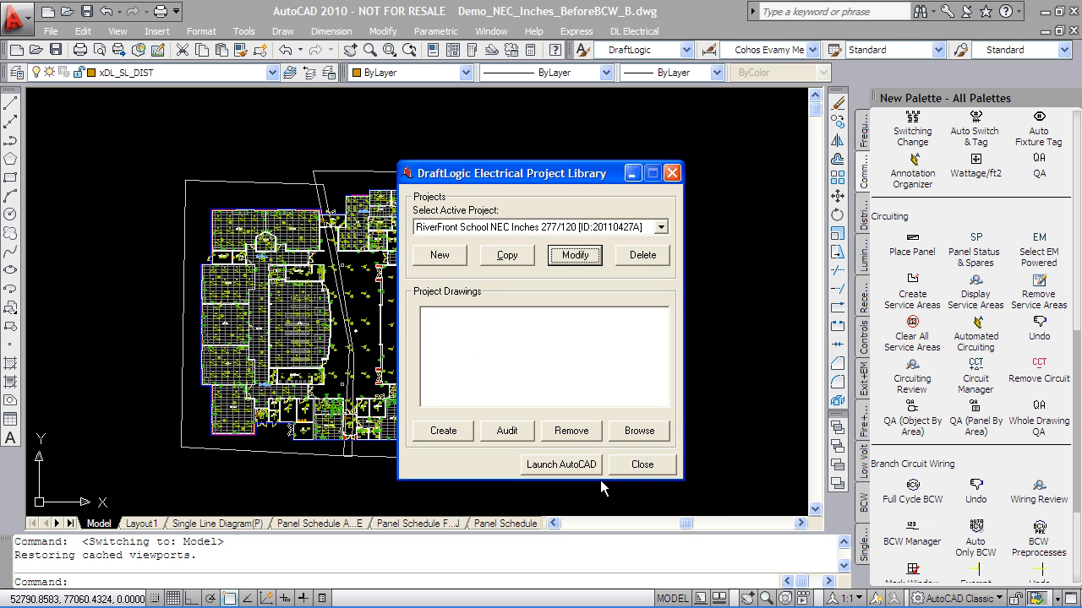
left_click(632, 174)
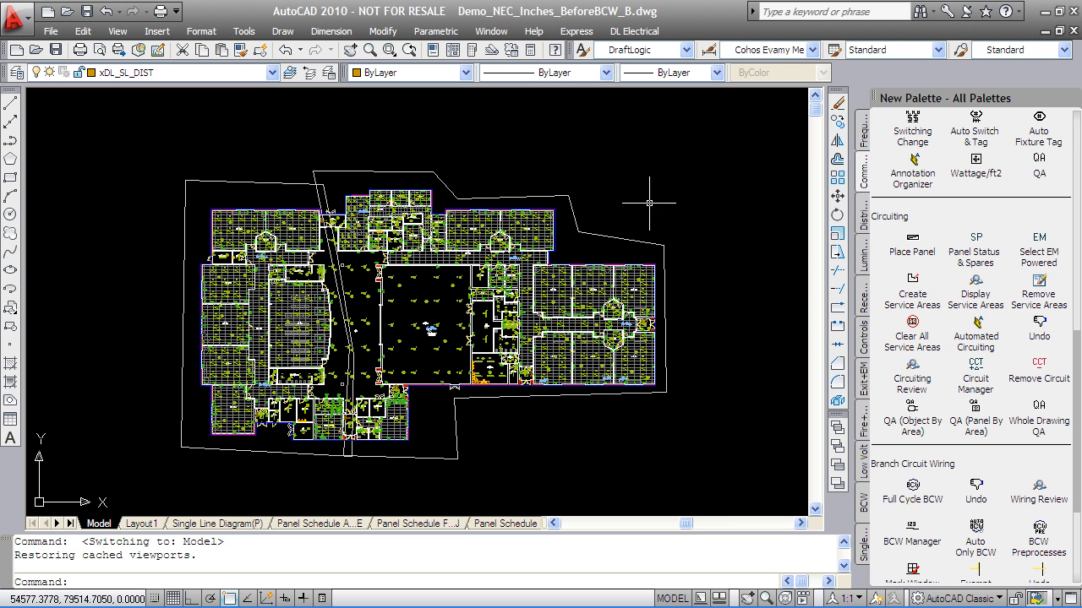
Step: Run Full Cycle BCW to generate the branch circuit wiring on the floor plan
left_click(912, 486)
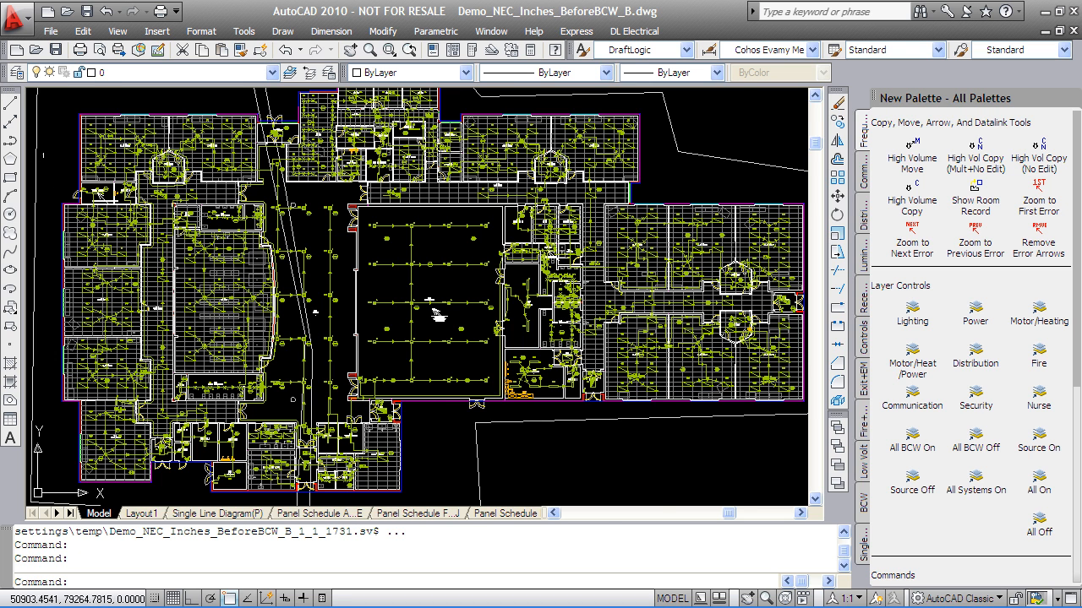
Step: Examine the lighting branch circuit wiring from classroom 105 through corridor 102 to the G15,17 home run in classroom 110
scroll(50, 127, "up", 6)
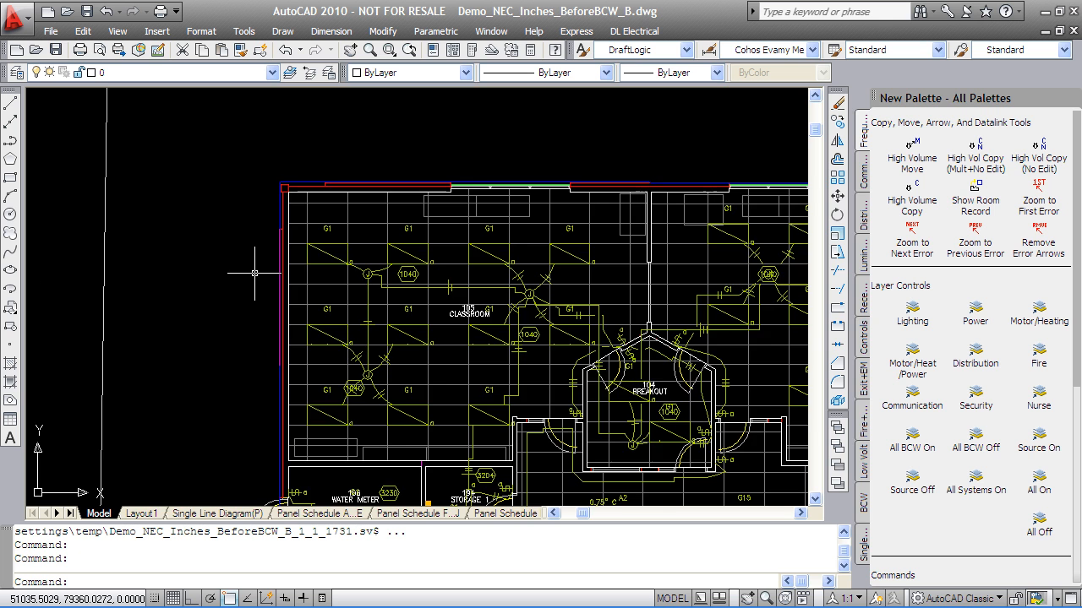
scroll(255, 273, "up", 1)
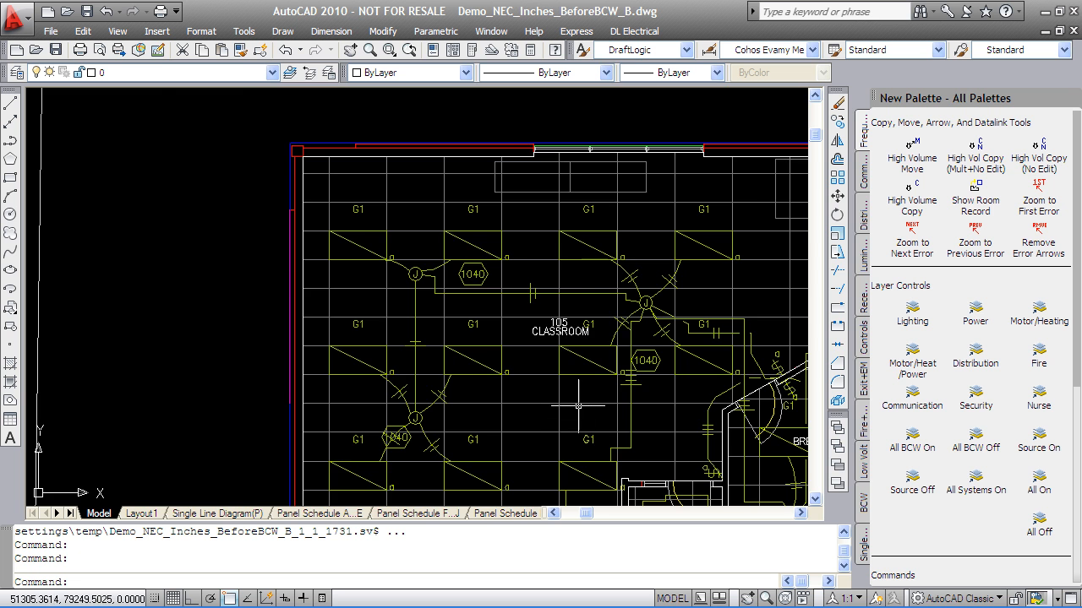
middle_click_drag(548, 415, 422, 266)
scroll(449, 338, "down", 2)
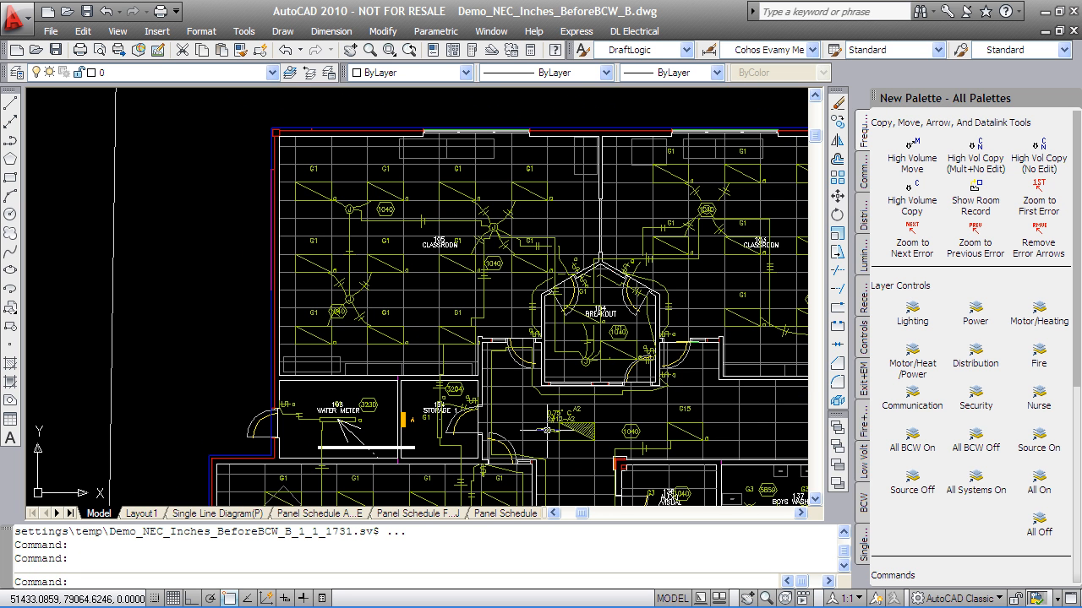
middle_click_drag(559, 445, 498, 284)
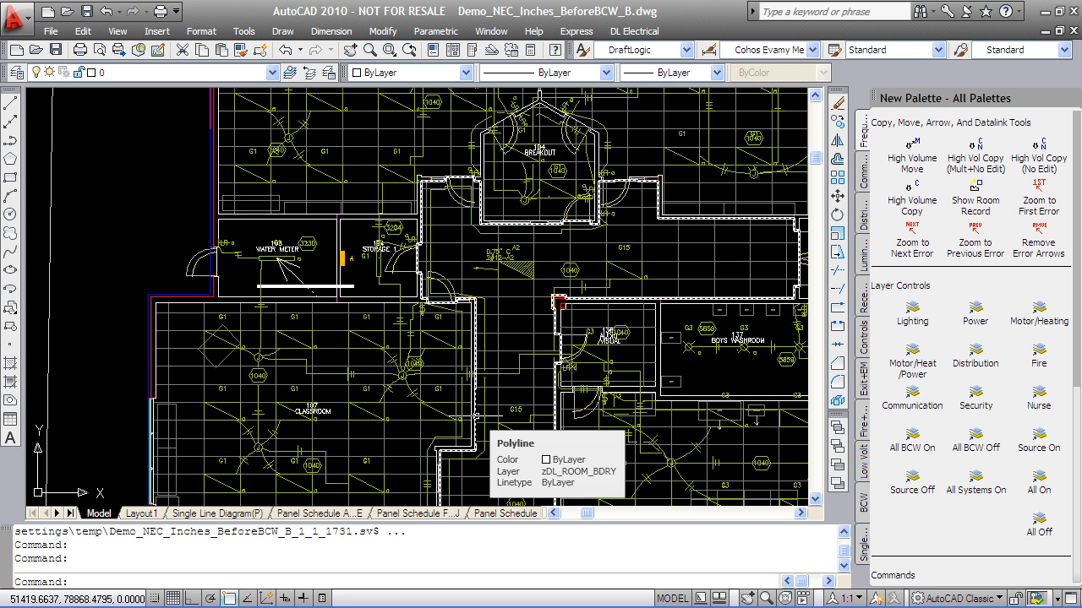
middle_click_drag(475, 415, 439, 144)
middle_click_drag(457, 380, 444, 299)
middle_click_drag(467, 420, 447, 154)
scroll(377, 324, "up", 6)
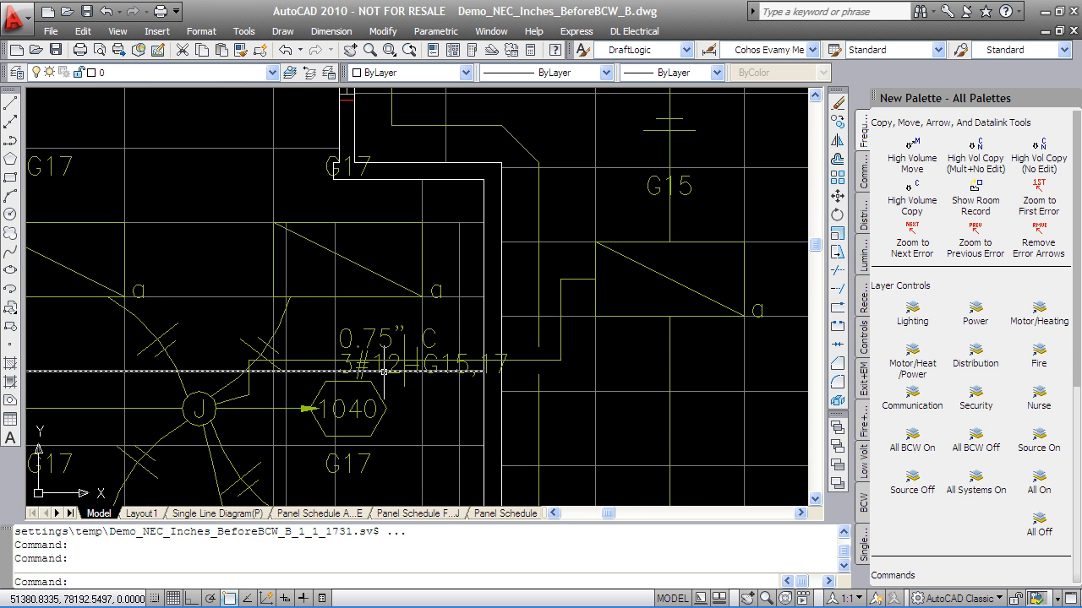
scroll(388, 380, "down", 7)
Step: Isolate the power layers and examine the receptacle wiring from classroom 105 down through classroom 107
left_click(975, 313)
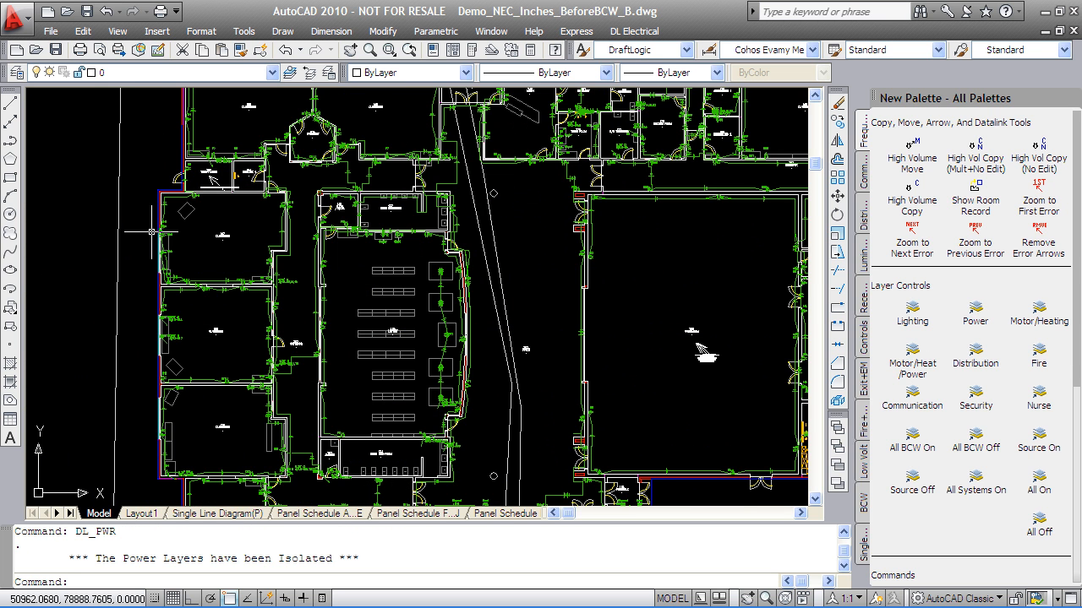
scroll(192, 180, "up", 4)
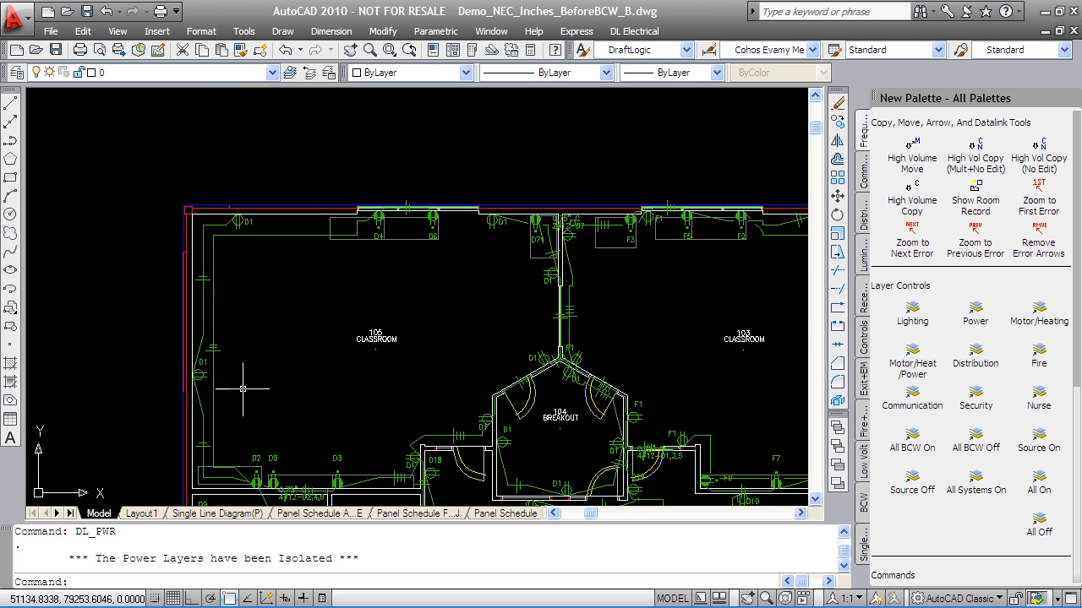
middle_click_drag(316, 373, 314, 292)
middle_click_drag(335, 404, 311, 200)
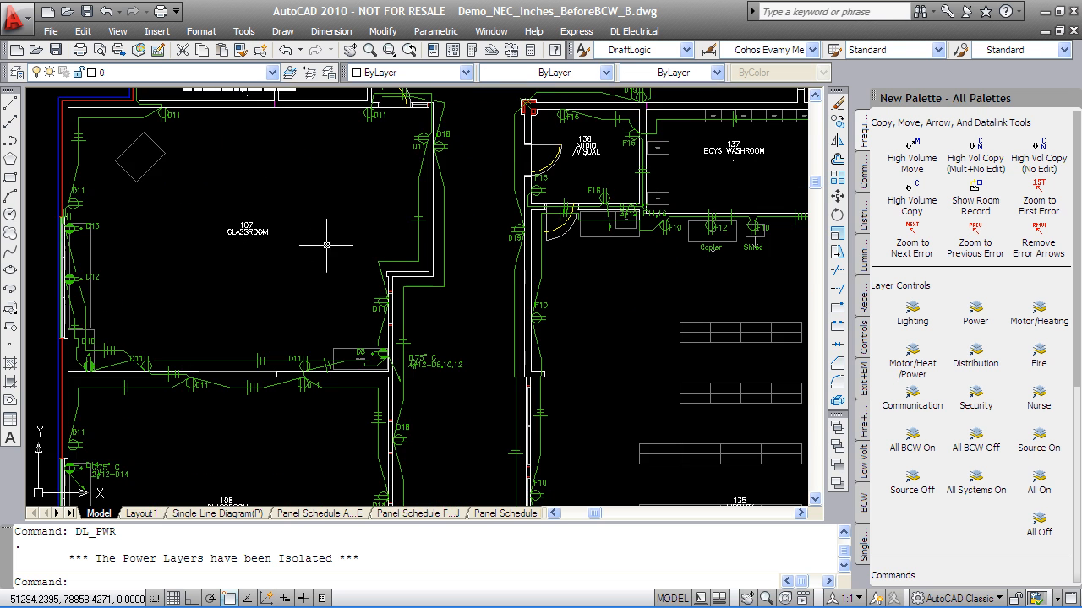
middle_click_drag(339, 427, 348, 231)
Step: Isolate the lighting layers to inspect the wiring around classroom 110, and then isolate the motor and heating layers
left_click(921, 317)
middle_click_drag(358, 366, 355, 242)
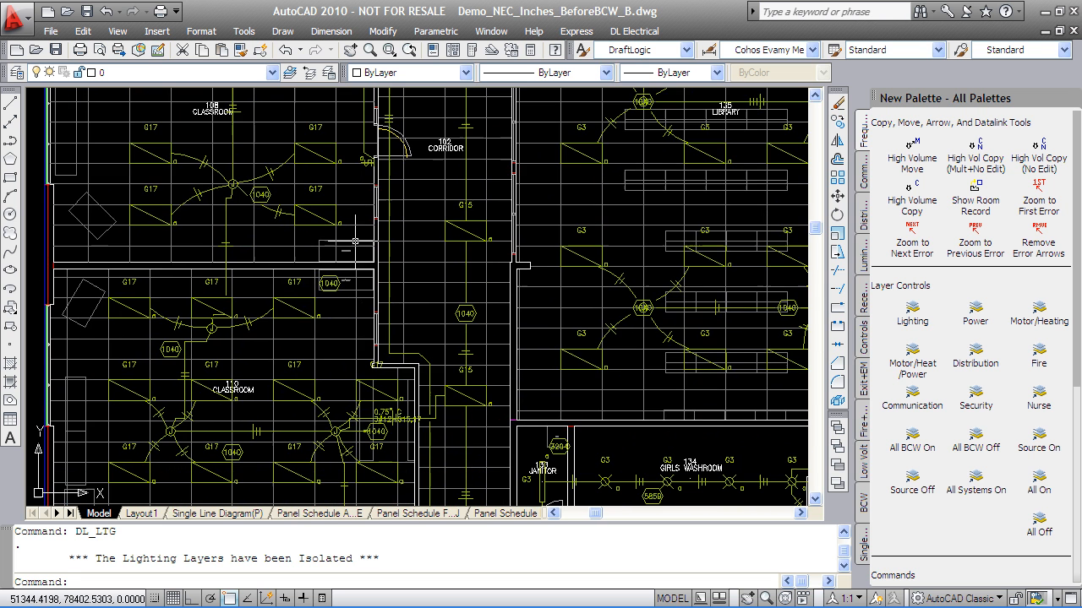
middle_click_drag(357, 417, 353, 287)
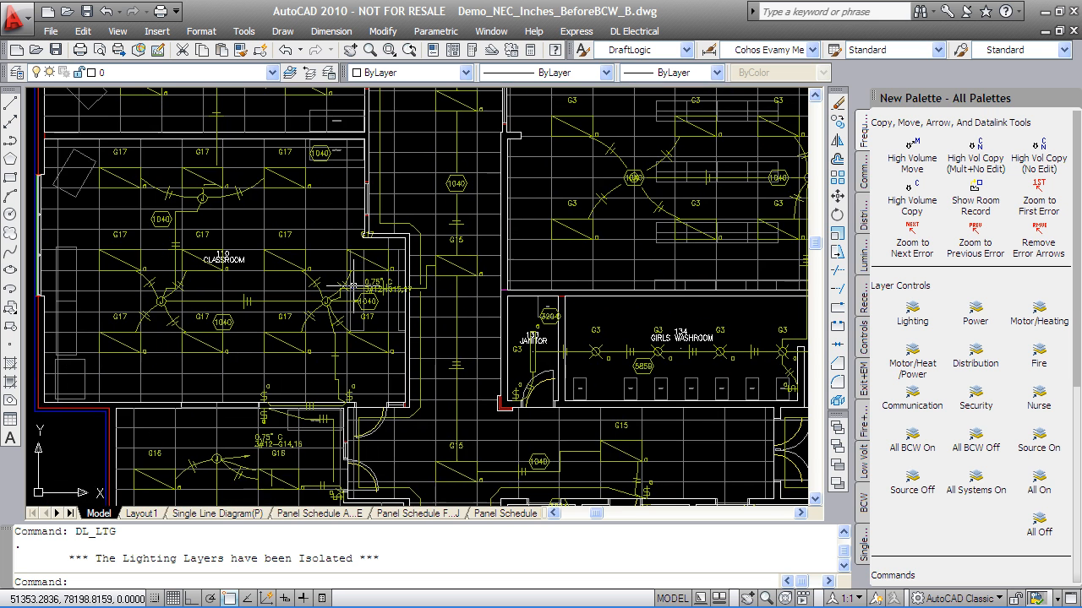
left_click(1038, 320)
scroll(519, 407, "up", 3)
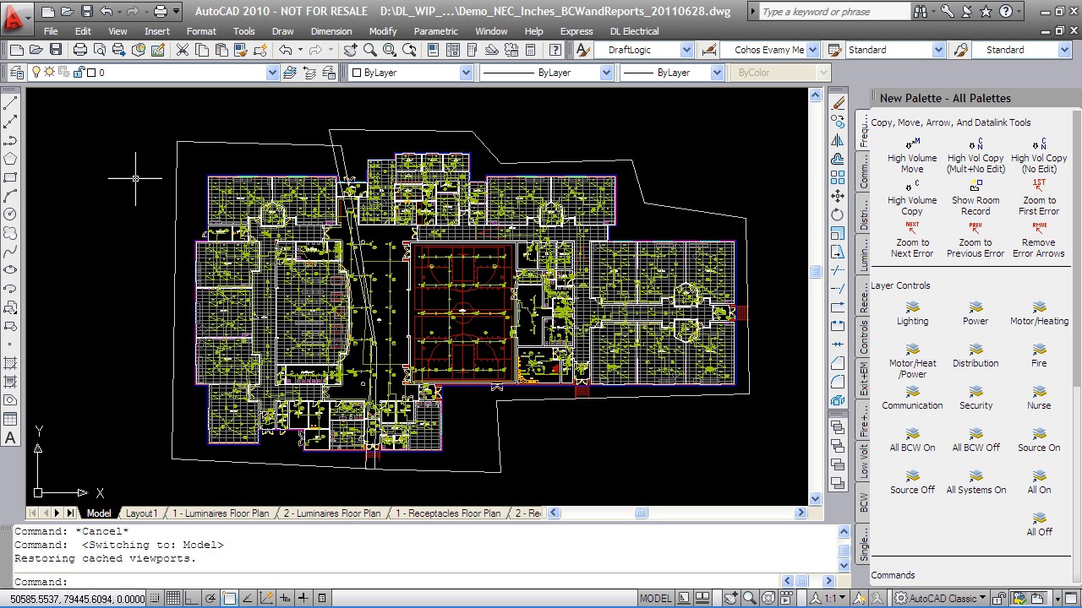
Step: Highlight the two plot area boundaries around the floor plan in turn, clearing each selection
left_click(214, 142)
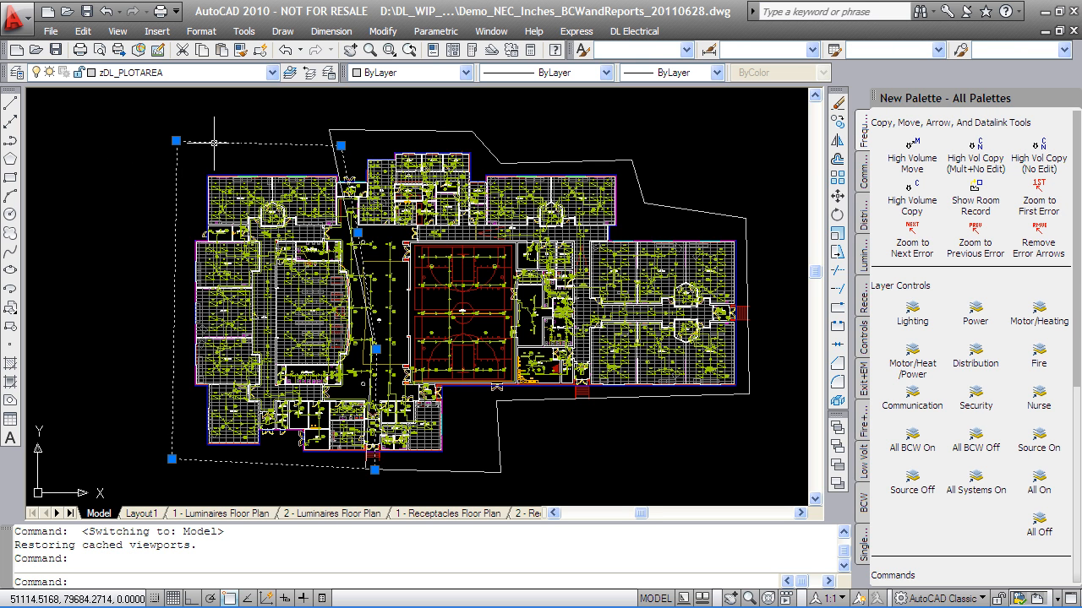
key("Escape")
left_click(343, 131)
key("Escape")
Step: View the Luminaires Floor Plan and Receptacles Floor Plan layouts for plot areas 1 and 2
left_click(197, 513)
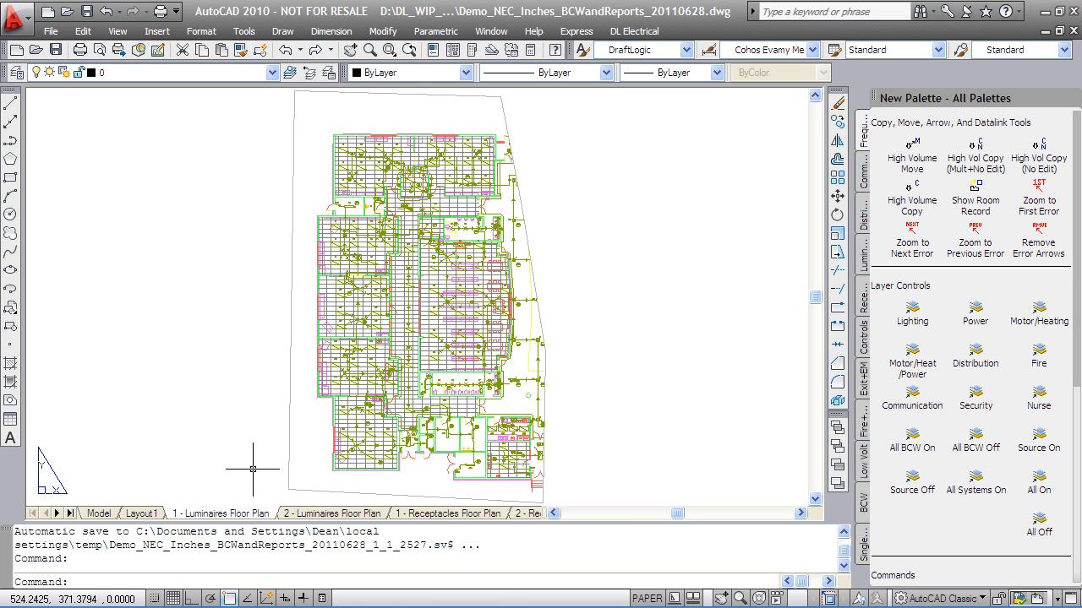
key("Escape")
key("Escape")
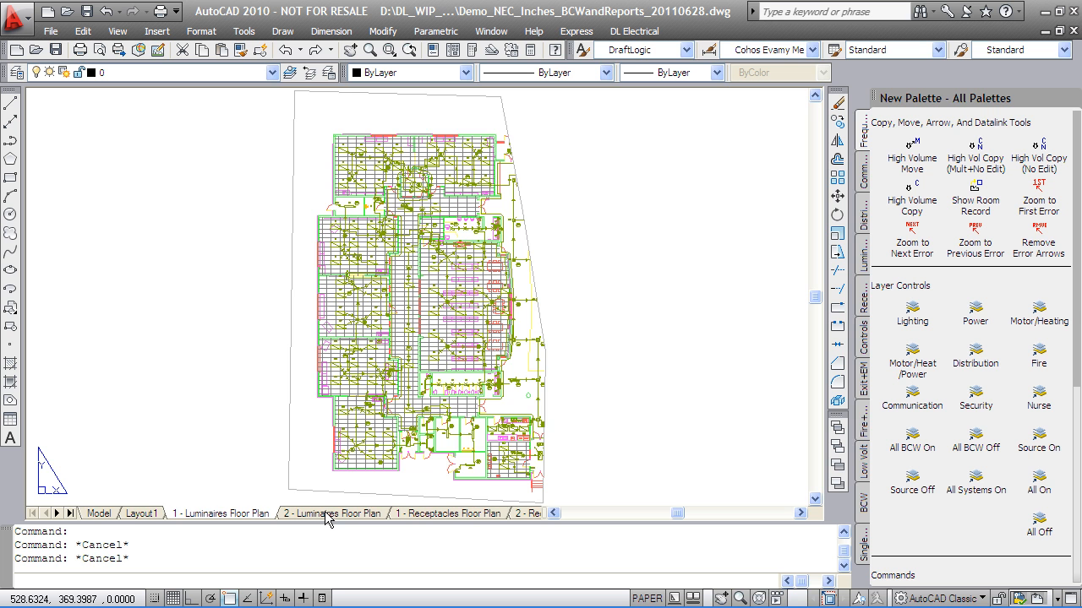
left_click(328, 514)
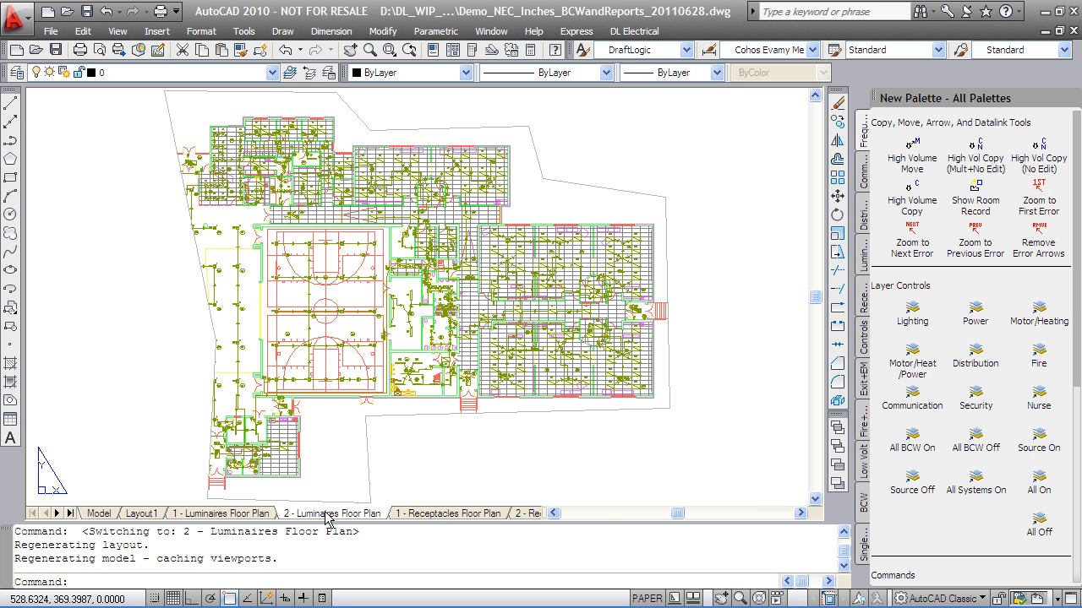
left_click(462, 517)
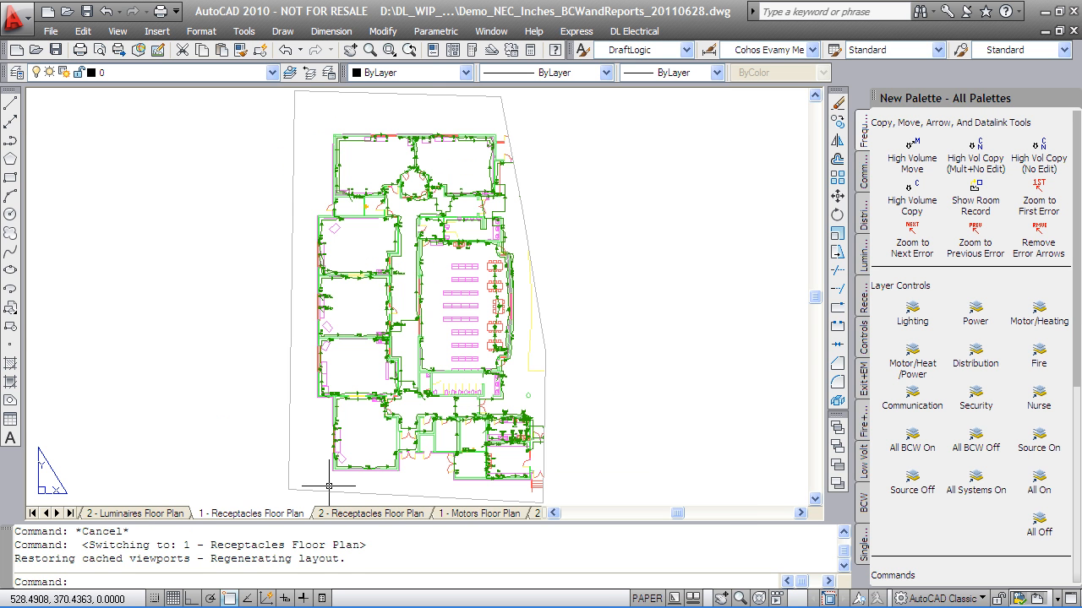
left_click(371, 515)
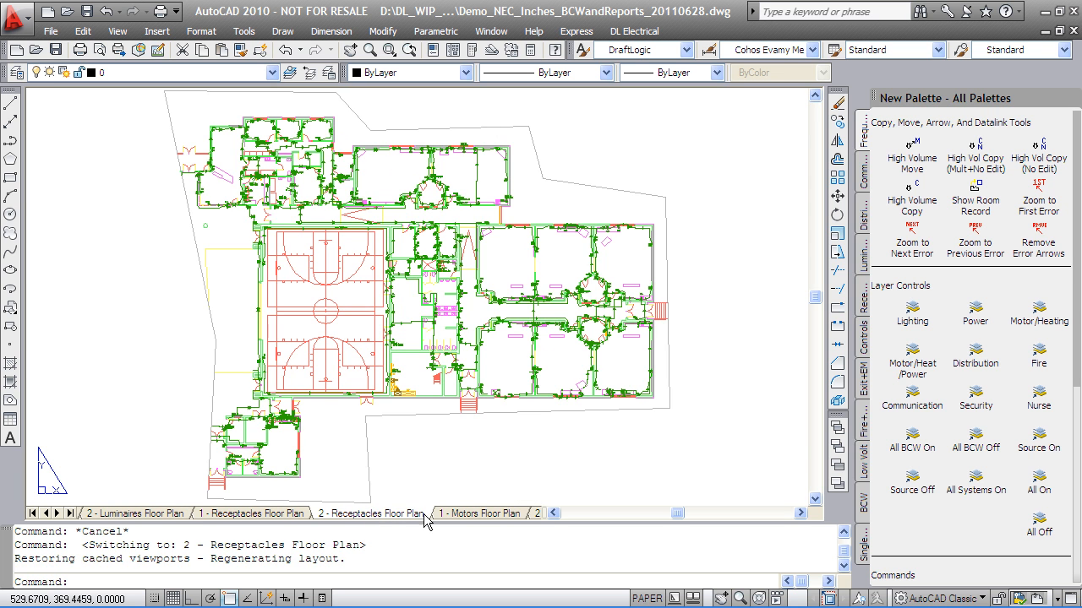
Step: View the Motors, Motors And Receptacles, Secondary Systems, and All Except Luminaires floor plan layouts in sequence
left_click(461, 517)
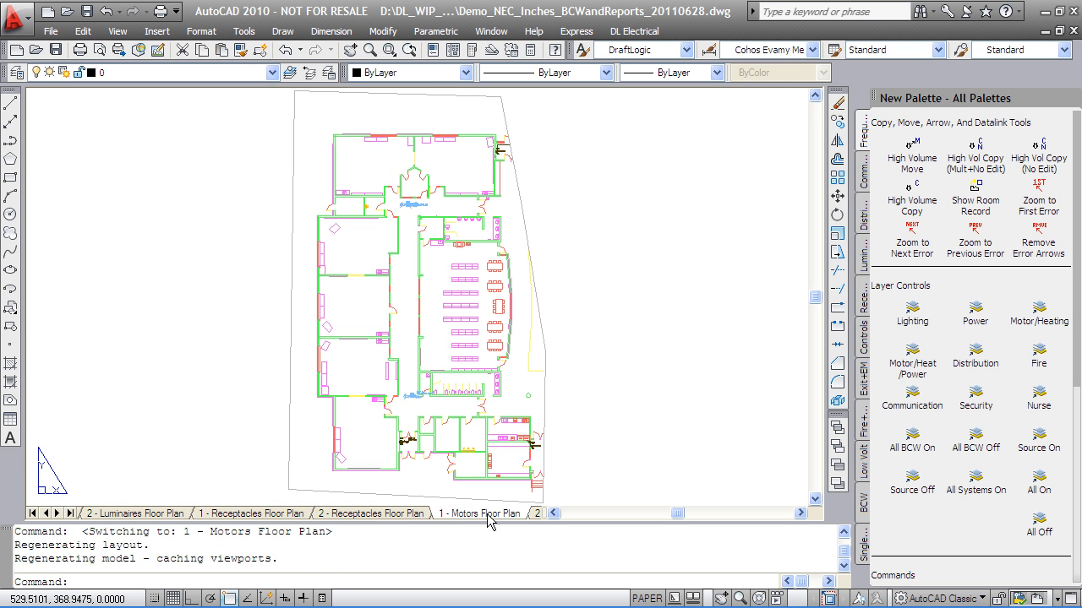
left_click(534, 514)
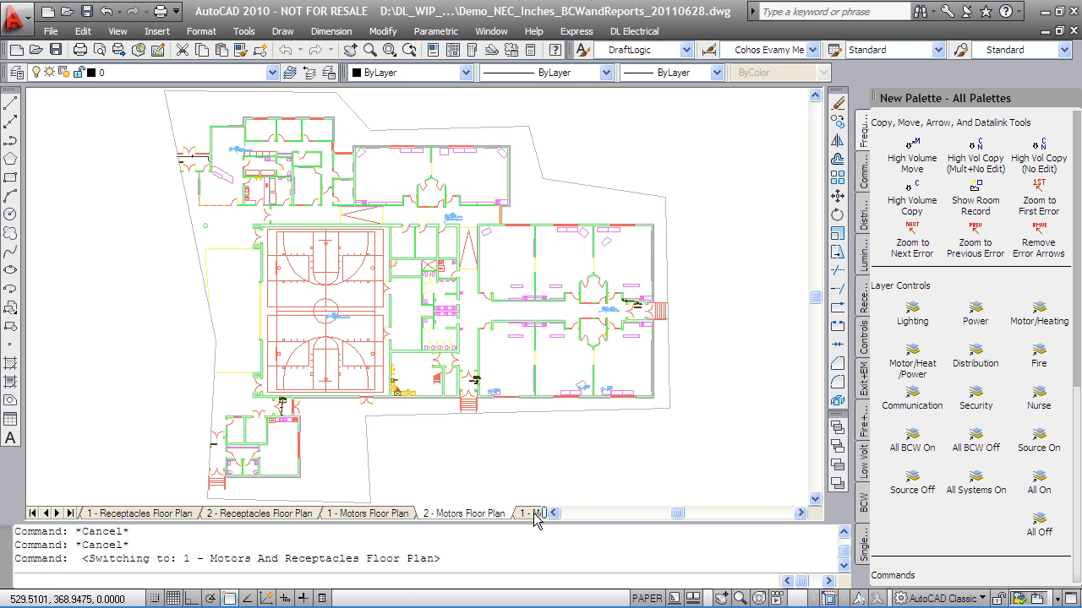
left_click(535, 513)
left_click(529, 514)
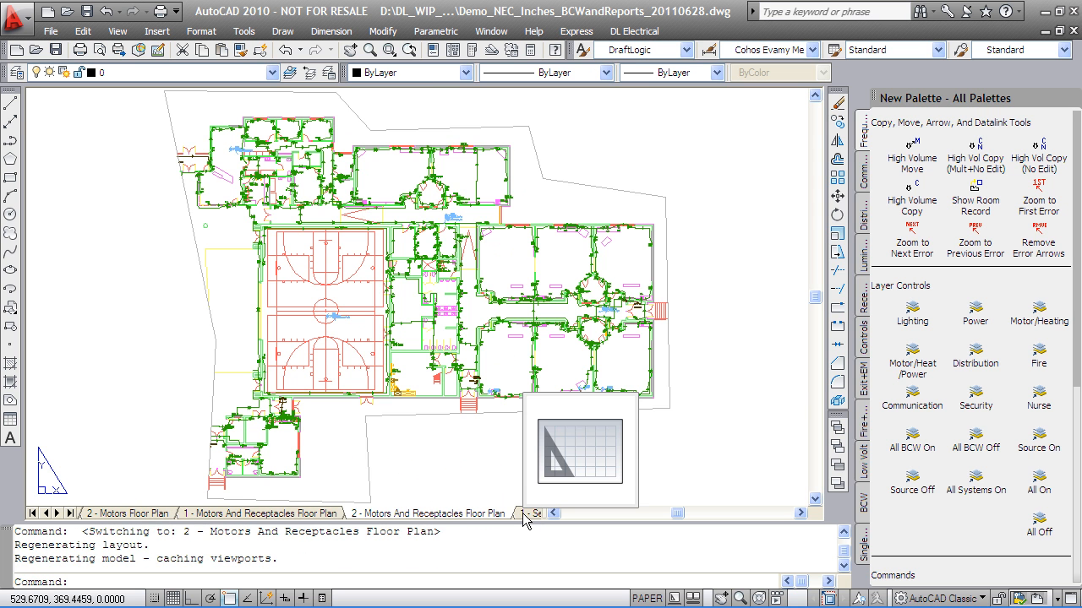
left_click(519, 515)
left_click(520, 516)
left_click(519, 515)
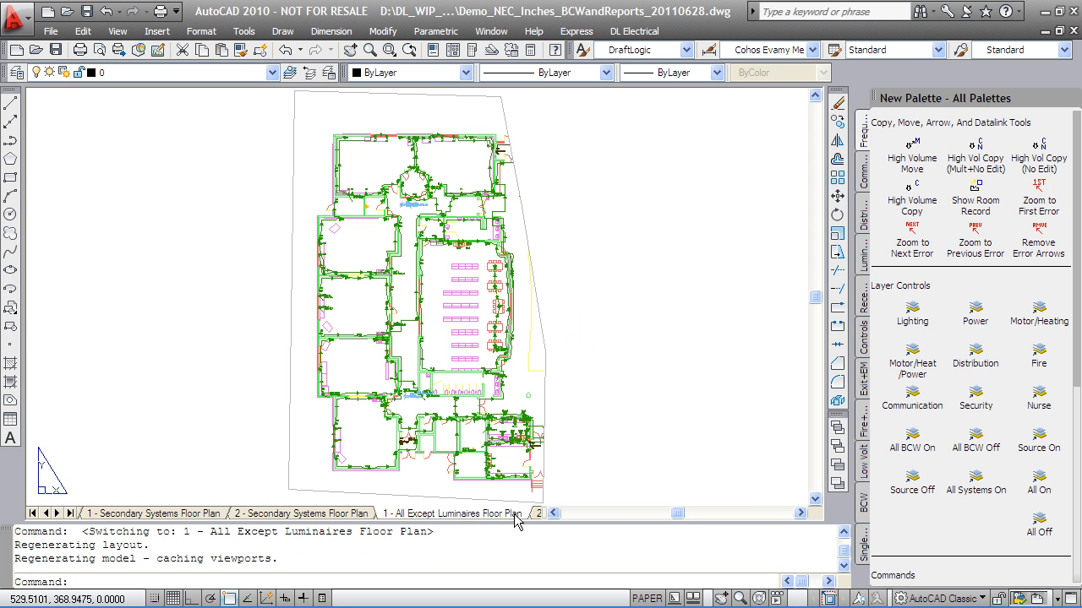
left_click(536, 513)
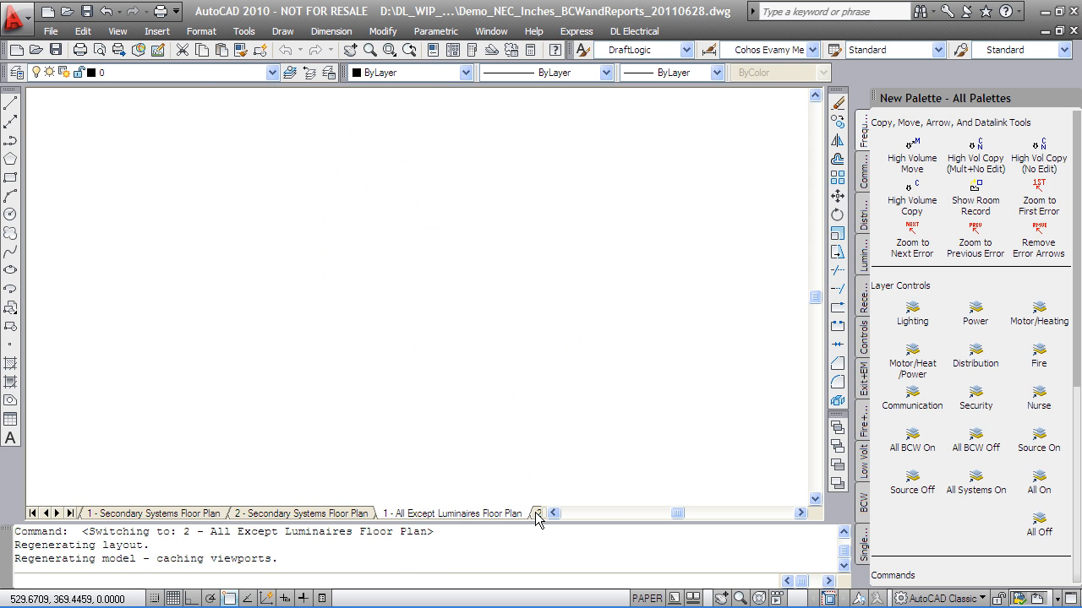
Step: Close the tool palettes and review the conduit, wiring and system materials on the Bill Of Materials layout
left_click(536, 515)
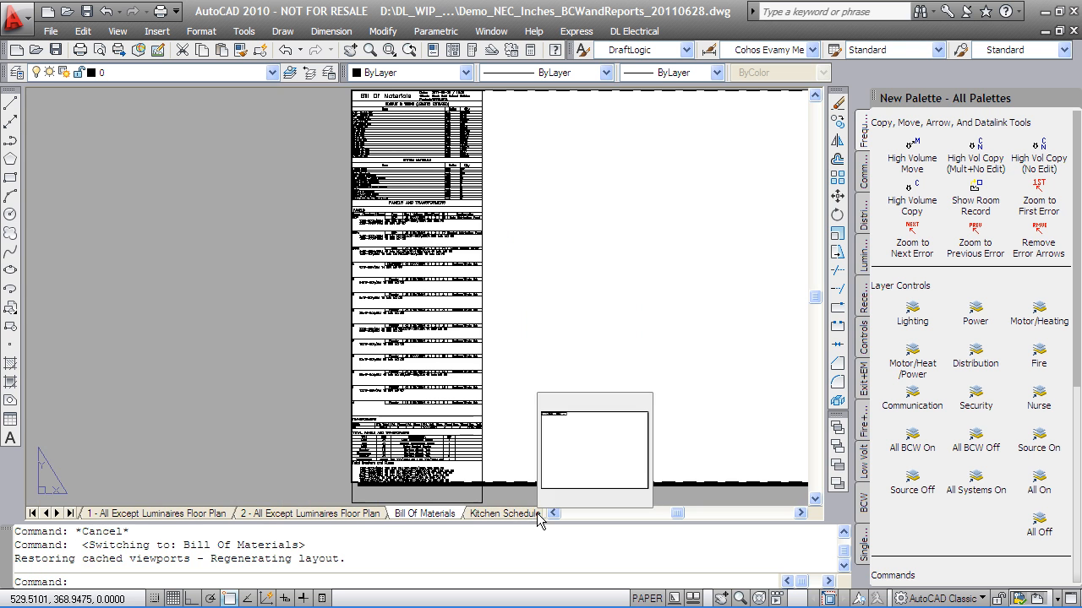
middle_click_drag(398, 143, 439, 250)
scroll(441, 433, "up", 5)
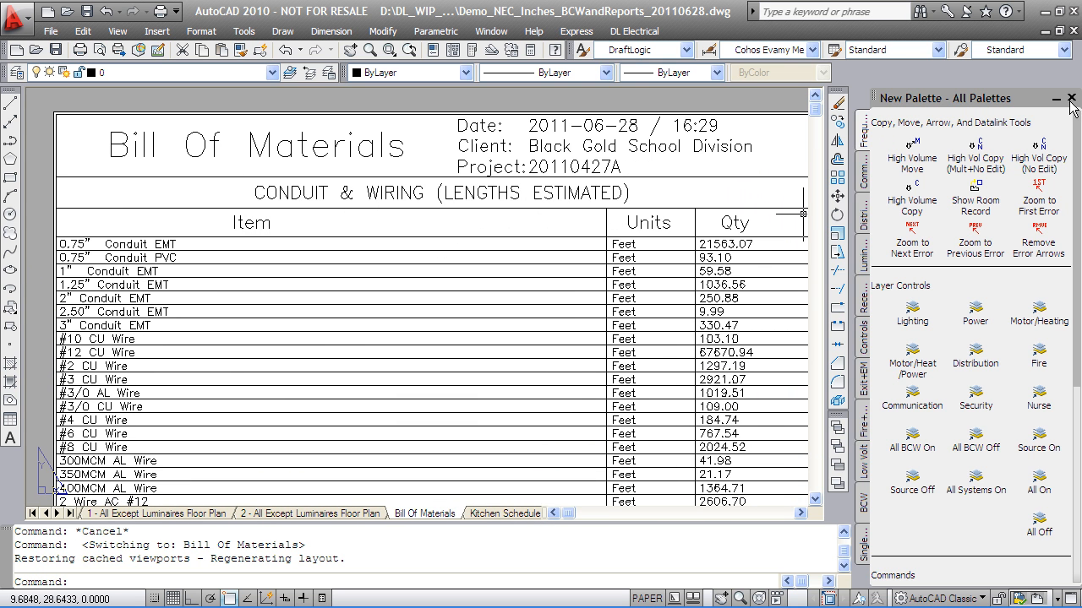
left_click(1073, 100)
middle_click_drag(609, 352, 607, 325)
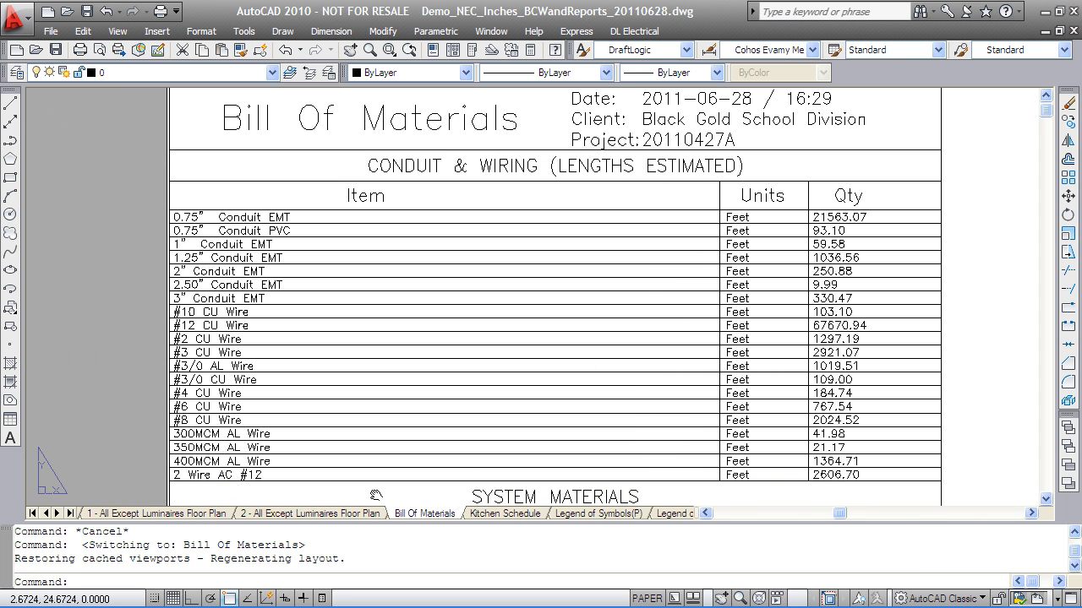
middle_click_drag(375, 495, 358, 131)
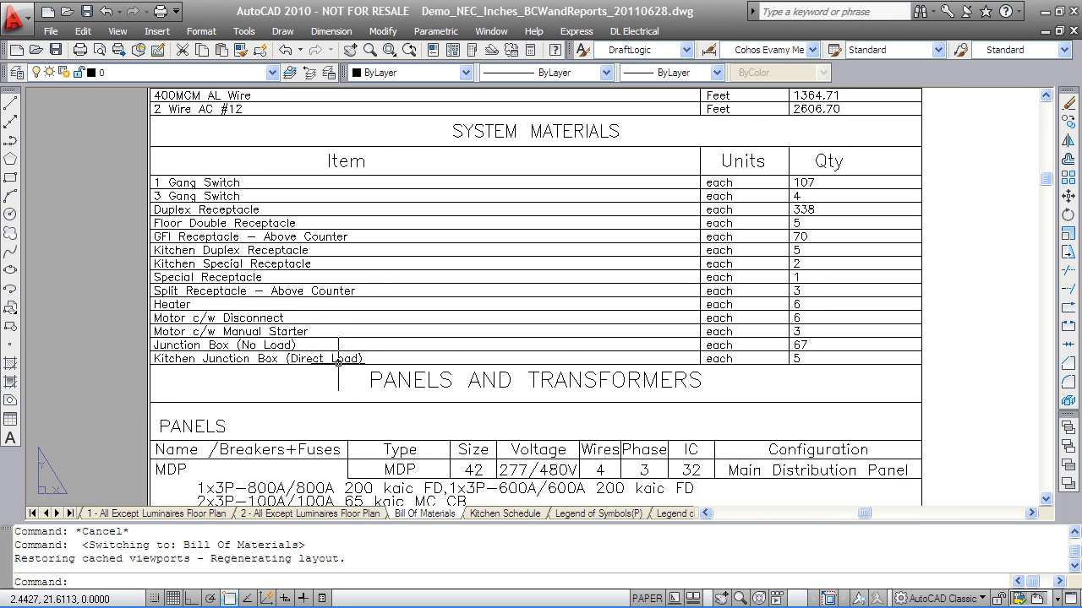
Step: Review the bill of materials' panels, transformers, and total breakers and fuses sections
middle_click_drag(328, 392, 343, 162)
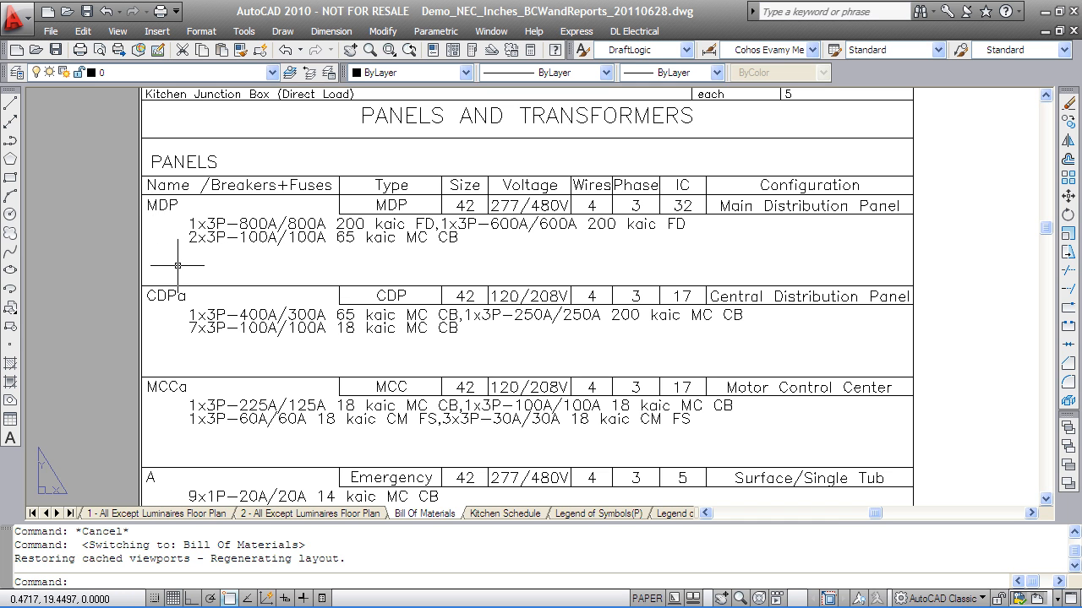
middle_click_drag(177, 266, 177, 116)
middle_click_drag(194, 441, 194, 307)
middle_click_drag(193, 490, 170, 243)
middle_click_drag(181, 404, 181, 330)
middle_click_drag(185, 373, 164, 205)
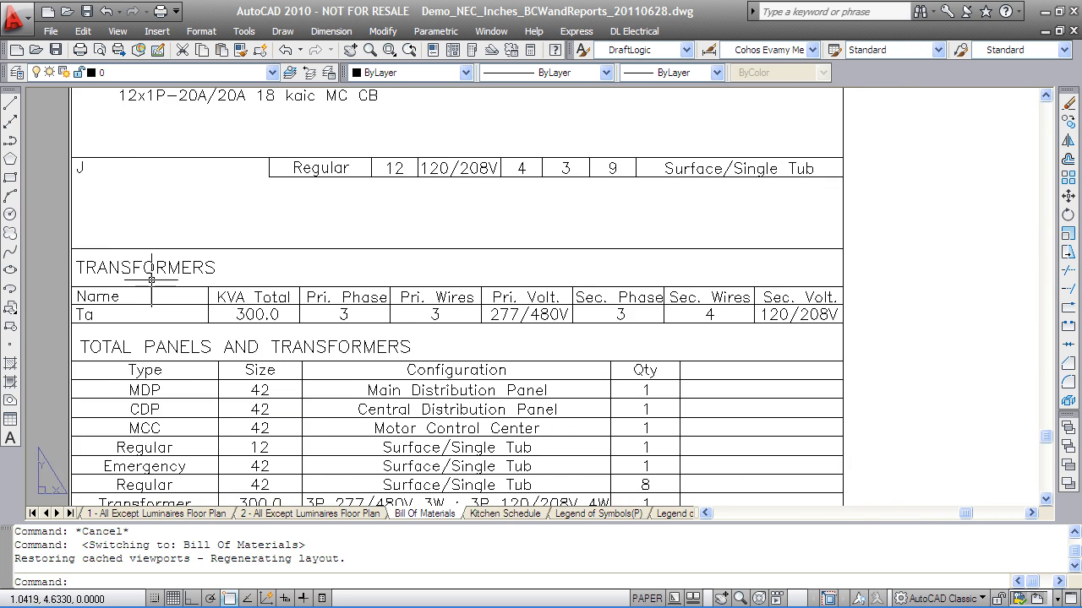
scroll(159, 291, "up", 3)
scroll(303, 349, "down", 2)
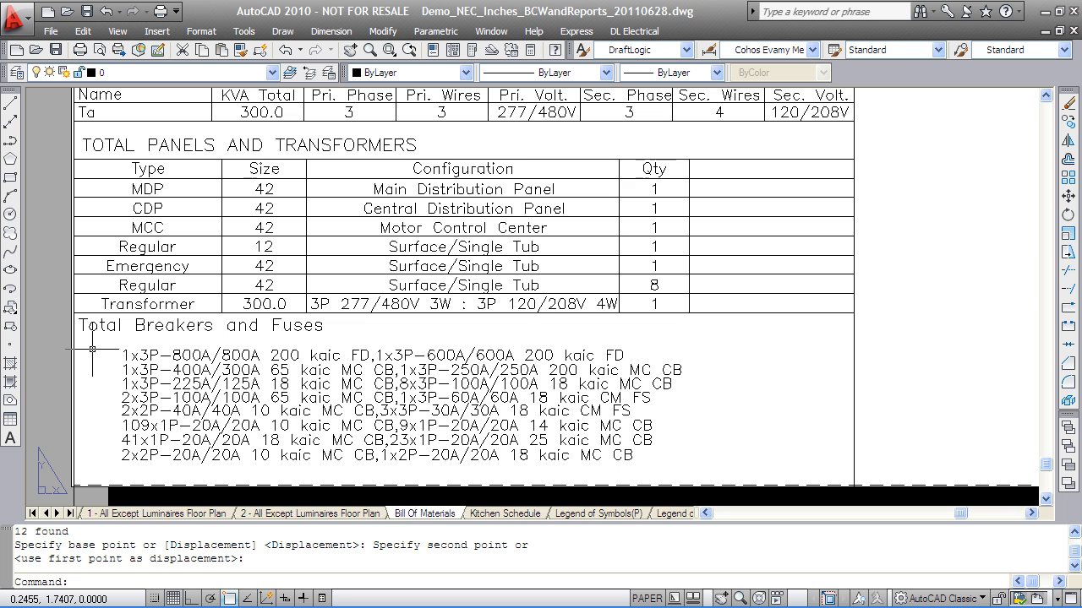
key("Escape")
Step: Open the Kitchen Schedule layout and review the equipment's locations, loads, circuits, feeders and connections
left_click(483, 510)
scroll(347, 327, "down", 1)
scroll(282, 295, "up", 2)
middle_click_drag(246, 251, 203, 353)
scroll(240, 325, "up", 2)
scroll(236, 346, "down", 4)
scroll(229, 343, "up", 2)
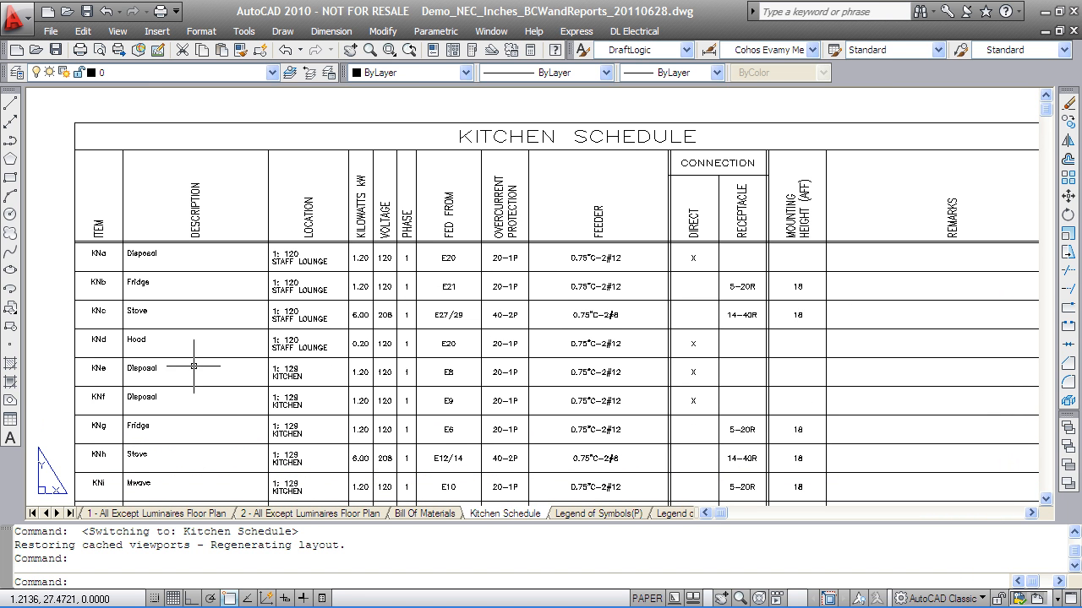
middle_click_drag(195, 436, 253, 276)
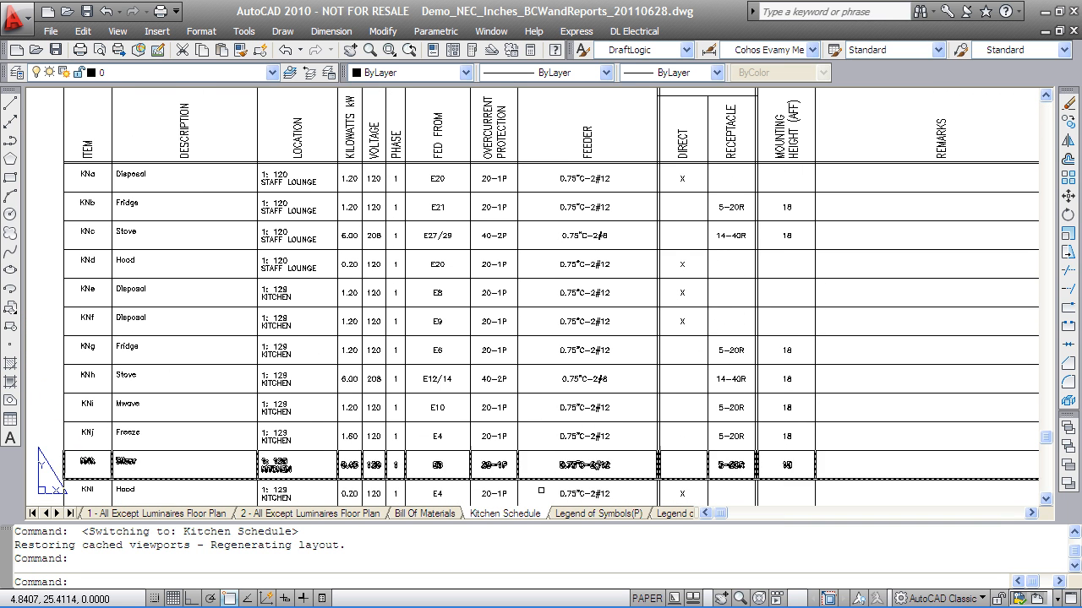
Step: Open the Legend of Symbols(P) layout and regenerate the layout display
left_click(560, 512)
middle_click_drag(288, 199, 288, 205)
scroll(288, 205, "up", 4)
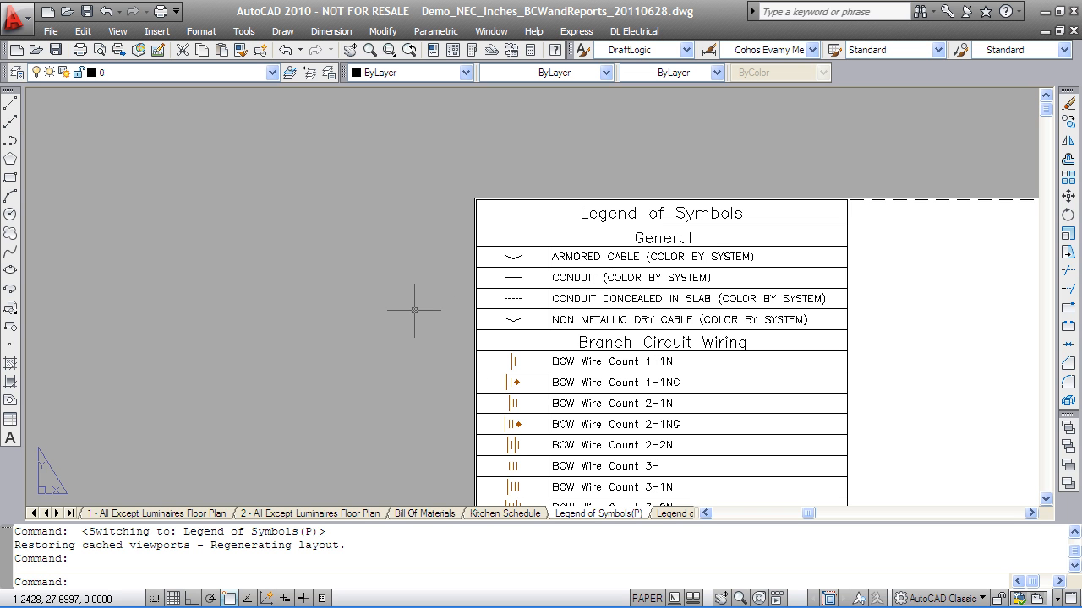
key("Return")
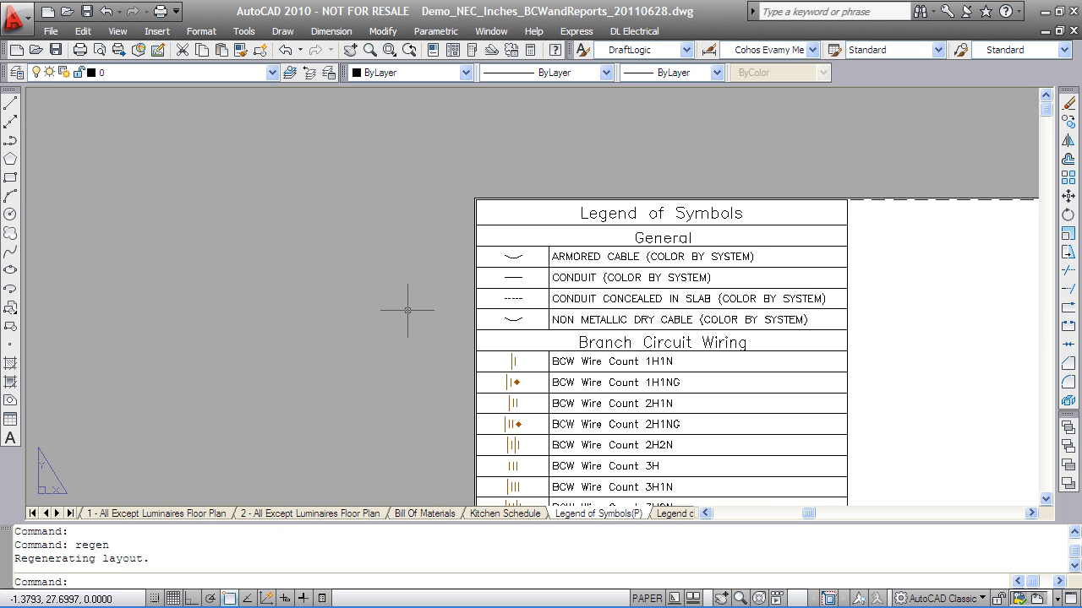
Step: Review the Legend of Symbols from the branch circuit wiring entries down to the receptacles and switches
middle_click_drag(460, 426, 380, 216)
middle_click_drag(349, 425, 302, 167)
middle_click_drag(305, 431, 288, 169)
middle_click_drag(277, 453, 276, 234)
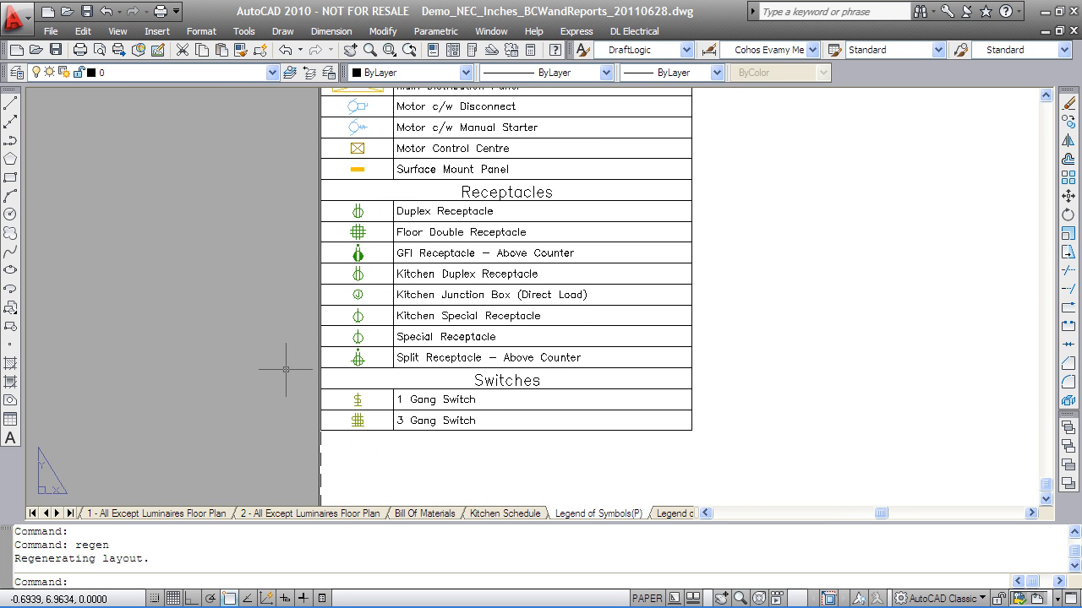
scroll(540, 448, "down", 4)
scroll(534, 351, "down", 2)
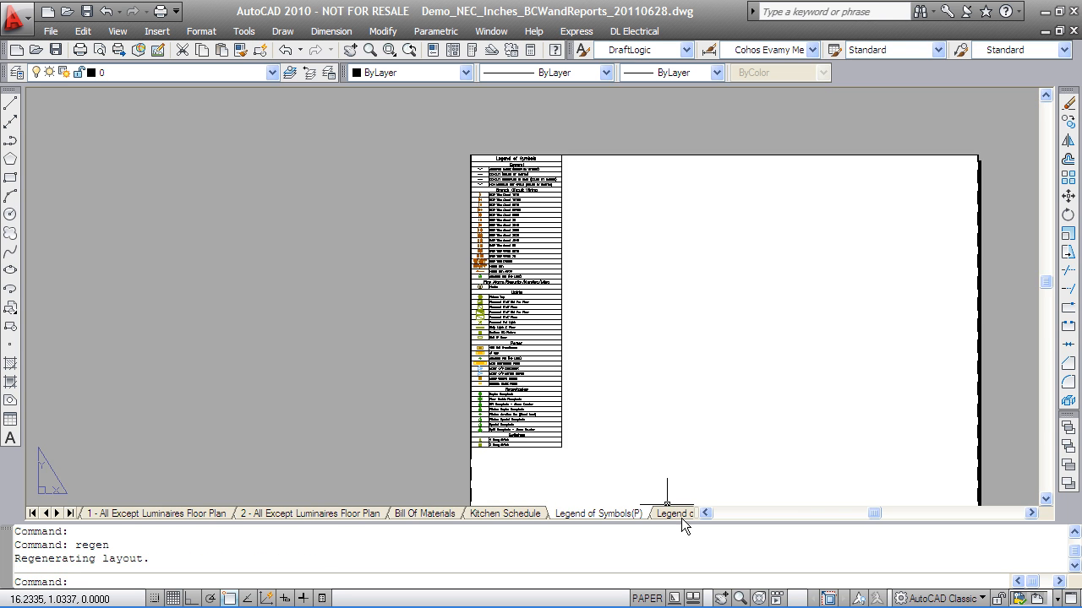
Step: View the Legend of Symbols(L) layout, and examine the type 200 fixture entry in the Luminaire Catalogue layout
left_click(679, 514)
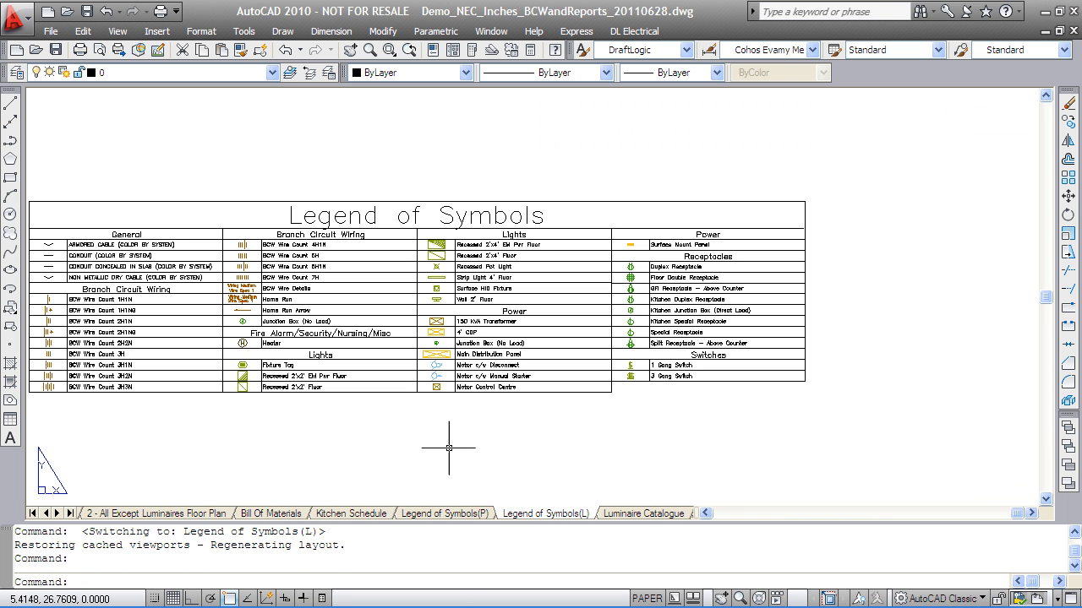
left_click(616, 513)
scroll(414, 338, "up", 5)
middle_click_drag(514, 384, 306, 327)
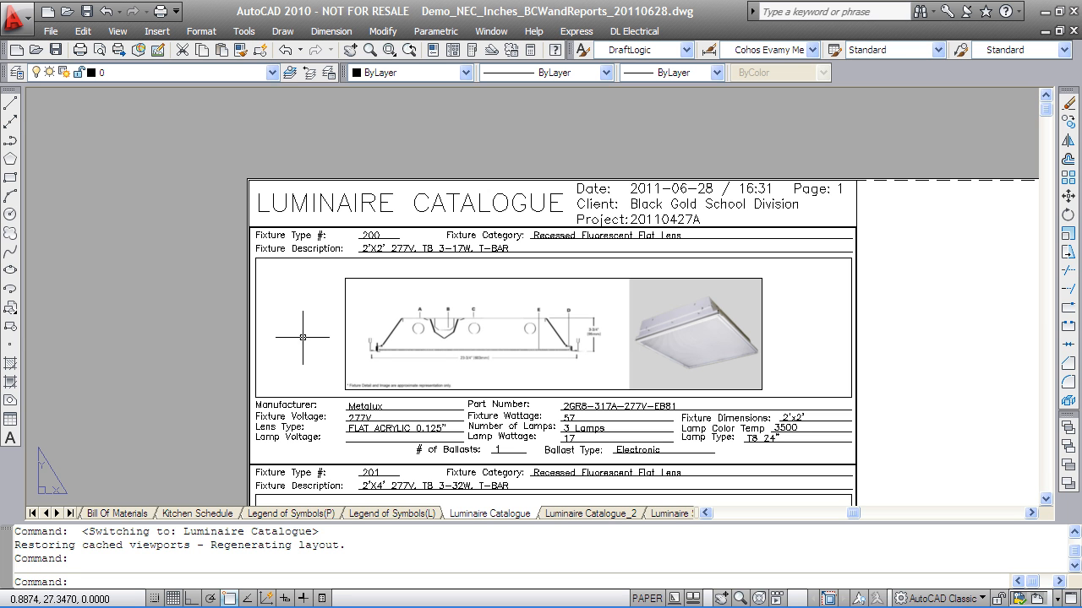
scroll(289, 225, "up", 5)
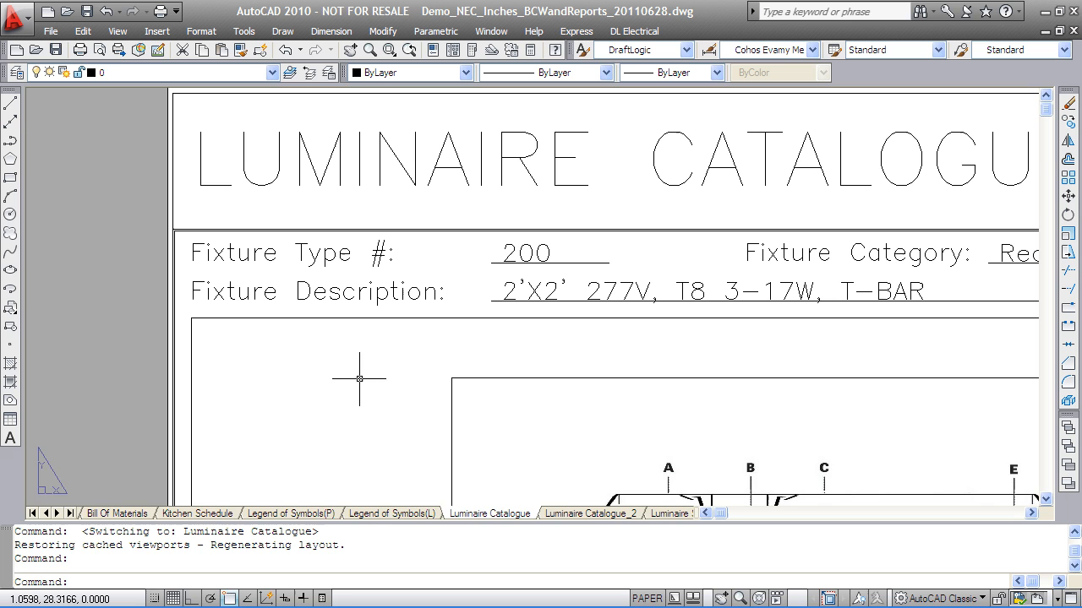
Step: Return to model space and examine the 201 fixture tag beside the G17 luminaires
left_click(33, 513)
key("Escape")
key("Escape")
left_click(99, 513)
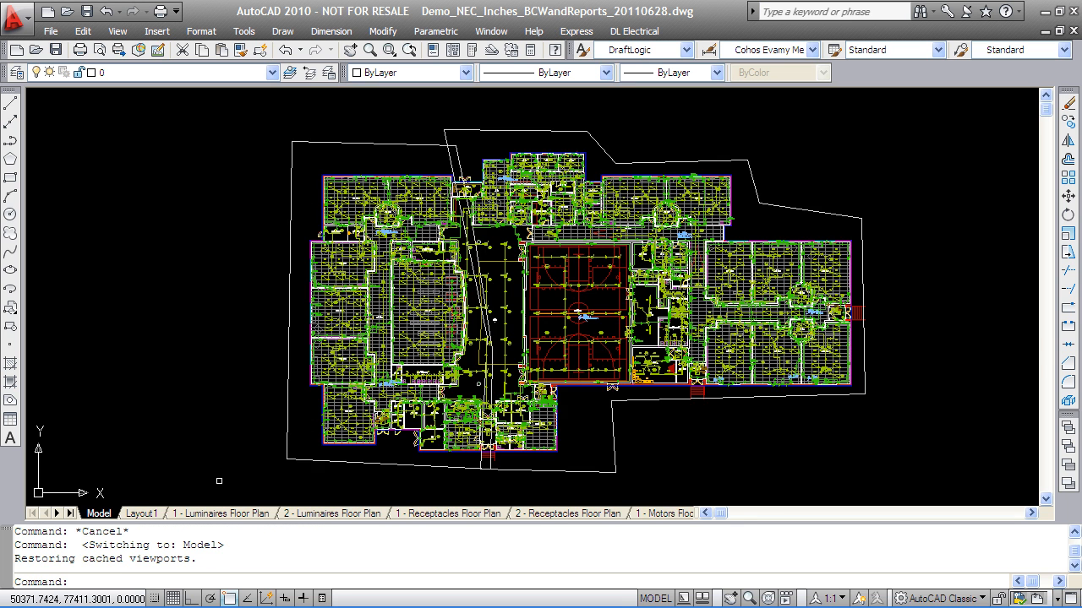
scroll(355, 363, "up", 6)
scroll(261, 354, "up", 2)
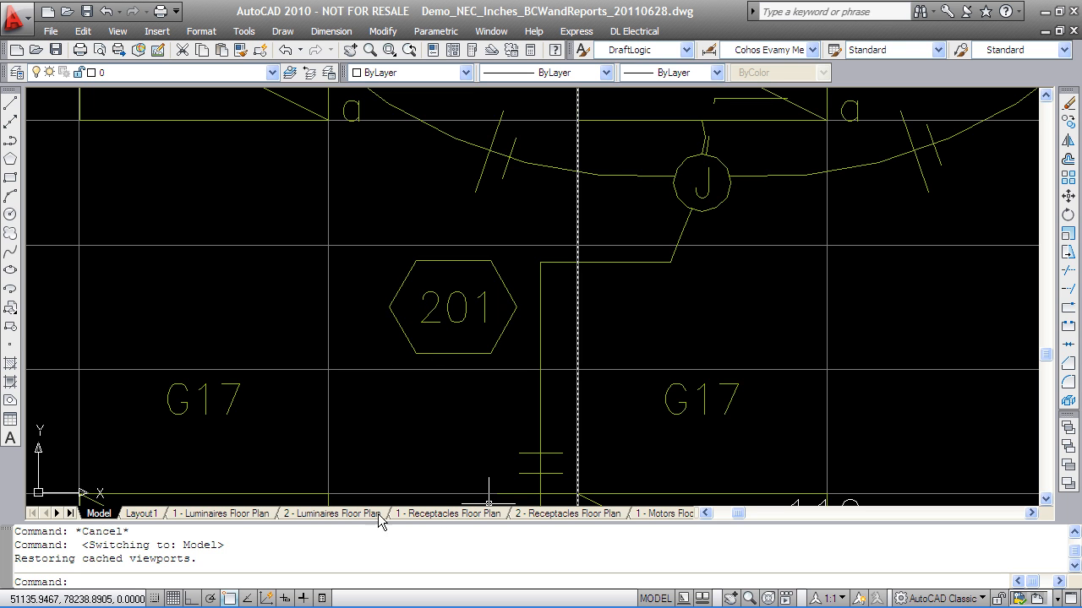
Step: Reopen the Luminaire Catalogue layout and review the fixture details, images and successive catalogue entries
left_click(56, 514)
double_click(57, 514)
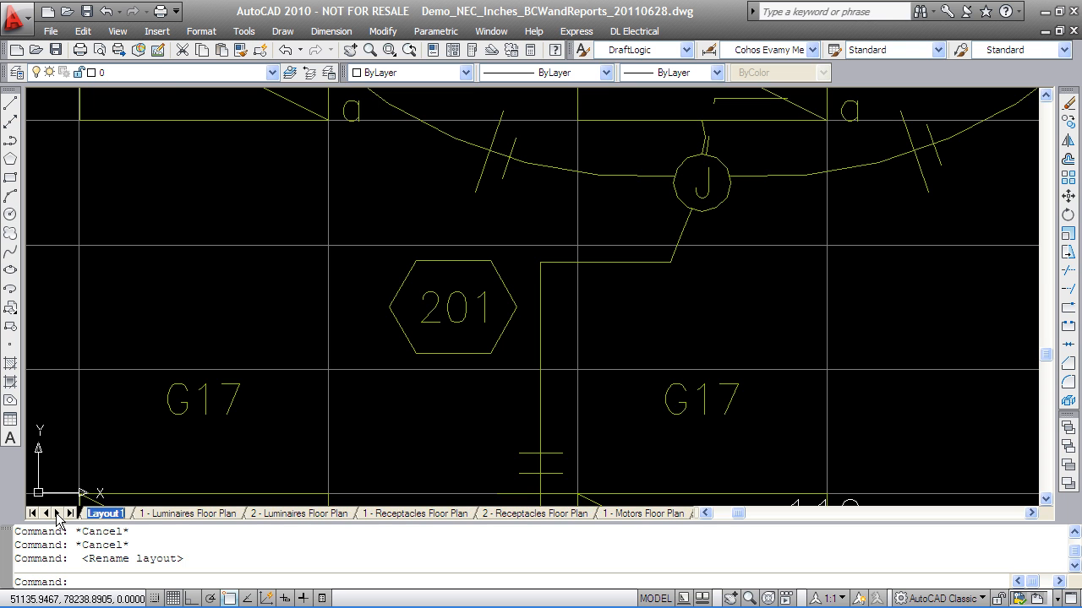
left_click(57, 514)
right_click(57, 514)
left_click(102, 456)
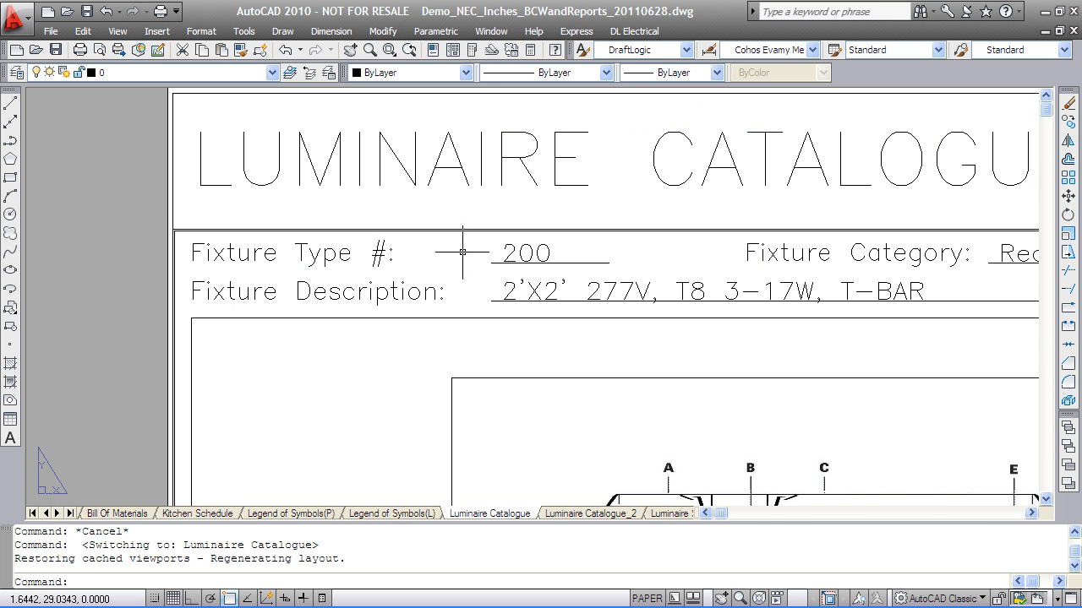
scroll(435, 283, "down", 3)
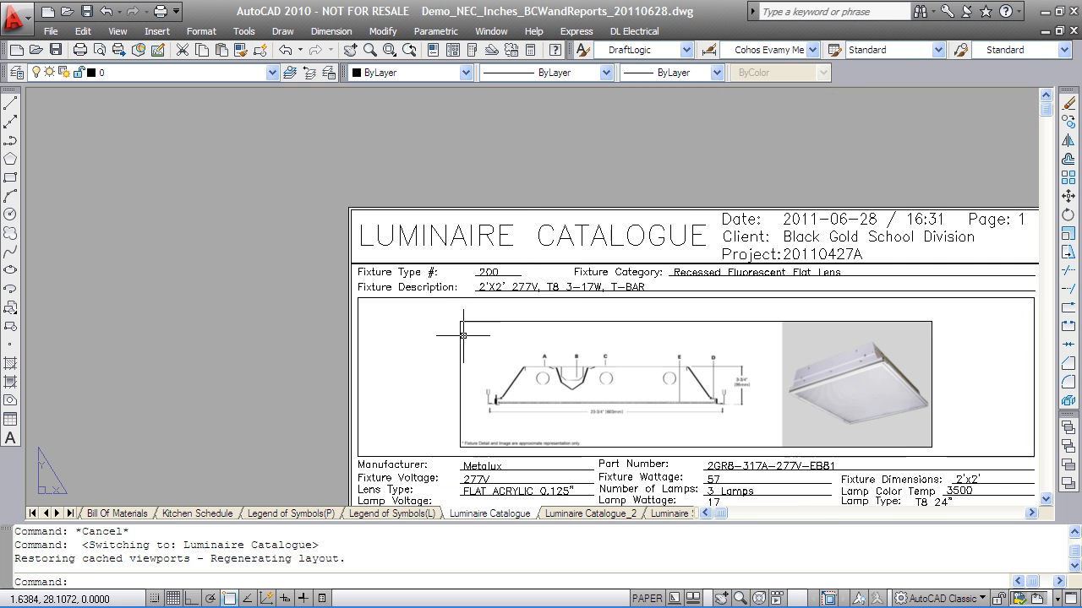
middle_click_drag(433, 285, 319, 167)
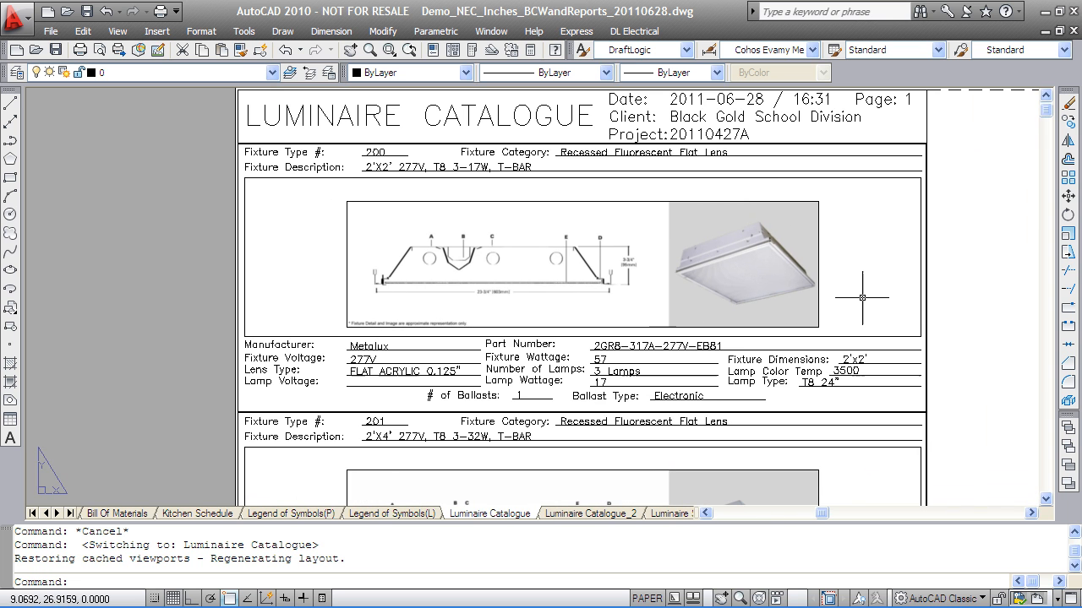
scroll(876, 269, "down", 5)
scroll(861, 442, "up", 2)
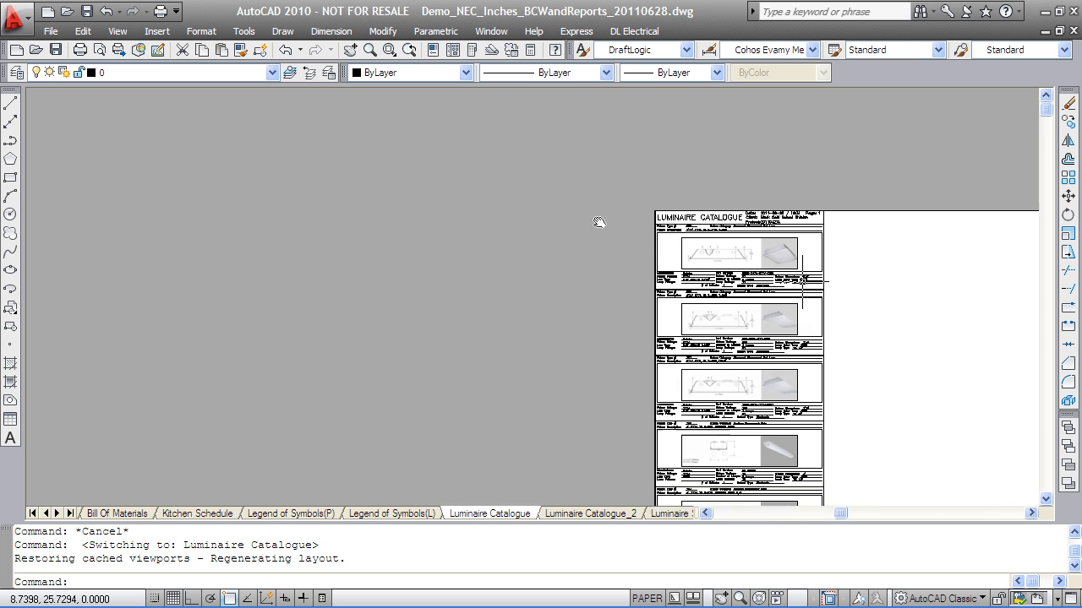
middle_click_drag(861, 442, 652, 374)
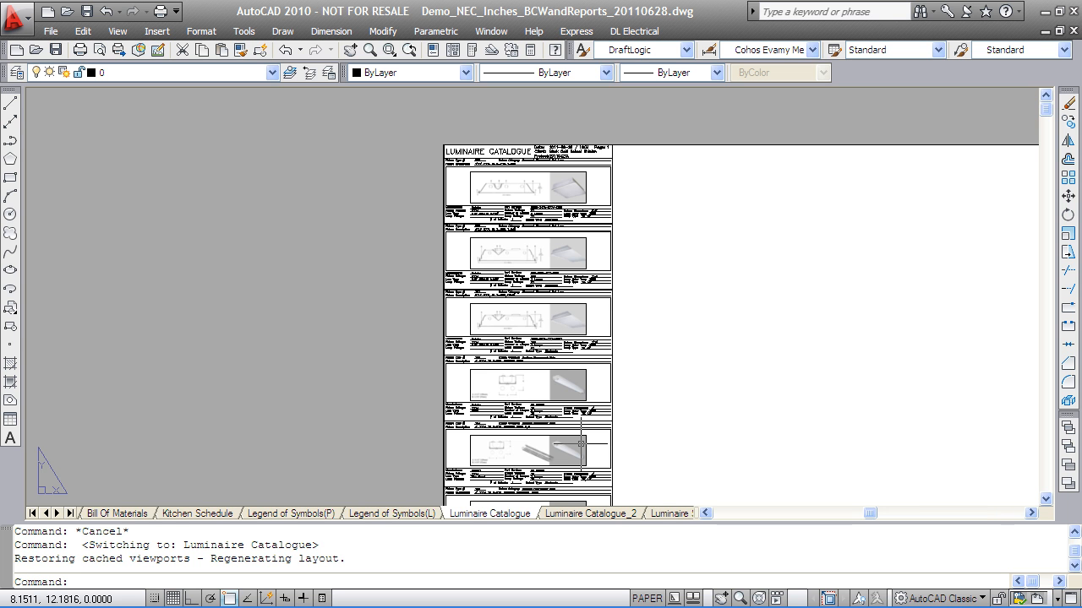
Step: Open the Luminaire Schedule layout and examine the fixture types, category names and descriptions up close
key("ctrl+Page_Down")
key("ctrl+Page_Down")
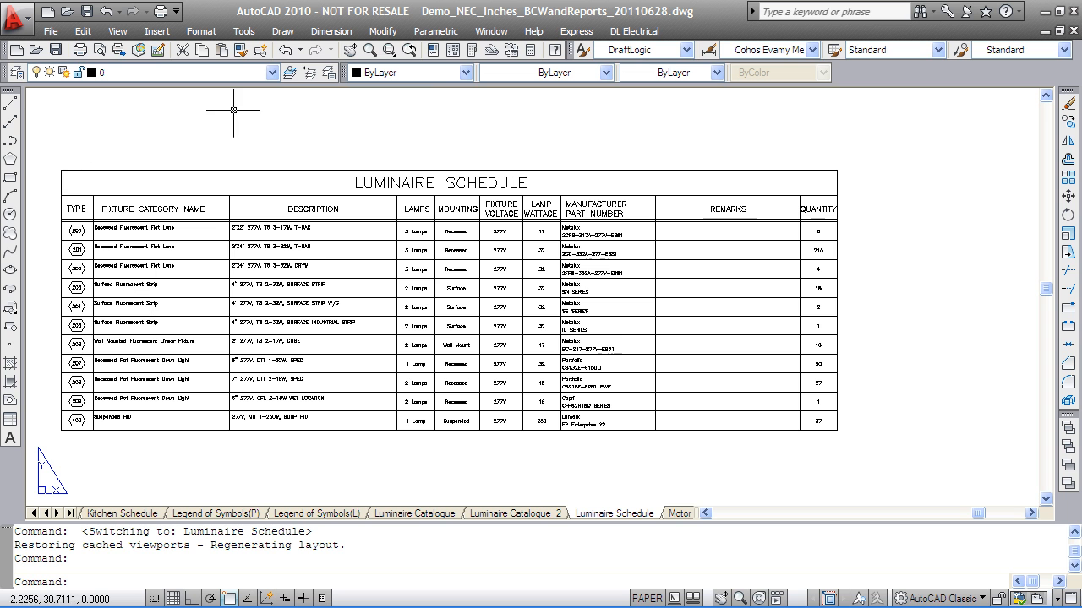
left_click(389, 50)
left_click(55, 162)
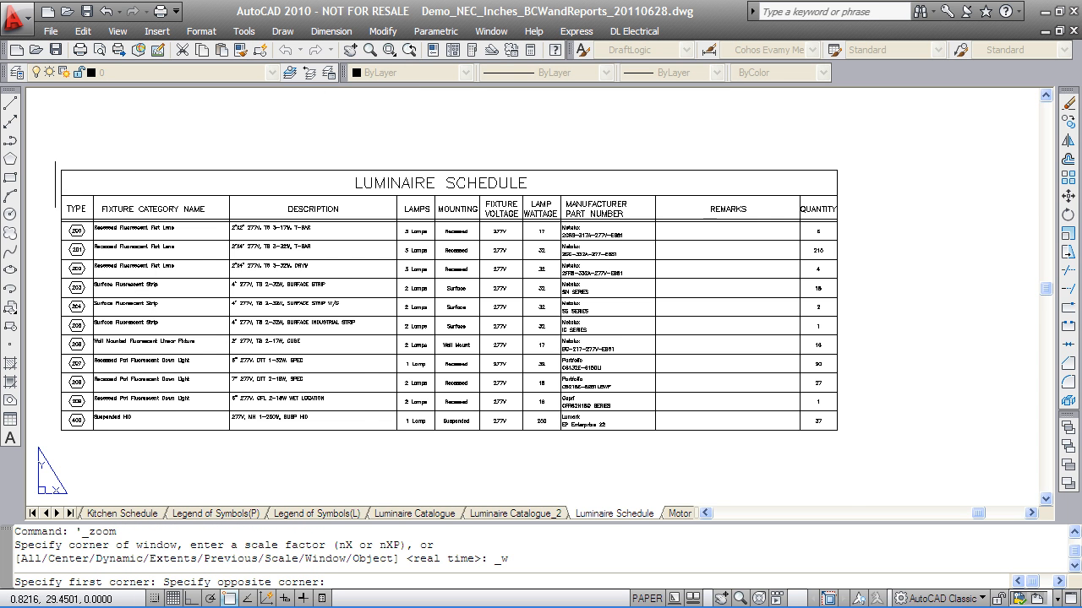
left_click(553, 332)
left_click(288, 391)
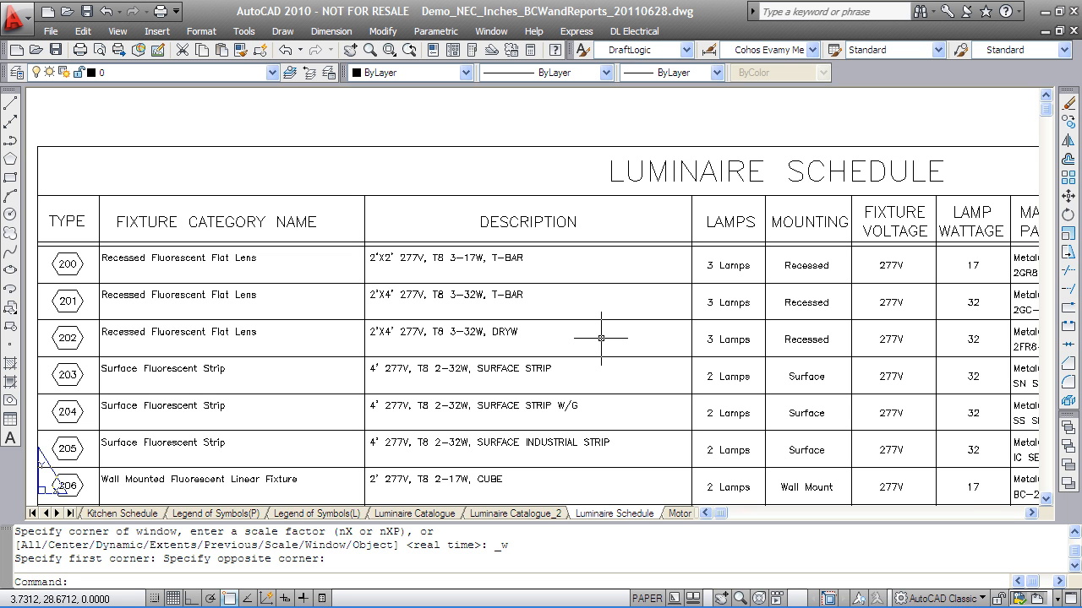
Step: Review the luminaire schedule's mounting, voltage, lamp wattage, manufacturer part number, remarks and quantity columns
middle_click_drag(601, 338, 342, 268)
middle_click_drag(579, 310, 385, 320)
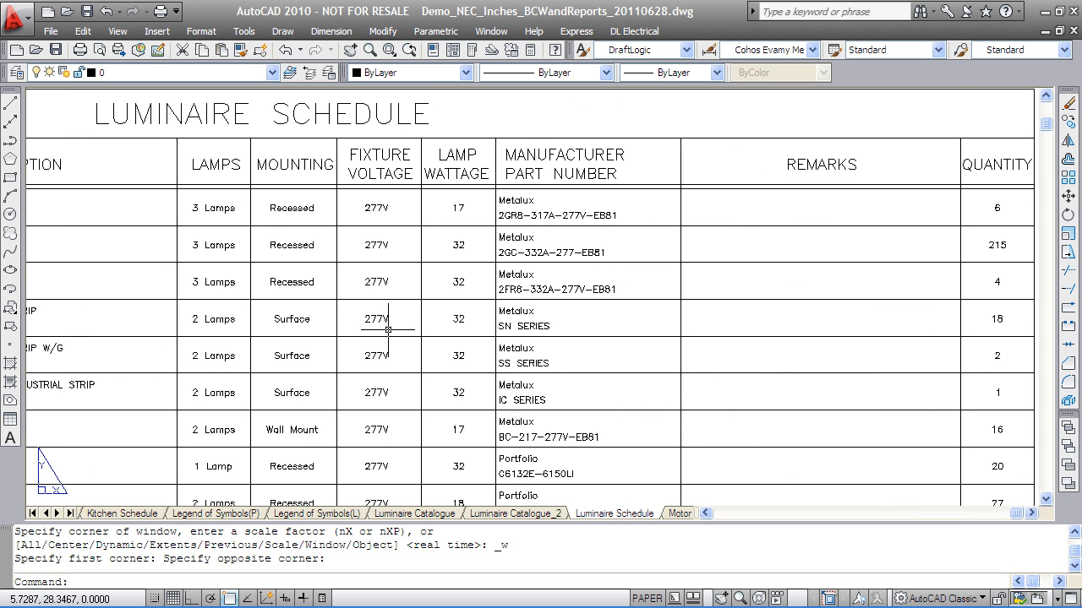
middle_click_drag(603, 340, 398, 331)
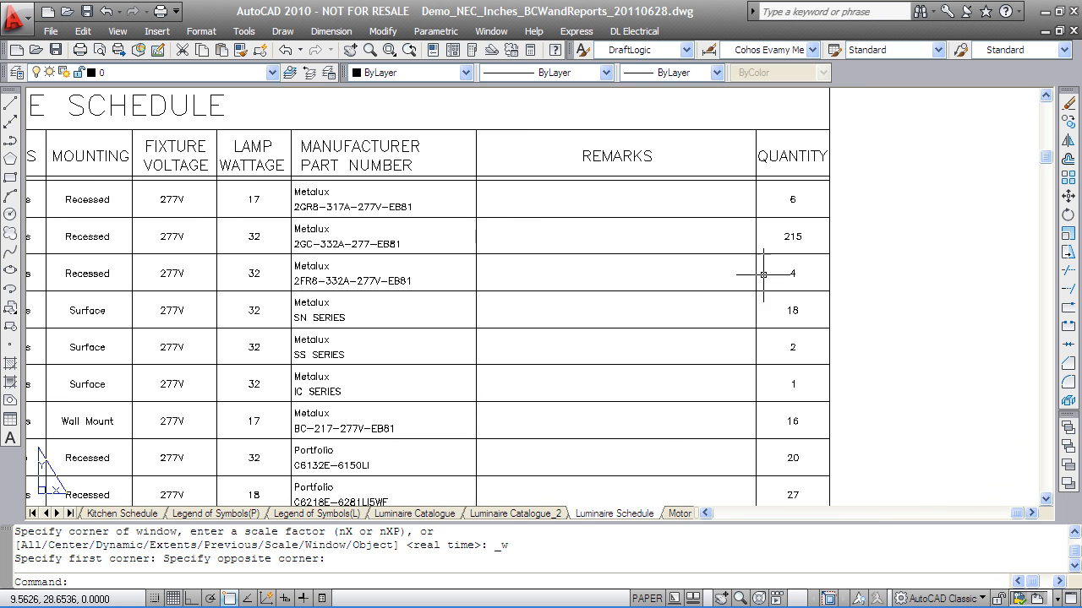
middle_click_drag(716, 377, 693, 335)
Step: Open the Motor Schedule layout and review the motor and heater ratings, circuits, overcurrent protection, feeders, controls and remarks
key("ctrl+Page_Down")
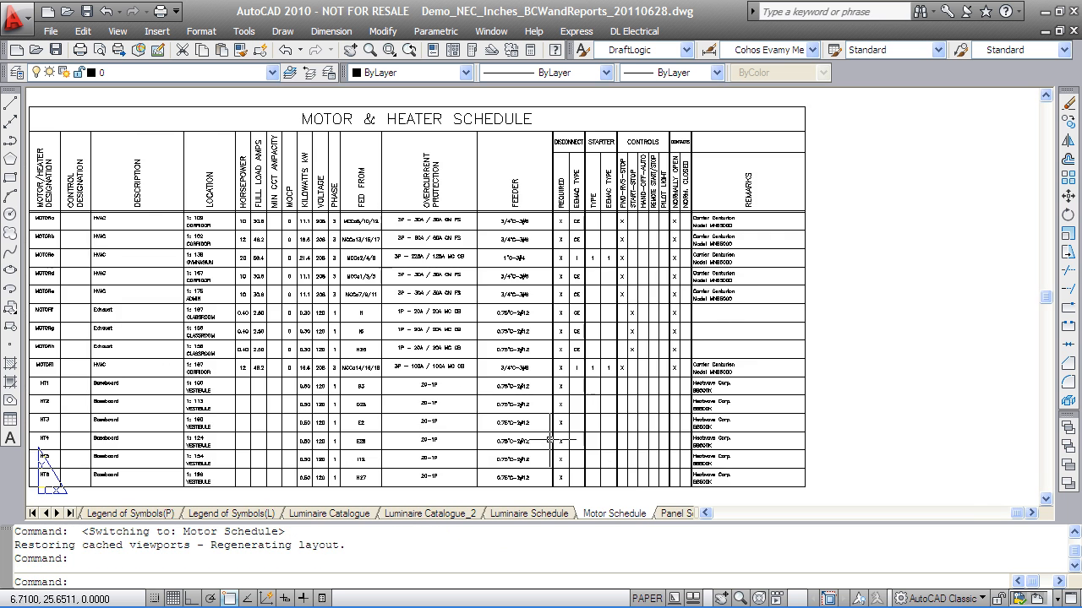
middle_click_drag(243, 372, 294, 372)
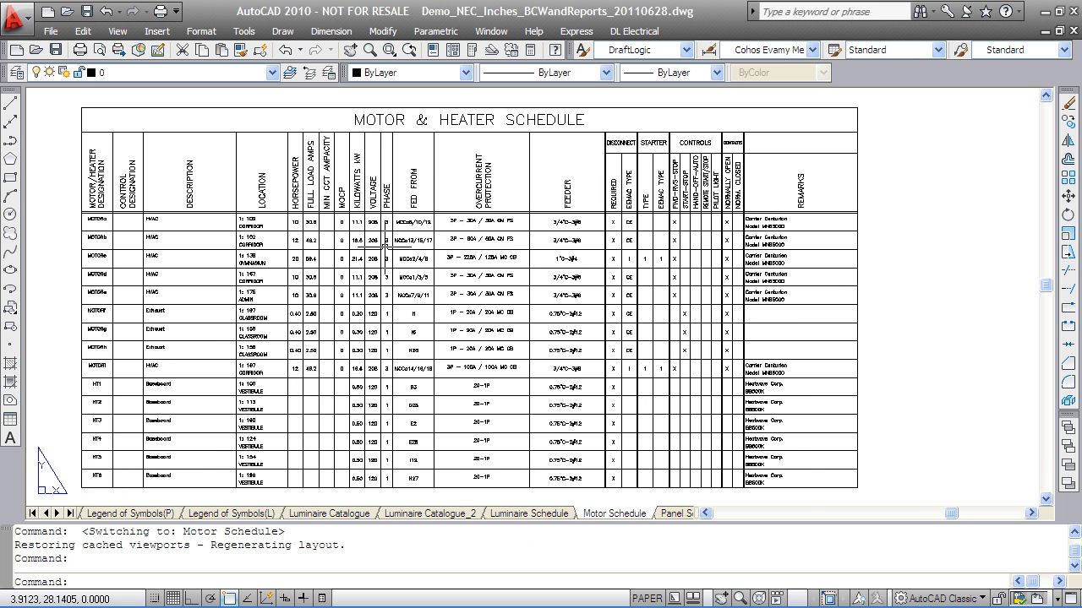
scroll(431, 355, "up", 2)
scroll(309, 355, "down", 3)
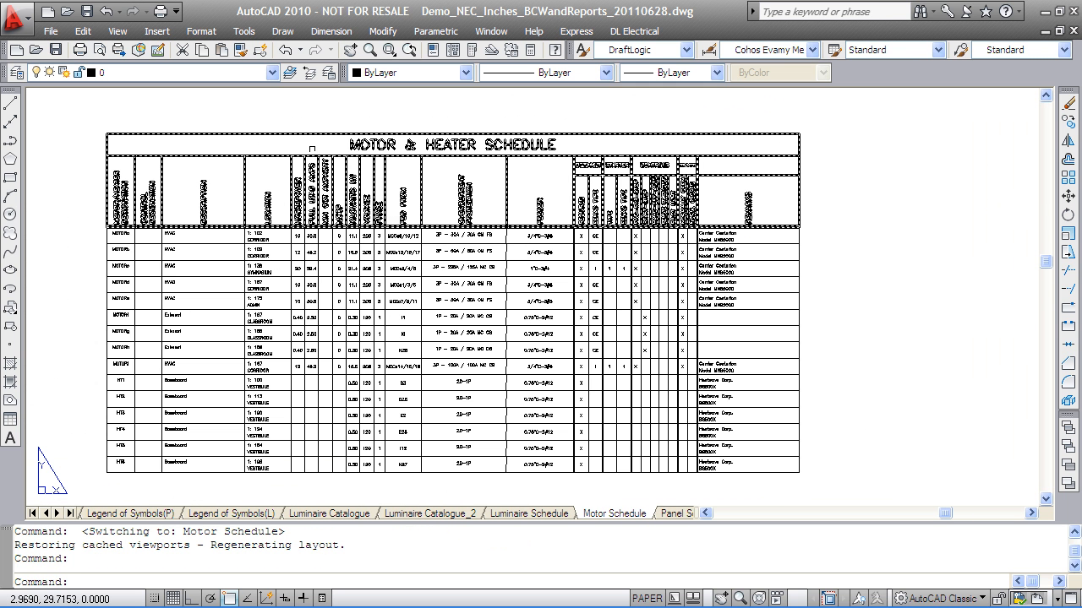
scroll(127, 201, "up", 5)
middle_click_drag(219, 282, 240, 386)
middle_click_drag(776, 453, 437, 366)
middle_click_drag(724, 394, 321, 381)
middle_click_drag(633, 414, 290, 385)
scroll(587, 410, "down", 1)
scroll(587, 410, "down", 3)
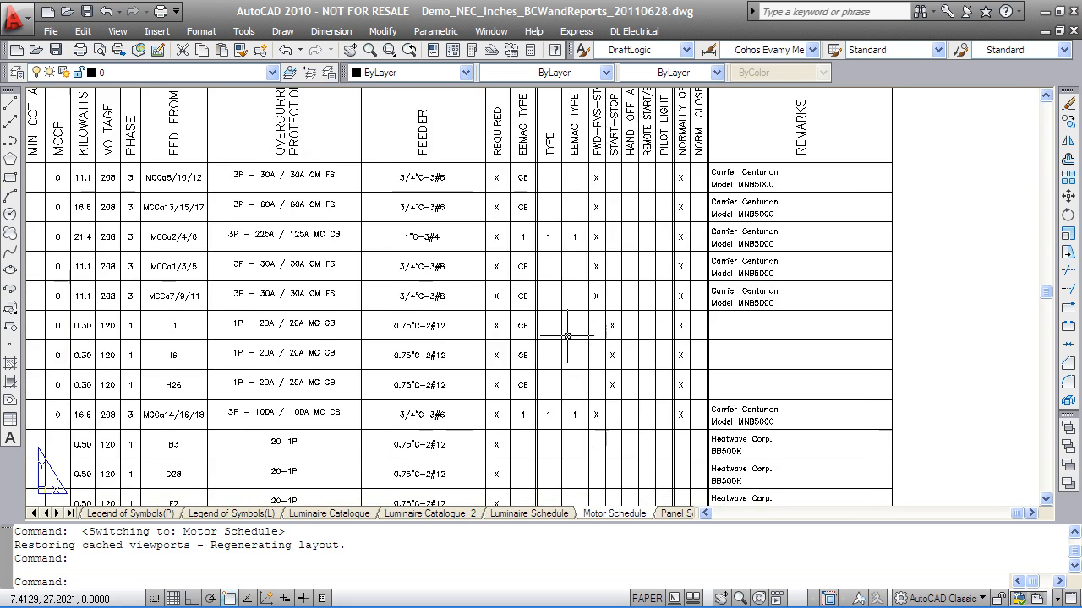
Step: Look through the Panel Schedule layouts and open the Single Line Diagram(P) layout
left_click(673, 514)
left_click(667, 514)
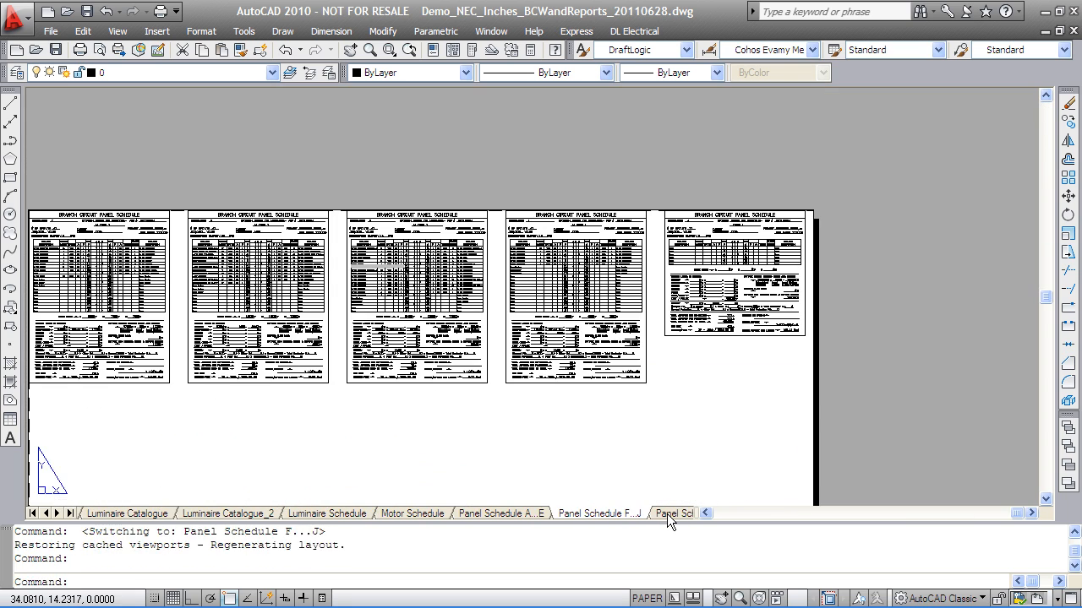
left_click(667, 514)
left_click(692, 514)
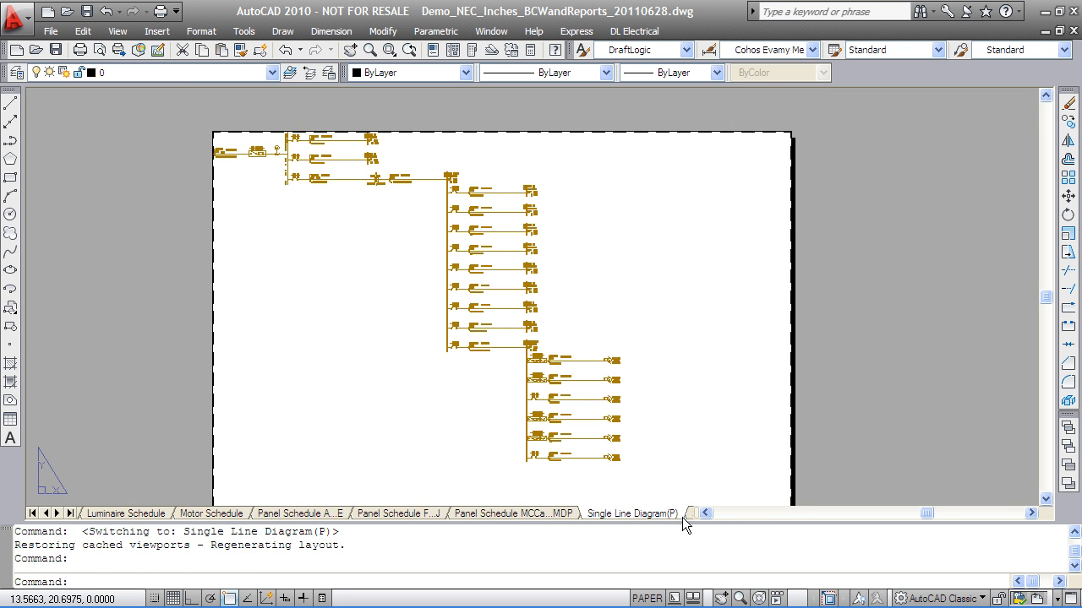
Step: Open the Watts Per ft2 Report layout and review each room's total wattage, square feet and watts per square foot
left_click(688, 514)
scroll(448, 230, "down", 3)
middle_click_drag(450, 141, 487, 300)
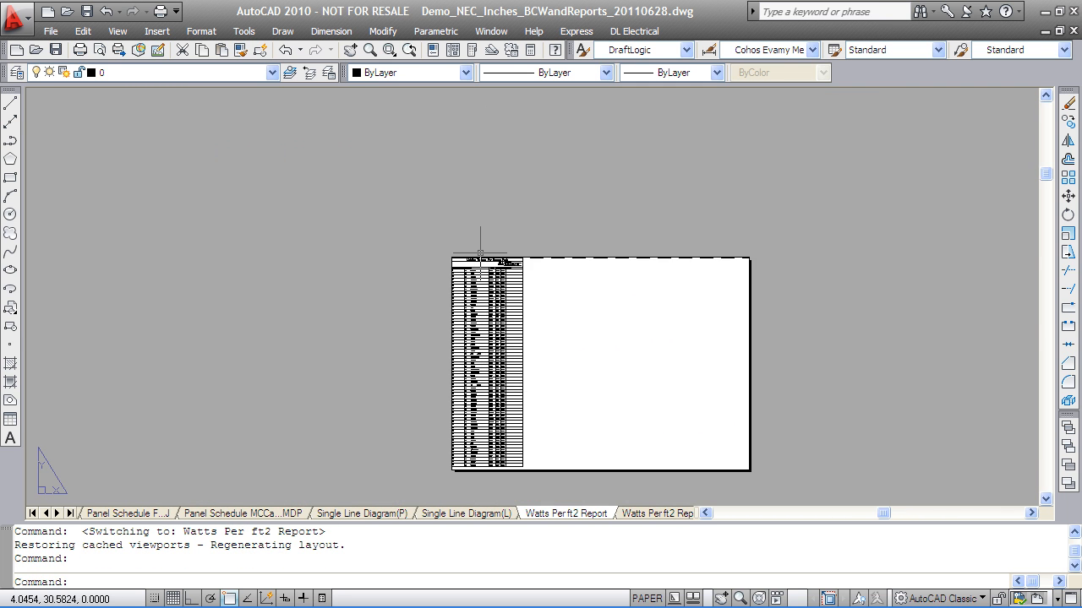
scroll(477, 248, "up", 4)
middle_click_drag(500, 376, 422, 126)
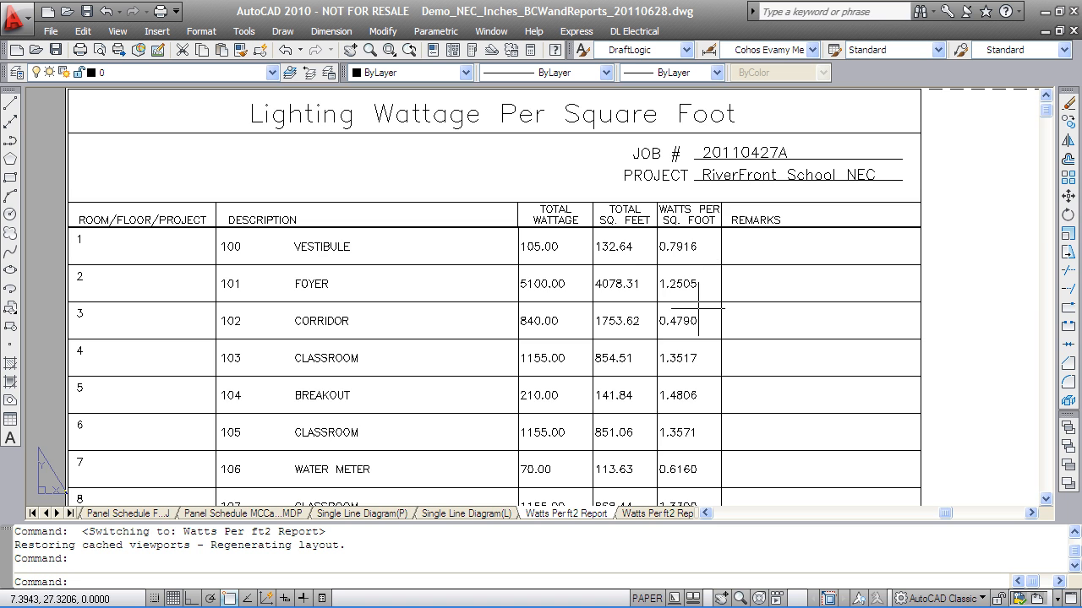
scroll(586, 348, "down", 5)
middle_click_drag(586, 347, 563, 135)
middle_click_drag(568, 357, 521, 243)
Step: Open the Watts Per ft2 Report_2 layout and examine the floor and project totals beneath the last rooms
left_click(644, 513)
middle_click_drag(550, 490, 580, 394)
scroll(365, 446, "up", 4)
scroll(340, 442, "down", 2)
middle_click_drag(362, 442, 456, 445)
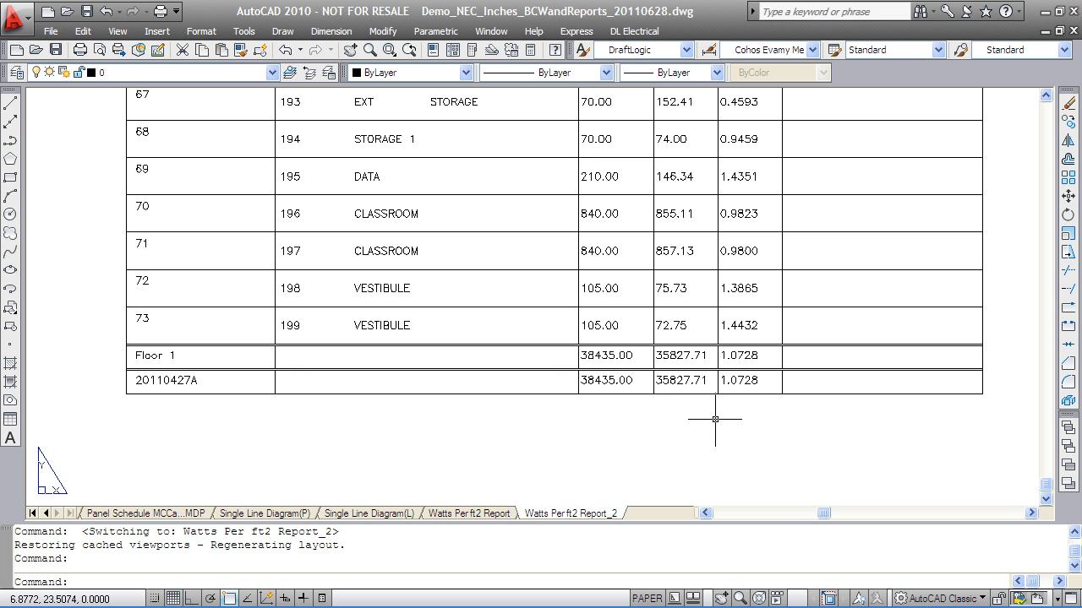
Step: Return to model space and inspect the circuit and fixture annotations in and around the 135 Library
key("ctrl+Page_Down")
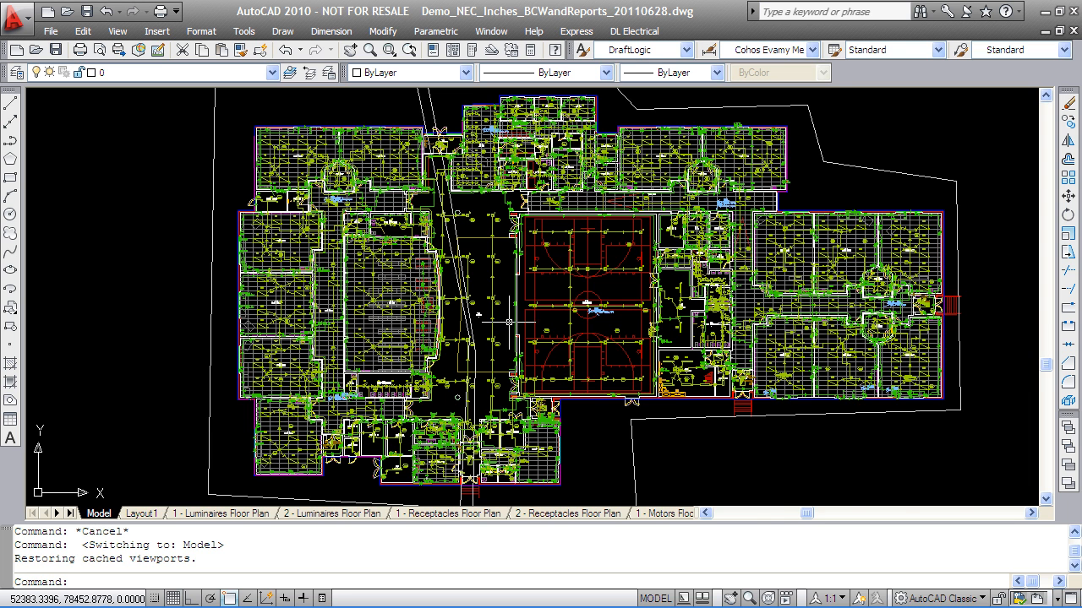
scroll(445, 342, "up", 5)
scroll(415, 288, "up", 3)
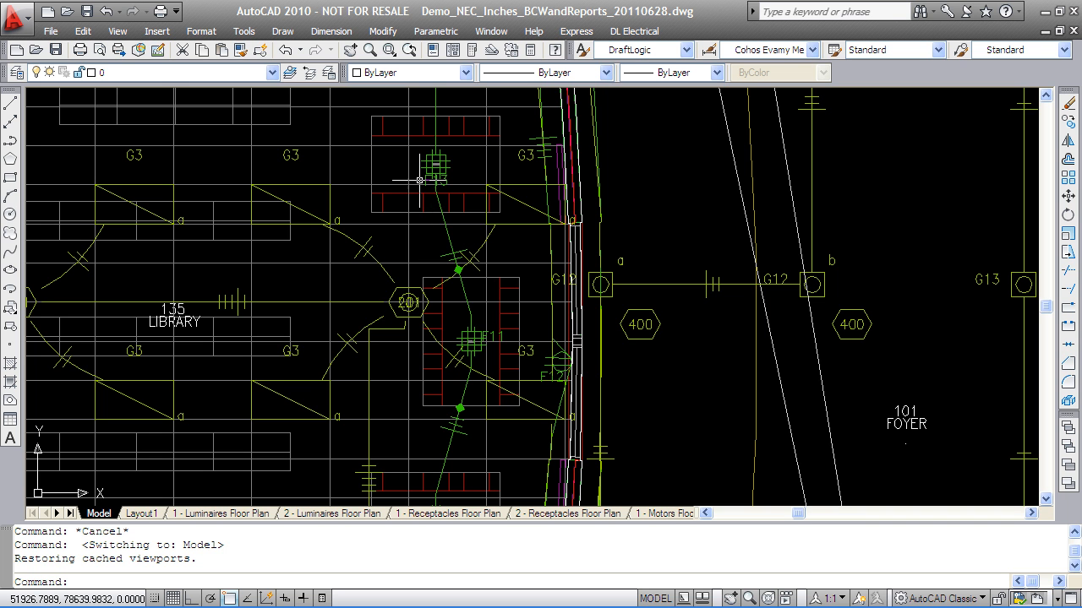
mouse_move(296, 254)
middle_mouse_down()
mouse_move(392, 261)
mouse_move(338, 311)
middle_mouse_up()
scroll(279, 296, "down", 3)
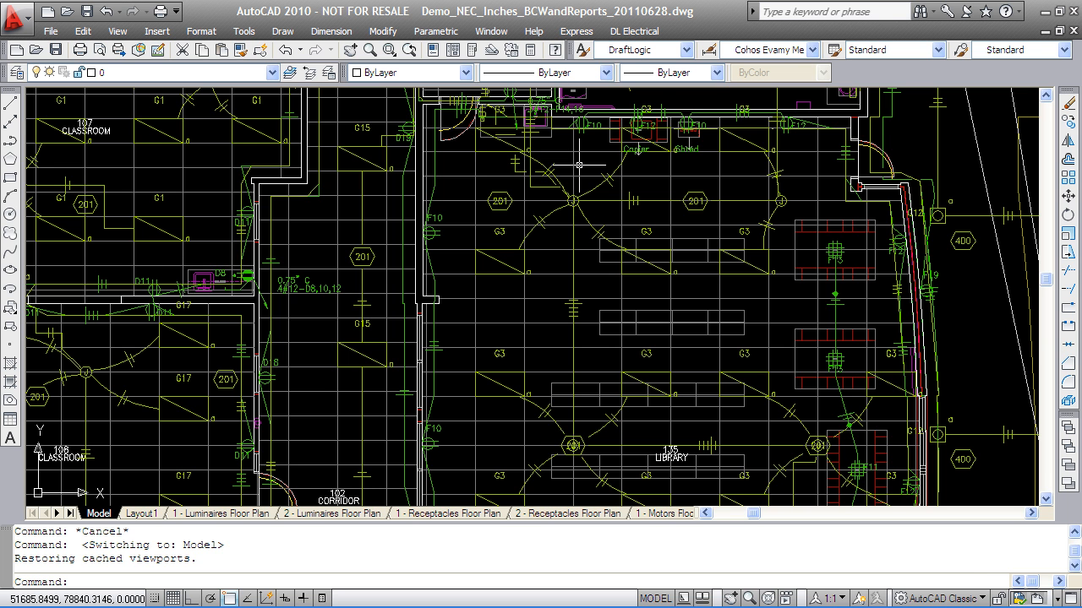
Step: Start the Annotation Organizer from the tool palettes with buffer distance 1.5, attributes height 6 and attributes spacing 1.5
left_click(469, 49)
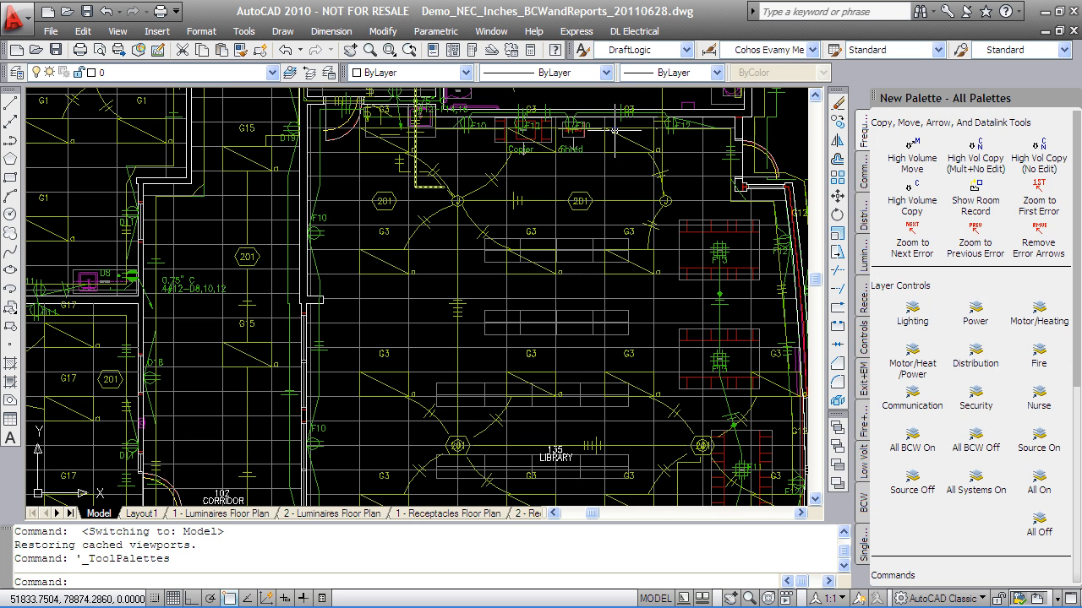
left_click(863, 174)
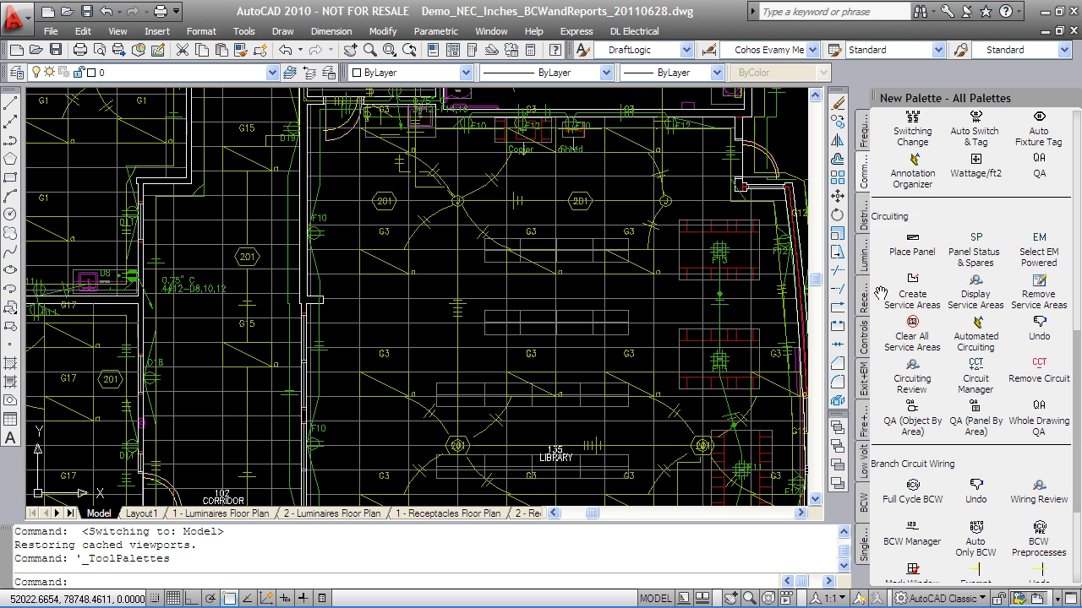
left_click(915, 163)
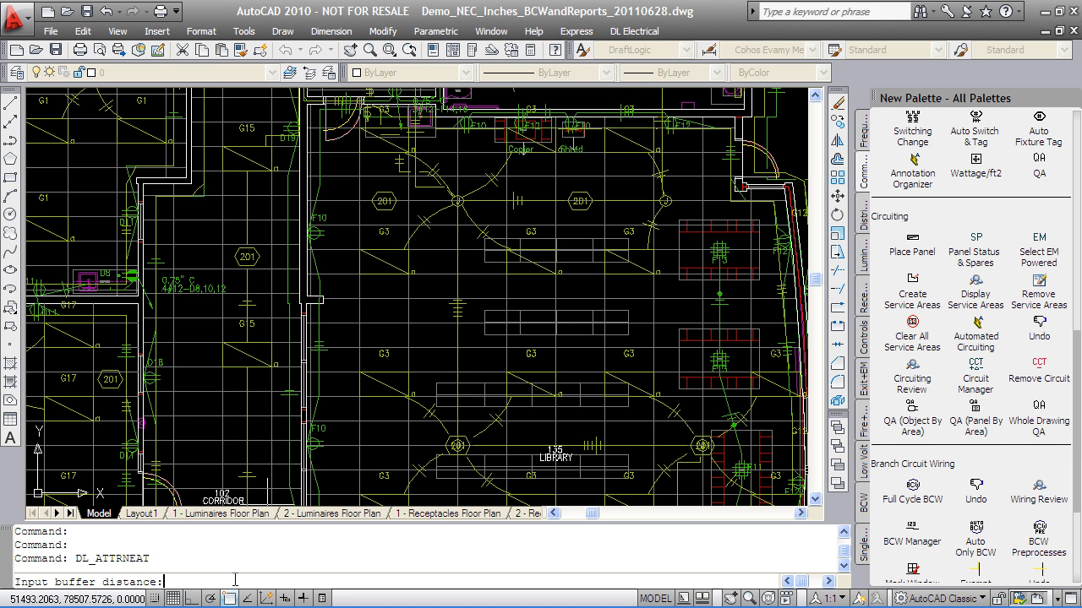
type(".5")
key("Return")
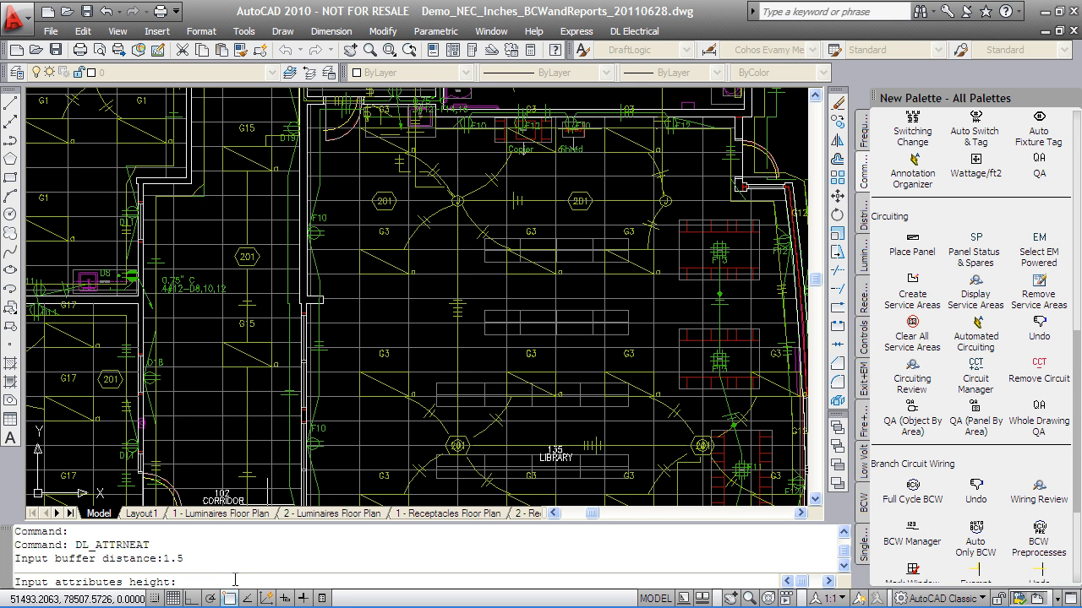
type("6")
key("Return")
type("1.5")
key("Return")
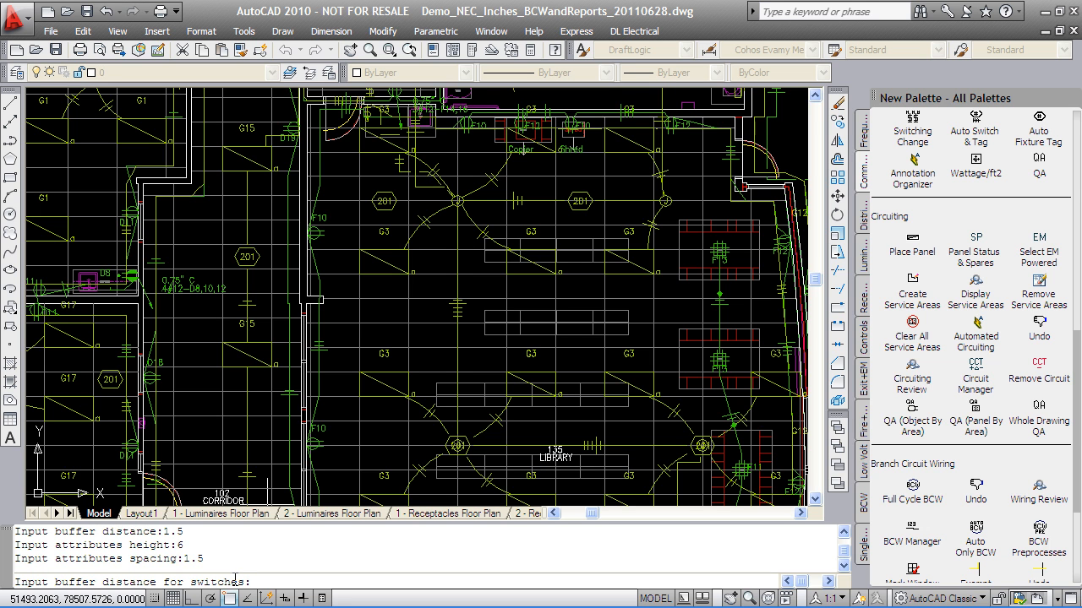
Step: Set the switches' annotation buffer distance to 1, attributes height to 6 and attributes spacing to 1
key("Return")
type("6")
key("Return")
type("1")
key("Return")
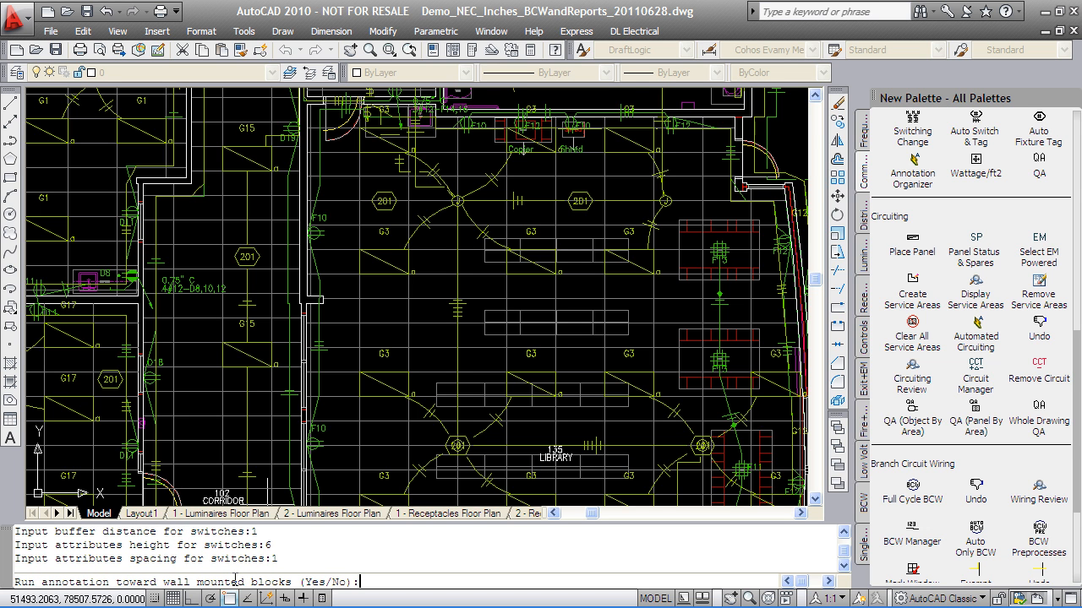
Step: Run annotations toward wall-mounted blocks, decline zero-angle attributes for horizontal blocks, and direct vertical text northward
type("y")
key("Return")
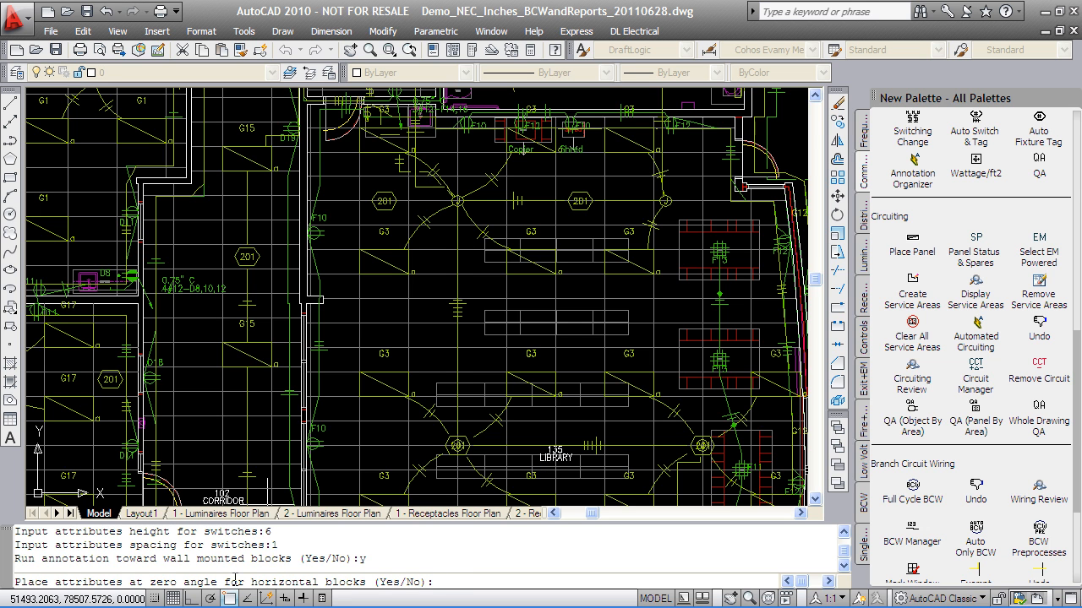
type("n")
key("Return")
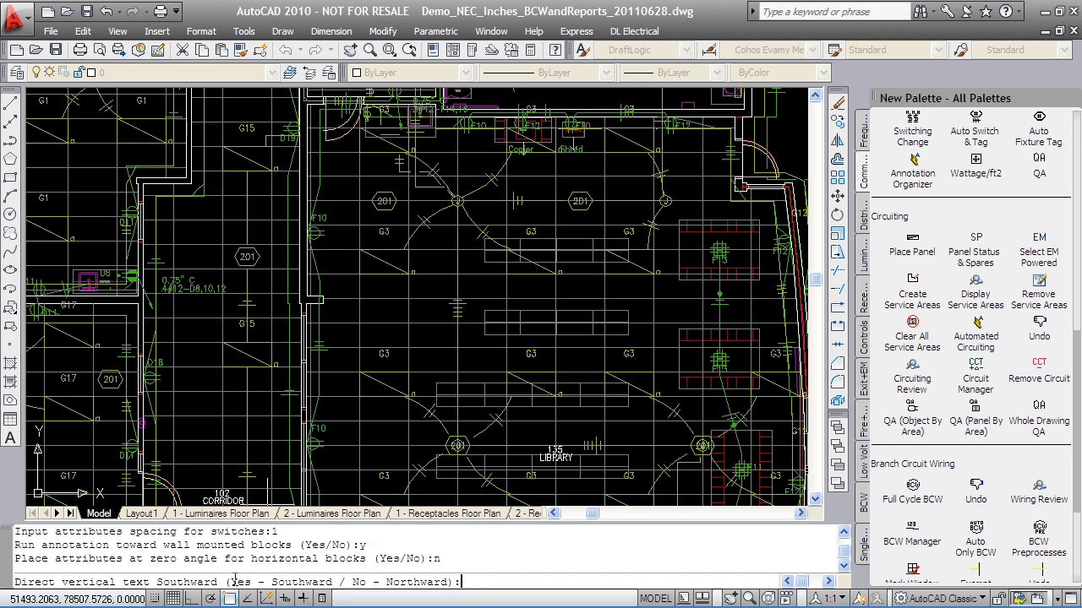
type("no")
key("Return")
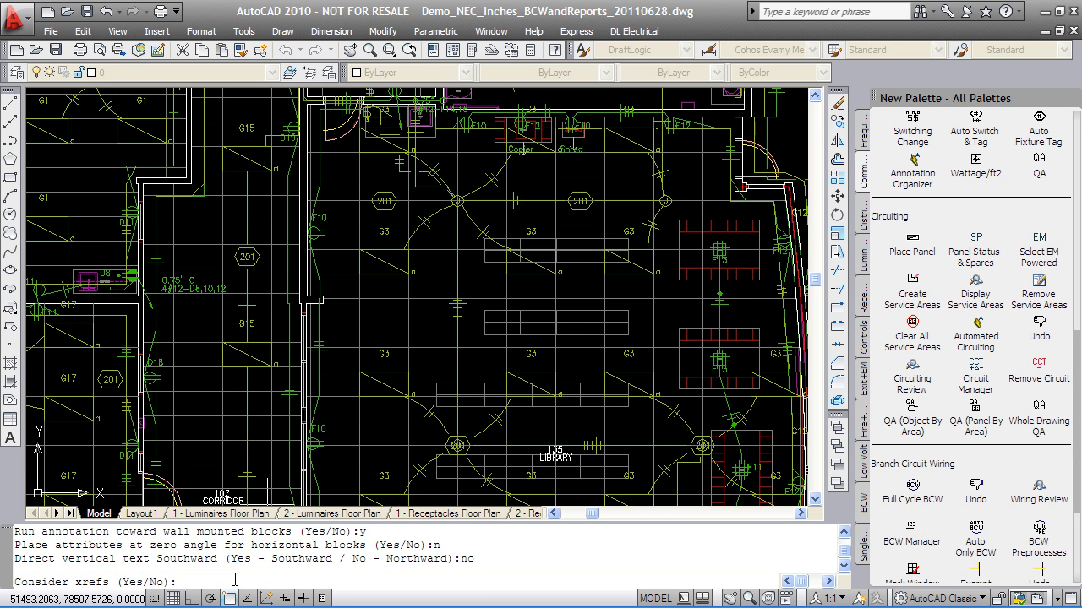
Step: Run the Annotation Organizer without considering xrefs, without using a selection, and without limiting it to Home Run blocks
type("n")
key("Return")
type("n")
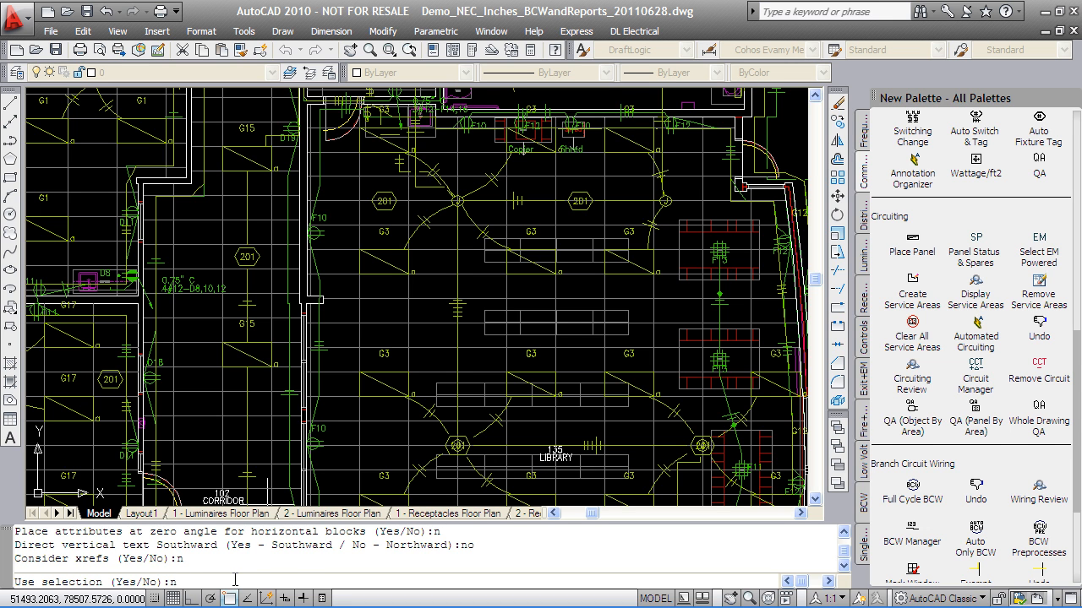
key("Return")
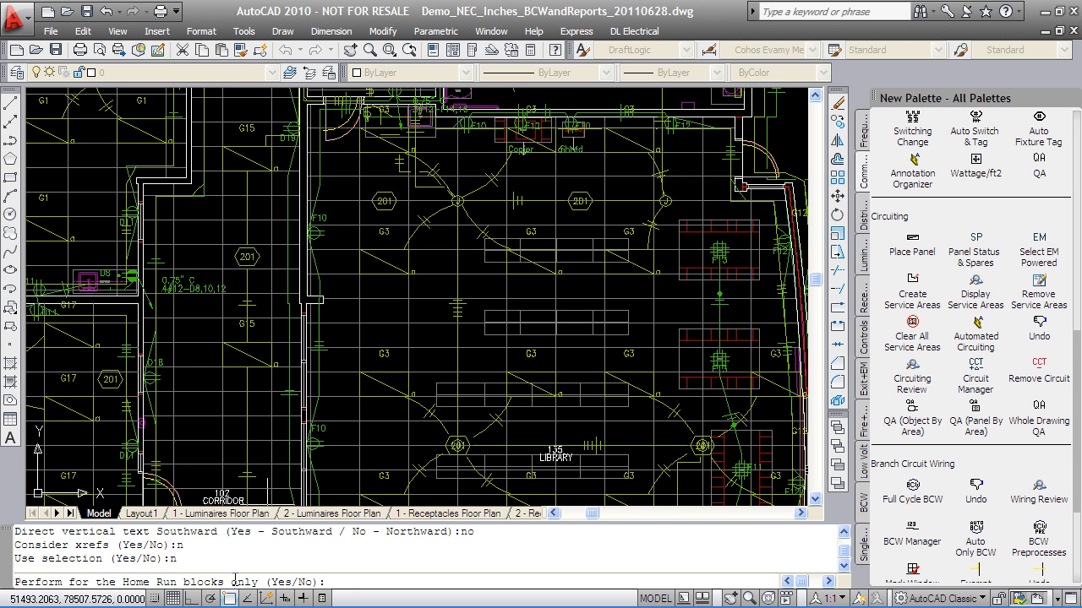
type("n")
key("Return")
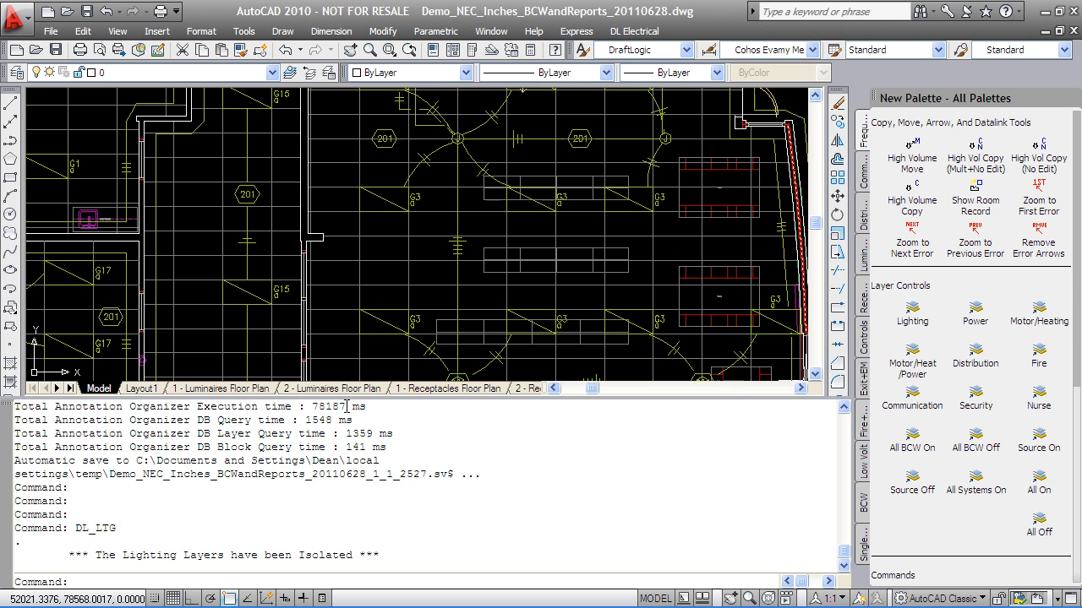
Step: Shorten the command window and examine the organized lighting annotations in the corridor, 107 Classroom and the arrow-flagged home run in 110 Classroom
left_click_drag(343, 396, 343, 514)
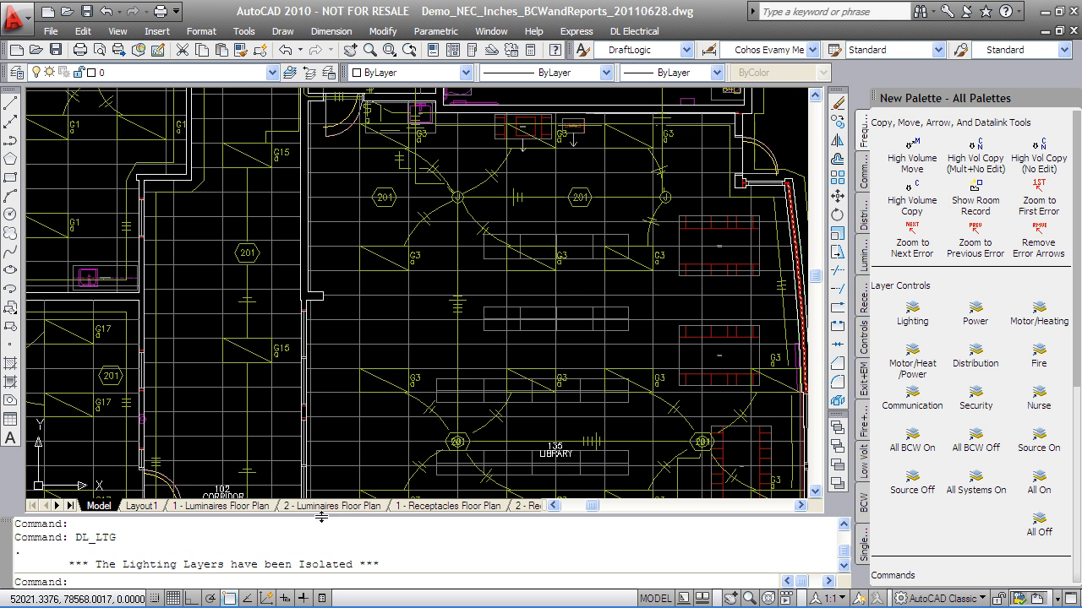
scroll(317, 355, "up", 5)
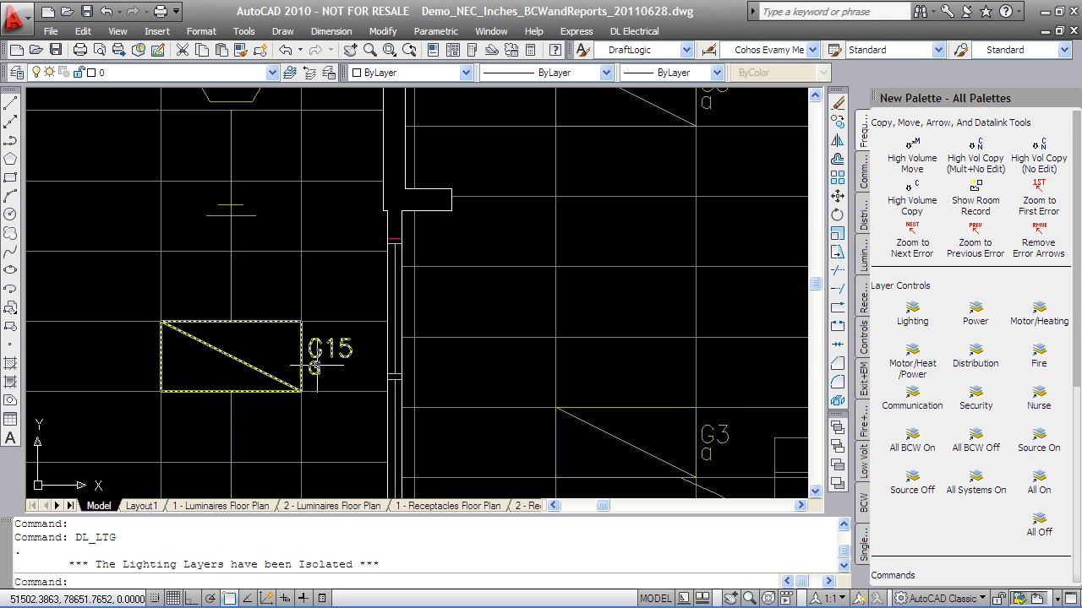
scroll(317, 355, "down", 2)
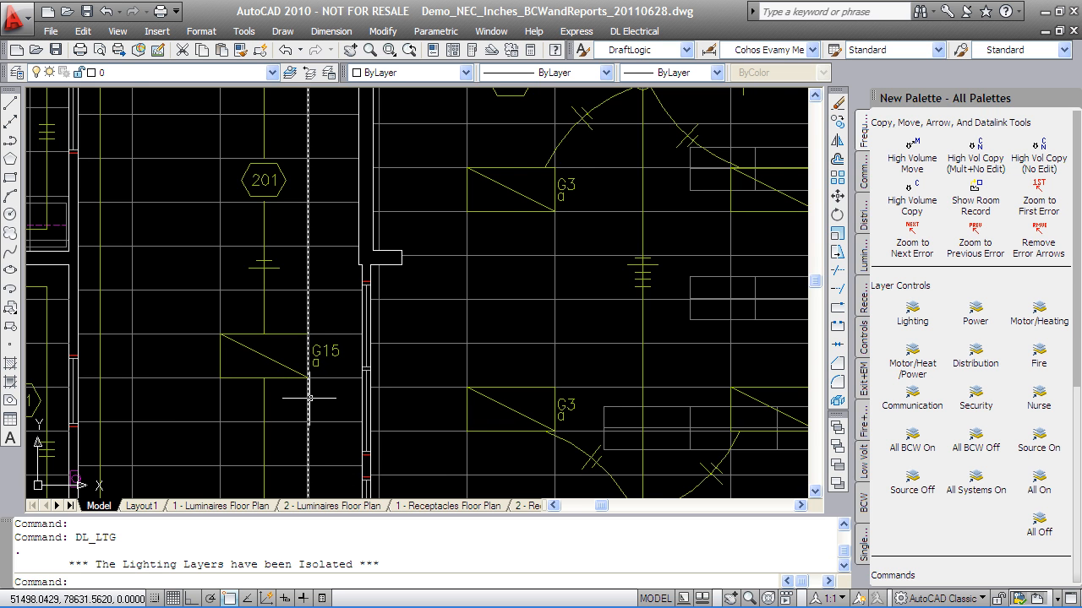
scroll(331, 392, "down", 2)
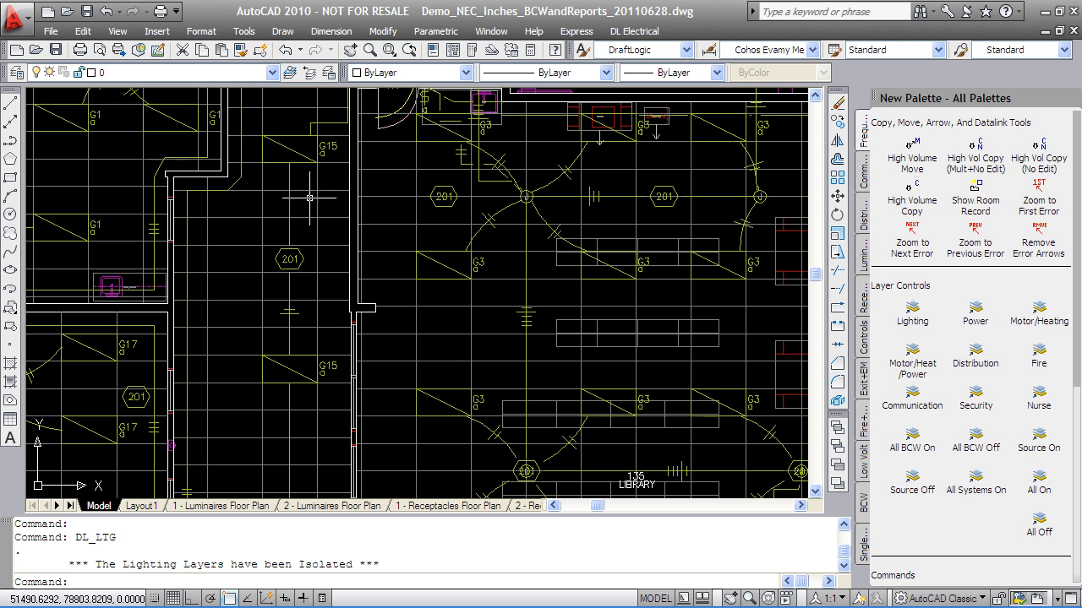
scroll(430, 191, "down", 3)
scroll(485, 326, "up", 3)
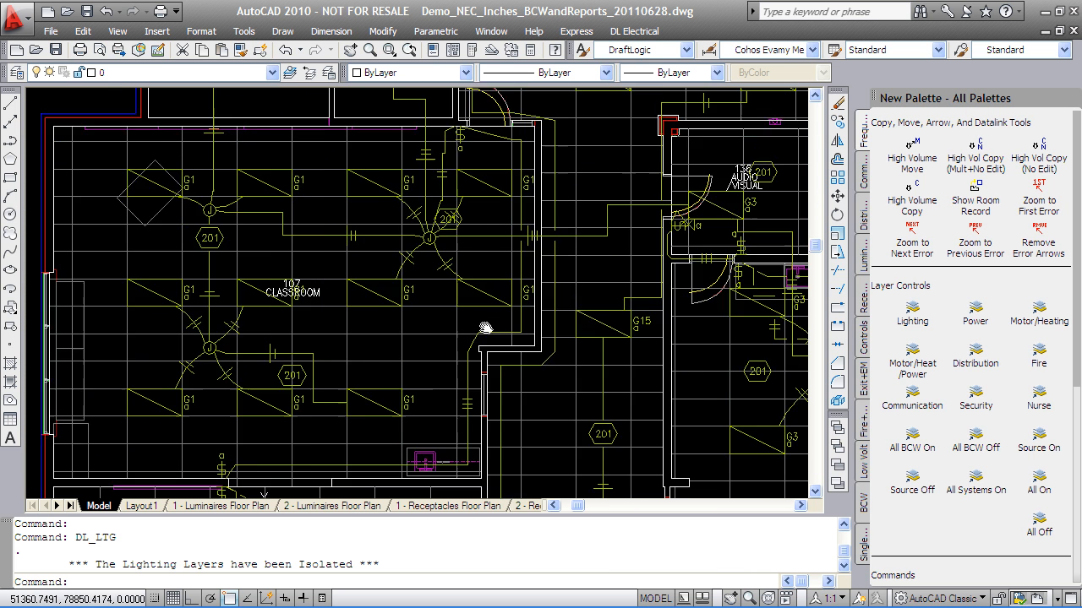
middle_click_drag(210, 394, 337, 135)
mouse_move(335, 373)
middle_mouse_down()
mouse_move(346, 370)
mouse_move(320, 219)
middle_mouse_up()
middle_click_drag(496, 405, 422, 166)
middle_click_drag(405, 386, 406, 262)
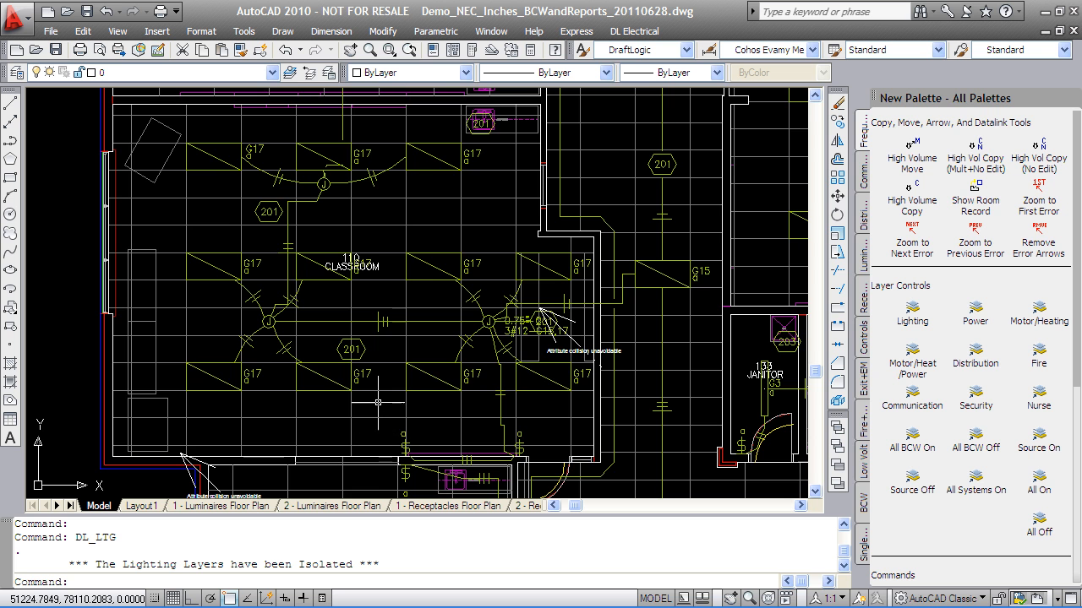
scroll(583, 342, "up", 5)
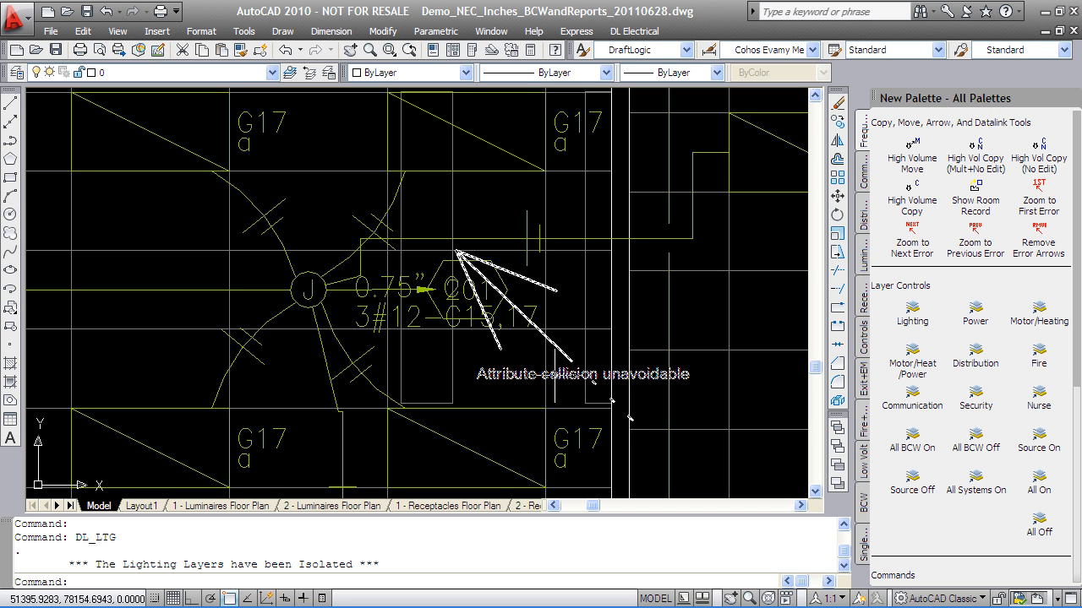
Step: Isolate the power layers and bring a receptacle's circuit annotation along a classroom wall into close view
left_click(975, 311)
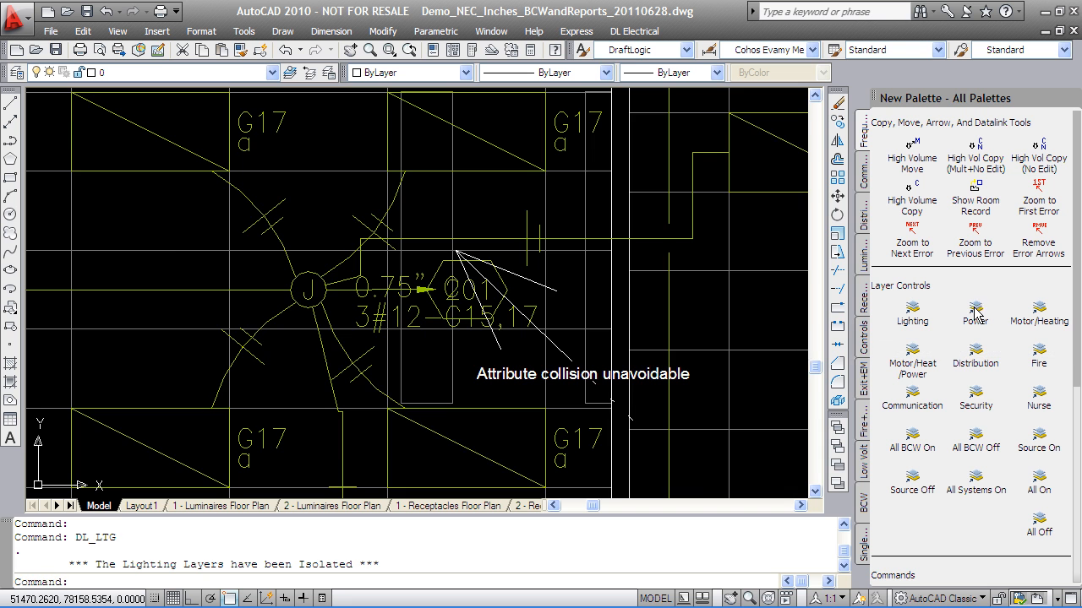
scroll(294, 222, "down", 2)
mouse_move(343, 204)
middle_mouse_down()
mouse_move(466, 325)
mouse_move(529, 415)
middle_mouse_up()
scroll(336, 250, "up", 2)
mouse_move(287, 224)
middle_mouse_down()
mouse_move(298, 271)
mouse_move(241, 303)
middle_mouse_up()
scroll(461, 423, "up", 3)
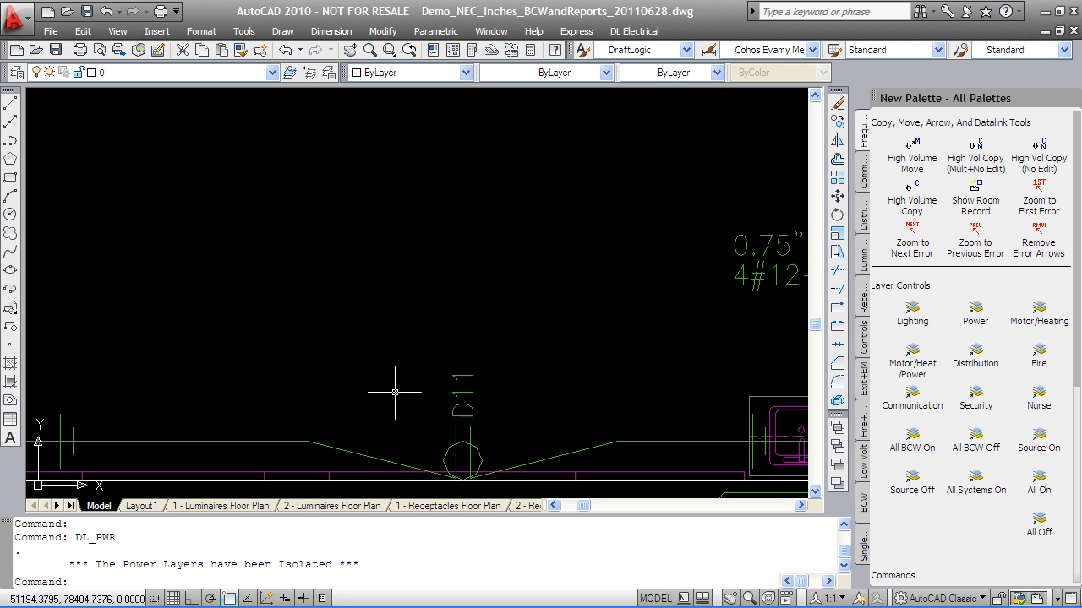
Step: Examine the receptacle and home run annotations along the classroom walls, from 107 Classroom up to 105 Classroom
middle_click_drag(164, 389, 418, 344)
middle_click_drag(194, 332, 403, 365)
middle_click_drag(333, 267, 388, 428)
middle_click_drag(390, 253, 407, 442)
middle_click_drag(424, 268, 410, 446)
scroll(505, 304, "down", 4)
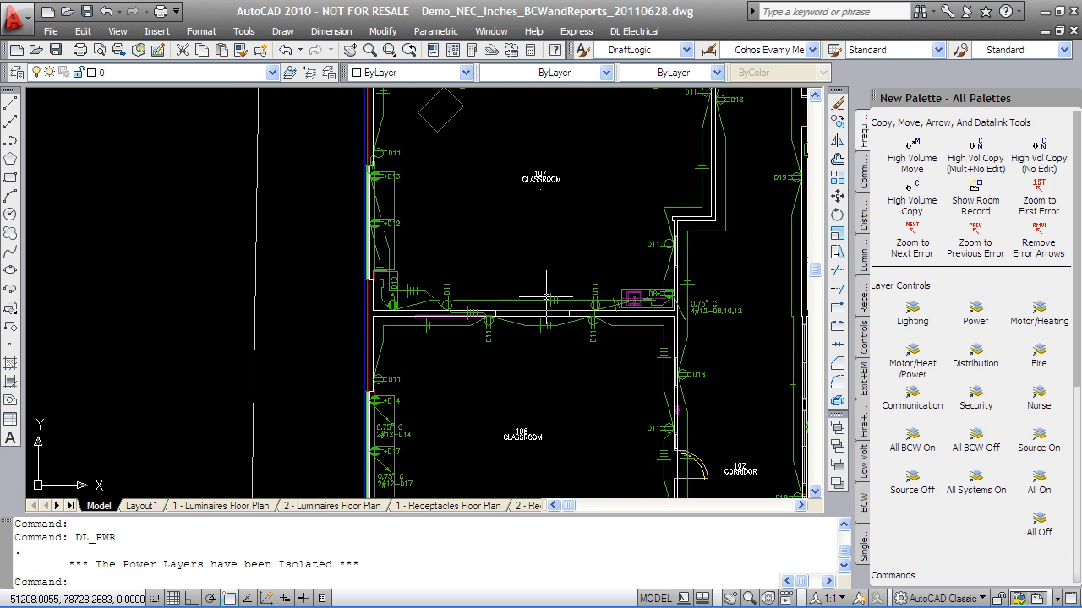
middle_click_drag(507, 294, 528, 426)
mouse_move(626, 293)
middle_mouse_down()
mouse_move(629, 440)
mouse_move(605, 372)
mouse_move(604, 402)
middle_mouse_up()
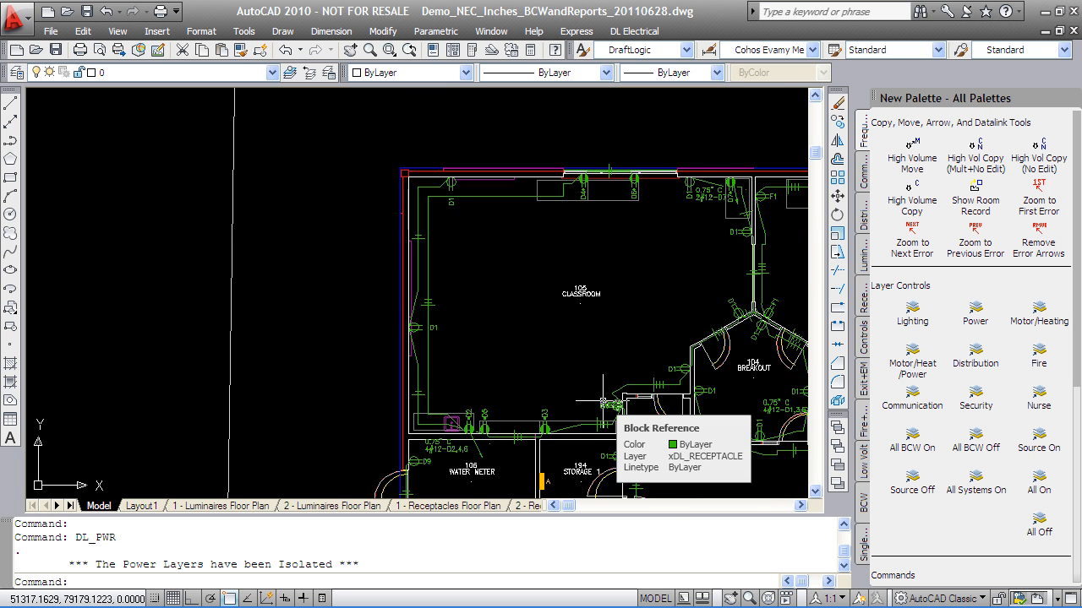